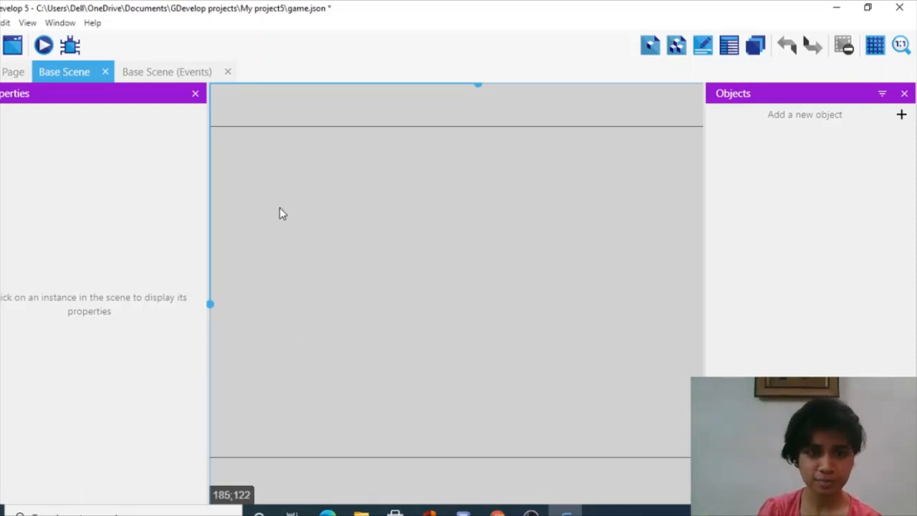
# Check the game resolution width and height in the project properties
pyautogui.scroll(-3, 279, 213)
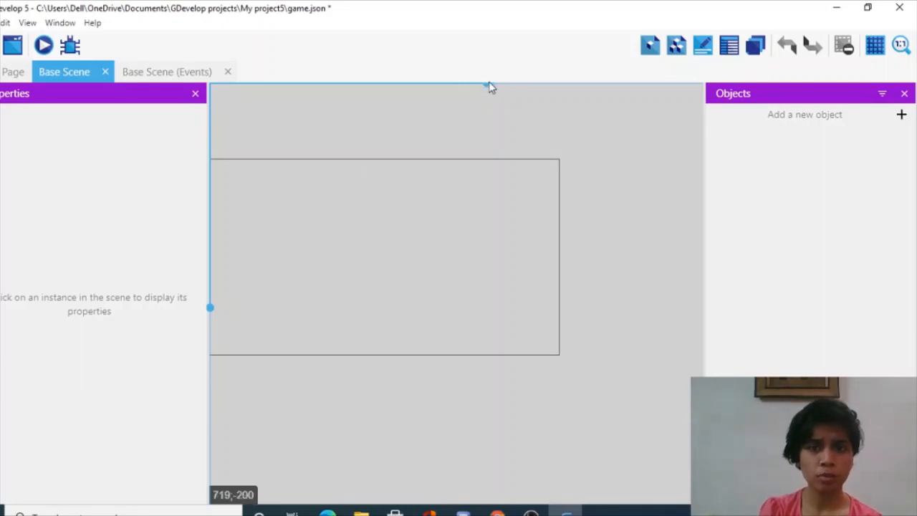
pyautogui.moveTo(487, 85)
pyautogui.mouseDown()
pyautogui.moveTo(459, 90)
pyautogui.moveTo(477, 92)
pyautogui.mouseUp()
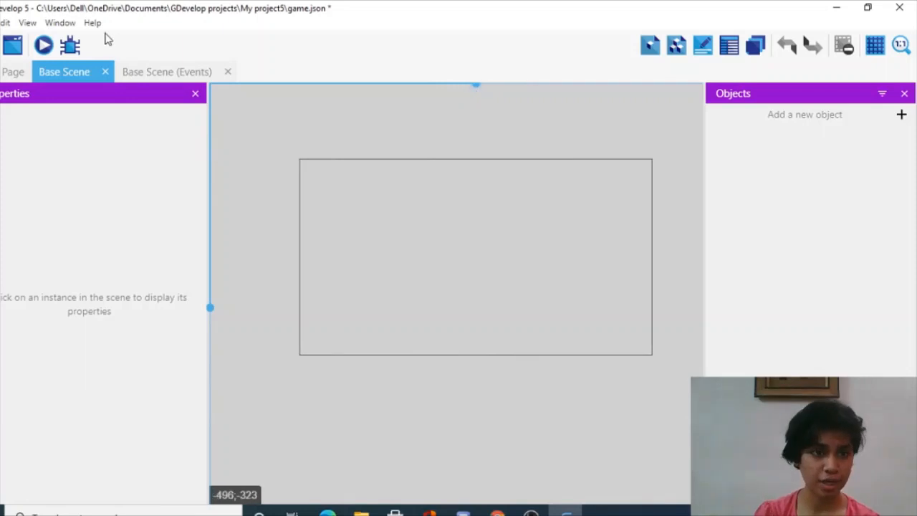
pyautogui.click(13, 45)
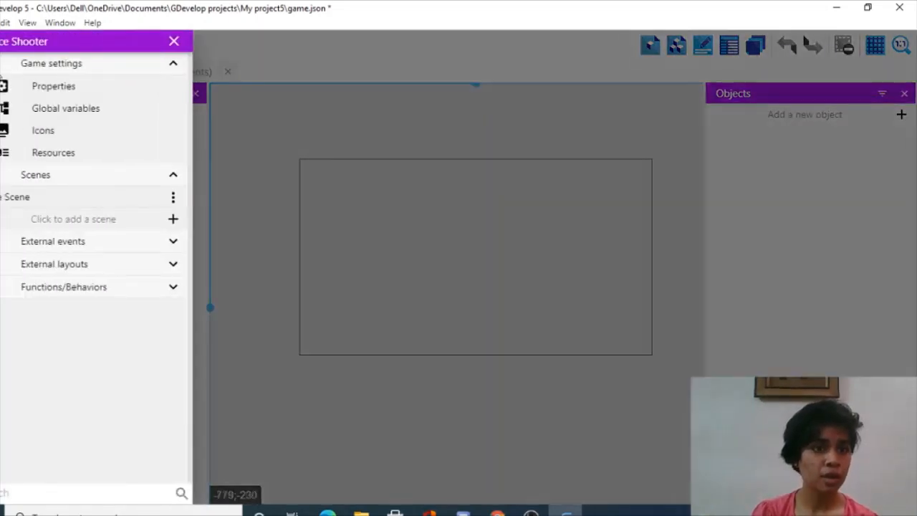
pyautogui.click(43, 86)
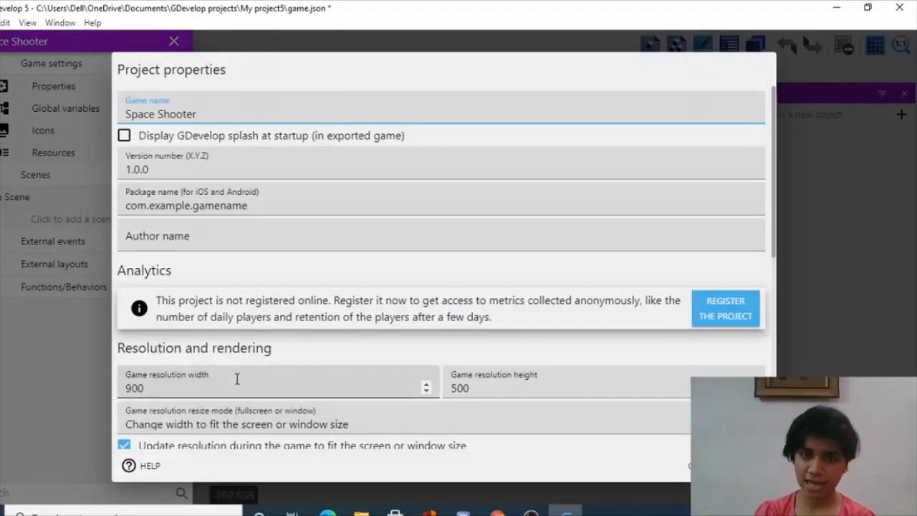
pyautogui.click(748, 466)
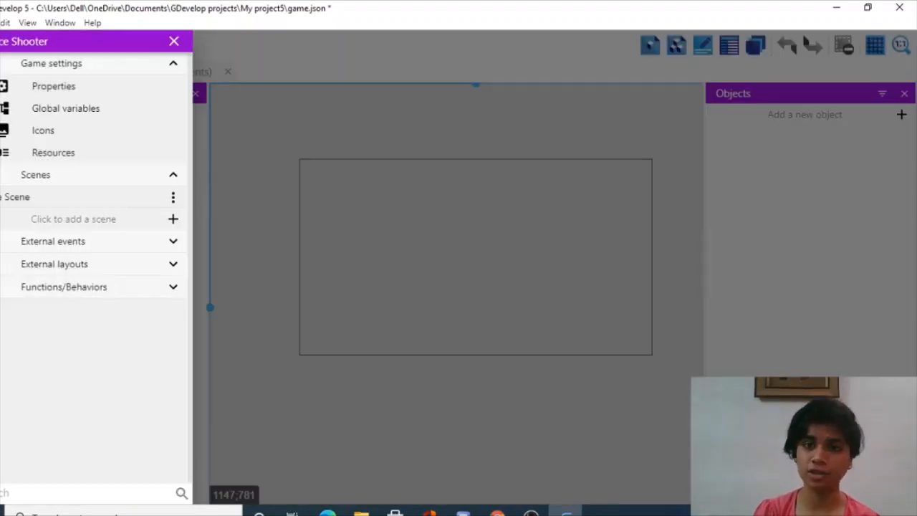
pyautogui.click(252, 104)
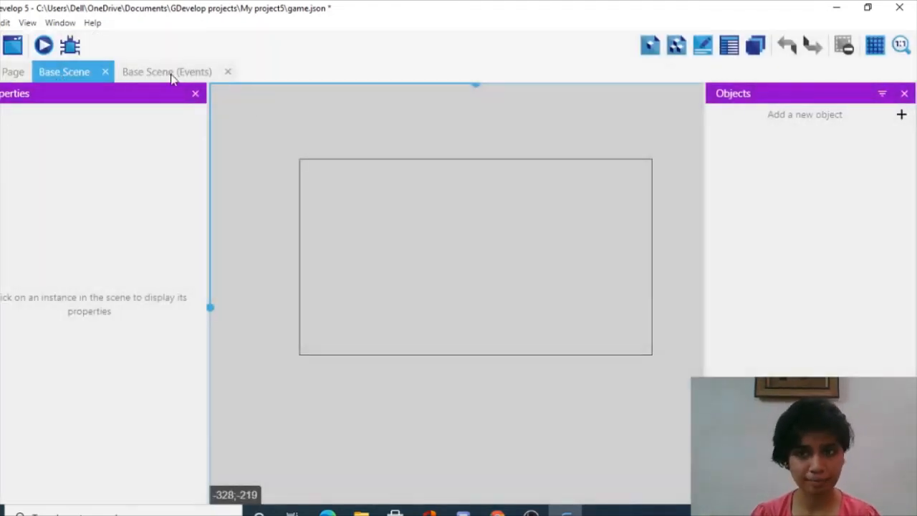
# Show the grid in the Base Scene editor
pyautogui.click(876, 45)
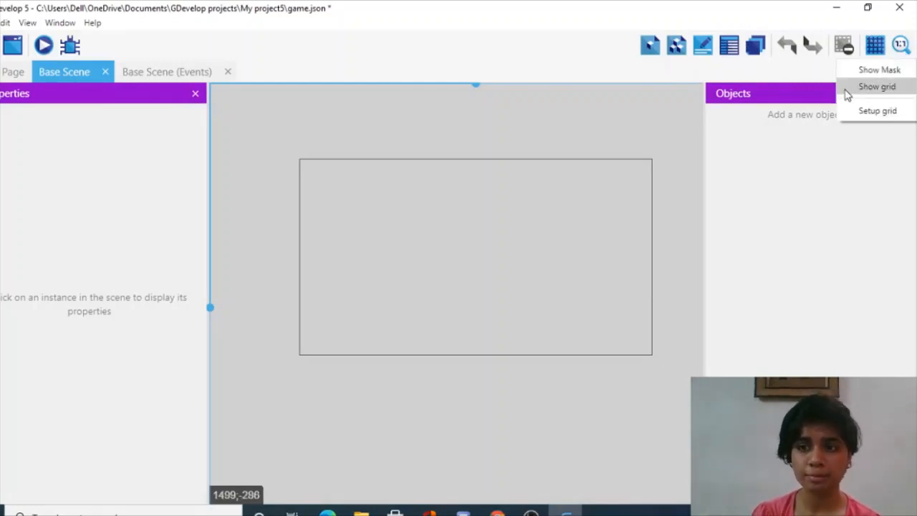
pyautogui.click(876, 86)
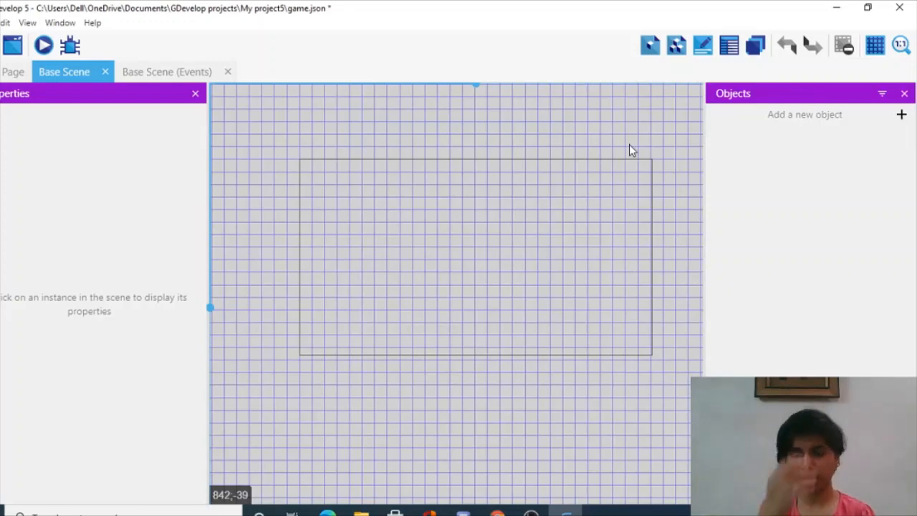
# Search the asset store for "Player" and add the Red playerShip (3) object to the game
pyautogui.click(764, 127)
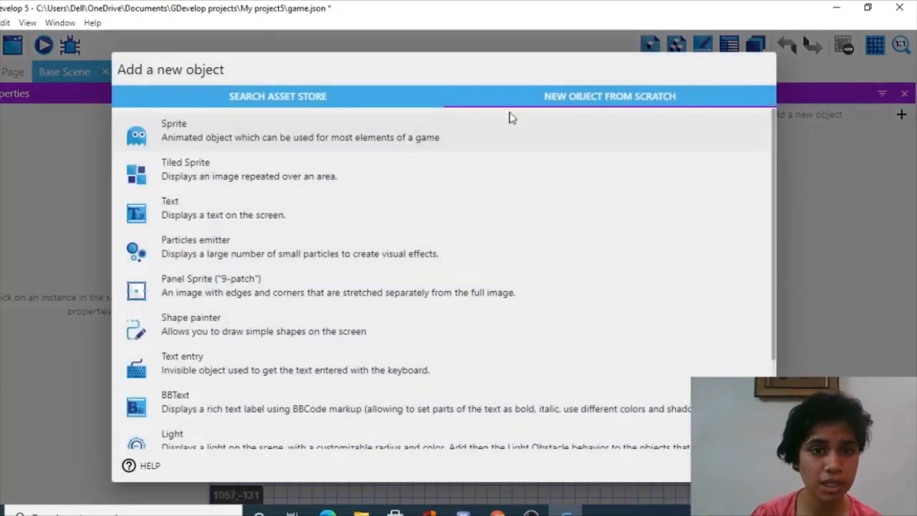
pyautogui.click(254, 101)
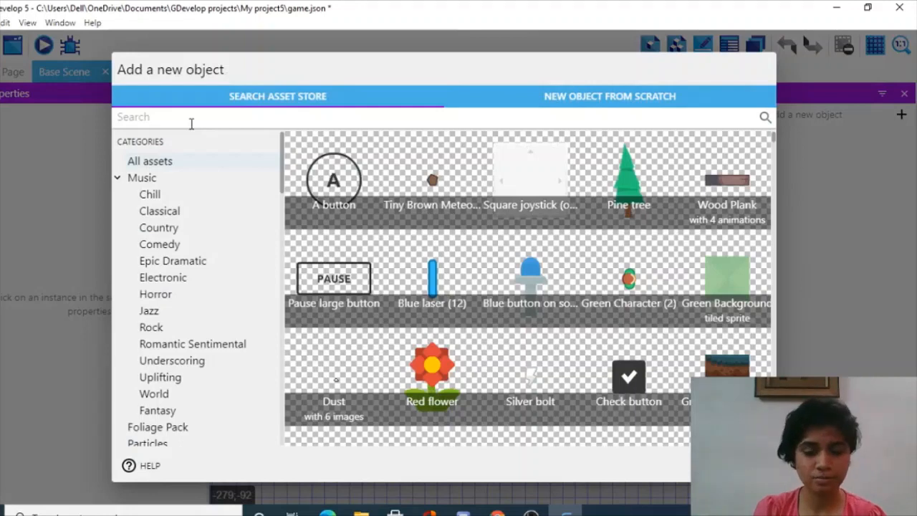
pyautogui.click(191, 120)
pyautogui.write('Player')
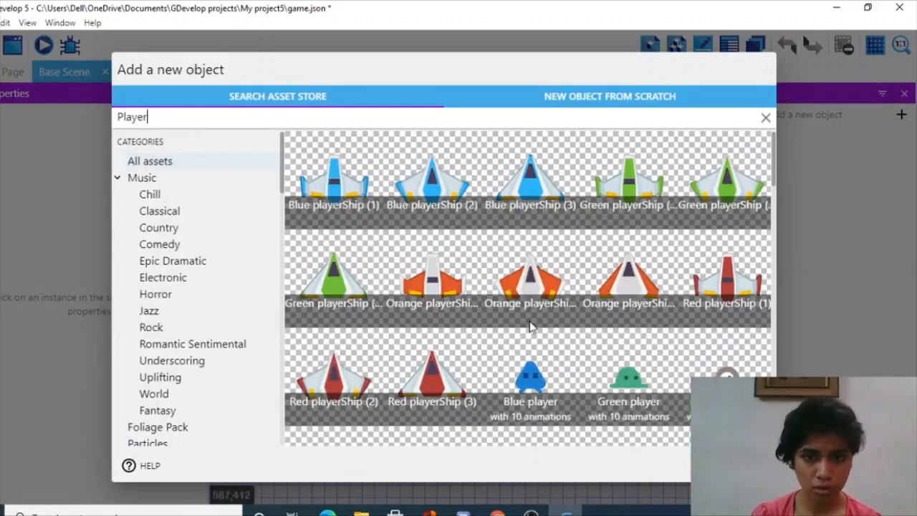
pyautogui.scroll(-1, 530, 322)
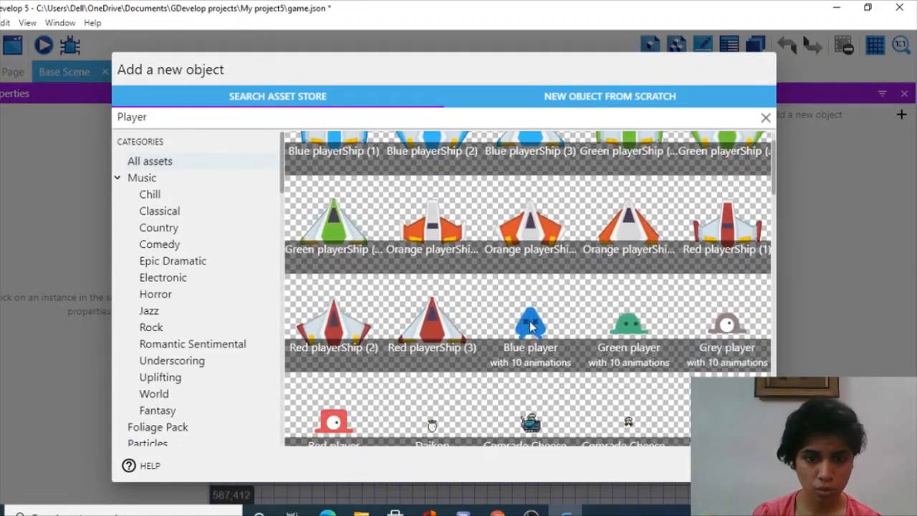
pyautogui.click(422, 347)
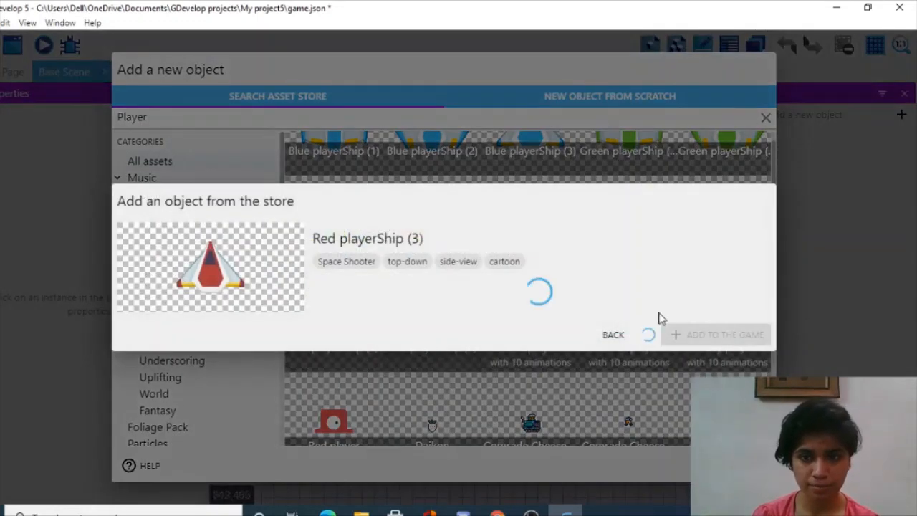
pyautogui.click(725, 346)
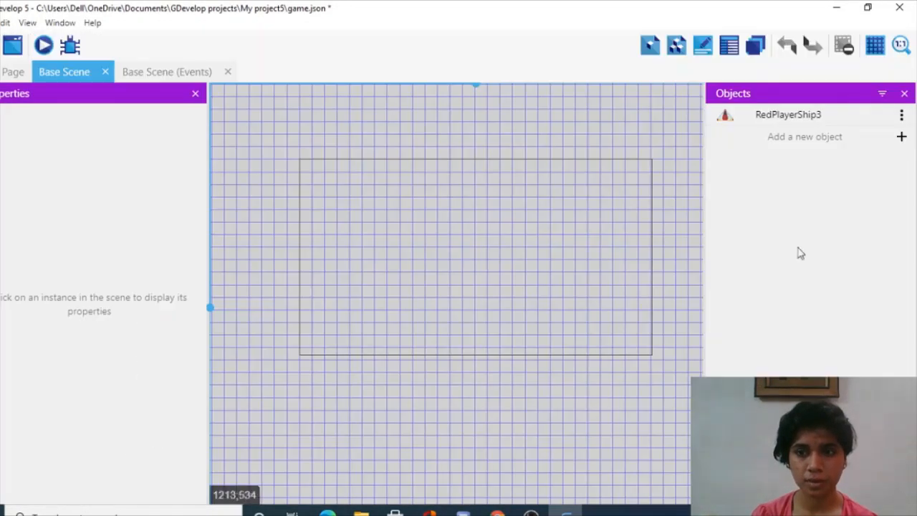
# Rename the red ship object as Player
pyautogui.doubleClick(786, 119)
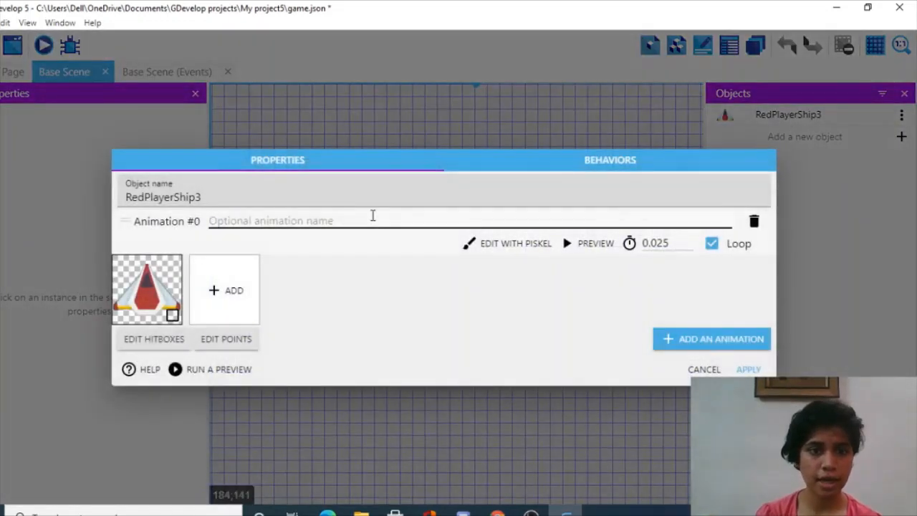
pyautogui.doubleClick(315, 199)
pyautogui.press('BackSpace')
pyautogui.write('Player')
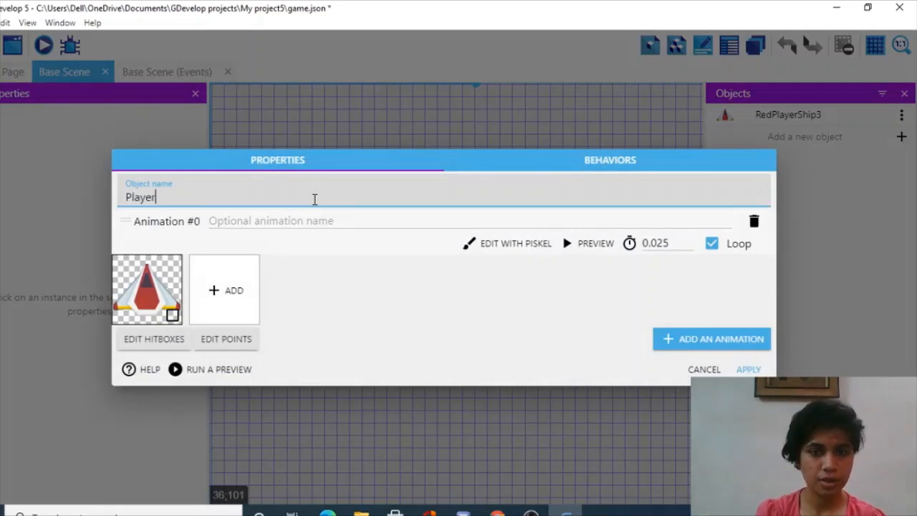
# Install the Health behavior, add it to the Player object and set its maximum health to 0
pyautogui.click(659, 166)
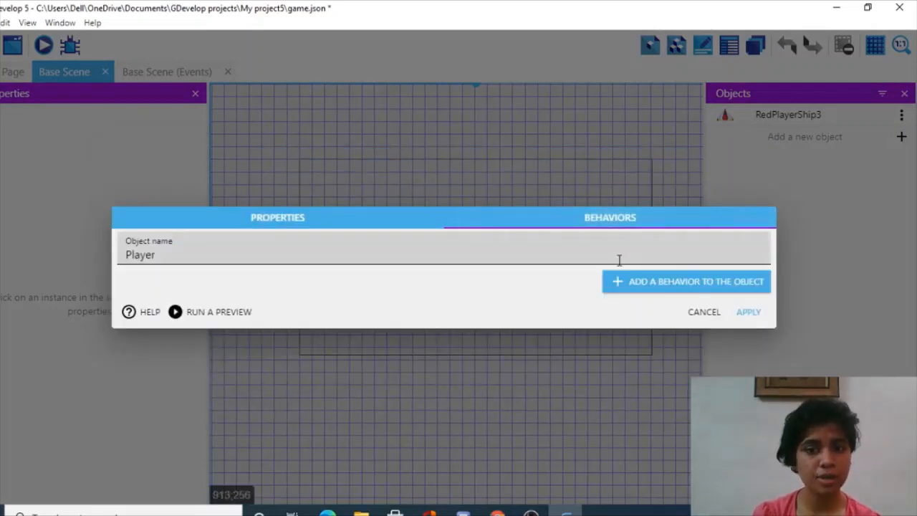
pyautogui.click(643, 292)
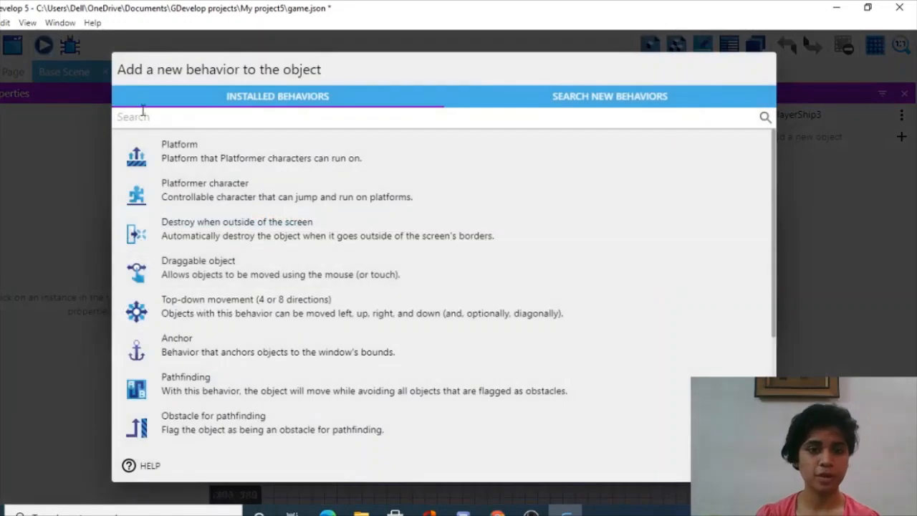
pyautogui.write('heal')
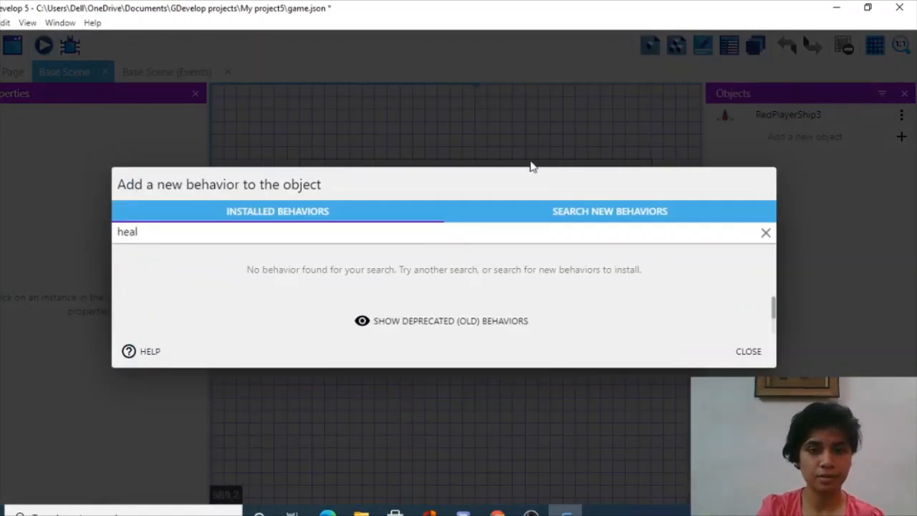
pyautogui.click(584, 211)
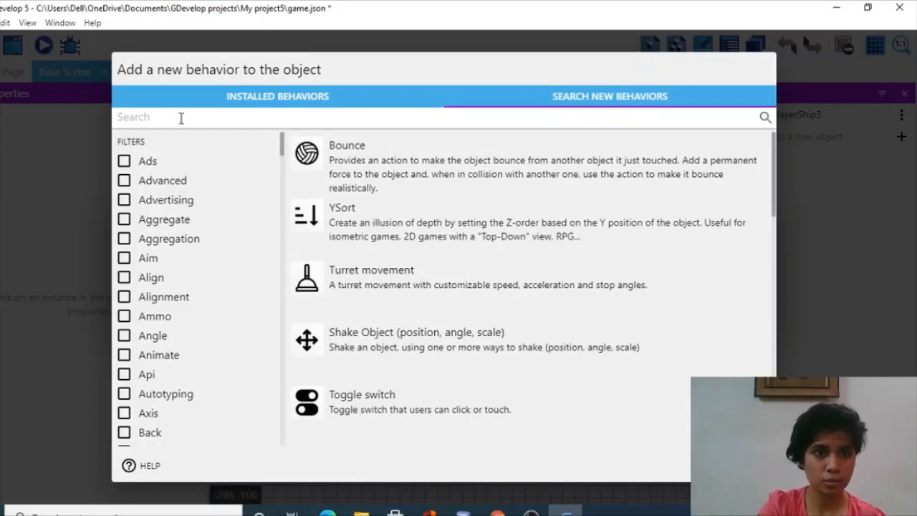
pyautogui.write('health')
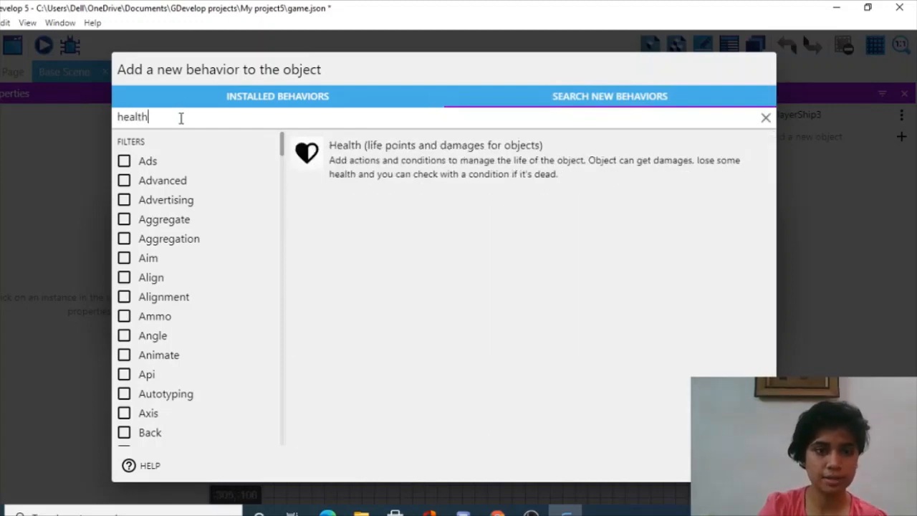
pyautogui.click(375, 164)
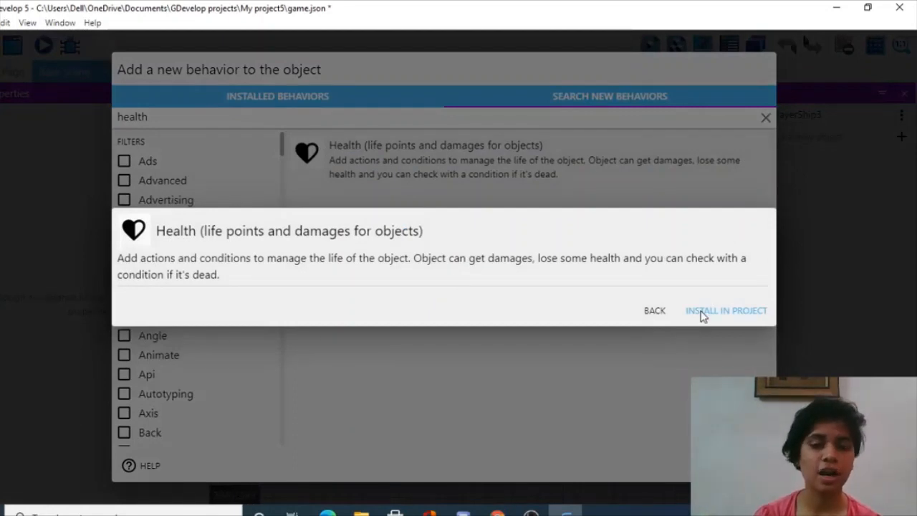
pyautogui.click(725, 310)
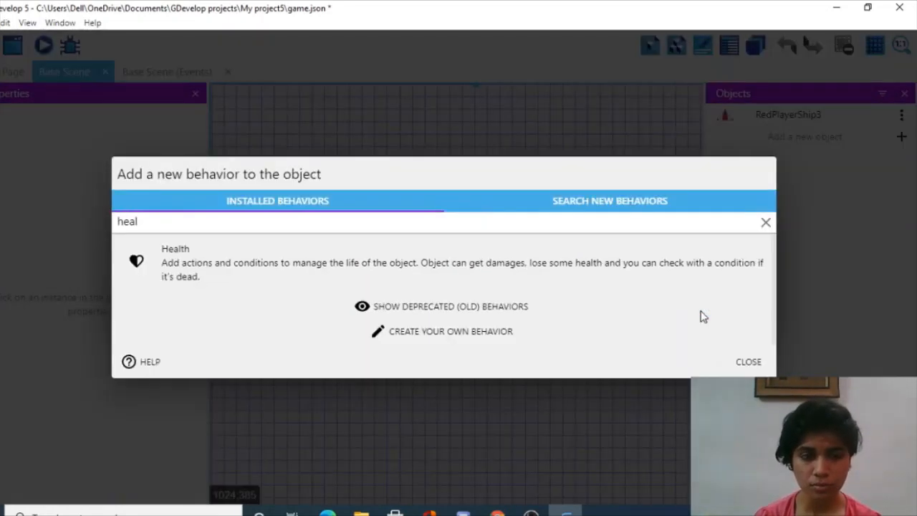
pyautogui.click(424, 255)
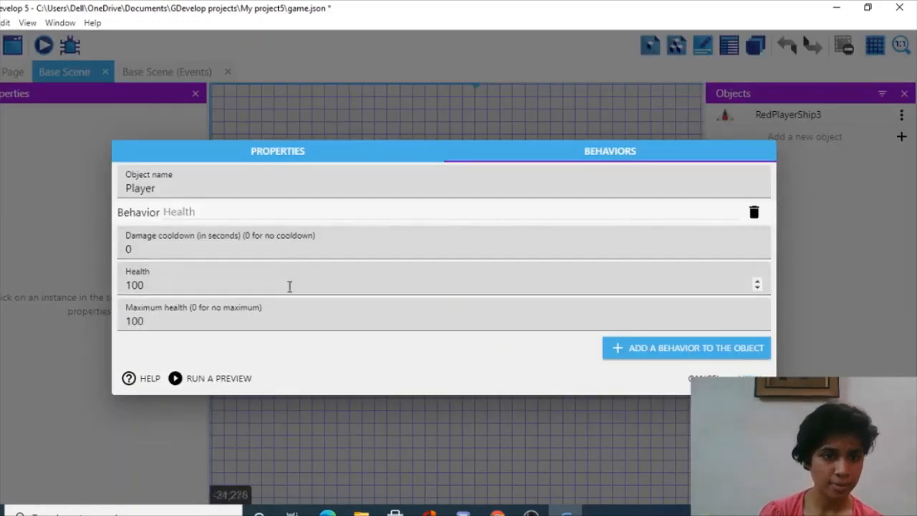
pyautogui.click(247, 317)
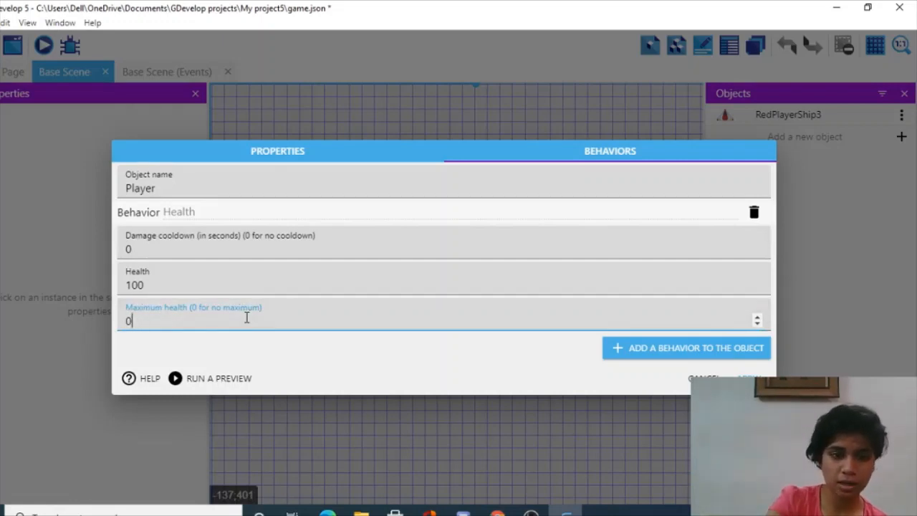
# Install the Fire bullets behavior, add it to the Player object and apply the object's changes
pyautogui.click(666, 360)
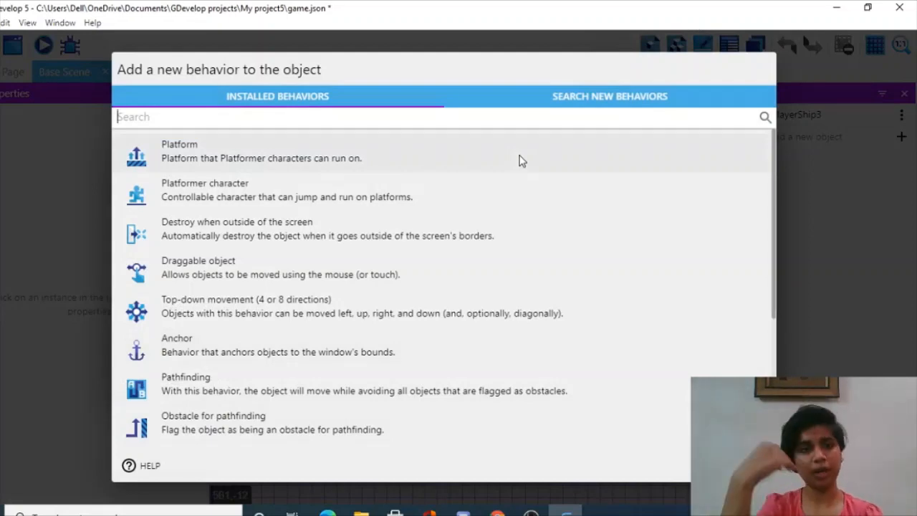
pyautogui.click(592, 96)
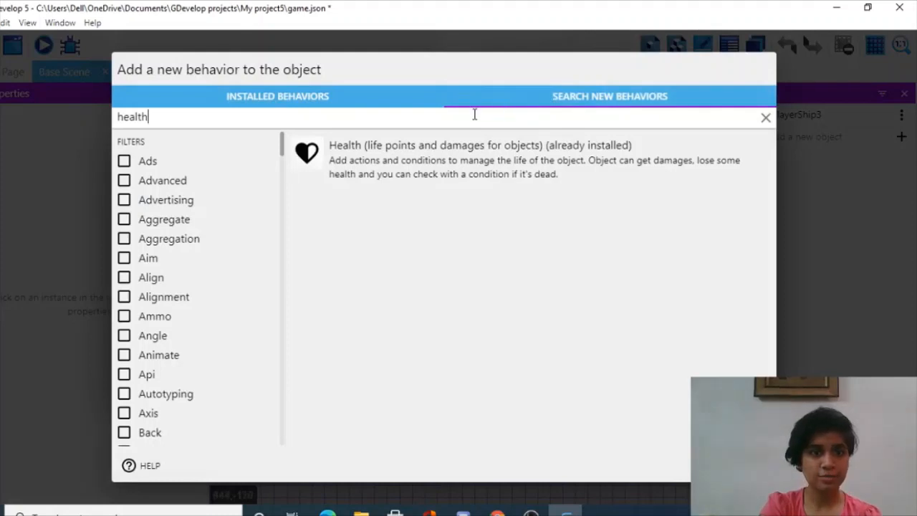
pyautogui.press('BackSpace')
pyautogui.press('BackSpace')
pyautogui.press('BackSpace')
pyautogui.press('BackSpace')
pyautogui.press('BackSpace')
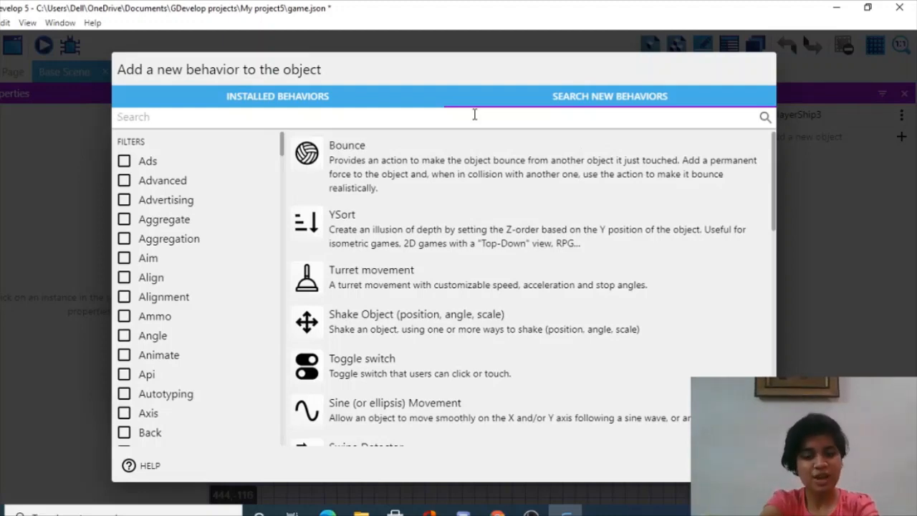
pyautogui.write('Fire')
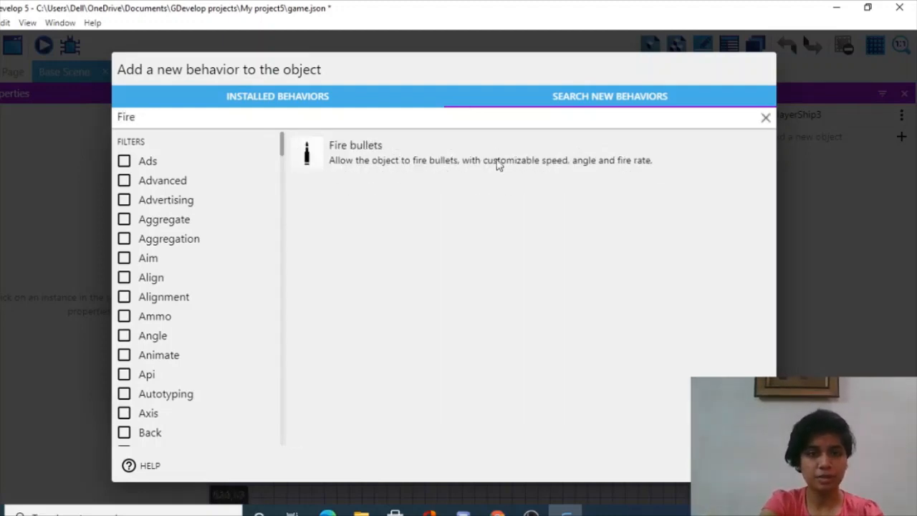
pyautogui.click(492, 156)
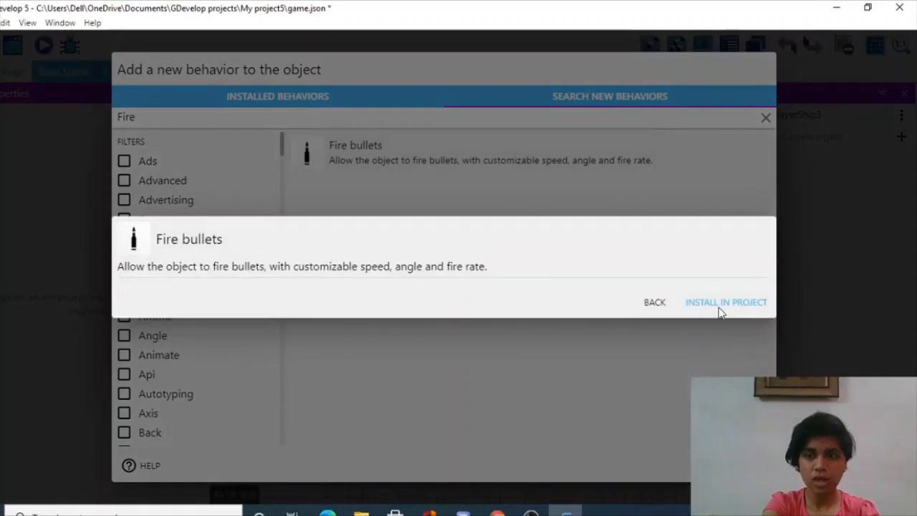
pyautogui.click(720, 306)
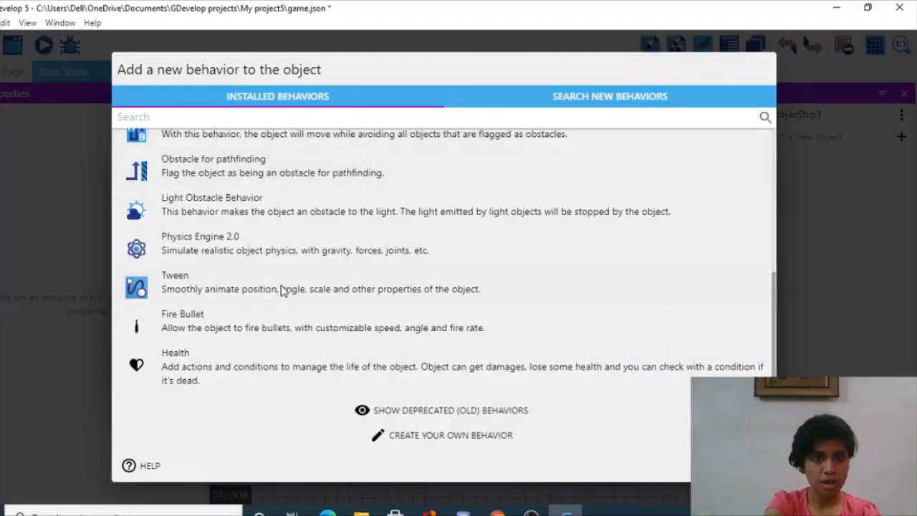
pyautogui.click(258, 315)
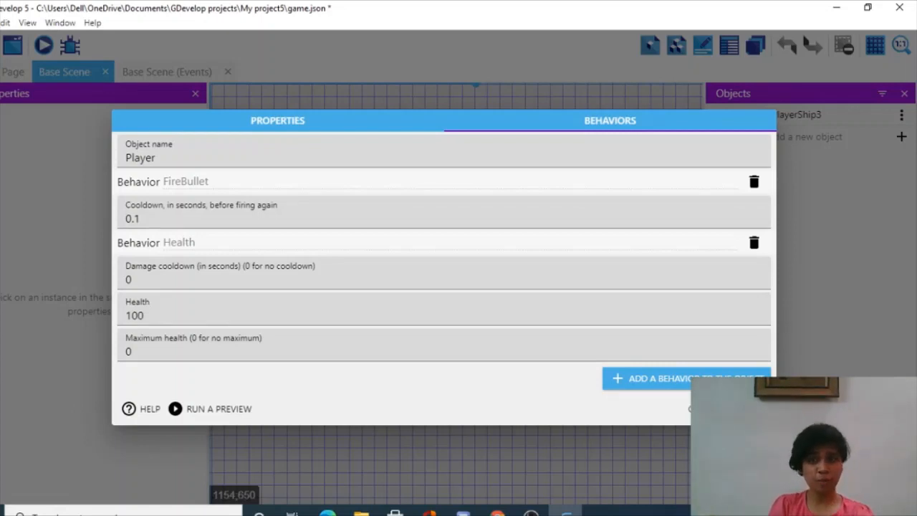
pyautogui.click(752, 412)
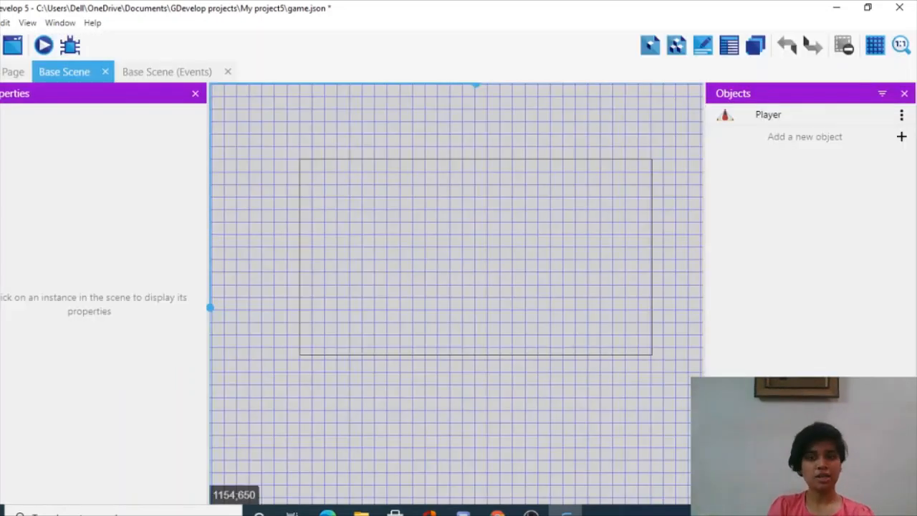
# Install the Stay On Screen behavior from the new behaviors and add it to the Player object
pyautogui.doubleClick(788, 124)
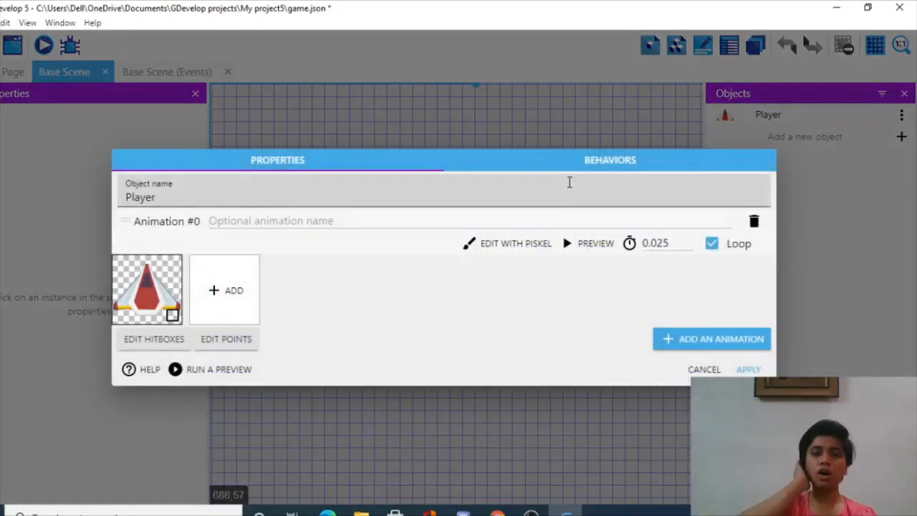
pyautogui.click(589, 167)
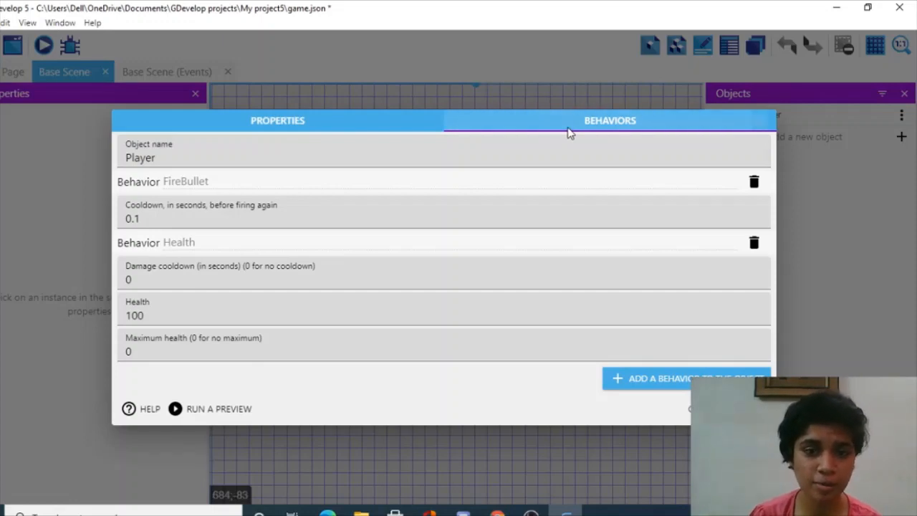
pyautogui.click(615, 383)
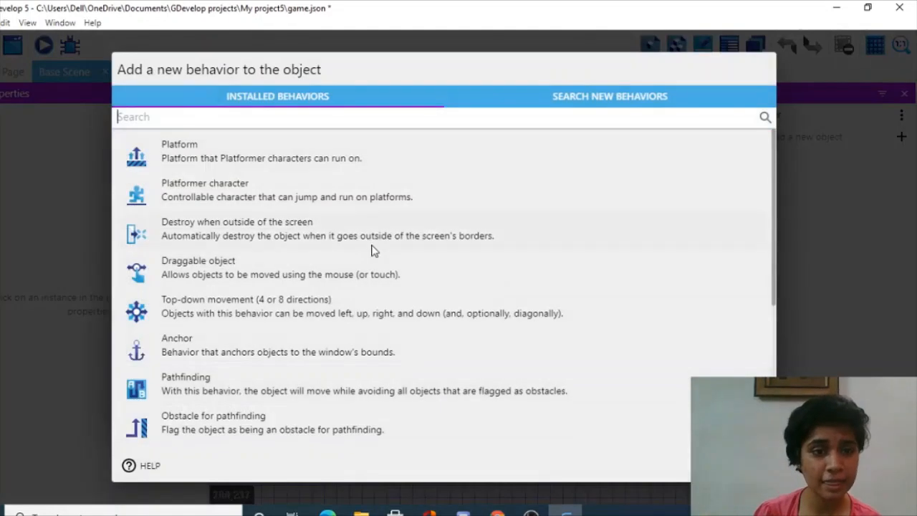
pyautogui.write('s')
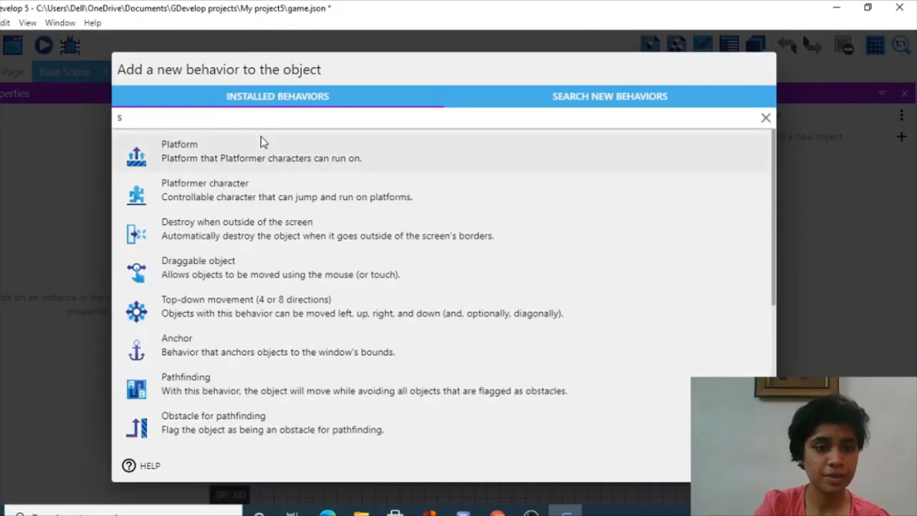
pyautogui.write('t')
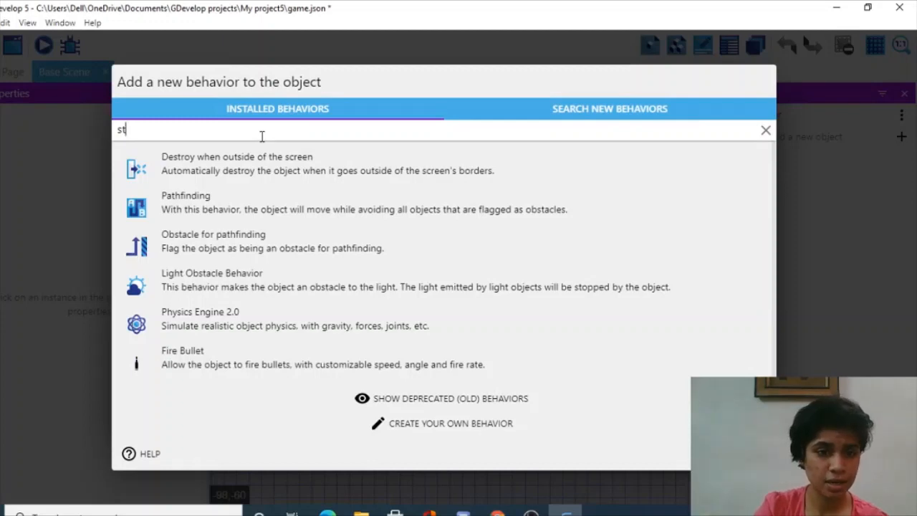
pyautogui.click(571, 117)
pyautogui.hotkey('ctrl', 'a')
pyautogui.press('BackSpace')
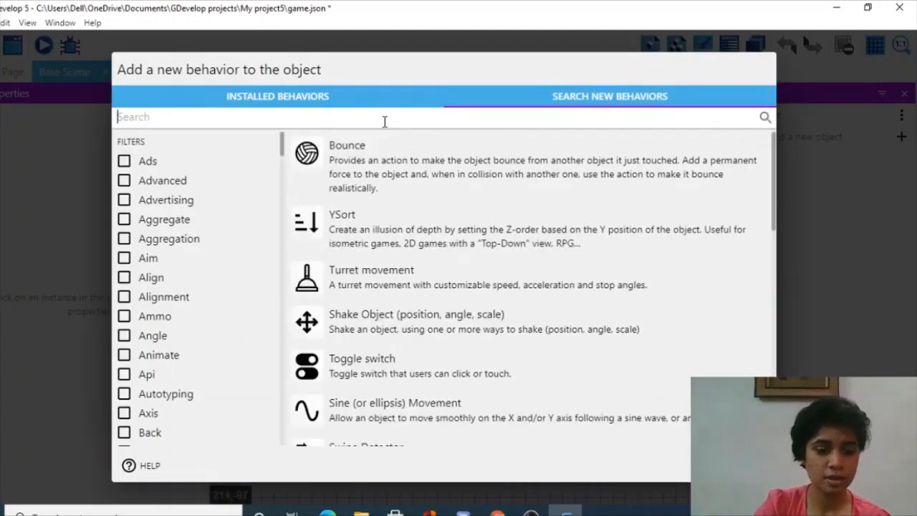
pyautogui.write('Stay')
pyautogui.click(396, 157)
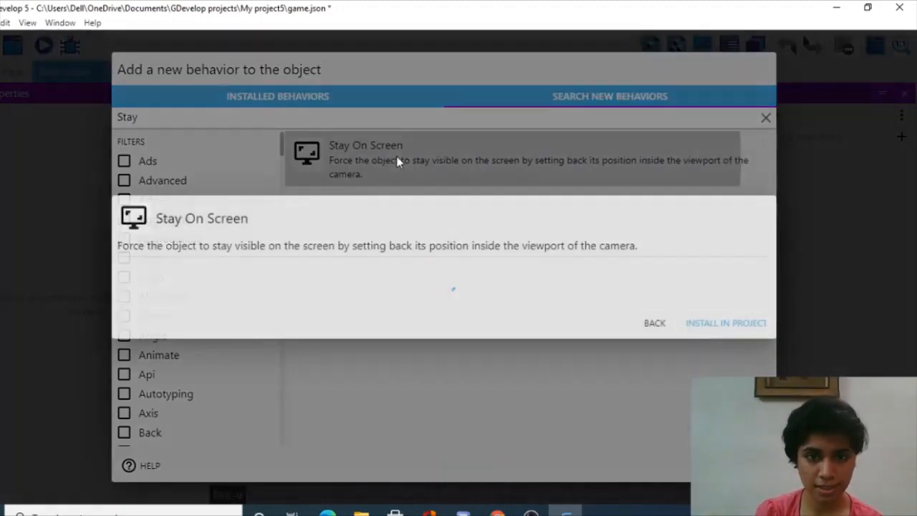
pyautogui.click(703, 303)
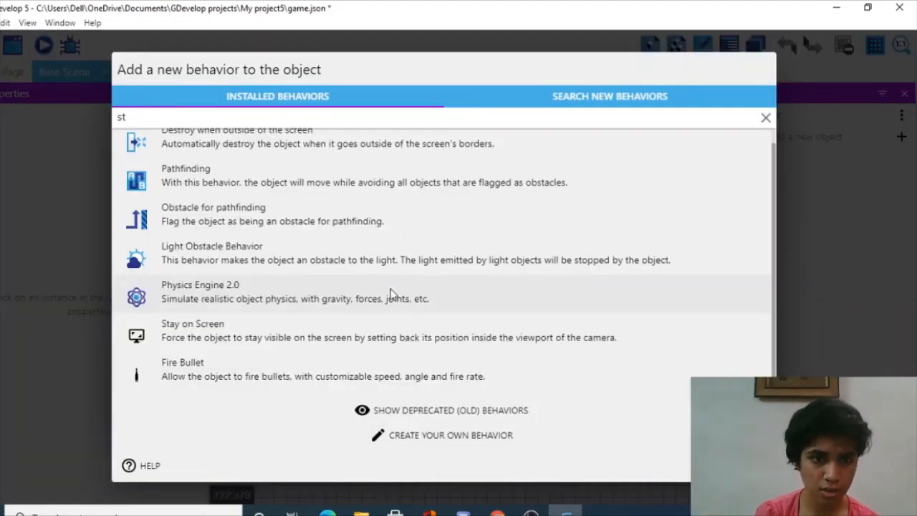
pyautogui.click(360, 338)
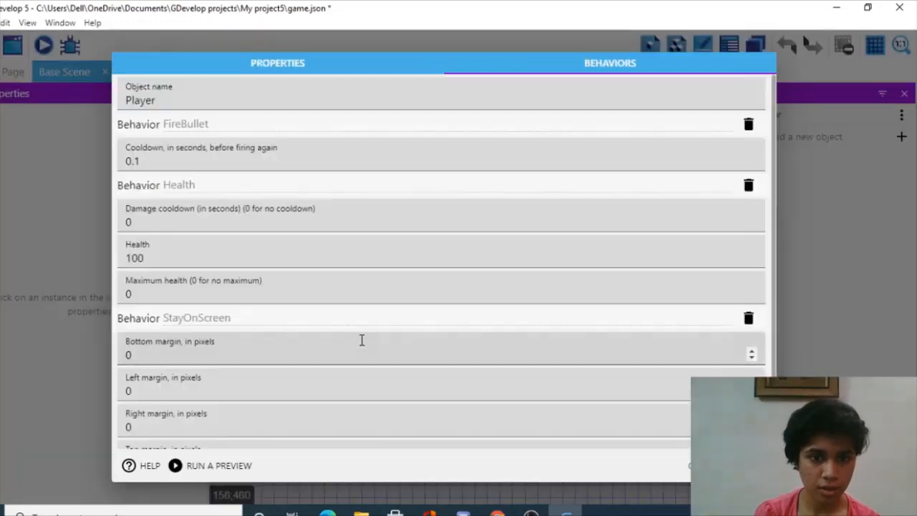
# Set the StayOnScreen margins to bottom 70, left 10, right 70 and top 10 pixels, and apply the Player's changes
pyautogui.scroll(-2, 404, 411)
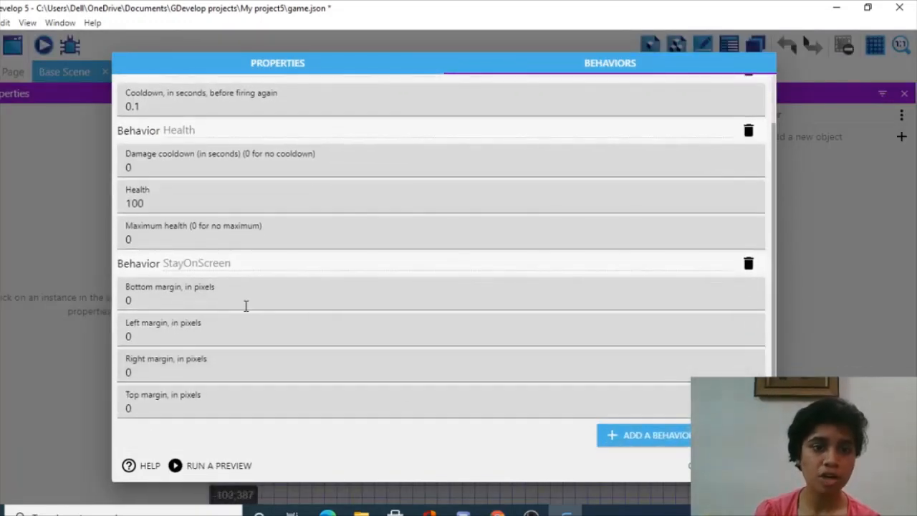
pyautogui.click(212, 292)
pyautogui.write('70')
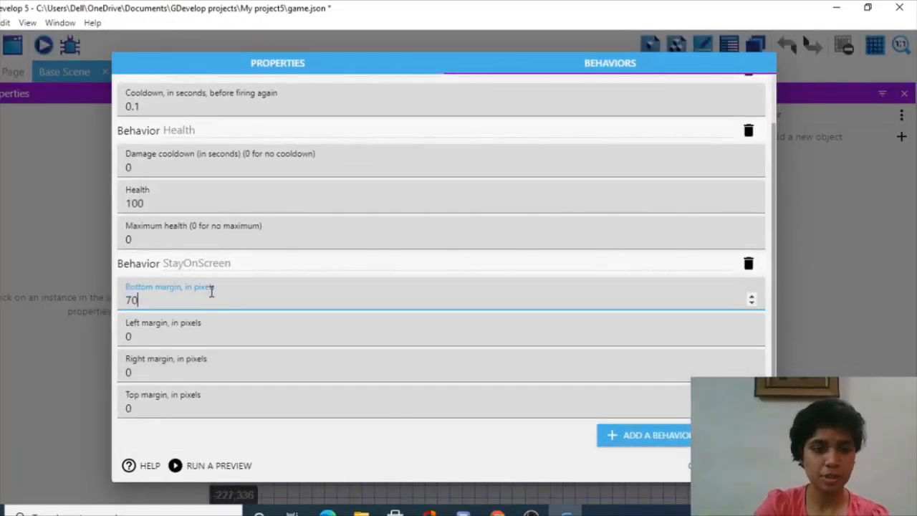
pyautogui.click(164, 336)
pyautogui.press('BackSpace')
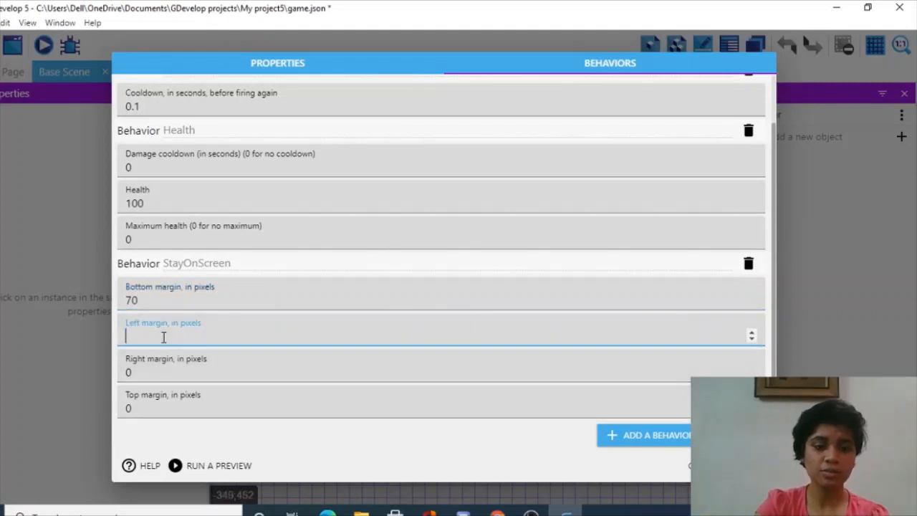
pyautogui.click(148, 372)
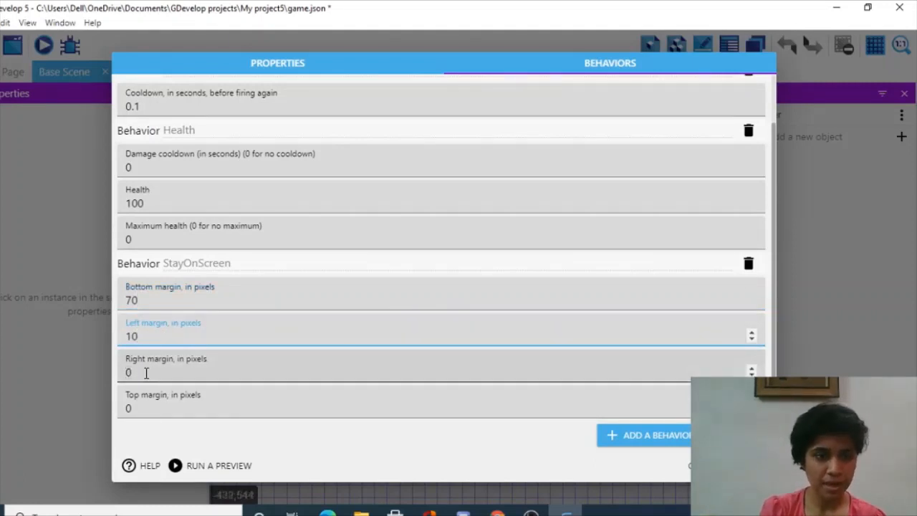
pyautogui.press('BackSpace')
pyautogui.write('70')
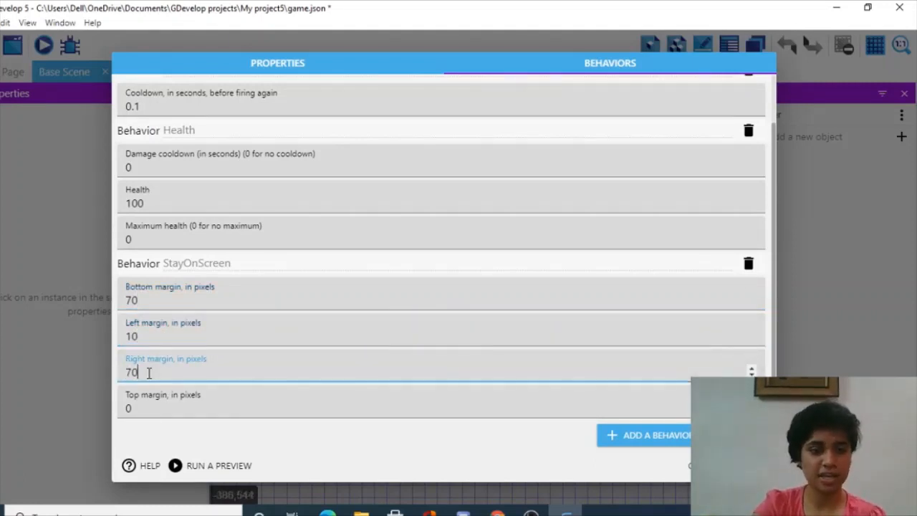
pyautogui.click(142, 403)
pyautogui.press('BackSpace')
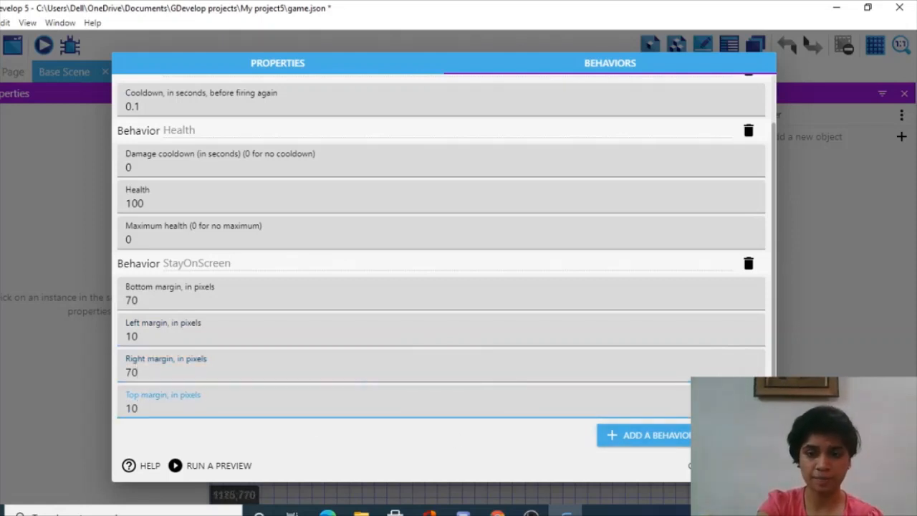
pyautogui.click(746, 466)
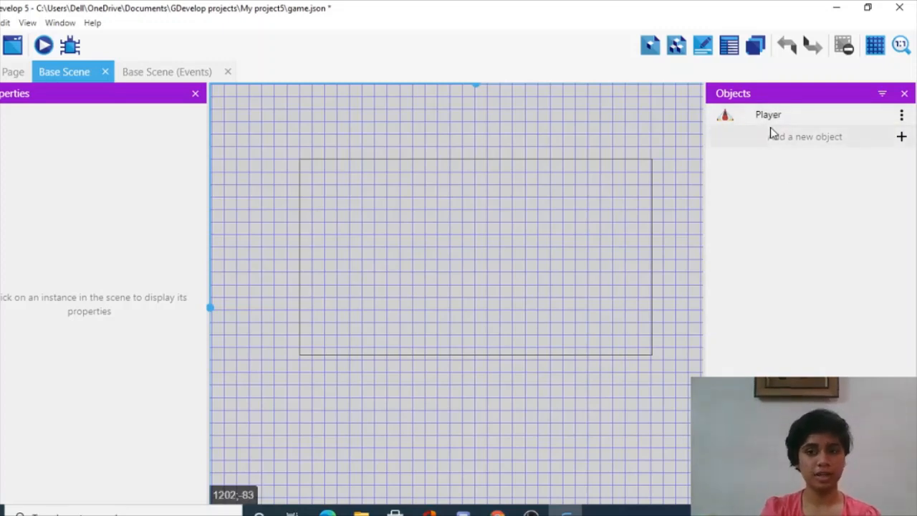
# Add the purple space tiled sprite from the asset store's Space Shooter backgrounds to the game
pyautogui.click(773, 135)
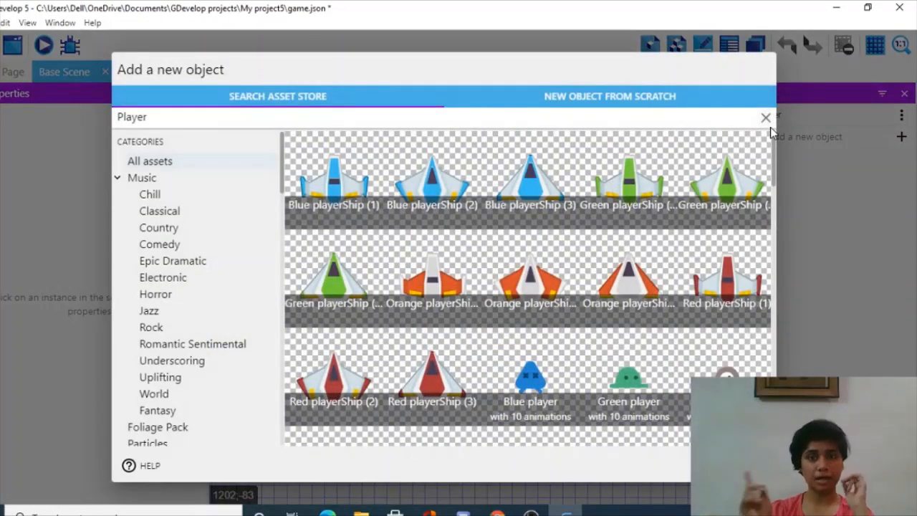
pyautogui.doubleClick(323, 124)
pyautogui.press('BackSpace')
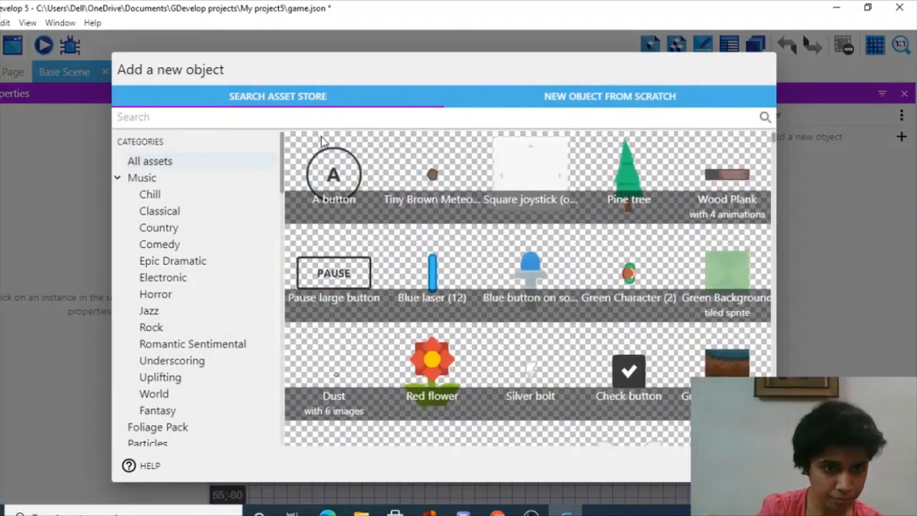
pyautogui.scroll(-1, 197, 247)
pyautogui.scroll(-3, 197, 247)
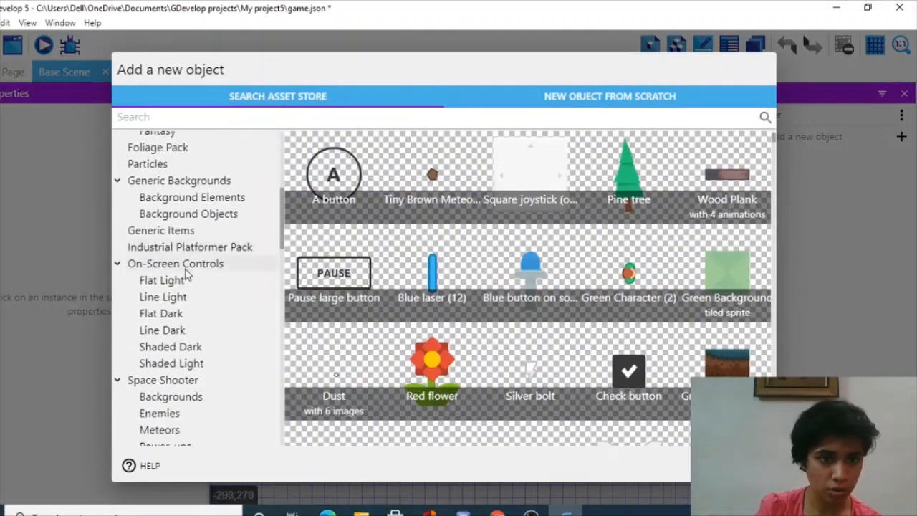
pyautogui.scroll(-1, 170, 342)
pyautogui.scroll(-2, 170, 342)
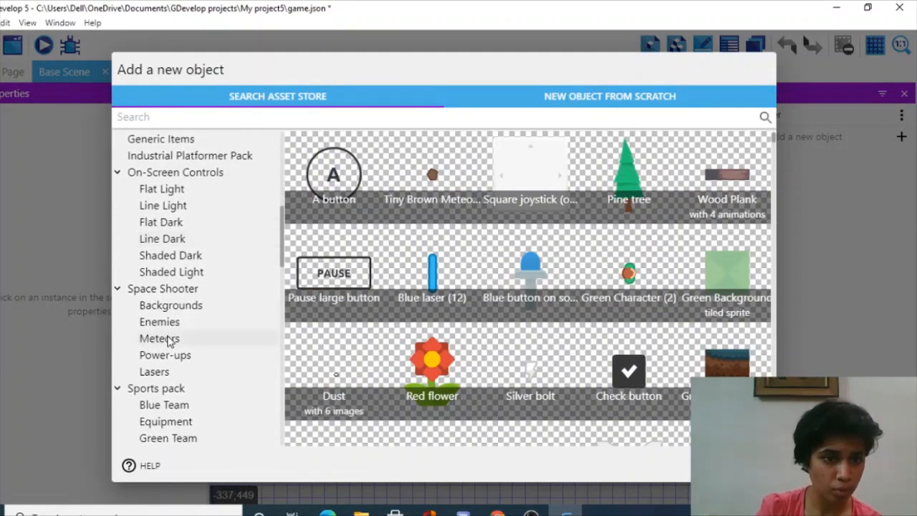
pyautogui.click(172, 307)
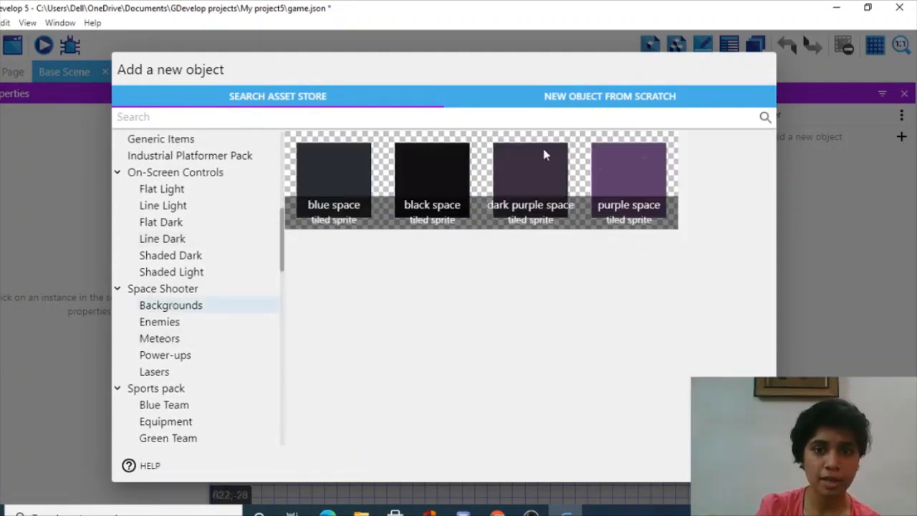
pyautogui.click(596, 164)
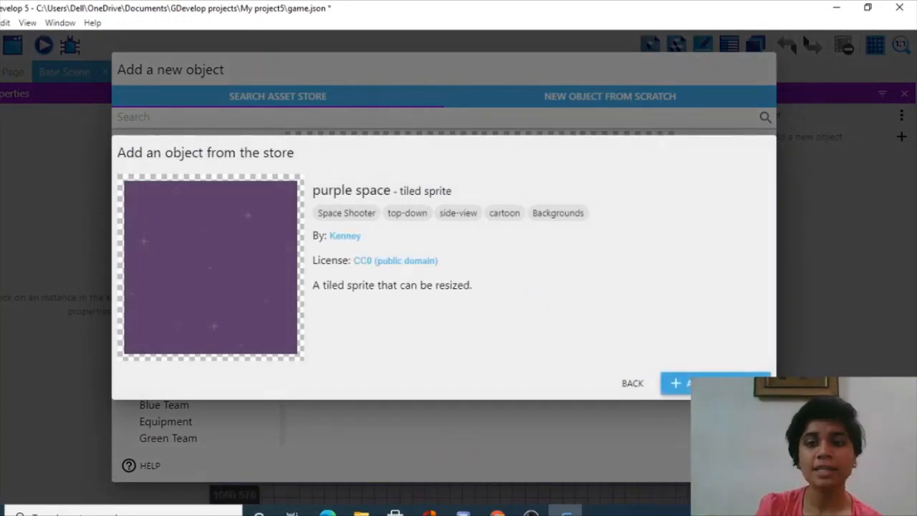
pyautogui.click(681, 383)
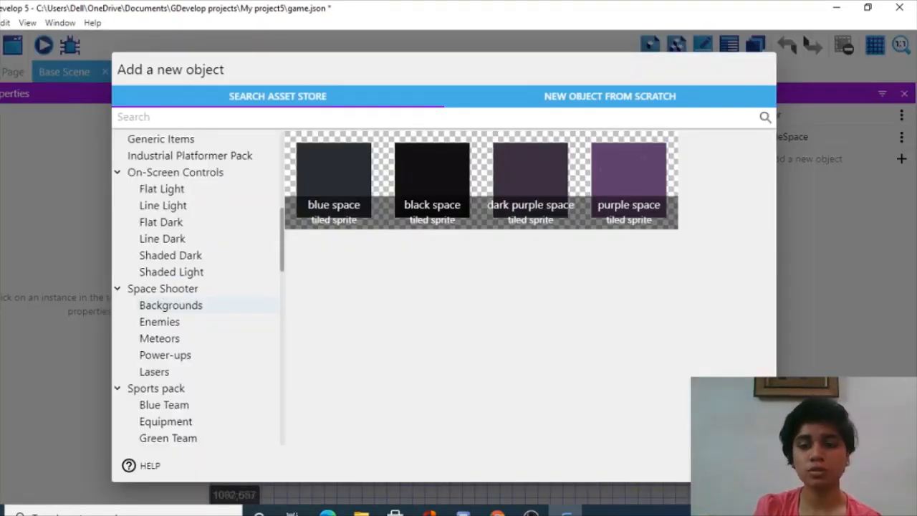
pyautogui.click(749, 466)
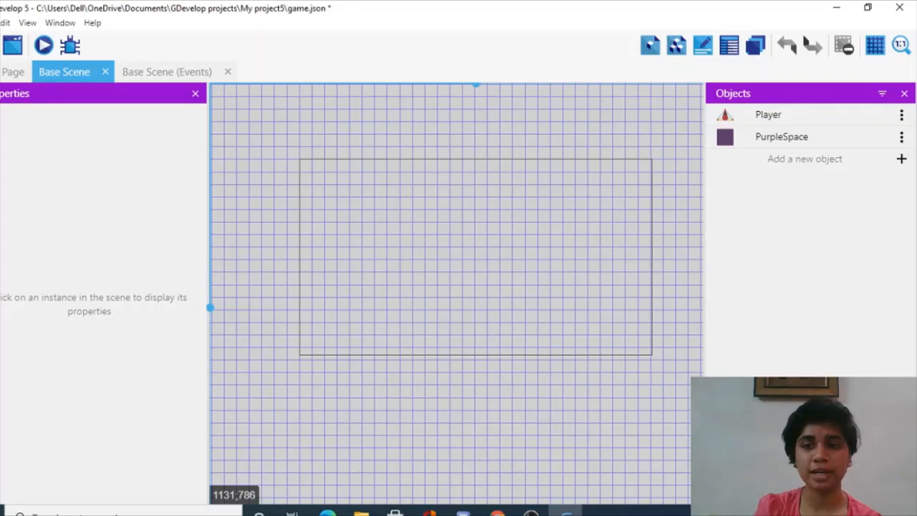
# Rename the purple space object as Background and apply the change
pyautogui.doubleClick(782, 137)
pyautogui.doubleClick(284, 204)
pyautogui.press('BackSpace')
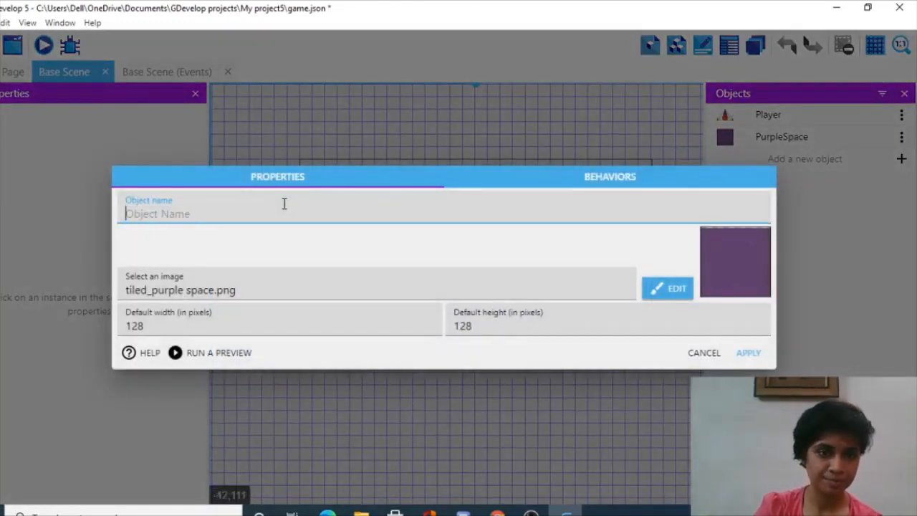
pyautogui.write('Background')
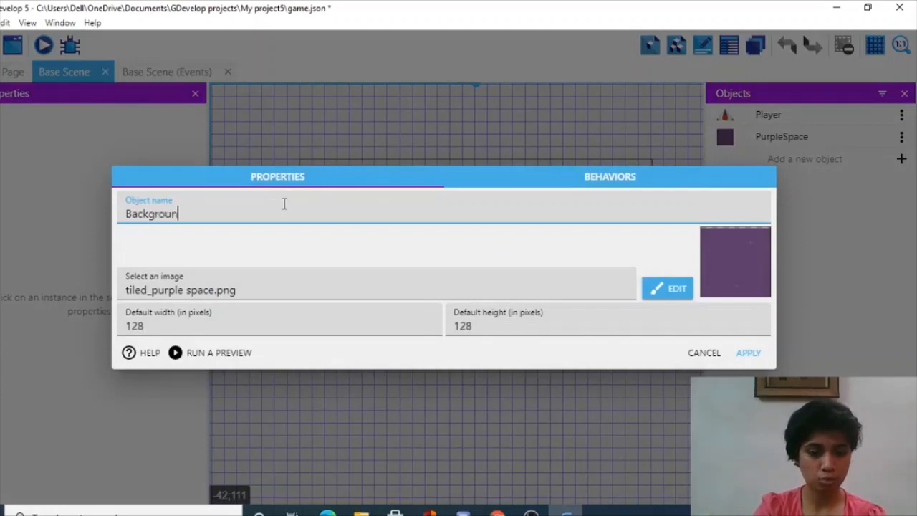
pyautogui.click(748, 352)
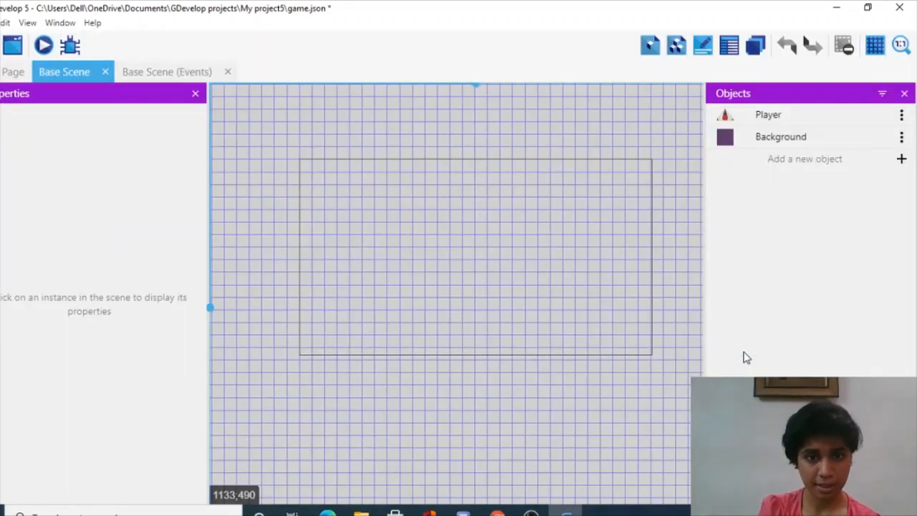
# Add a new layer named Background, place it directly beneath the Base layer and close the layer list
pyautogui.click(756, 45)
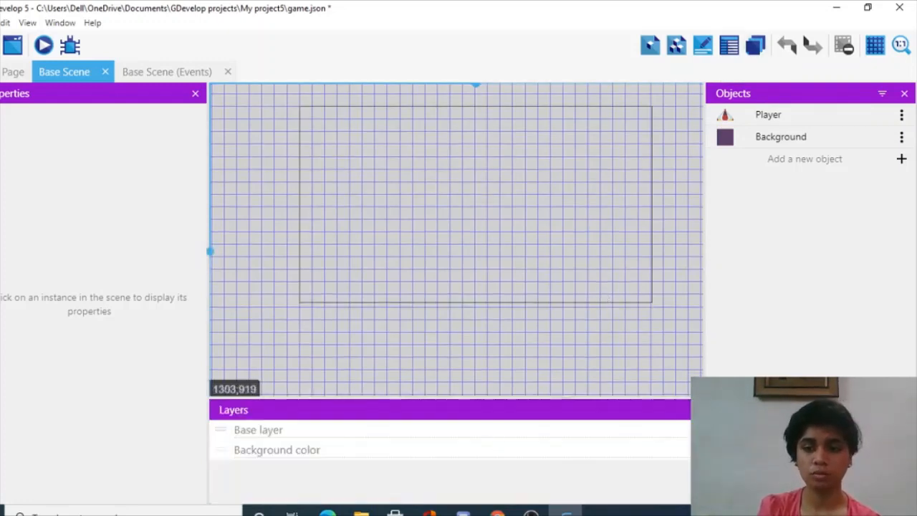
pyautogui.click(684, 470)
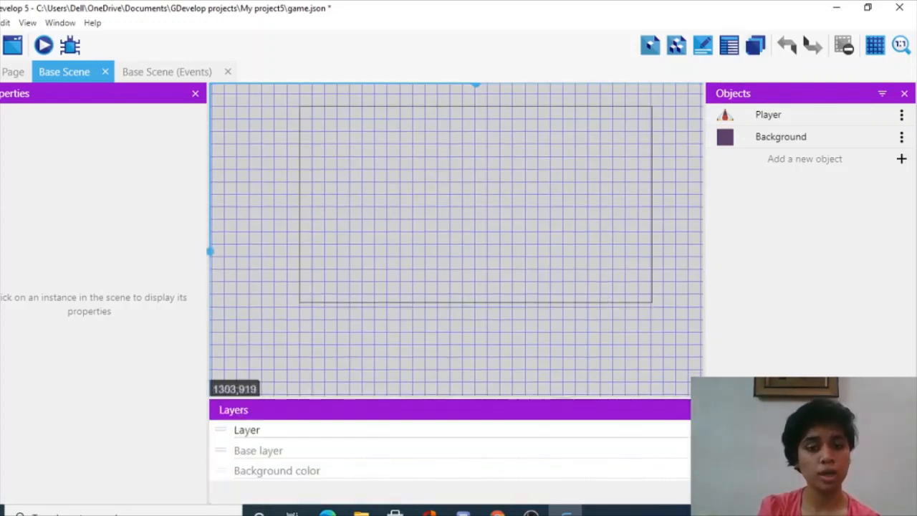
pyautogui.doubleClick(272, 432)
pyautogui.press('BackSpace')
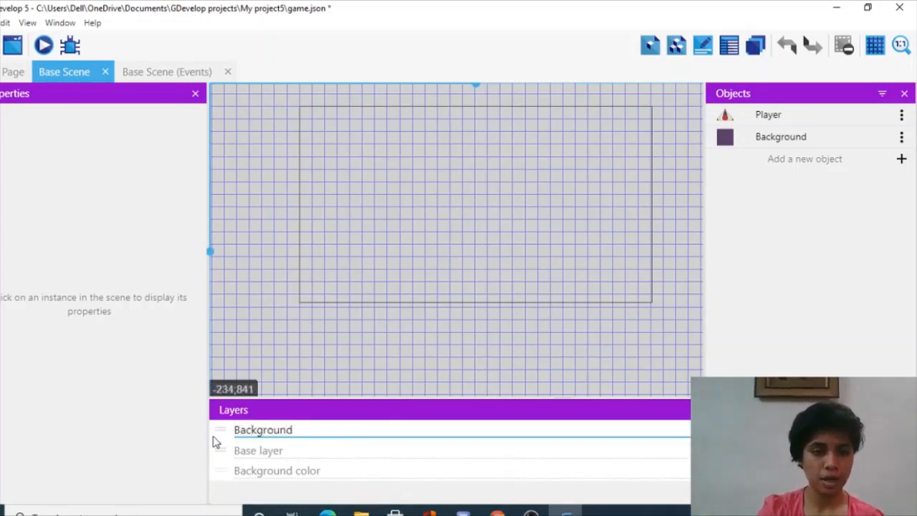
pyautogui.moveTo(217, 432); pyautogui.dragTo(218, 459)
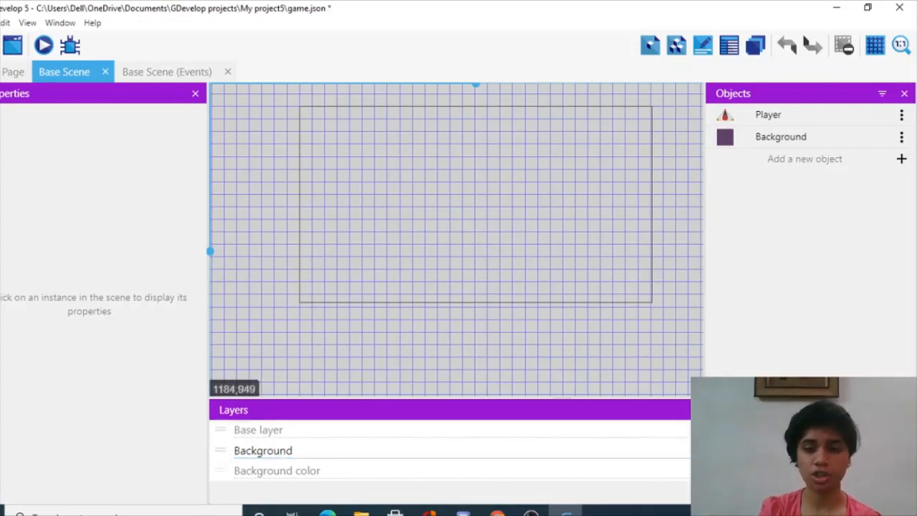
pyautogui.click(695, 409)
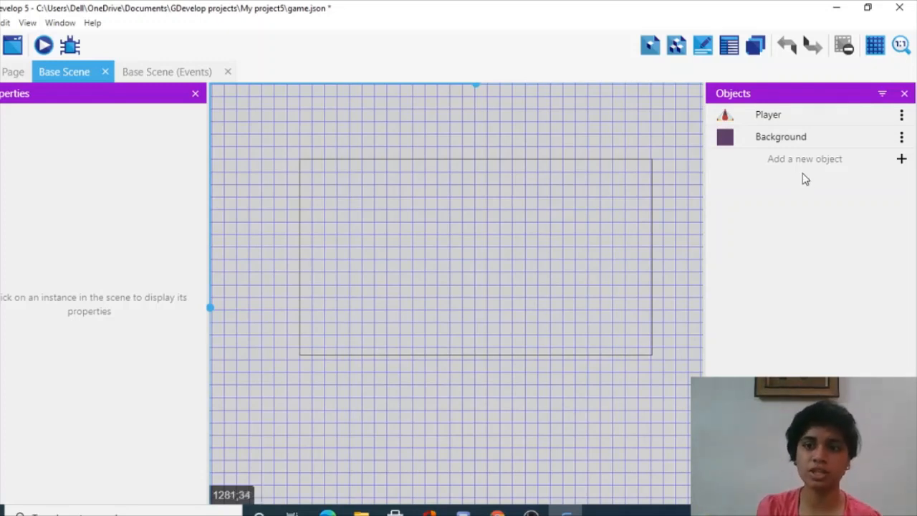
# Place the Background object at X 0, Y 0 and give it a custom size spanning the scene's full width with a height of 500
pyautogui.moveTo(766, 146); pyautogui.dragTo(301, 160)
pyautogui.click(335, 180)
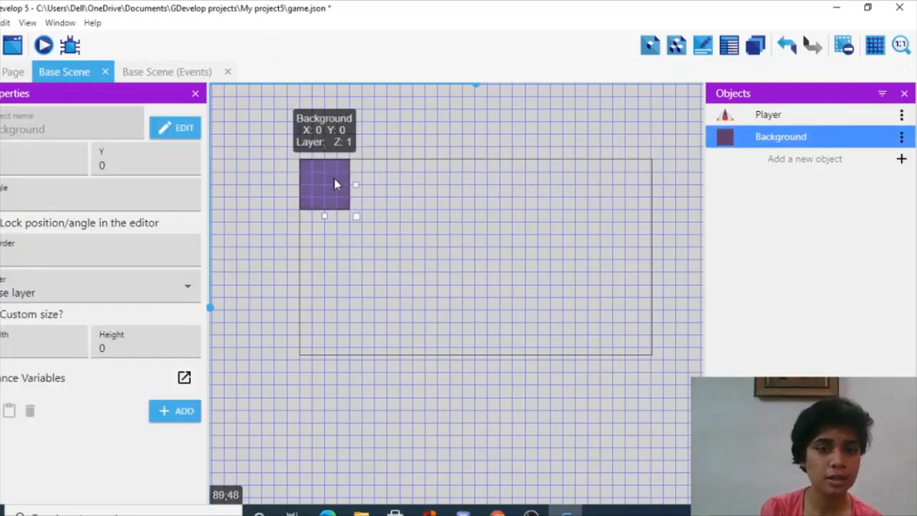
pyautogui.click(0, 314)
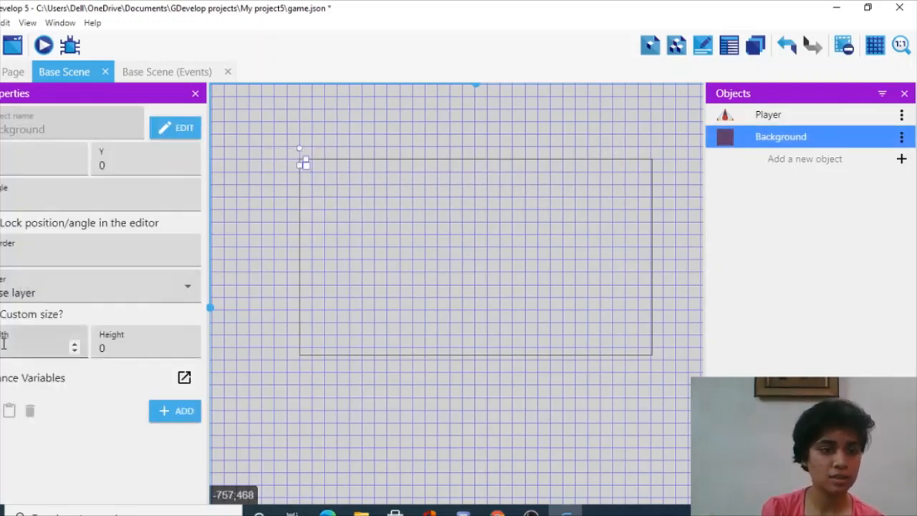
pyautogui.click(4, 344)
pyautogui.write('1280')
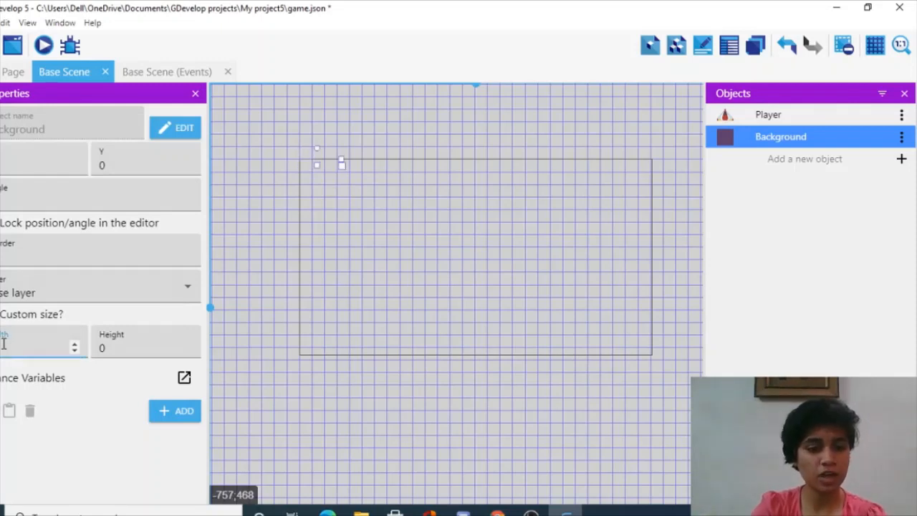
pyautogui.click(121, 346)
pyautogui.press('BackSpace')
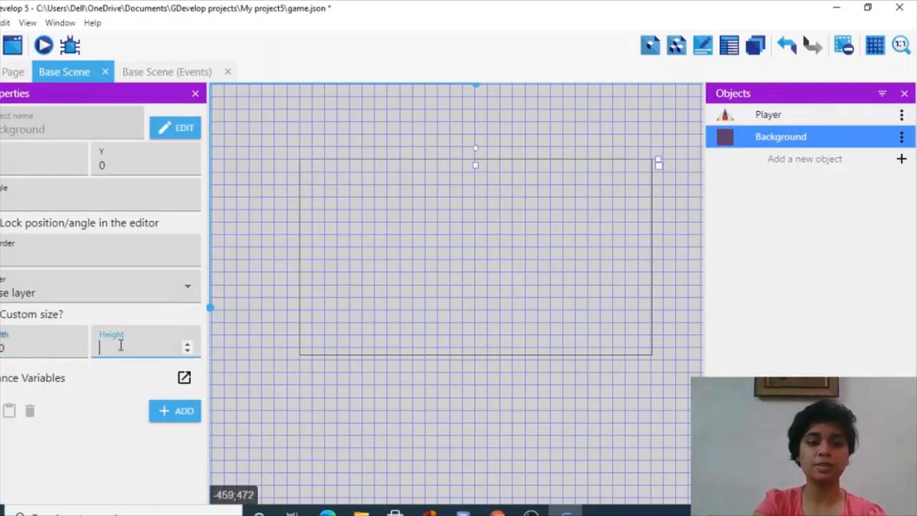
pyautogui.write('500')
pyautogui.click(98, 444)
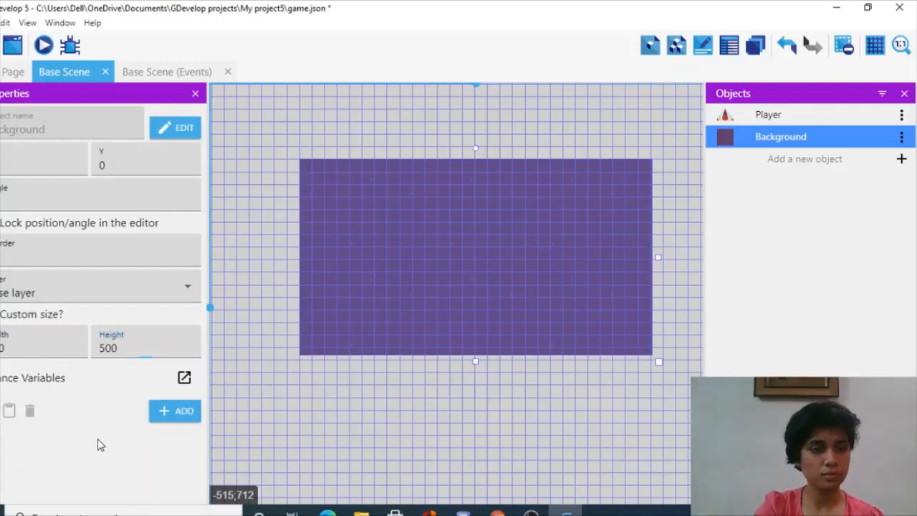
# Assign the placed Background instance to the Background layer
pyautogui.click(56, 297)
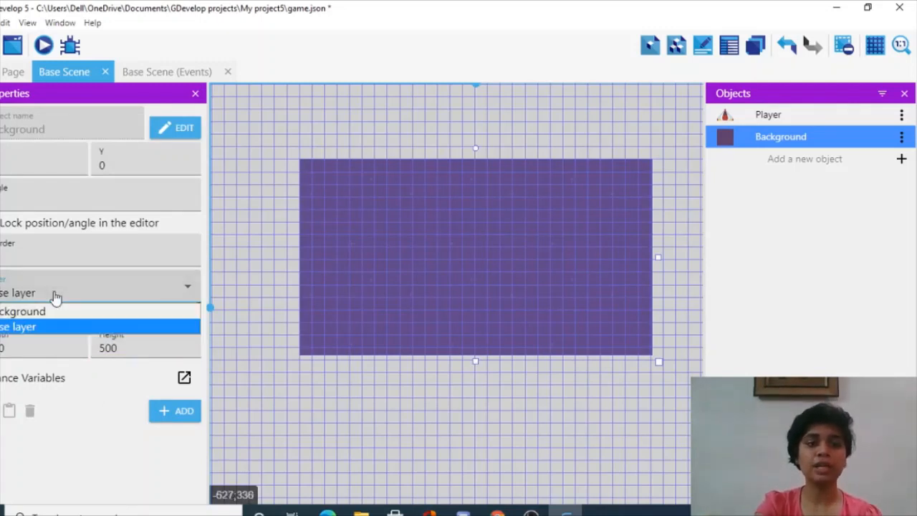
pyautogui.click(39, 314)
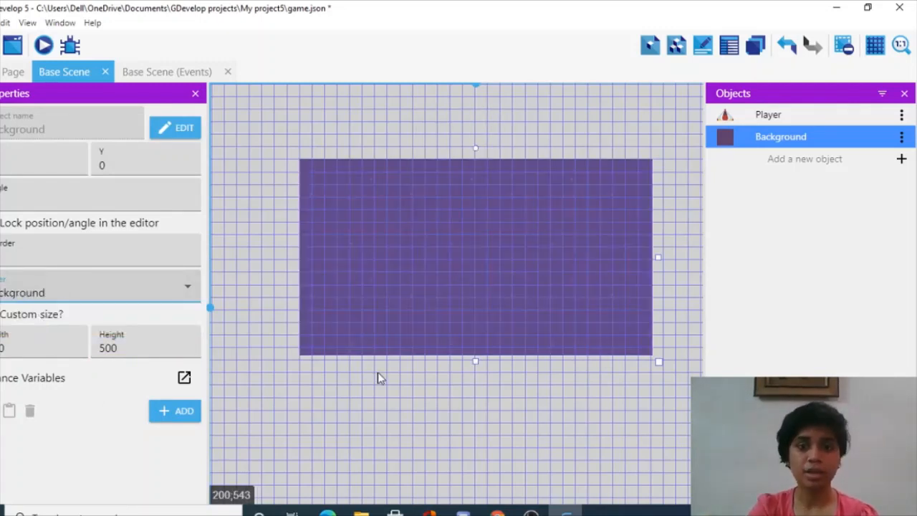
pyautogui.click(380, 379)
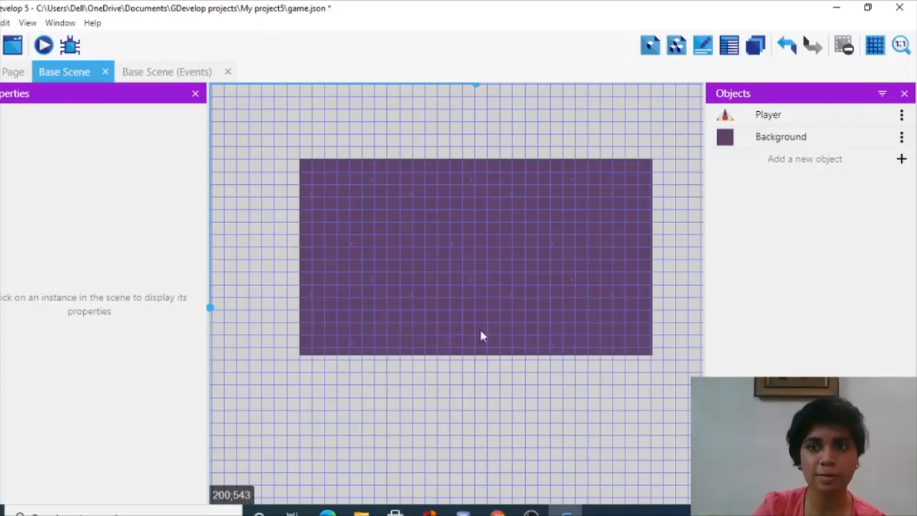
# Place the Player ship near the scene's left edge at Y 224 and rotate it to face right
pyautogui.moveTo(766, 119); pyautogui.dragTo(328, 255)
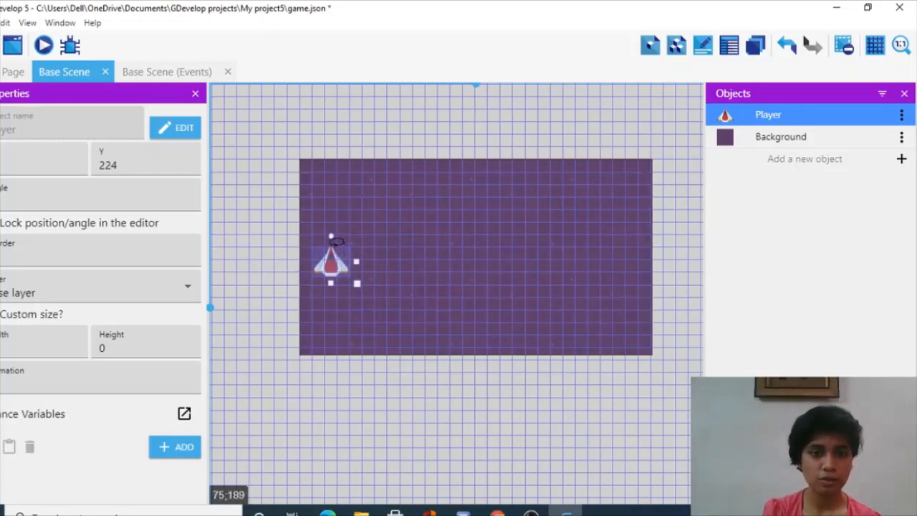
pyautogui.moveTo(336, 241); pyautogui.dragTo(371, 267)
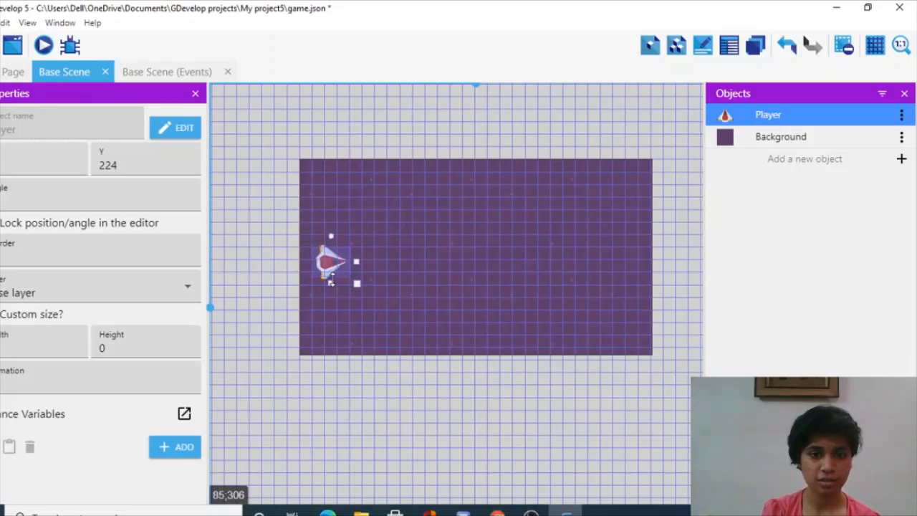
pyautogui.click(459, 248)
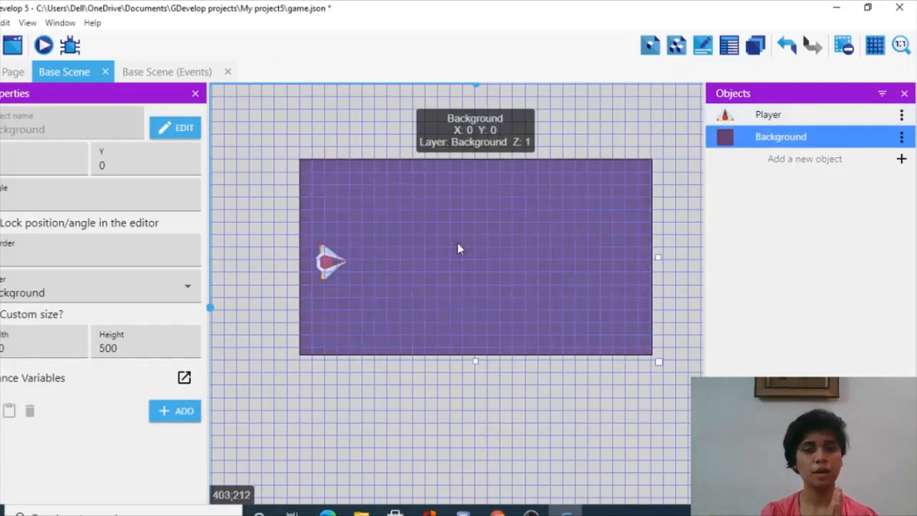
pyautogui.click(690, 319)
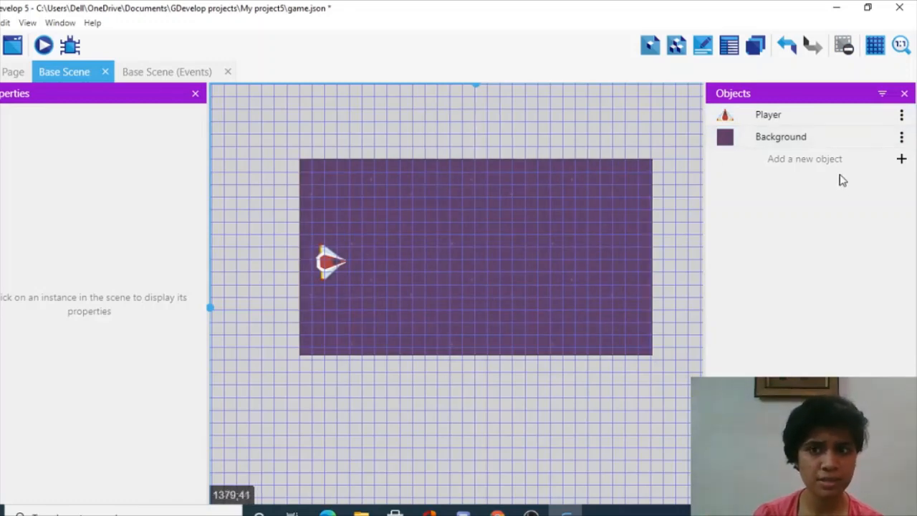
# Add Blue enemy (5) from the asset store's Space Shooter Enemies to the game
pyautogui.click(804, 159)
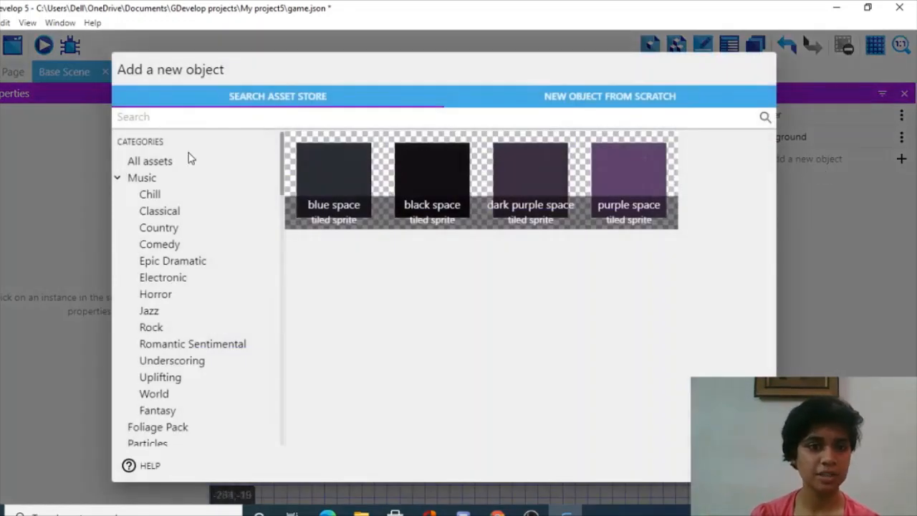
pyautogui.scroll(-5, 202, 287)
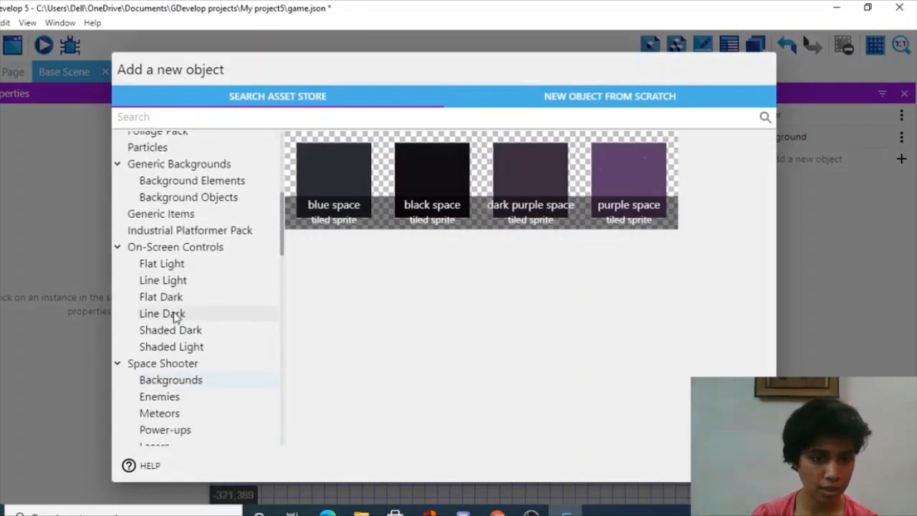
pyautogui.click(160, 347)
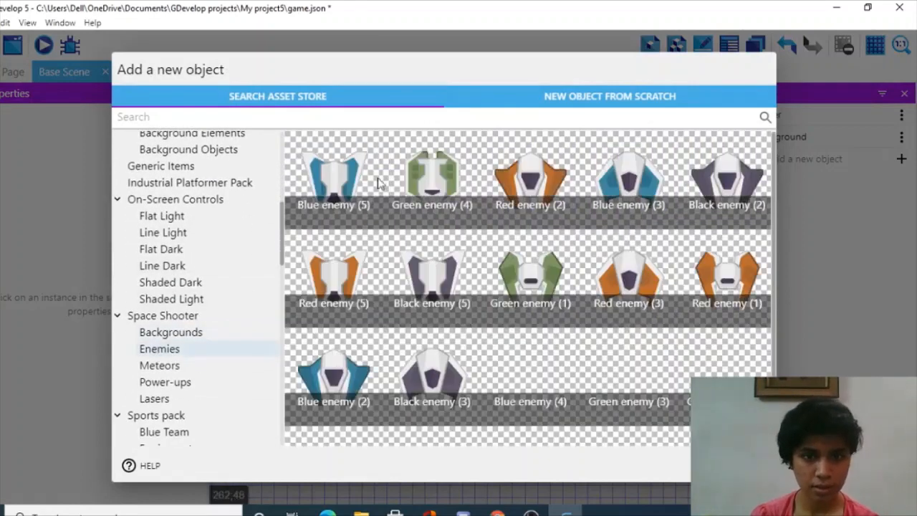
pyautogui.click(375, 183)
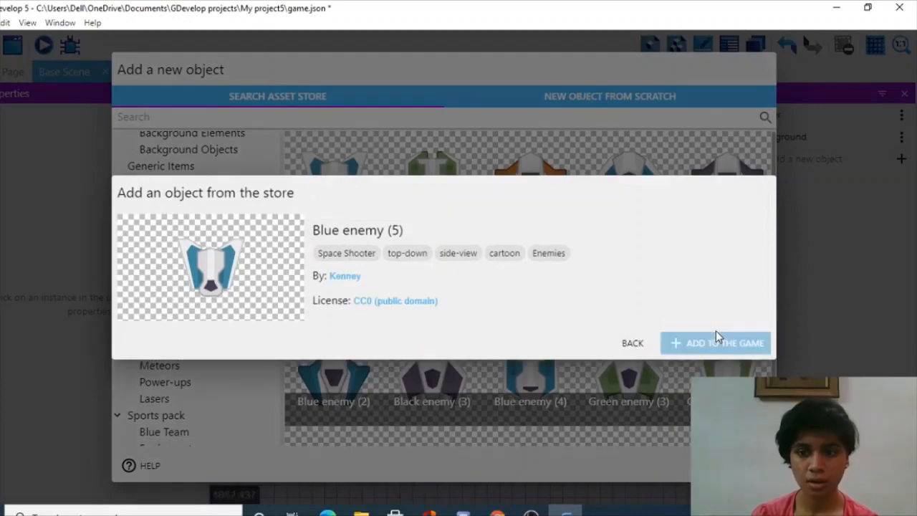
pyautogui.click(712, 345)
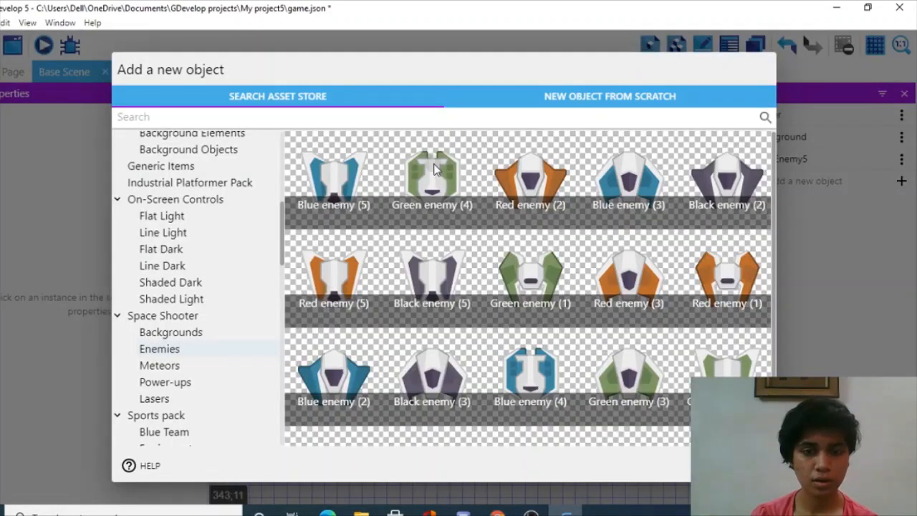
# Add Green enemy (4) and Red enemy (2) from the Space Shooter Enemies to the game, and close the asset store
pyautogui.click(434, 169)
pyautogui.click(712, 343)
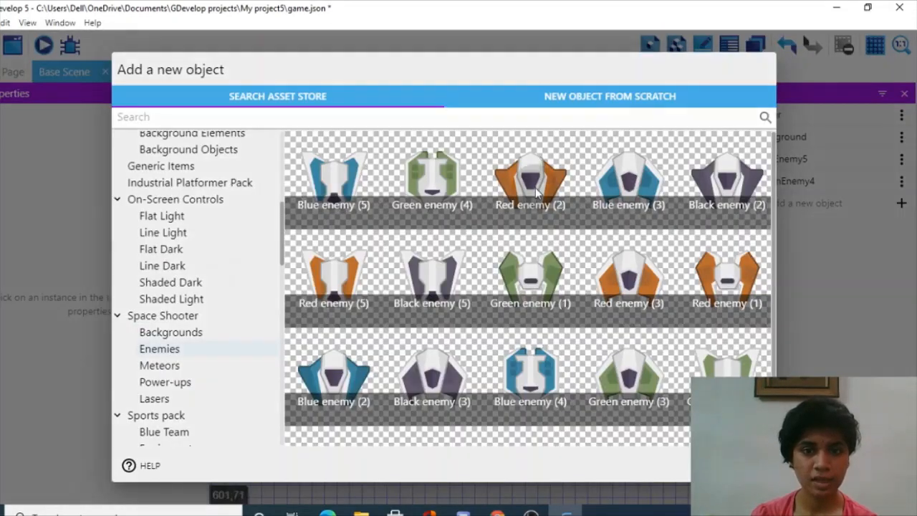
pyautogui.click(536, 168)
pyautogui.click(716, 336)
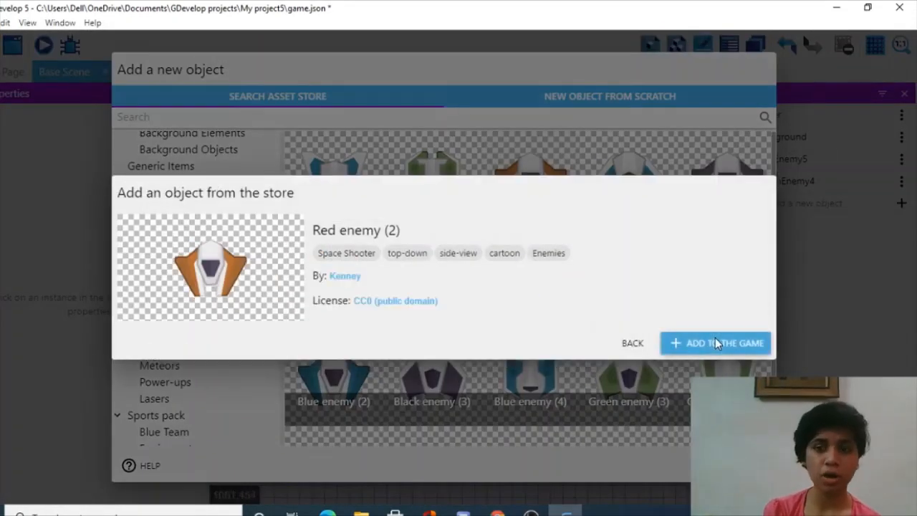
pyautogui.click(715, 340)
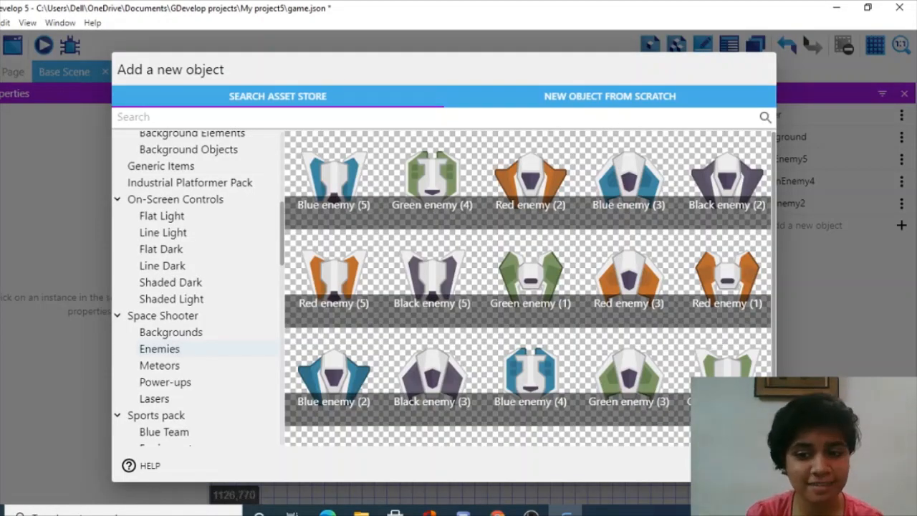
pyautogui.click(743, 464)
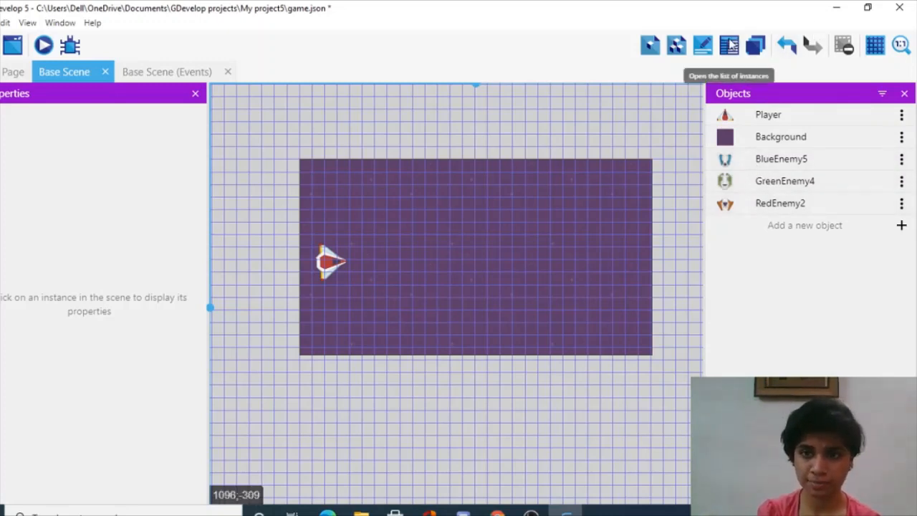
# Create a new object group and name it Enemies
pyautogui.click(681, 45)
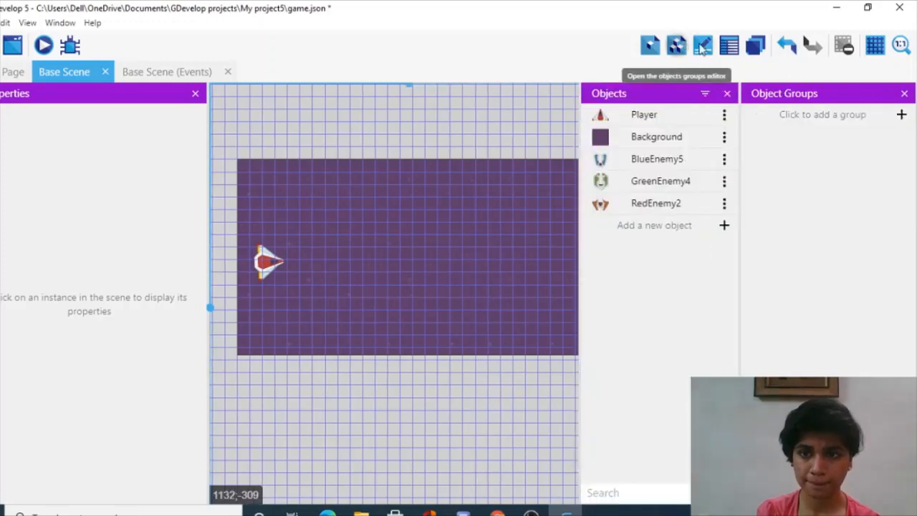
pyautogui.click(844, 112)
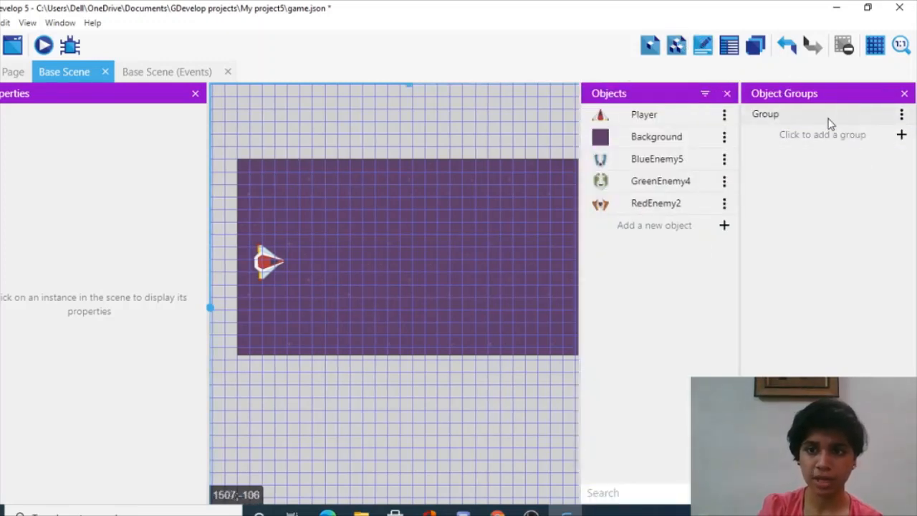
pyautogui.click(902, 114)
pyautogui.click(867, 179)
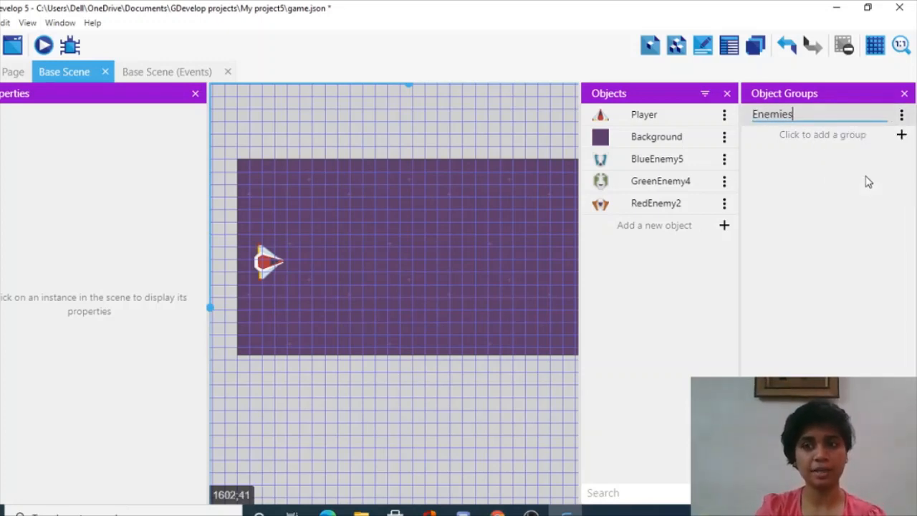
pyautogui.write('Enemies')
pyautogui.click(781, 178)
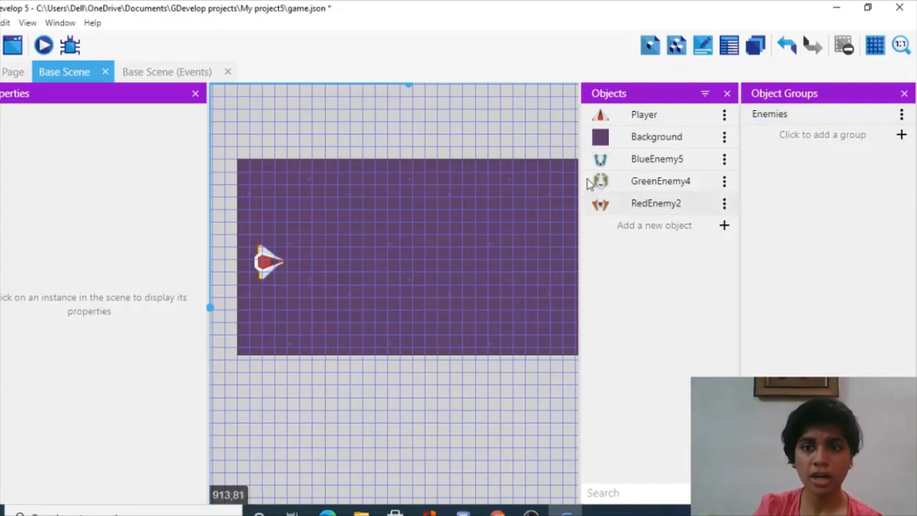
# Add the Health behavior to the BlueEnemy5 object
pyautogui.click(607, 165)
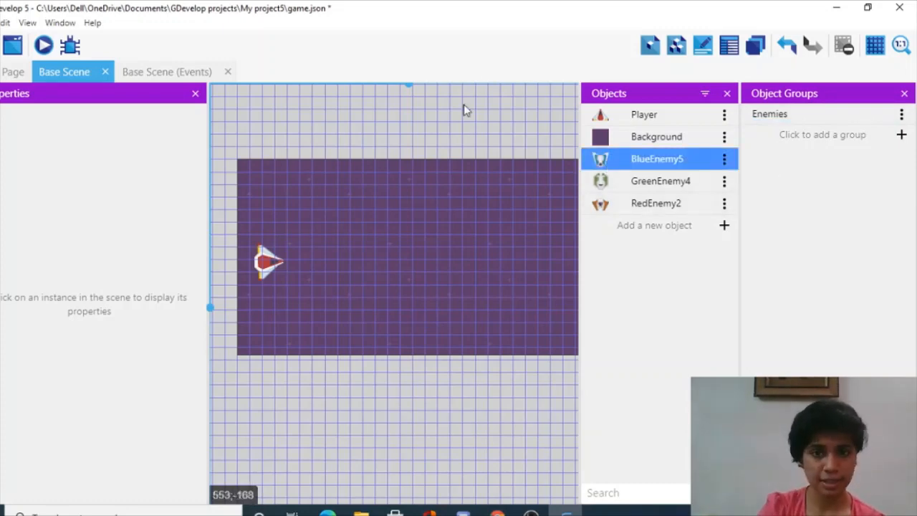
pyautogui.click(690, 169)
pyautogui.doubleClick(690, 169)
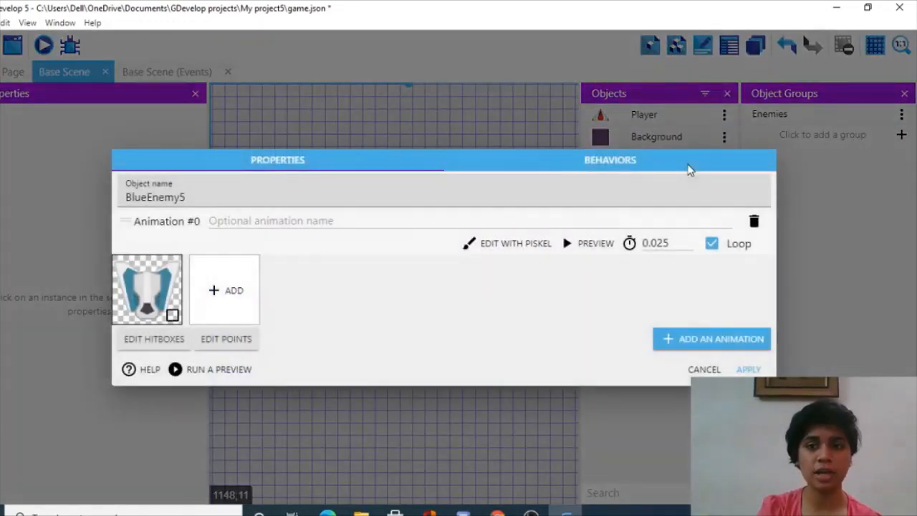
pyautogui.click(612, 160)
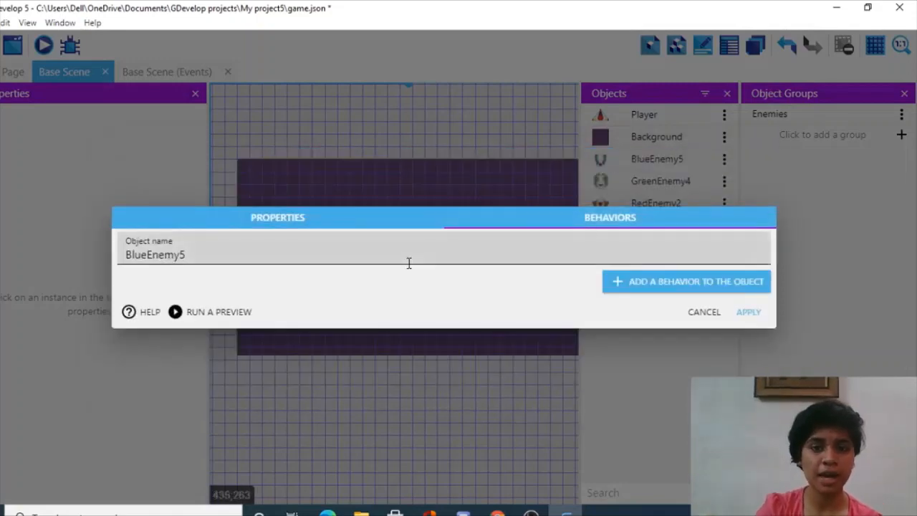
pyautogui.click(650, 289)
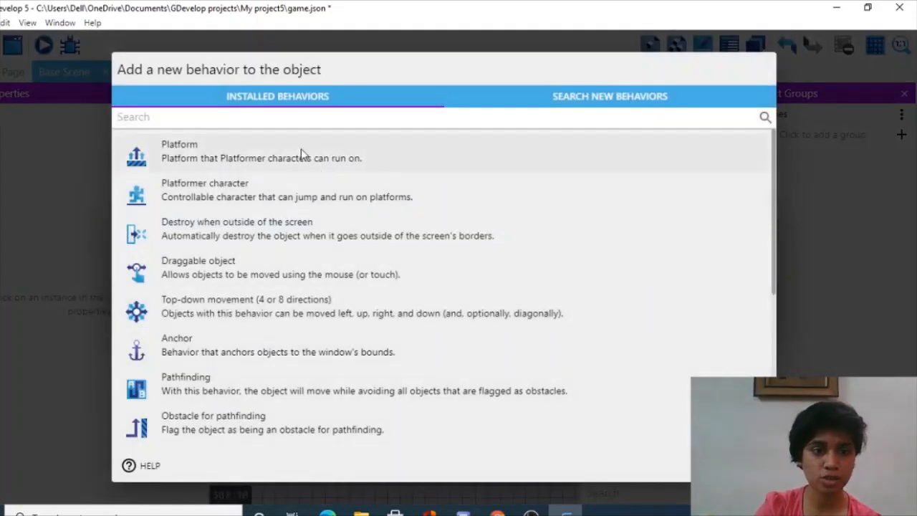
pyautogui.write('heal')
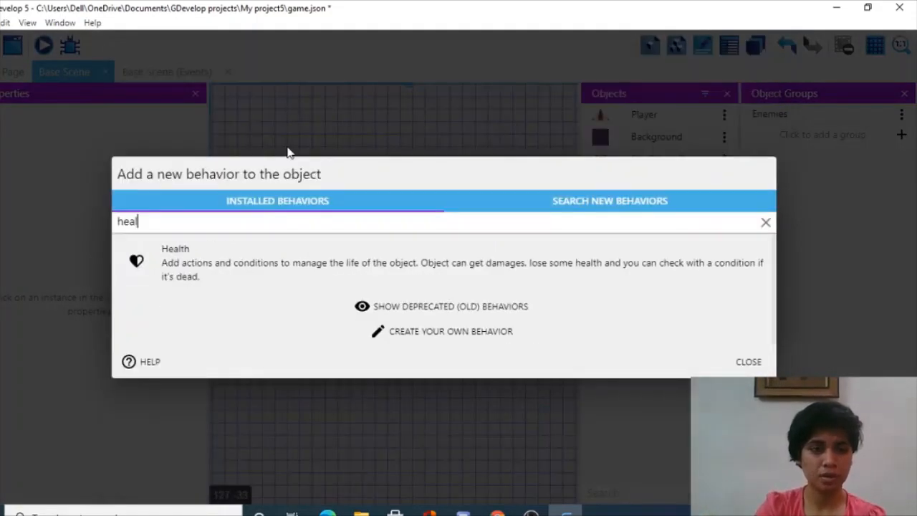
pyautogui.click(308, 254)
# Set BlueEnemy5's health to 50 and its maximum health to 0, and apply the changes
pyautogui.click(222, 280)
pyautogui.doubleClick(221, 280)
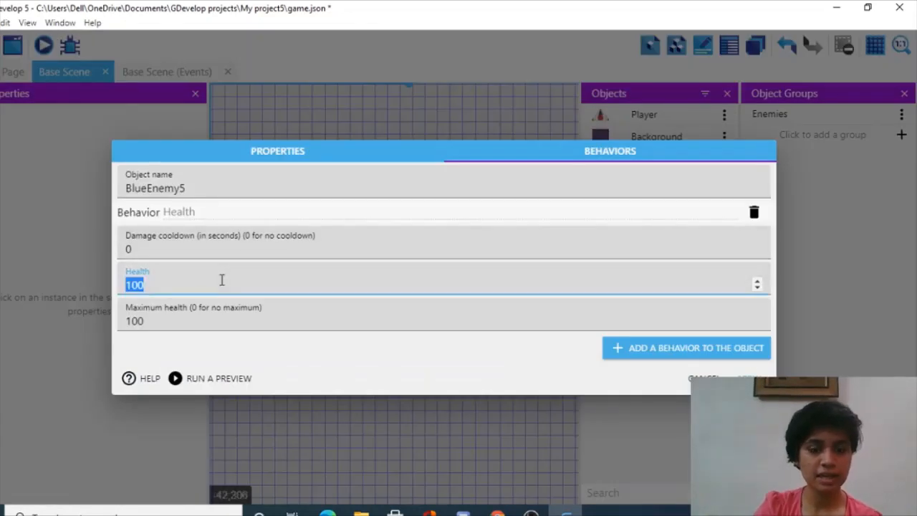
pyautogui.write('50')
pyautogui.click(188, 316)
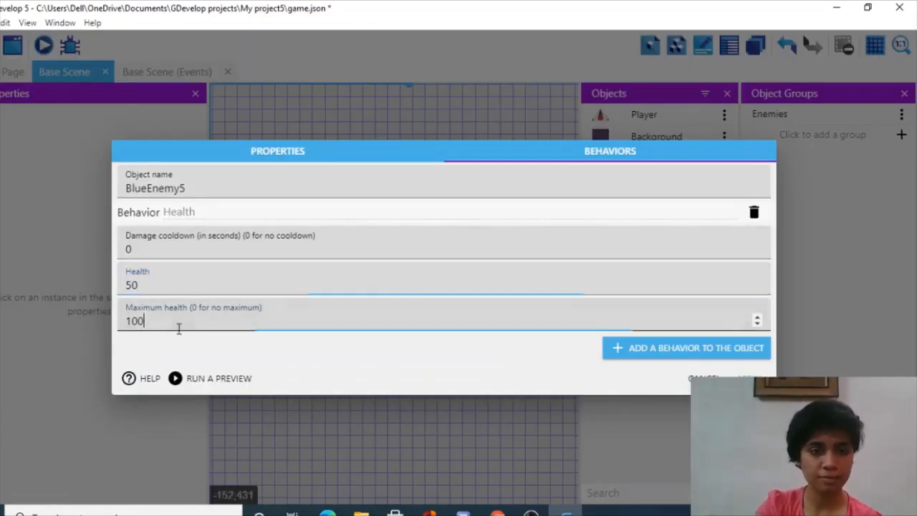
pyautogui.press('BackSpace')
pyautogui.press('BackSpace')
pyautogui.press('BackSpace')
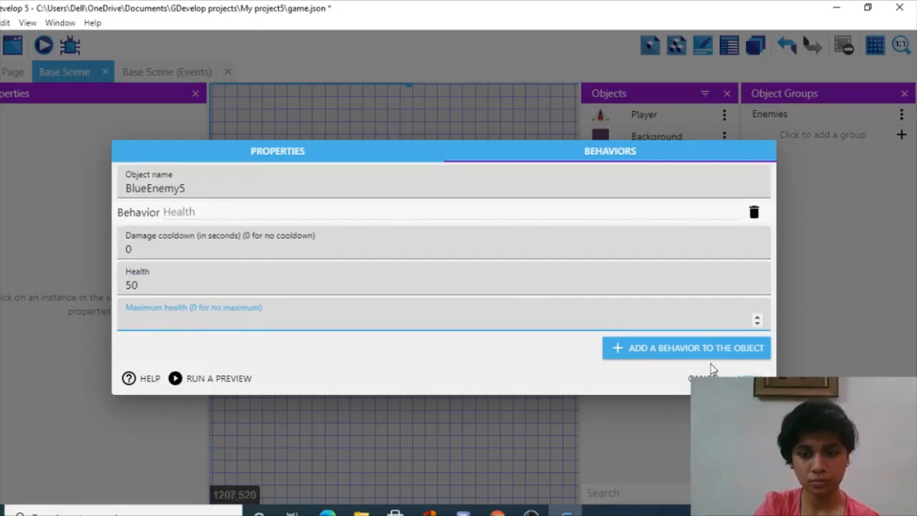
pyautogui.write('0')
pyautogui.click(749, 379)
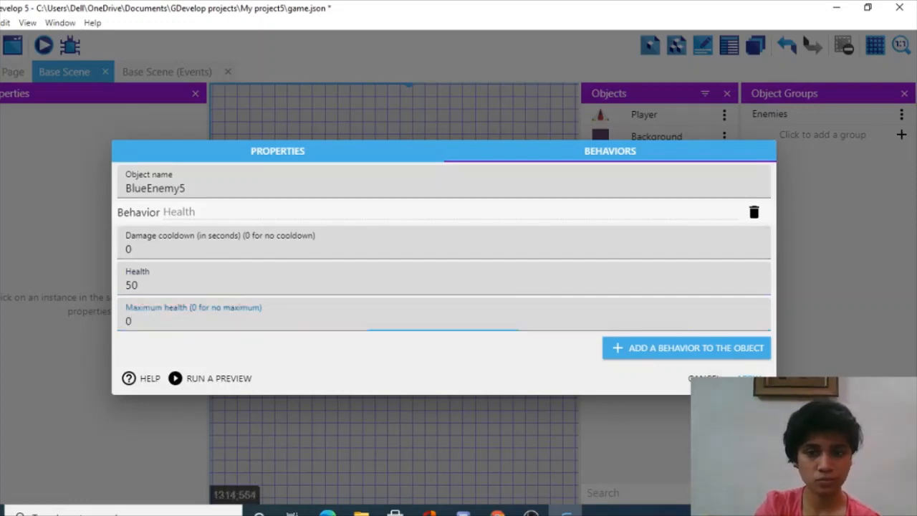
# Add the Health behavior to the GreenEnemy4 object
pyautogui.doubleClick(615, 185)
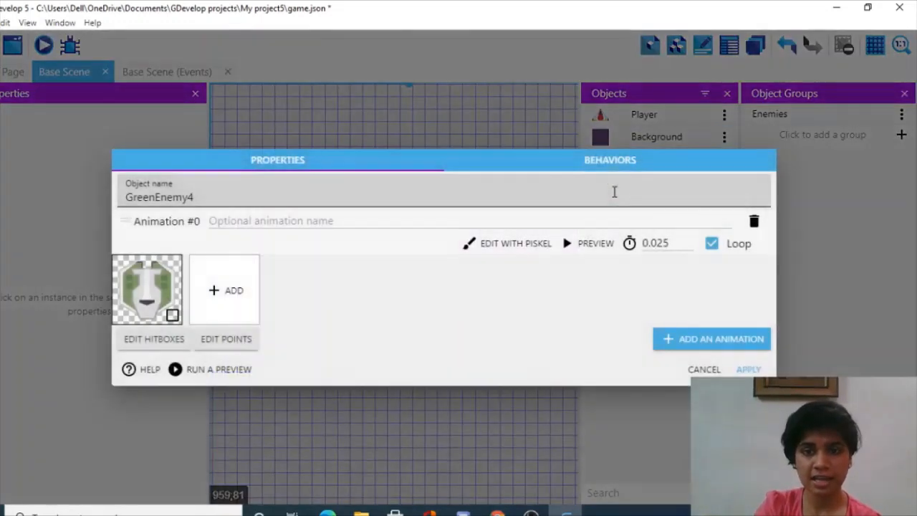
pyautogui.click(618, 160)
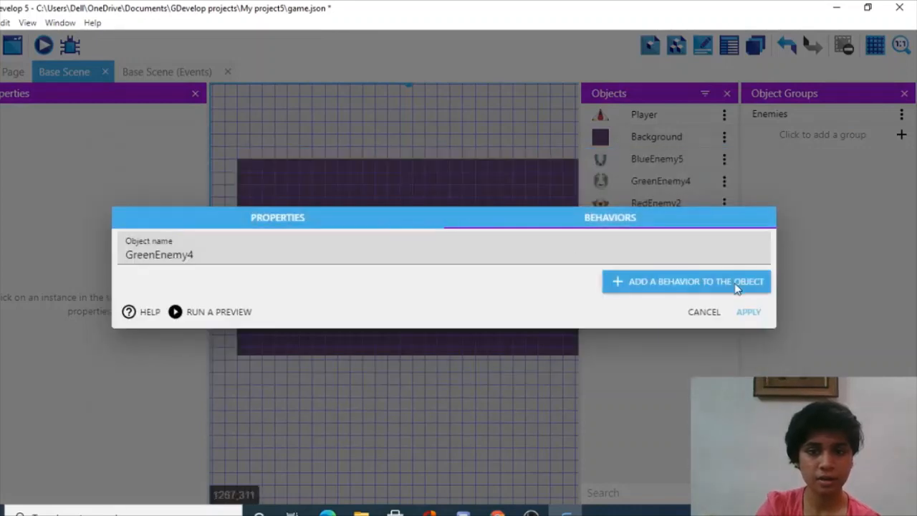
pyautogui.click(710, 288)
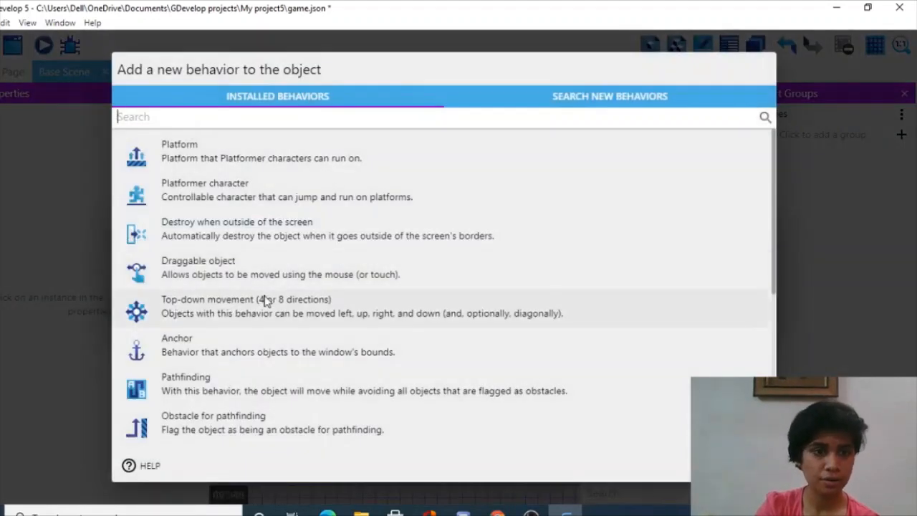
pyautogui.write('health')
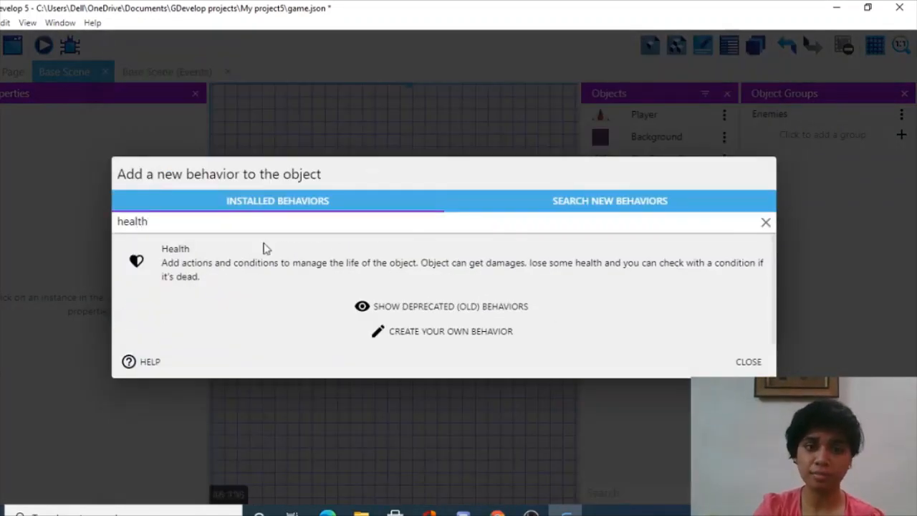
pyautogui.click(256, 266)
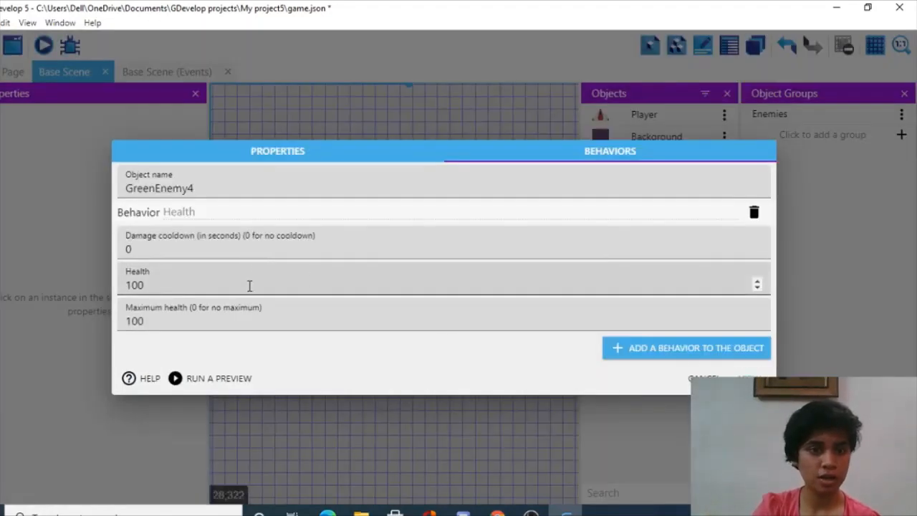
# Set GreenEnemy4's maximum health to 0 and apply the changes
pyautogui.doubleClick(199, 321)
pyautogui.press('BackSpace')
pyautogui.write('0')
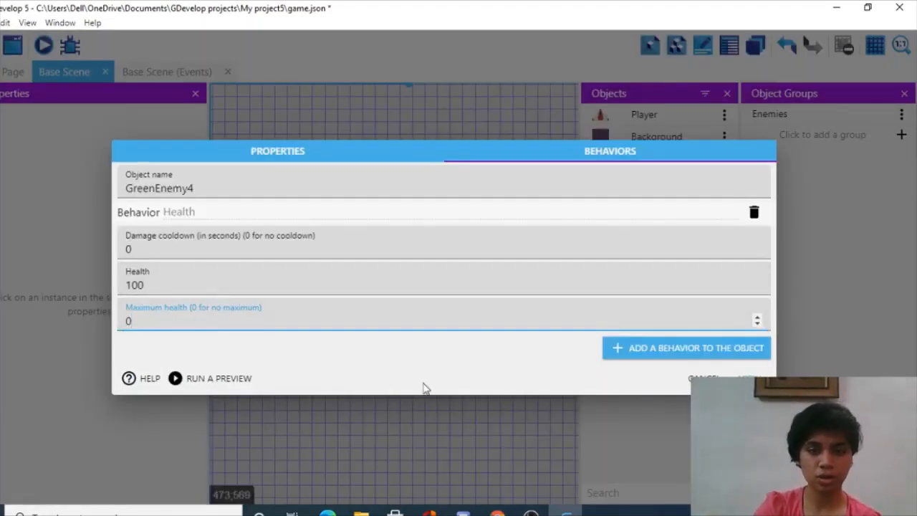
pyautogui.click(749, 378)
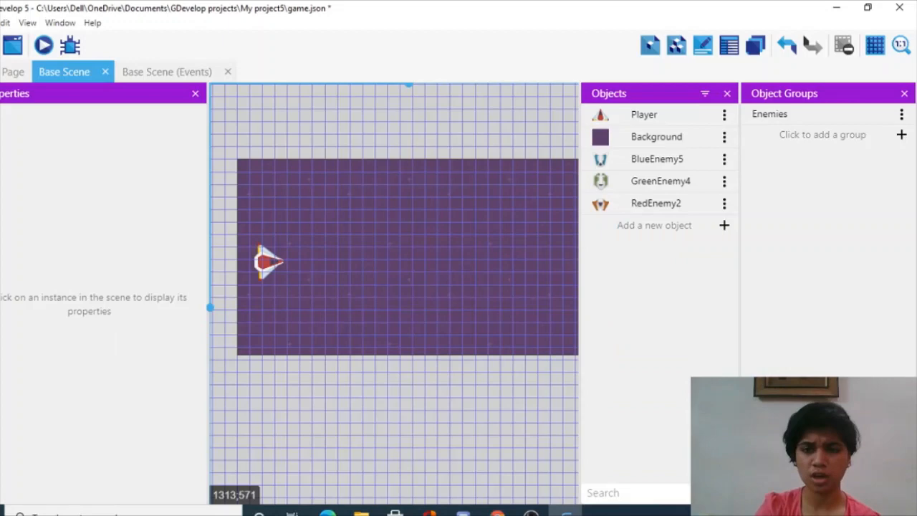
# Add the Health behavior to the RedEnemy2 object
pyautogui.doubleClick(655, 207)
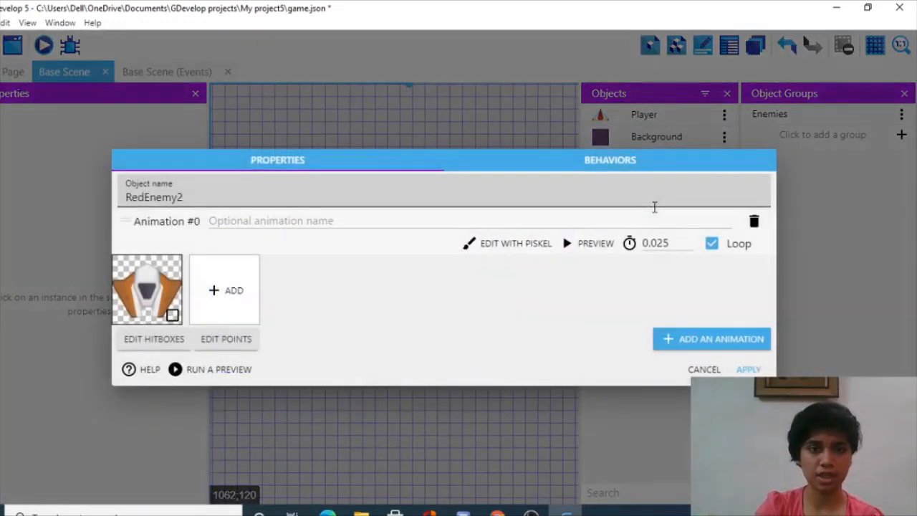
pyautogui.click(606, 159)
pyautogui.click(673, 282)
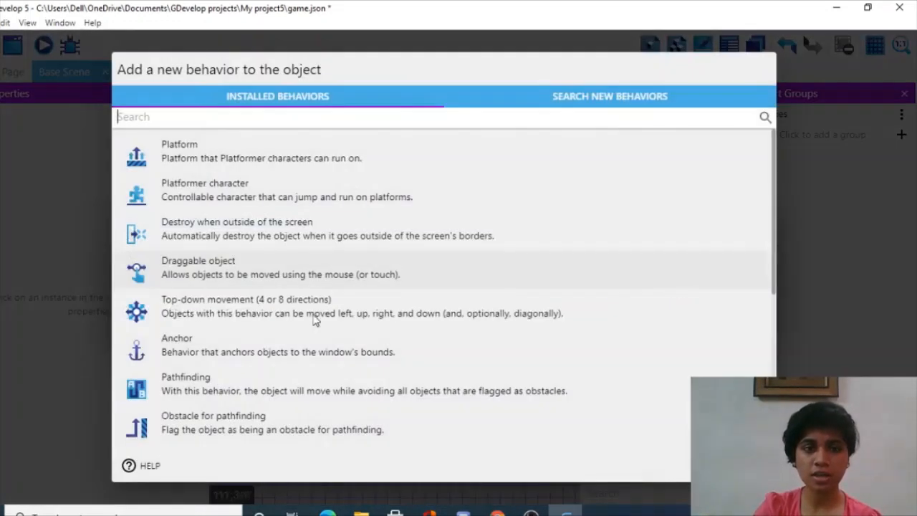
pyautogui.scroll(-5, 326, 279)
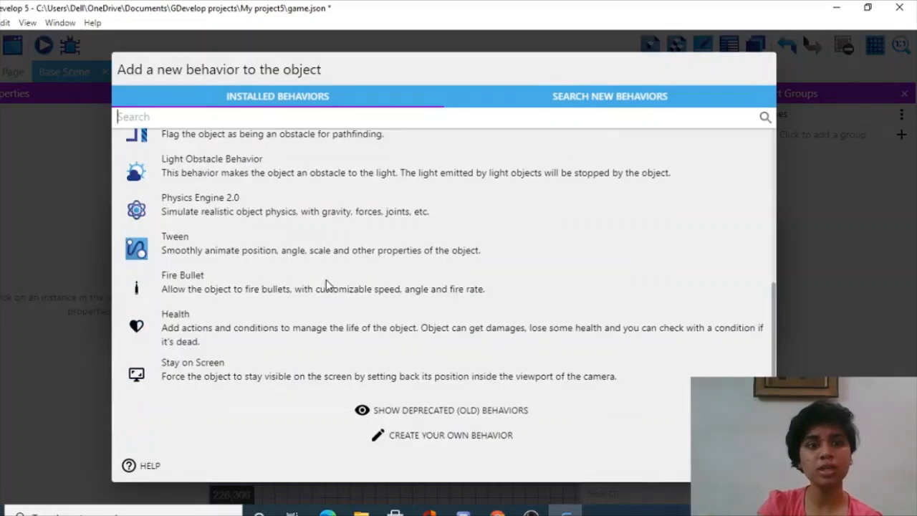
pyautogui.click(285, 334)
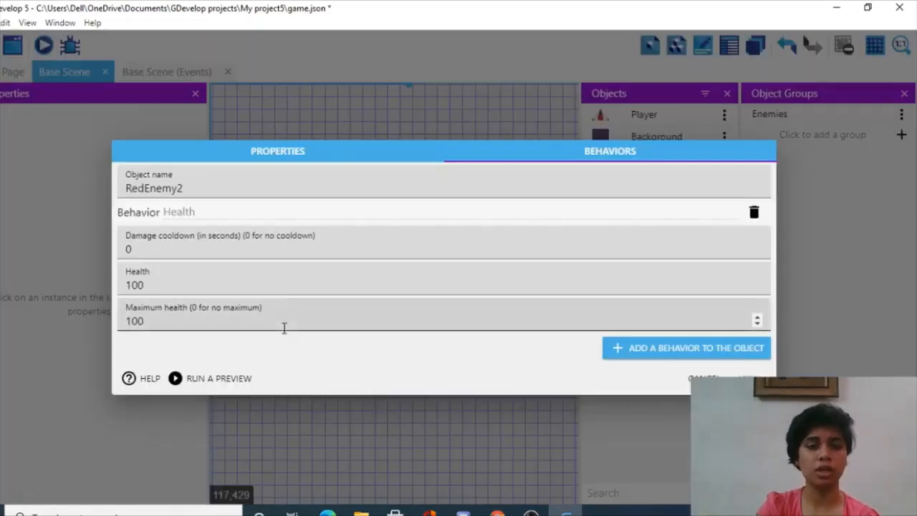
# Set RedEnemy2's maximum health to 0 and its health to 150, and apply the changes
pyautogui.doubleClick(197, 322)
pyautogui.press('BackSpace')
pyautogui.write('0')
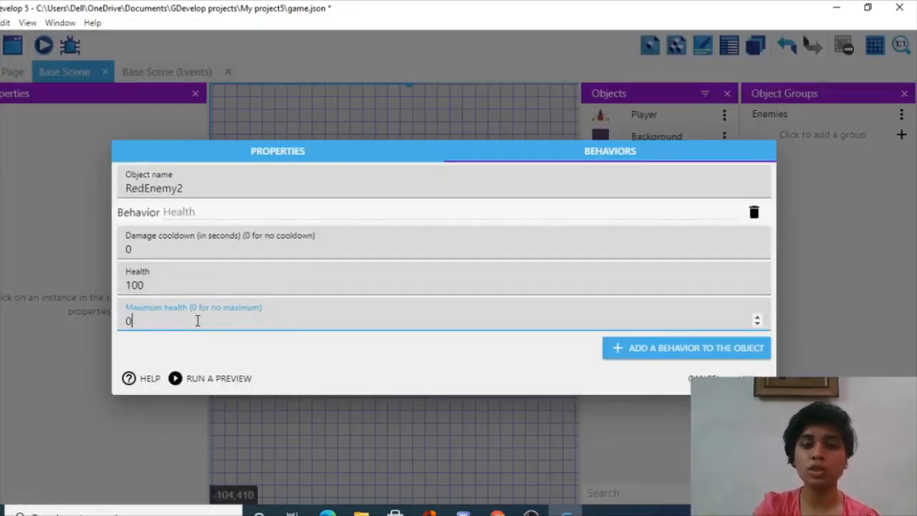
pyautogui.click(160, 280)
pyautogui.press('BackSpace')
pyautogui.press('BackSpace')
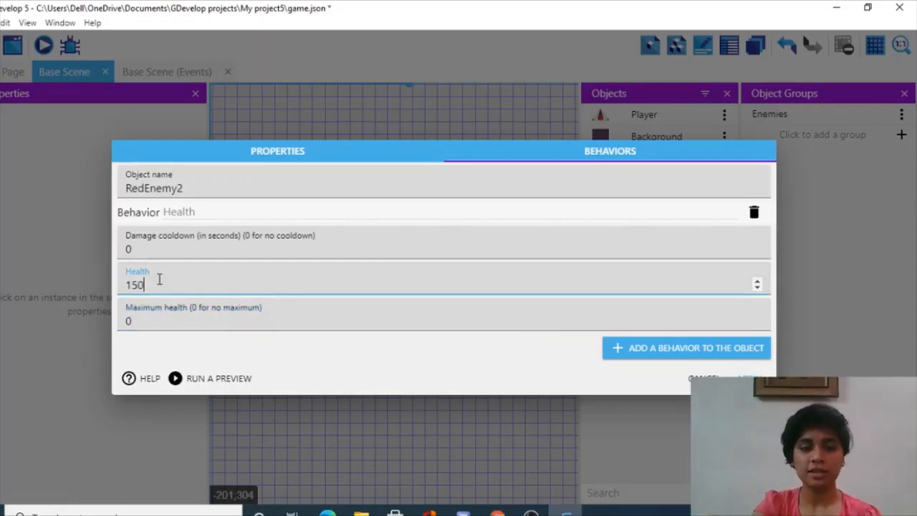
pyautogui.click(751, 377)
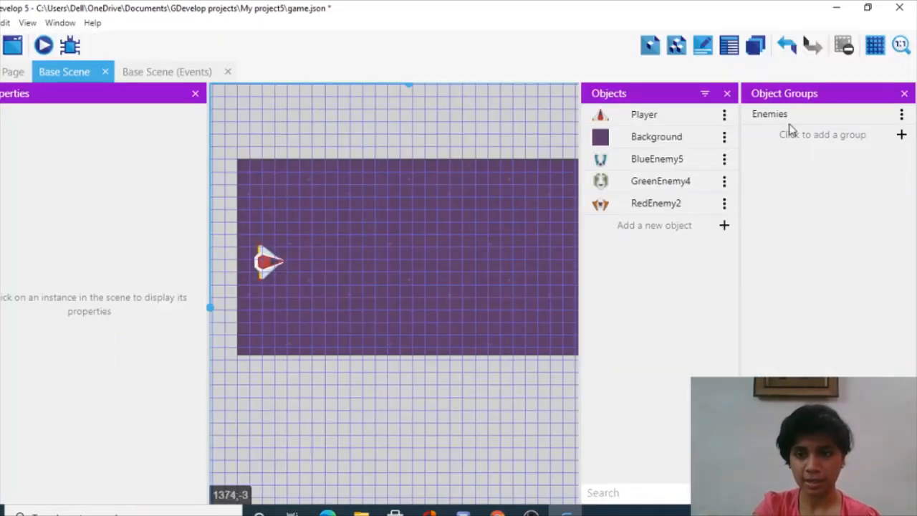
# Add BlueEnemy5, GreenEnemy4 and RedEnemy2 to the Enemies object group and apply the changes
pyautogui.click(778, 114)
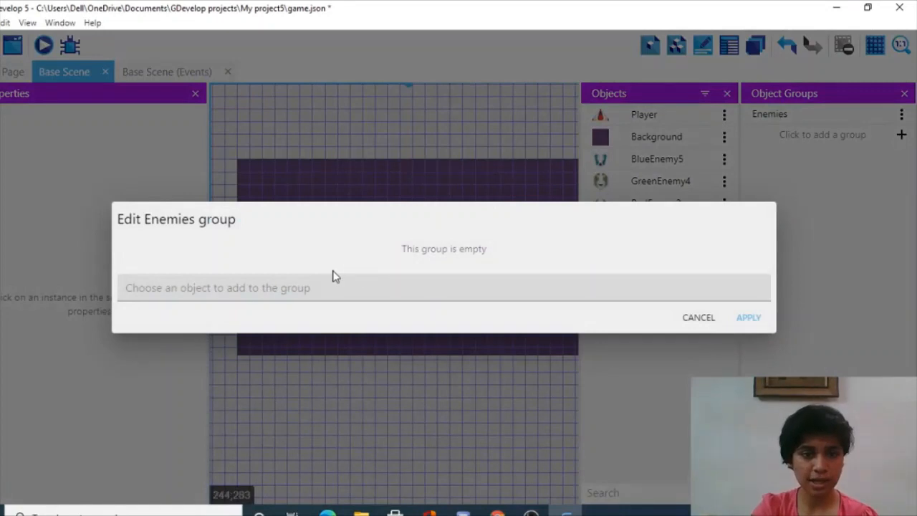
pyautogui.click(323, 281)
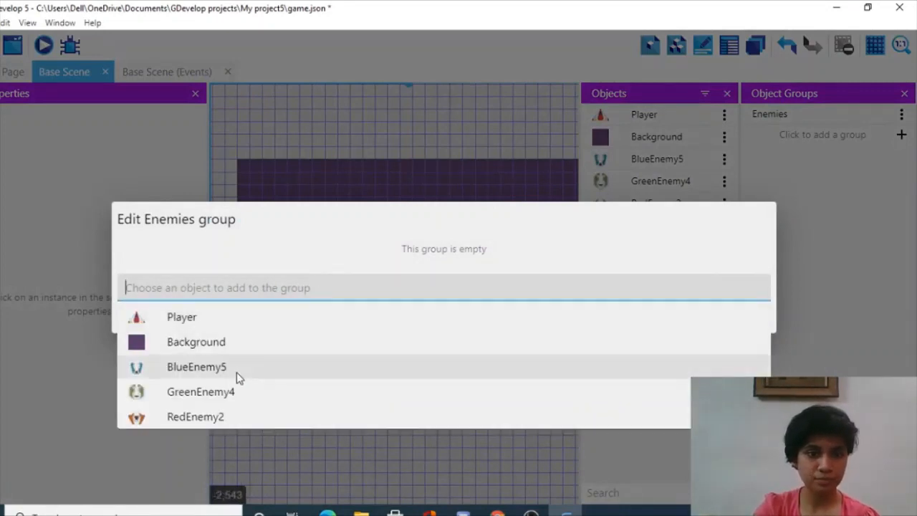
pyautogui.click(239, 372)
pyautogui.click(215, 300)
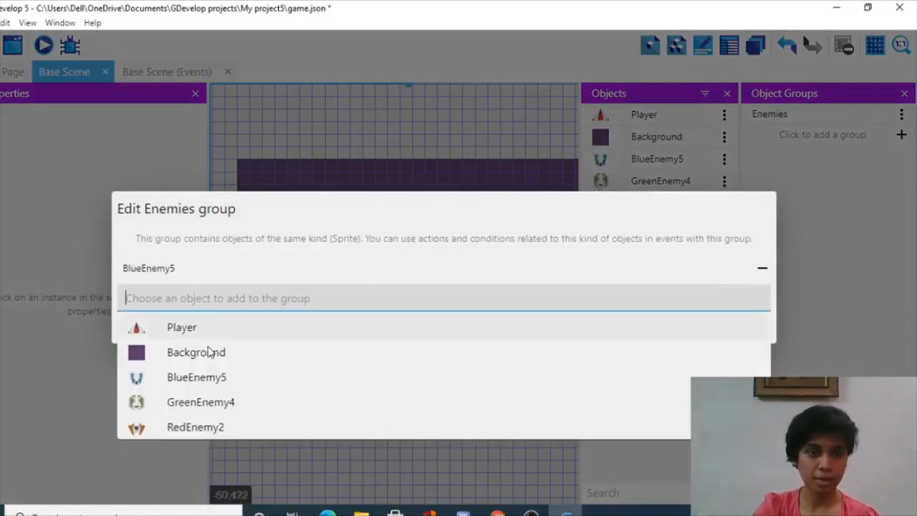
pyautogui.click(196, 402)
pyautogui.click(172, 316)
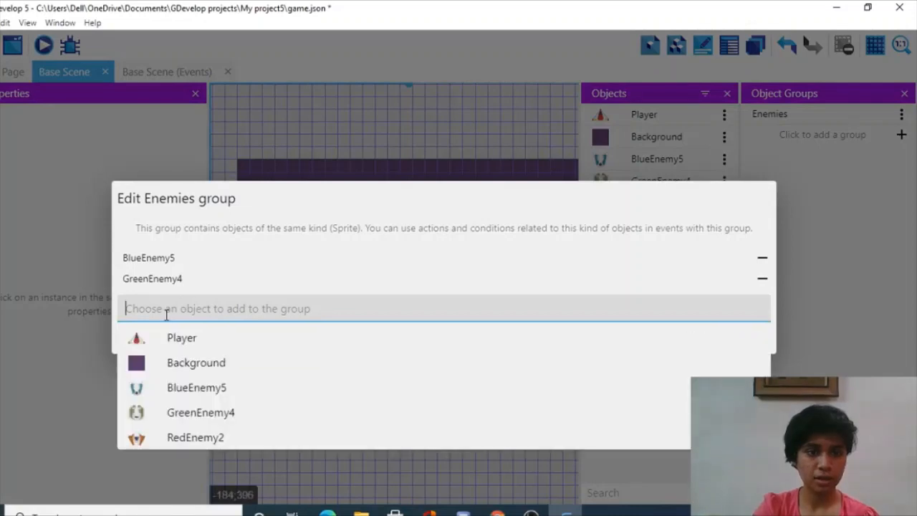
pyautogui.click(165, 438)
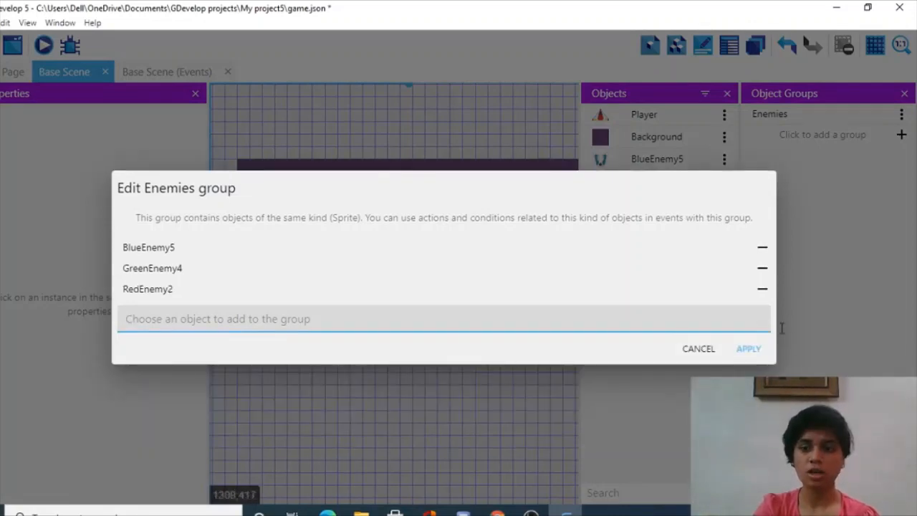
pyautogui.click(746, 348)
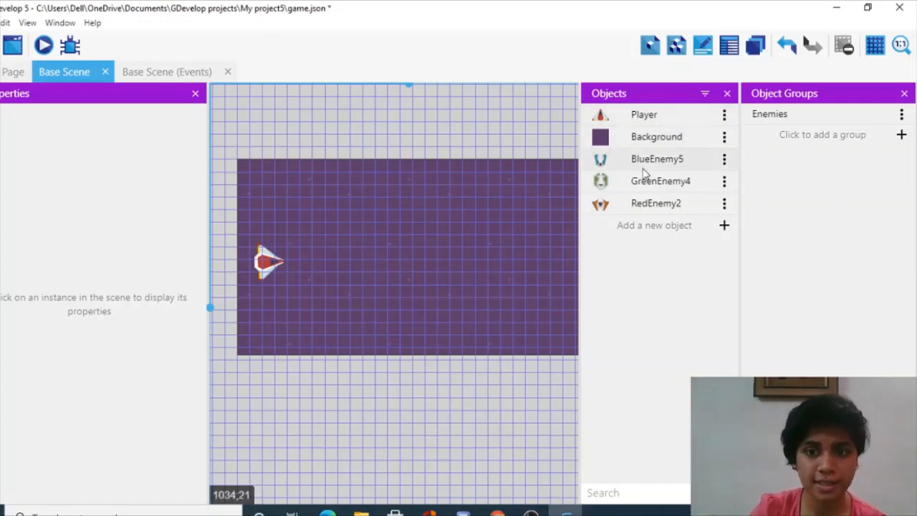
pyautogui.click(602, 226)
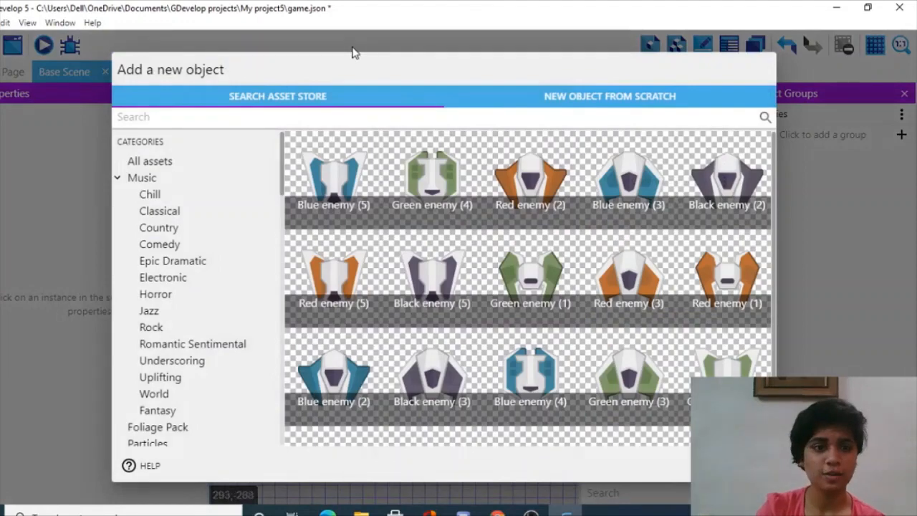
pyautogui.scroll(-5, 196, 383)
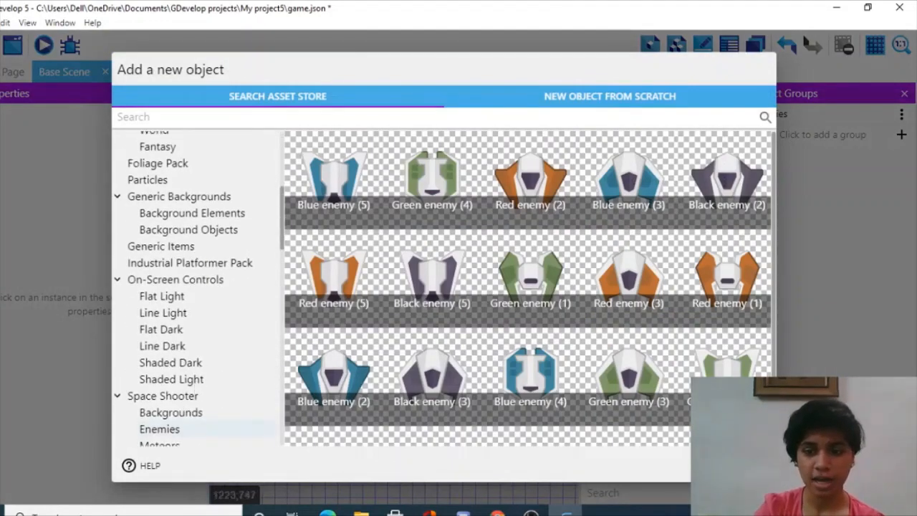
pyautogui.click(745, 464)
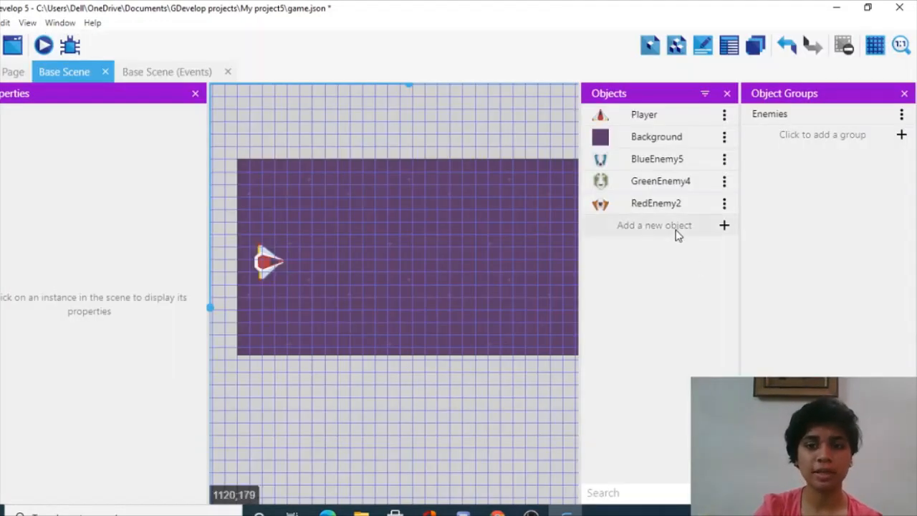
# Create a new Sprite object from scratch and name it Bullet
pyautogui.click(677, 230)
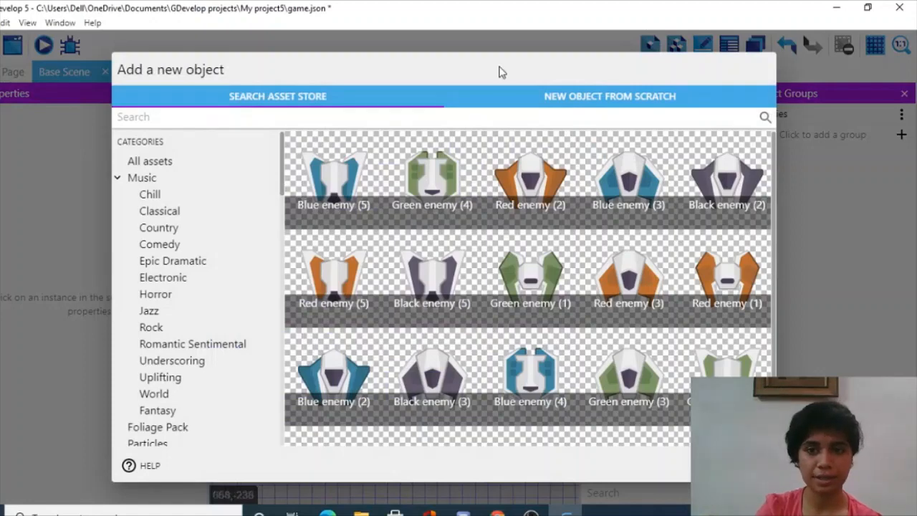
pyautogui.click(571, 95)
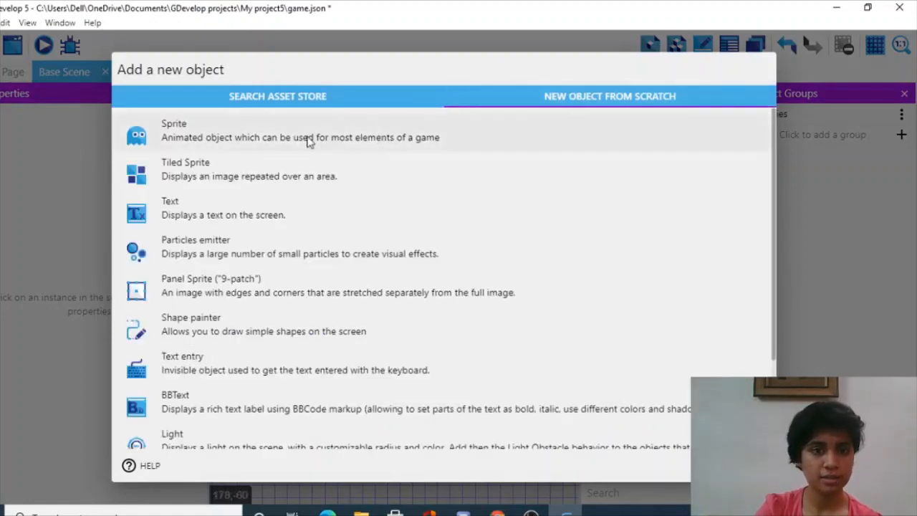
pyautogui.click(307, 139)
pyautogui.doubleClick(244, 239)
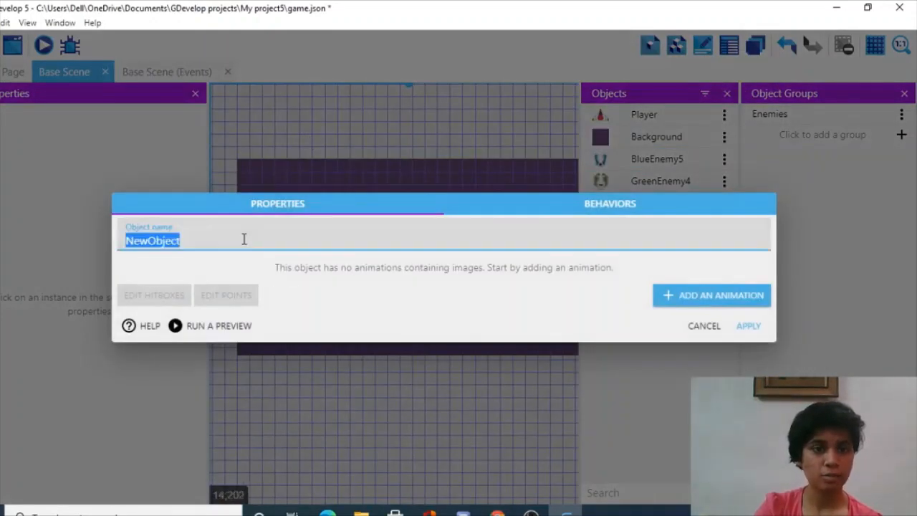
pyautogui.press('BackSpace')
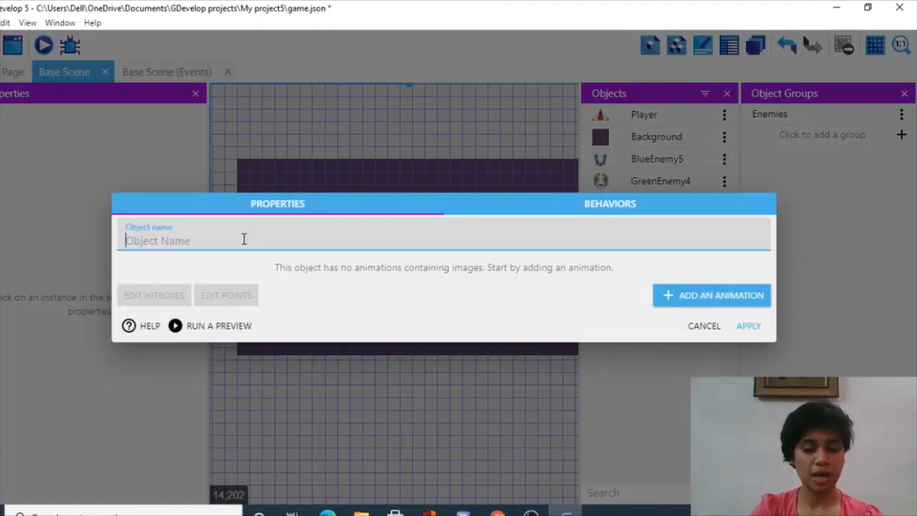
pyautogui.write('Bullet')
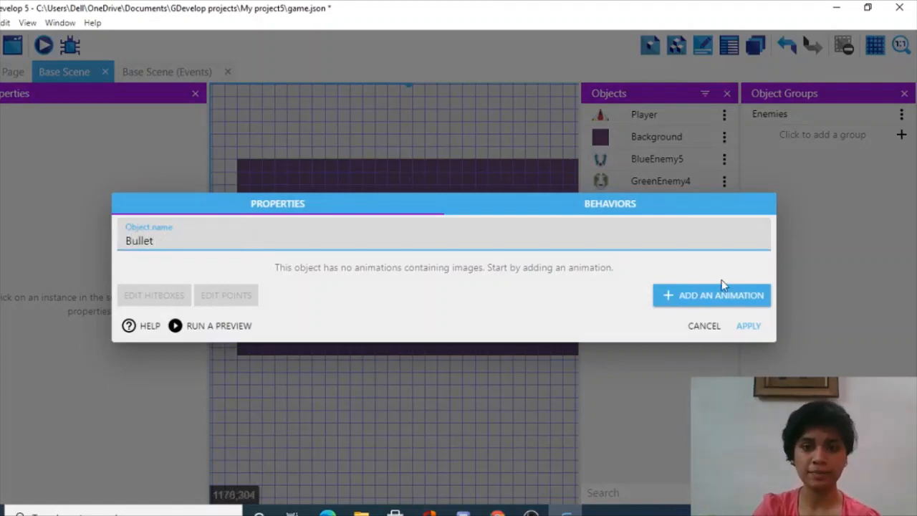
# Add an animation to Bullet using laser_player.png, copying the image into the project folder, and apply the changes
pyautogui.click(724, 295)
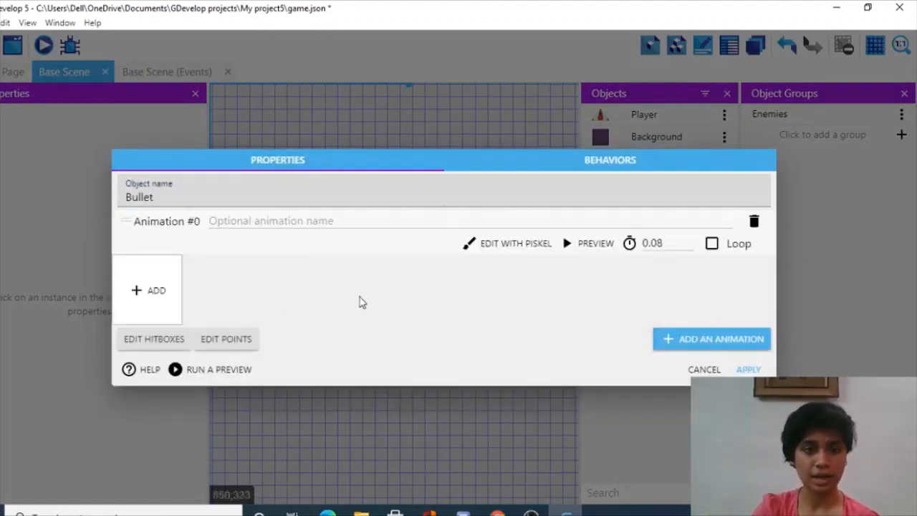
pyautogui.click(146, 301)
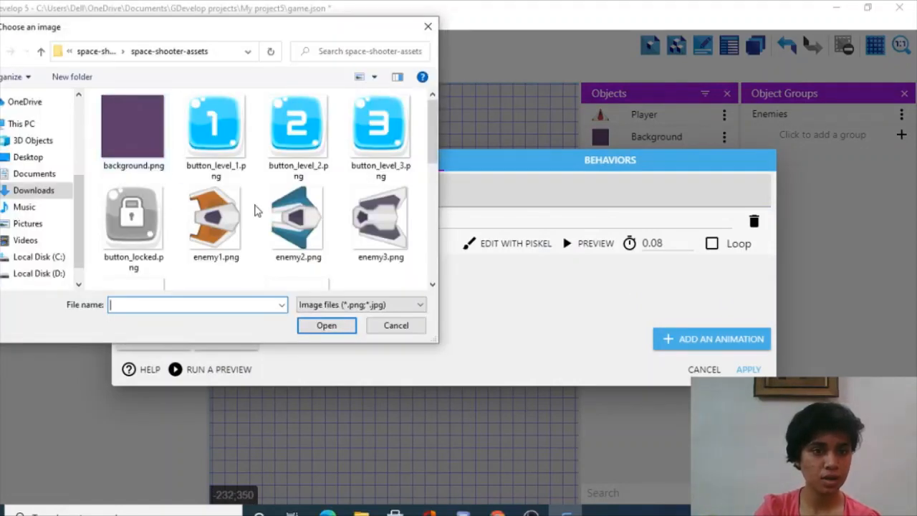
pyautogui.scroll(-4, 256, 208)
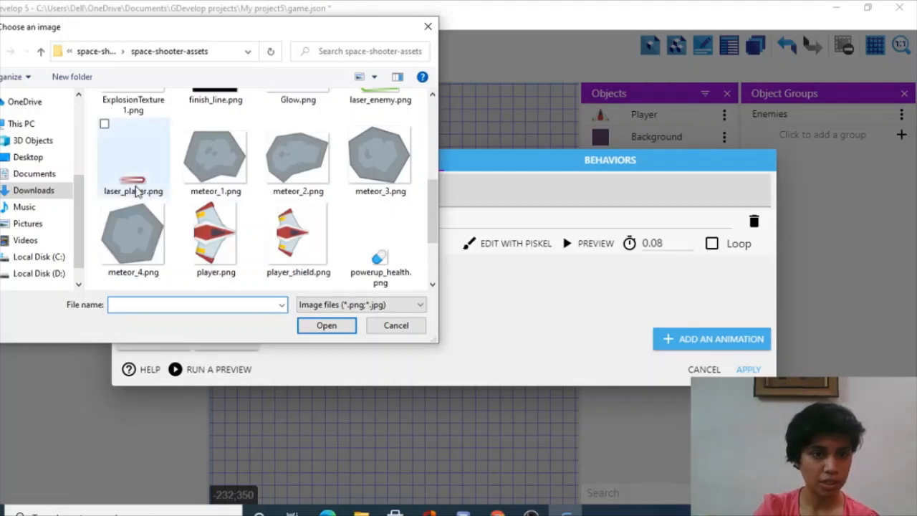
pyautogui.click(128, 188)
pyautogui.click(324, 326)
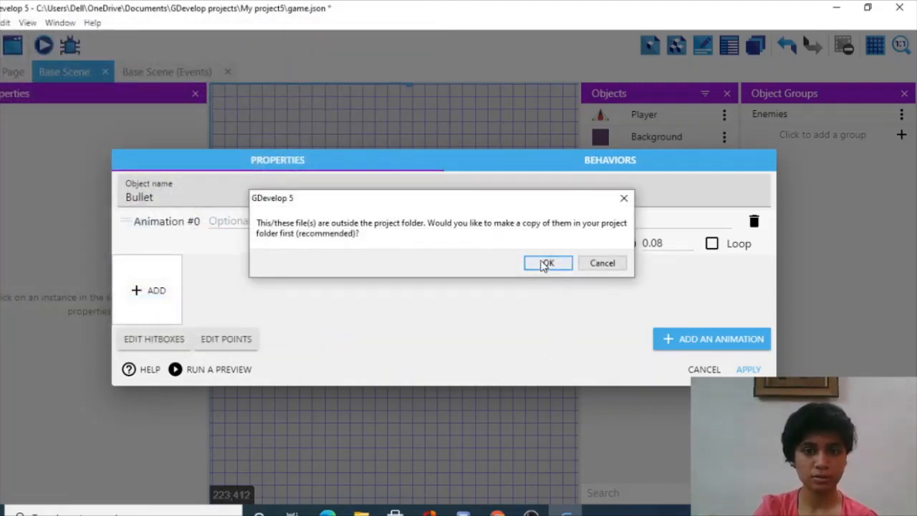
pyautogui.click(546, 263)
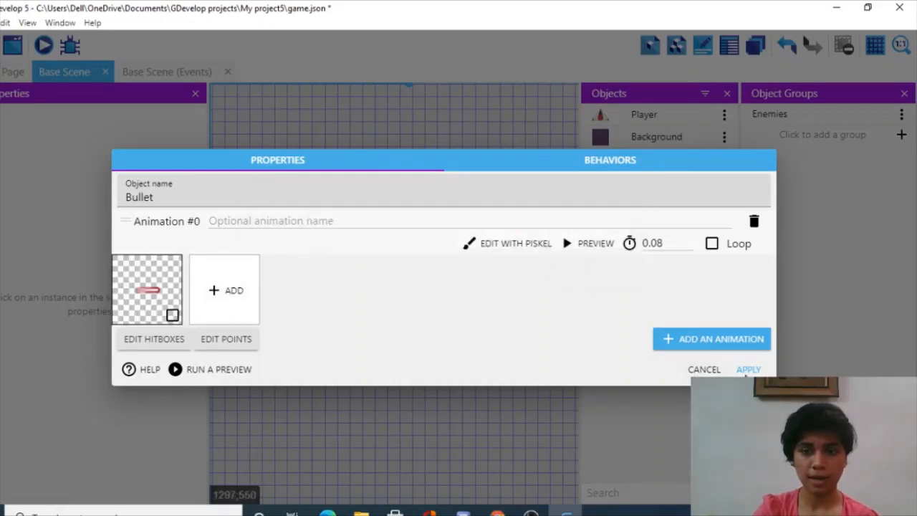
pyautogui.click(746, 372)
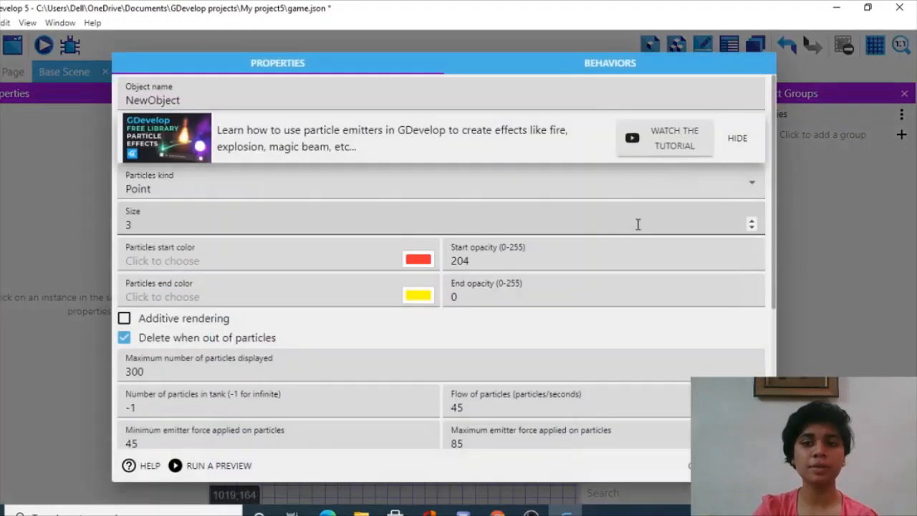
# Add a new particles emitter object with its default properties to the scene's objects
pyautogui.click(745, 465)
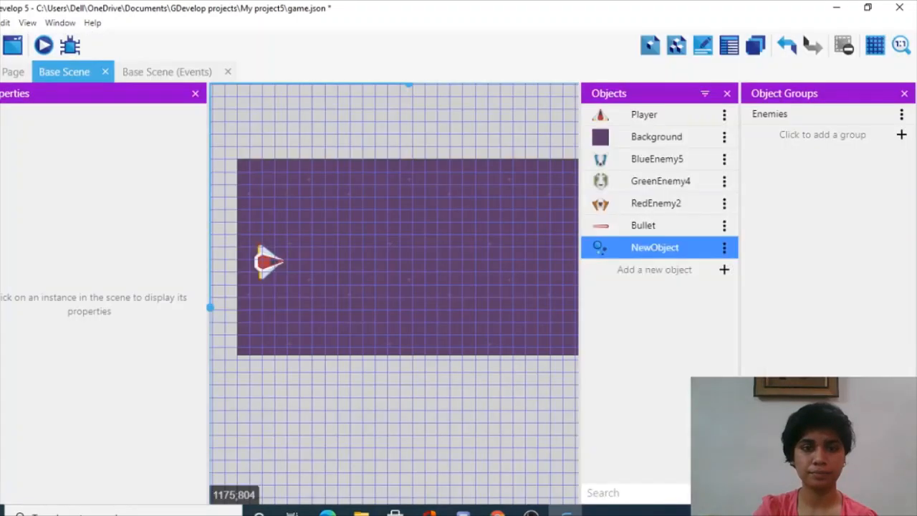
# Delete the NewObject particle emitter from the scene's objects and remove all its references in groups and events
pyautogui.click(725, 248)
pyautogui.click(752, 361)
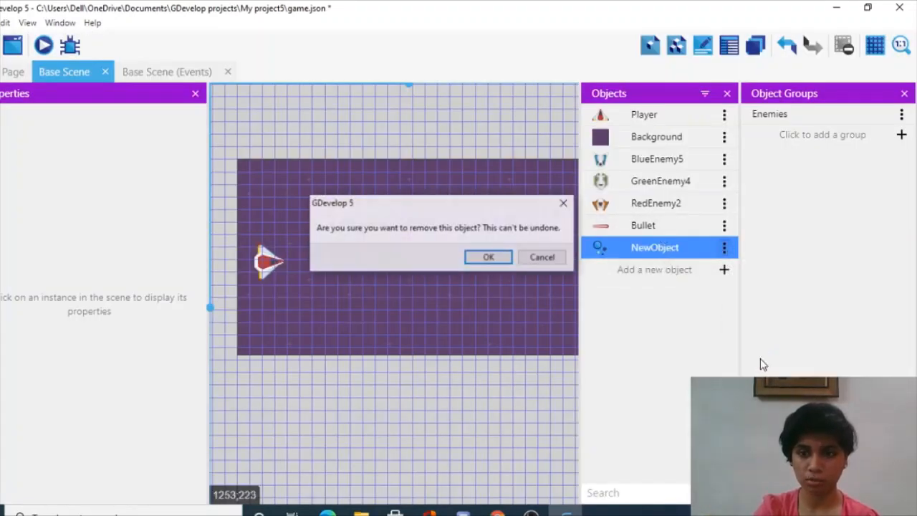
pyautogui.click(490, 258)
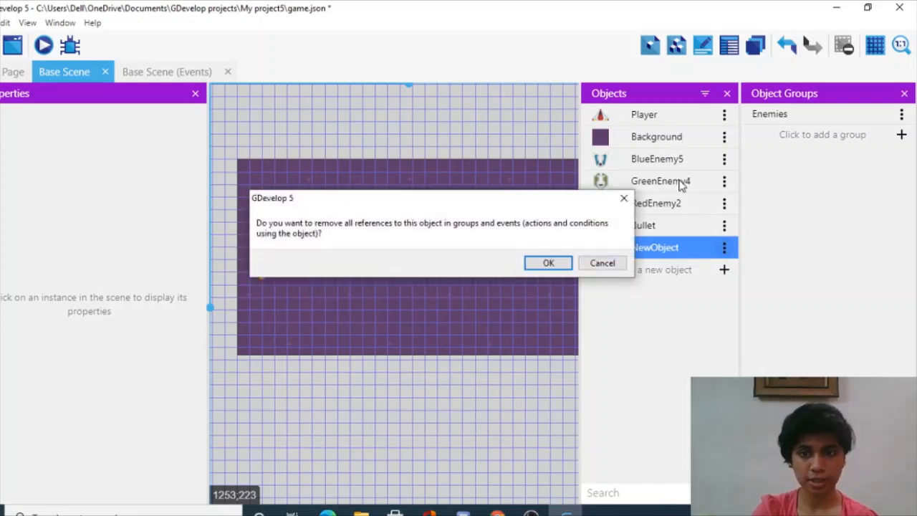
pyautogui.click(532, 263)
# Add the Destroy when outside of the screen behavior to the Bullet object and apply the changes
pyautogui.rightClick(624, 232)
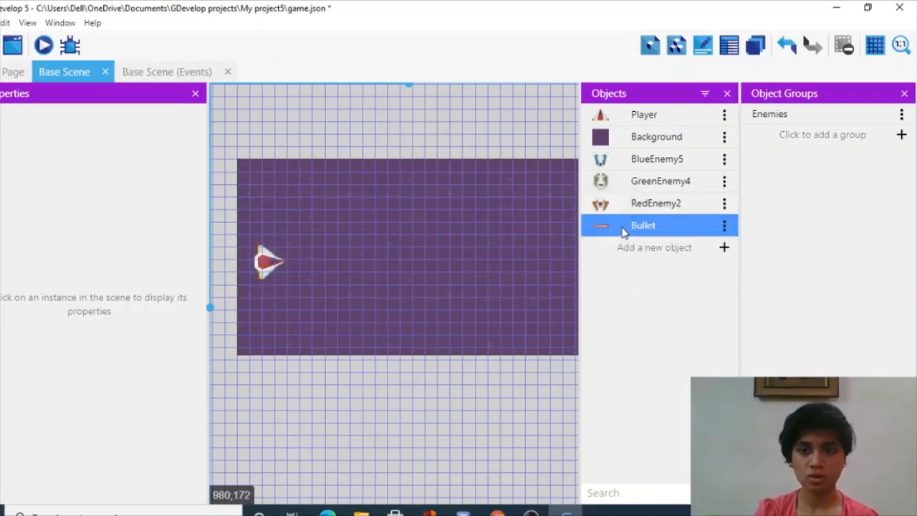
pyautogui.click(761, 248)
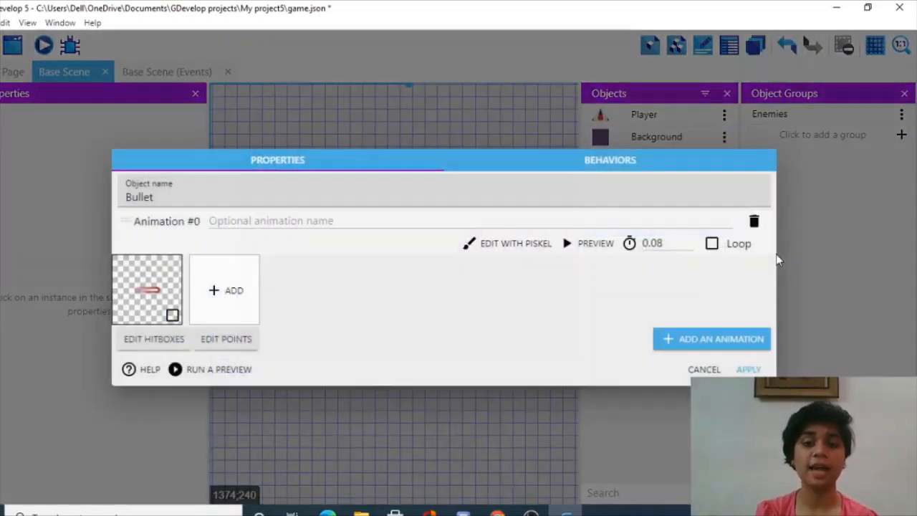
pyautogui.click(570, 170)
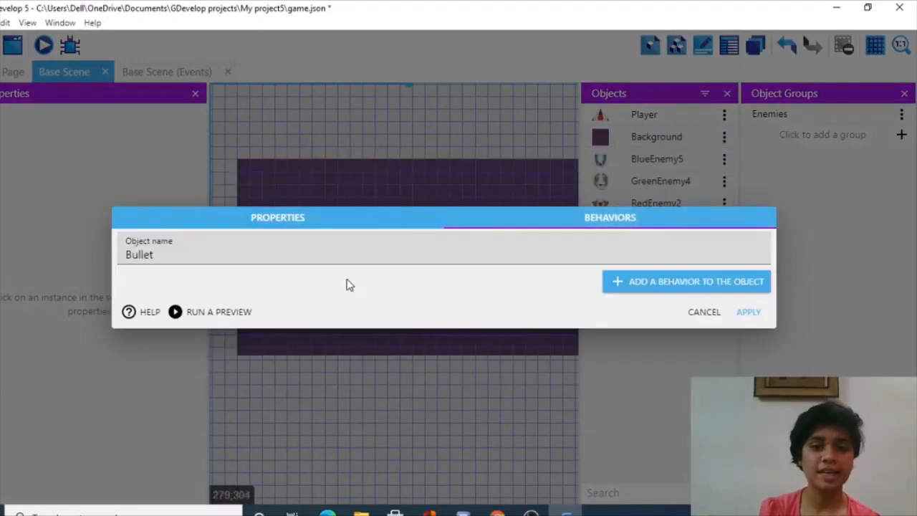
pyautogui.click(643, 284)
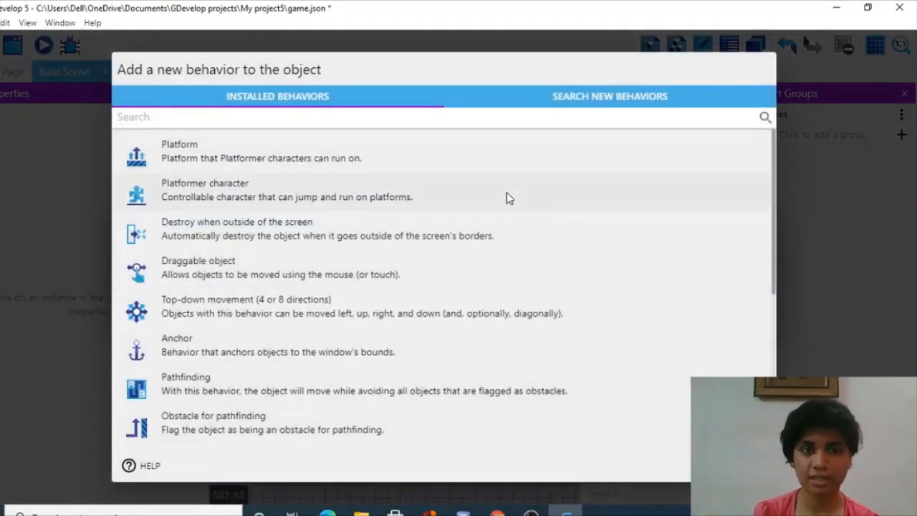
pyautogui.write('Destro')
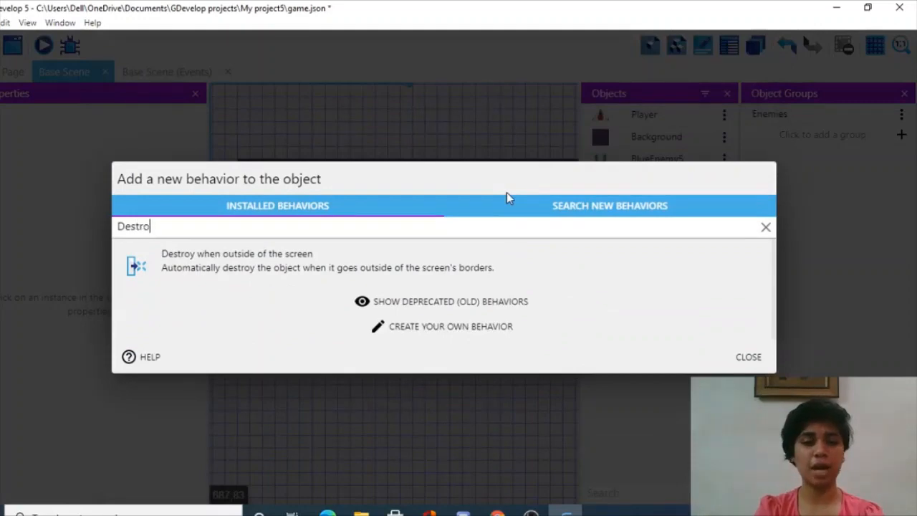
pyautogui.click(391, 253)
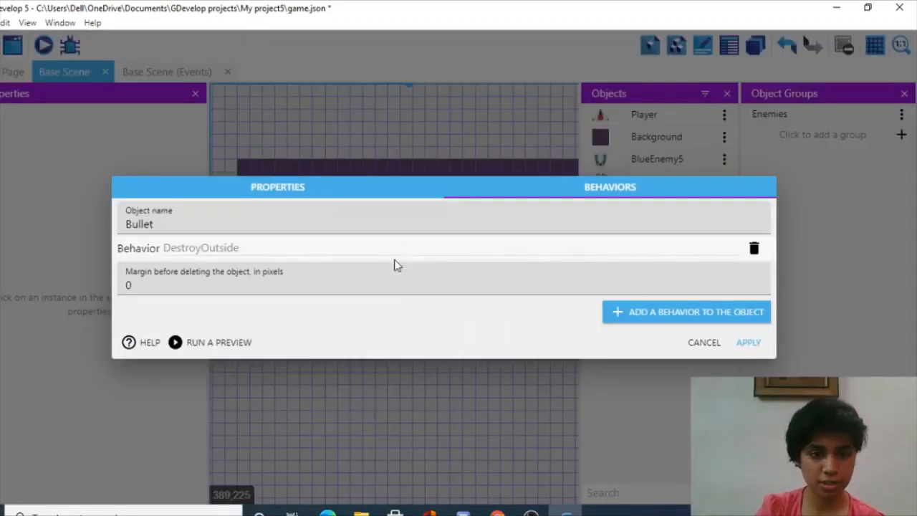
pyautogui.click(749, 342)
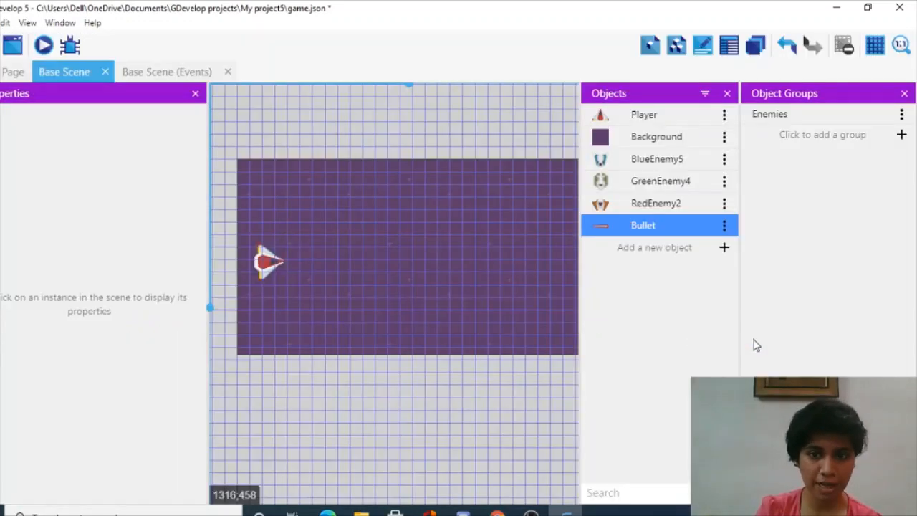
# Add a new event to the Base Scene events with the condition At the beginning of the scene
pyautogui.click(169, 71)
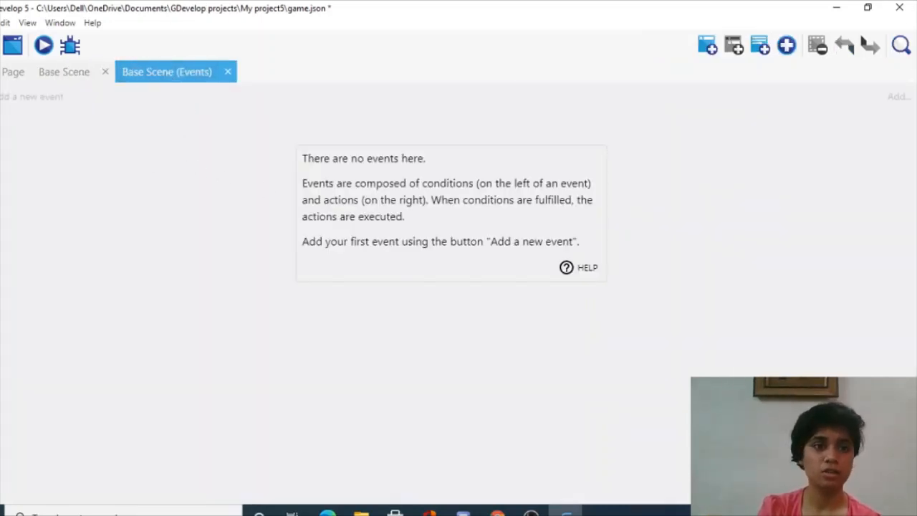
pyautogui.click(7, 97)
pyautogui.click(12, 96)
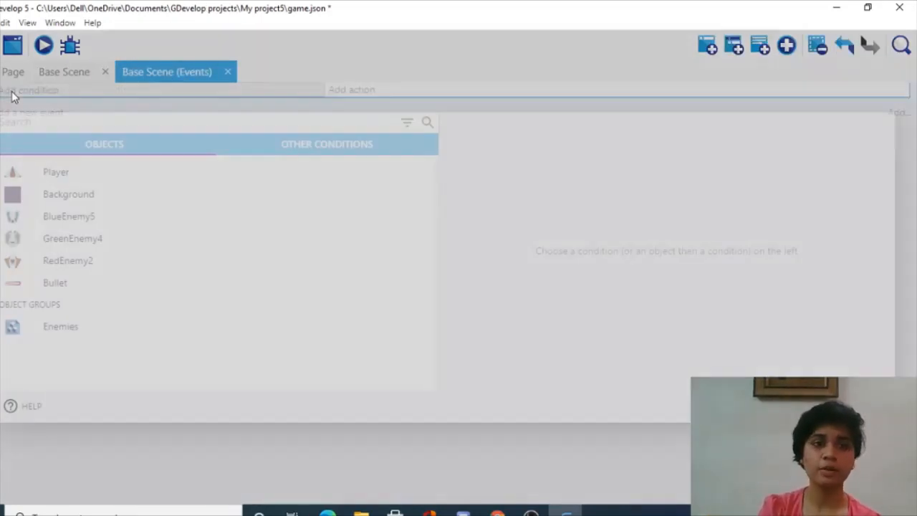
pyautogui.click(298, 149)
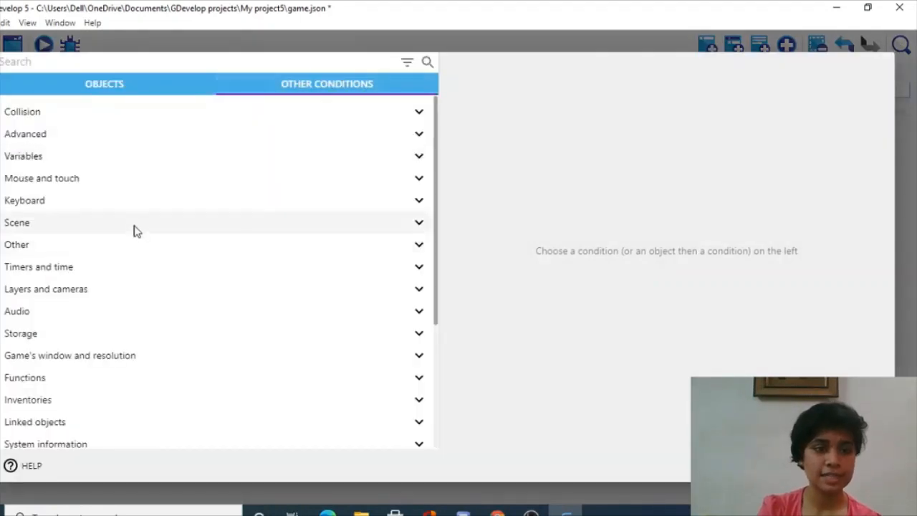
pyautogui.click(131, 227)
pyautogui.click(137, 250)
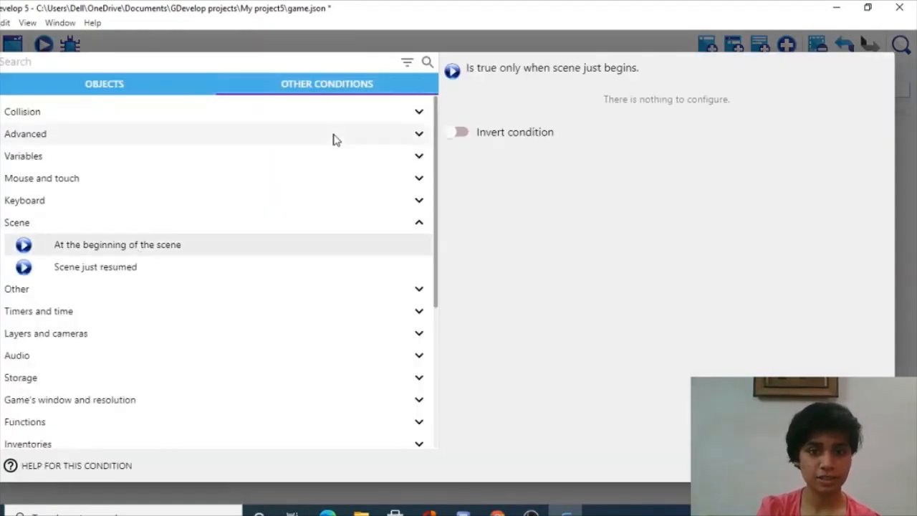
pyautogui.click(863, 466)
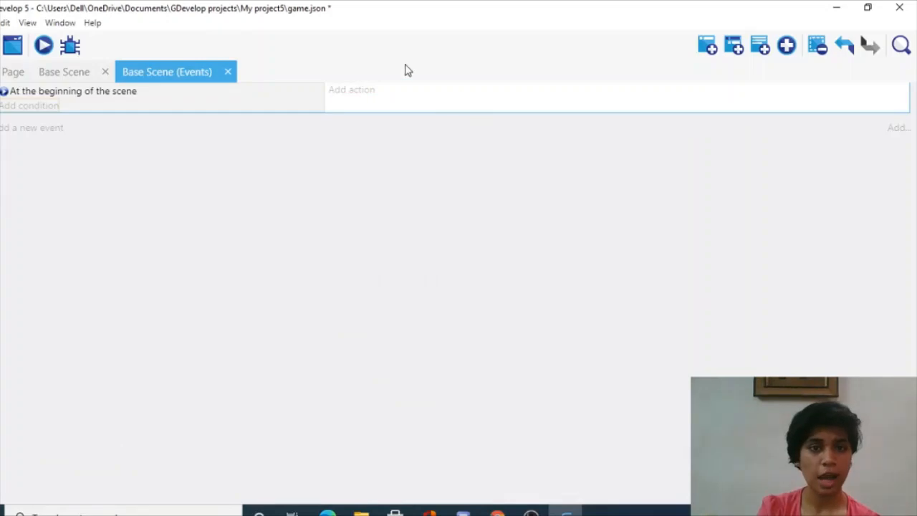
# Give the scene-start event a Play a sound action using soundtrack.ogg, copying the audio file into the project folder
pyautogui.click(364, 93)
pyautogui.write('applay')
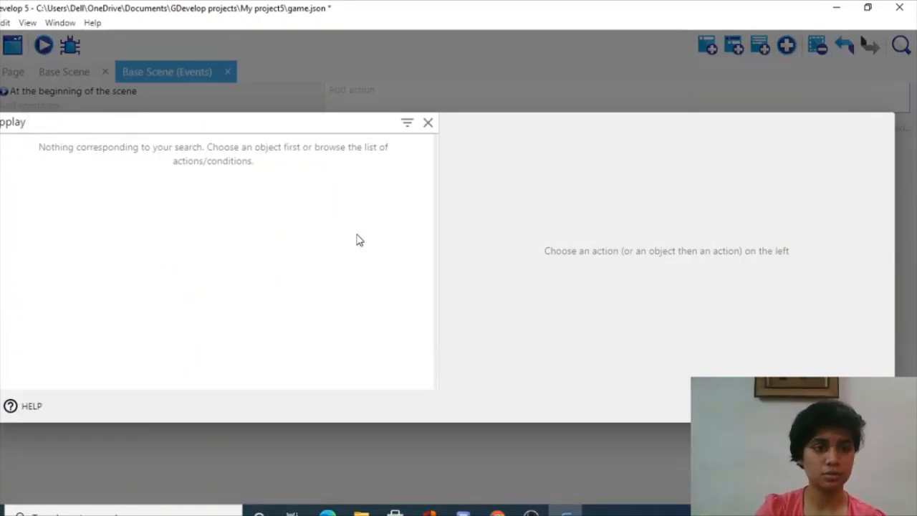
pyautogui.press('BackSpace')
pyautogui.press('BackSpace')
pyautogui.press('BackSpace')
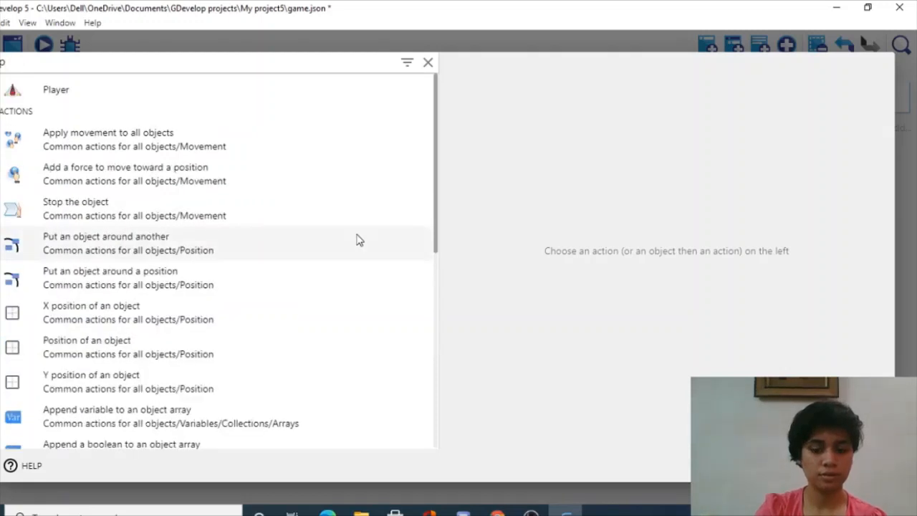
pyautogui.write('lay a')
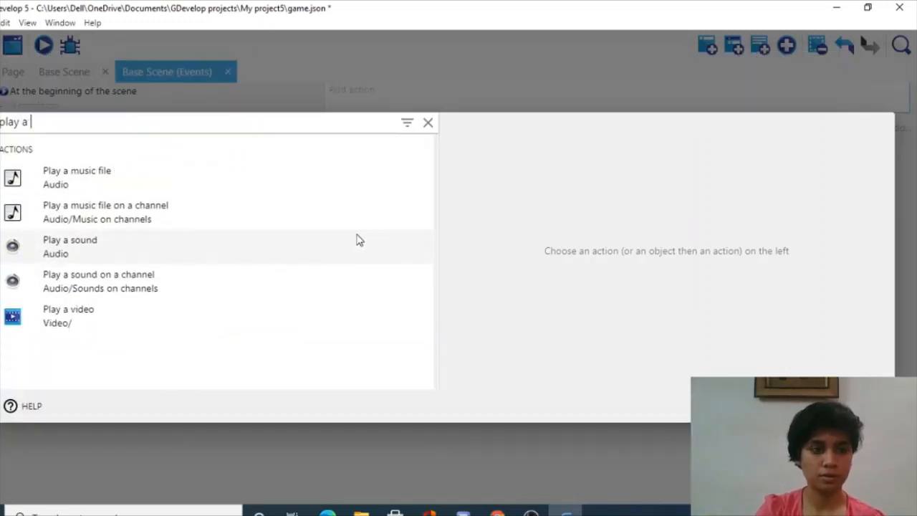
pyautogui.click(150, 241)
pyautogui.click(463, 197)
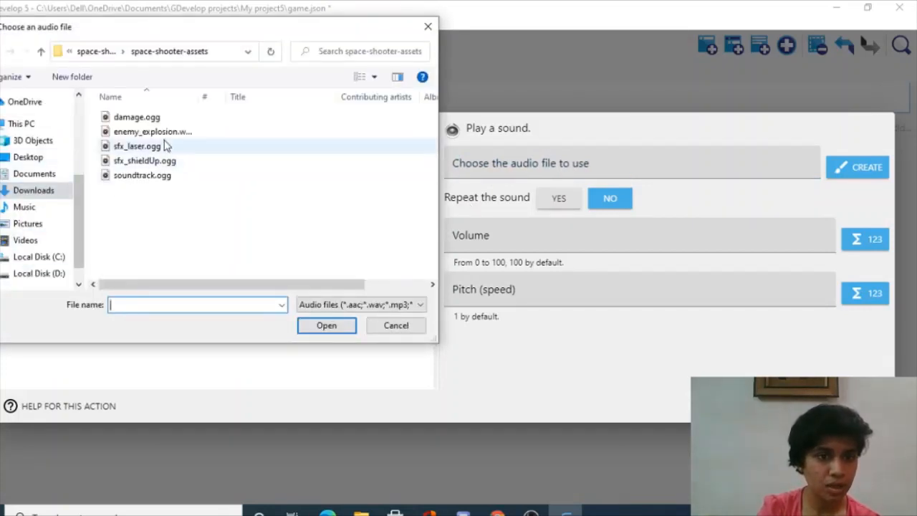
pyautogui.click(129, 180)
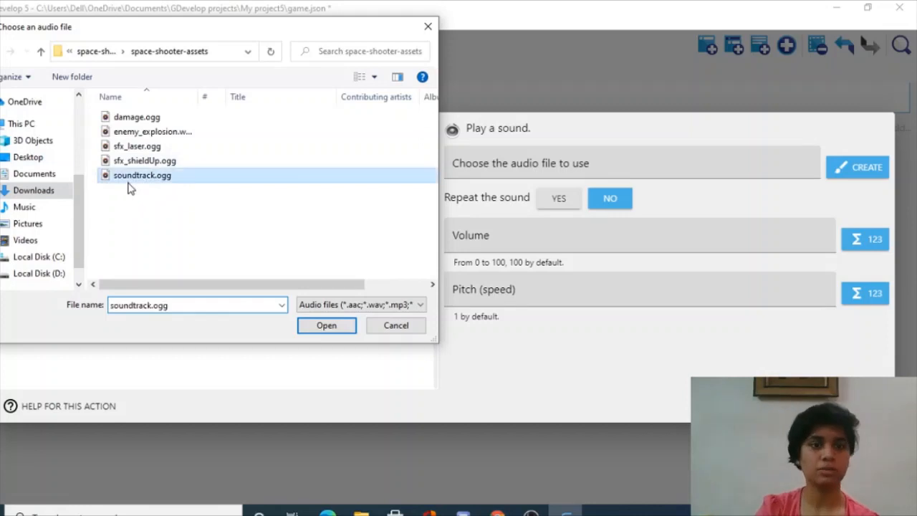
pyautogui.click(323, 327)
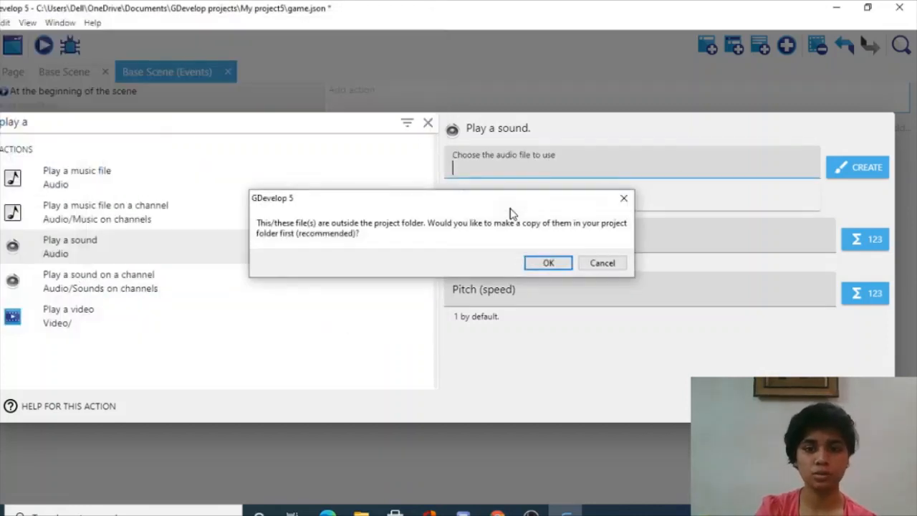
pyautogui.click(549, 263)
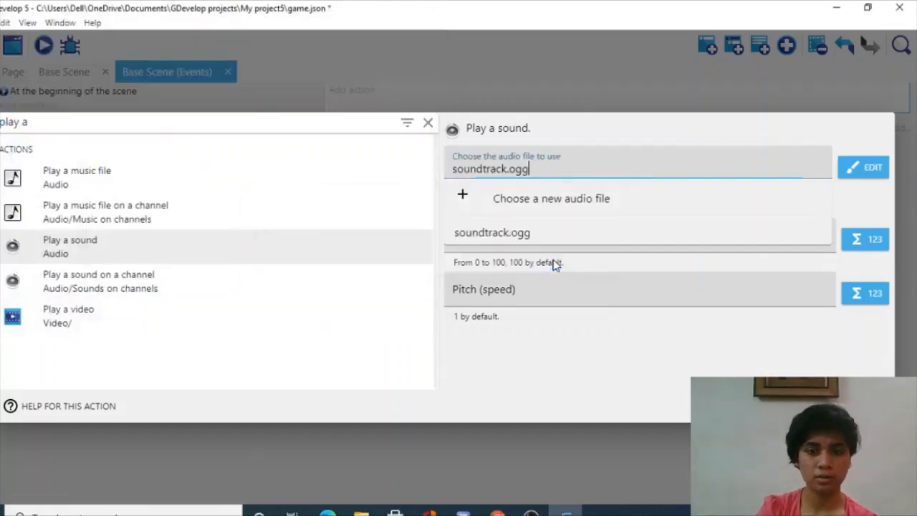
pyautogui.click(522, 233)
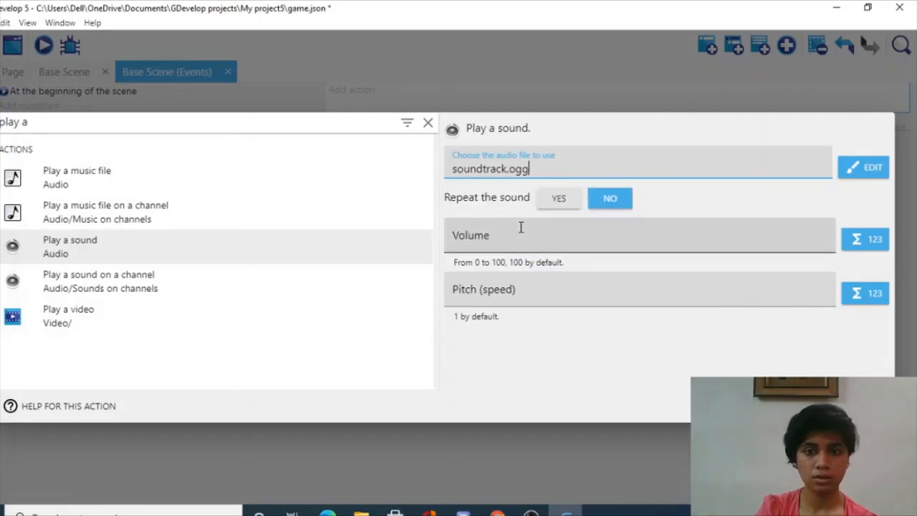
# Set the sound's volume to 50, make it repeat and confirm the action
pyautogui.click(570, 249)
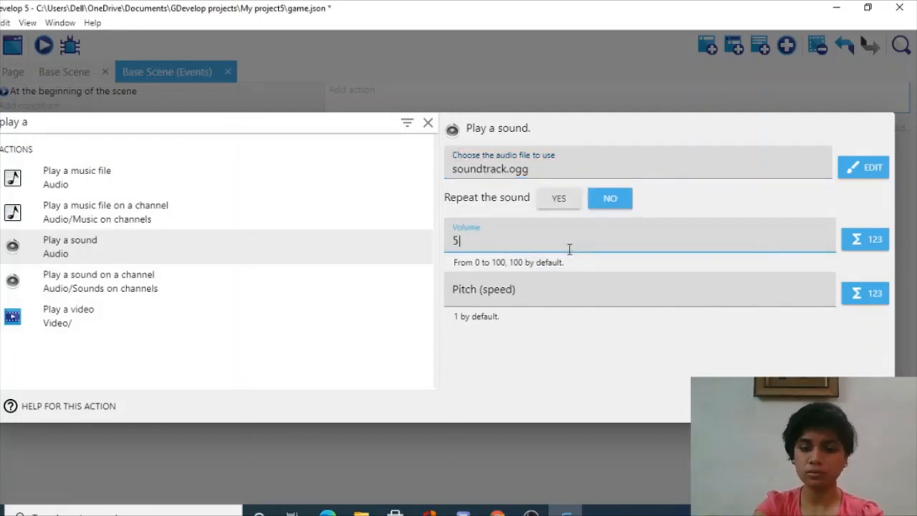
pyautogui.click(559, 204)
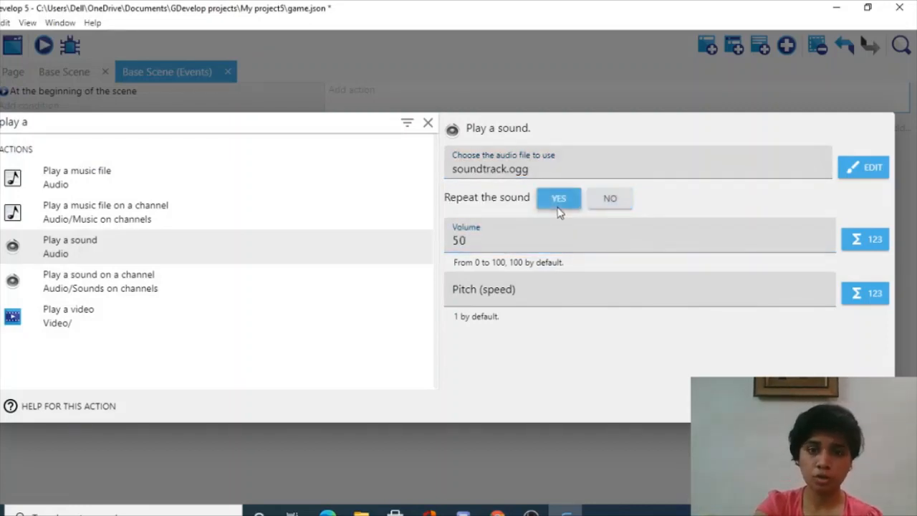
pyautogui.click(868, 406)
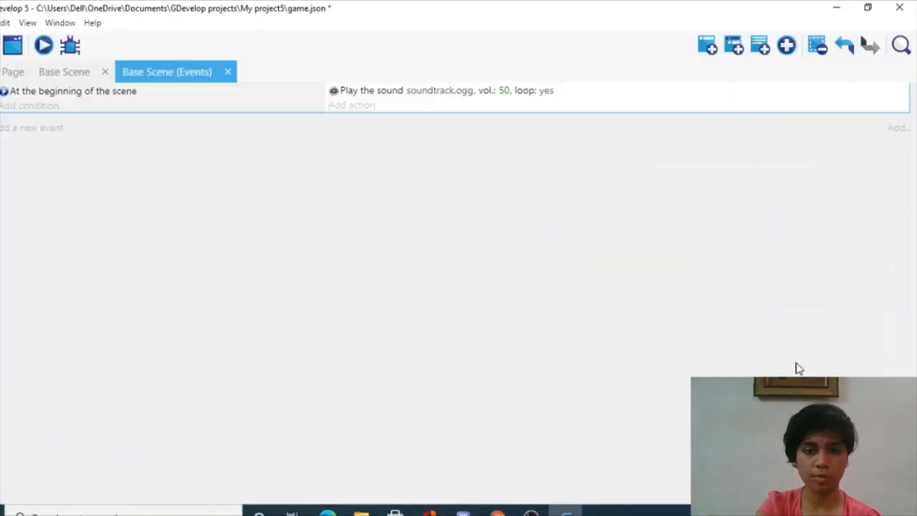
# Add an empty event below the soundtrack event and run a preview of the game to check the soundtrack
pyautogui.click(10, 128)
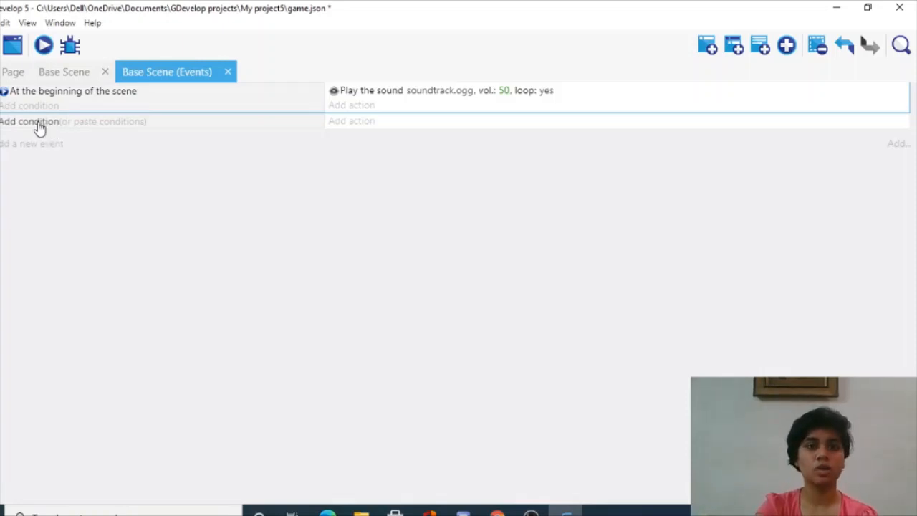
pyautogui.click(51, 48)
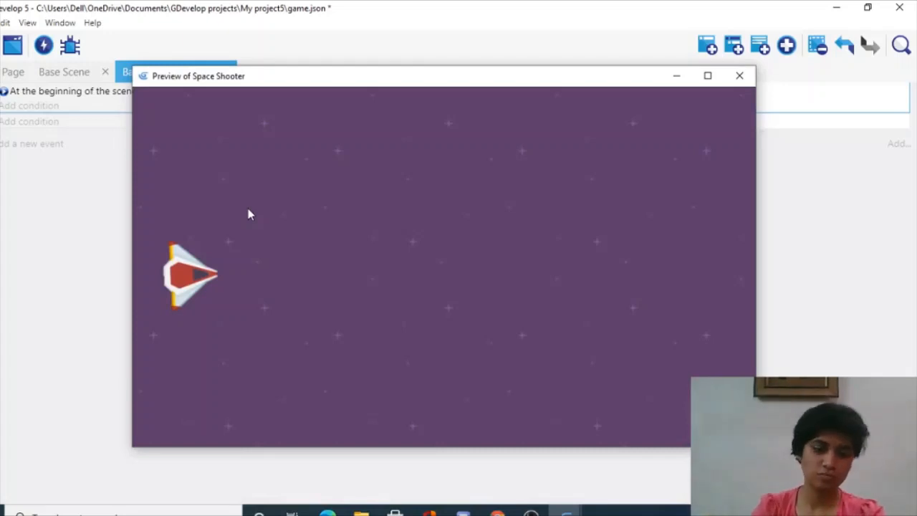
pyautogui.press('XF86AudioRaiseVolume')
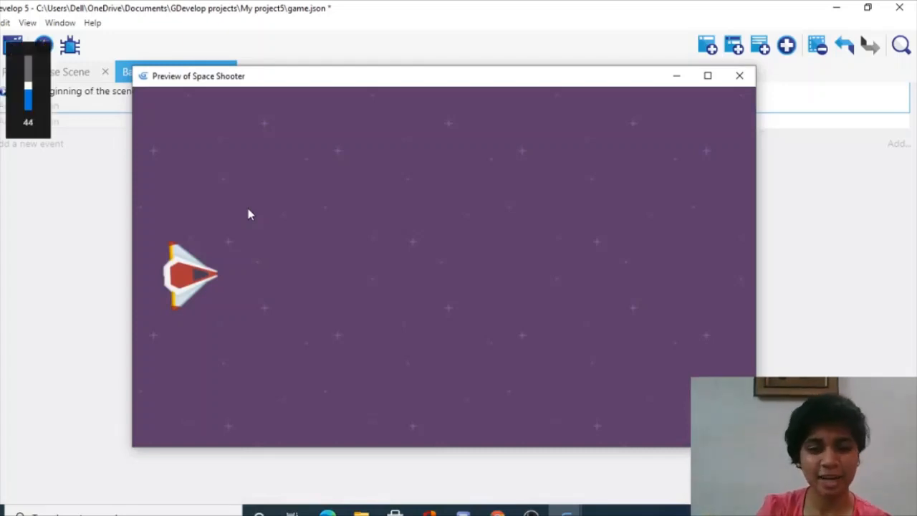
pyautogui.click(740, 75)
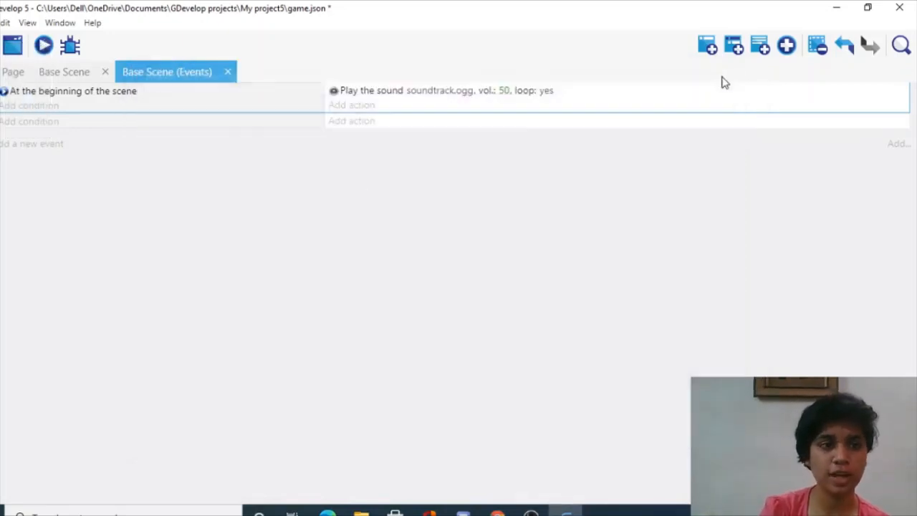
# Add an event group named Controls between the soundtrack event and the empty event
pyautogui.click(786, 46)
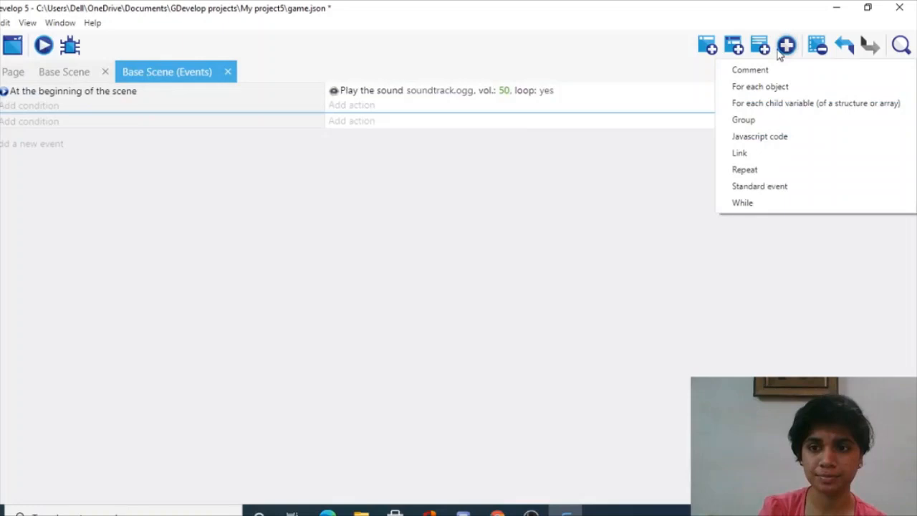
pyautogui.click(729, 120)
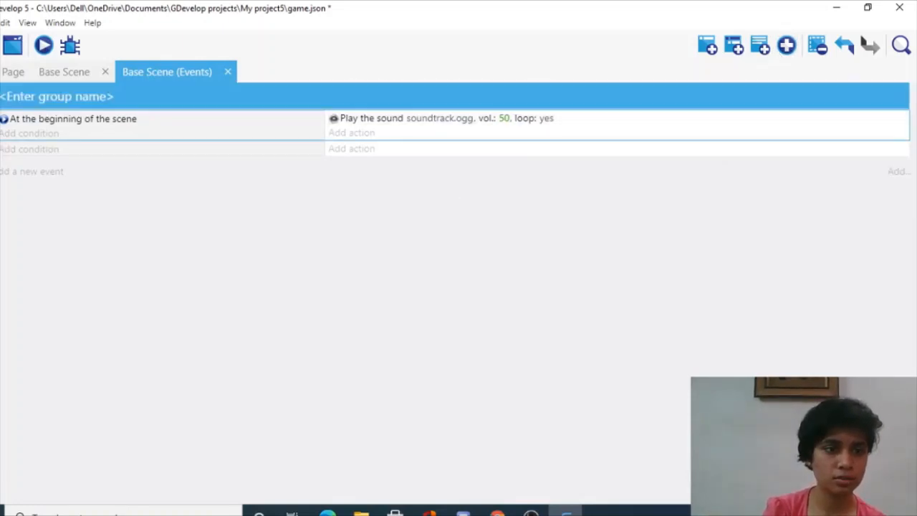
pyautogui.moveTo(30, 96); pyautogui.dragTo(30, 122)
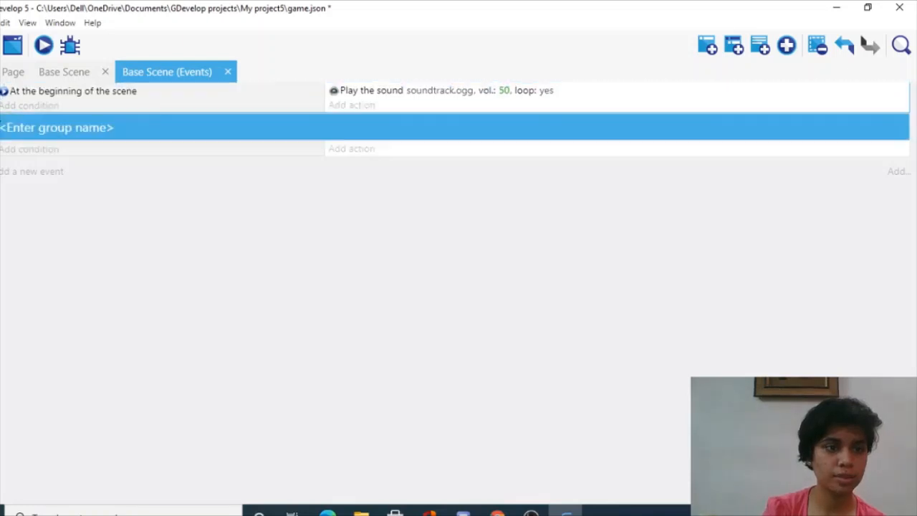
pyautogui.click(31, 122)
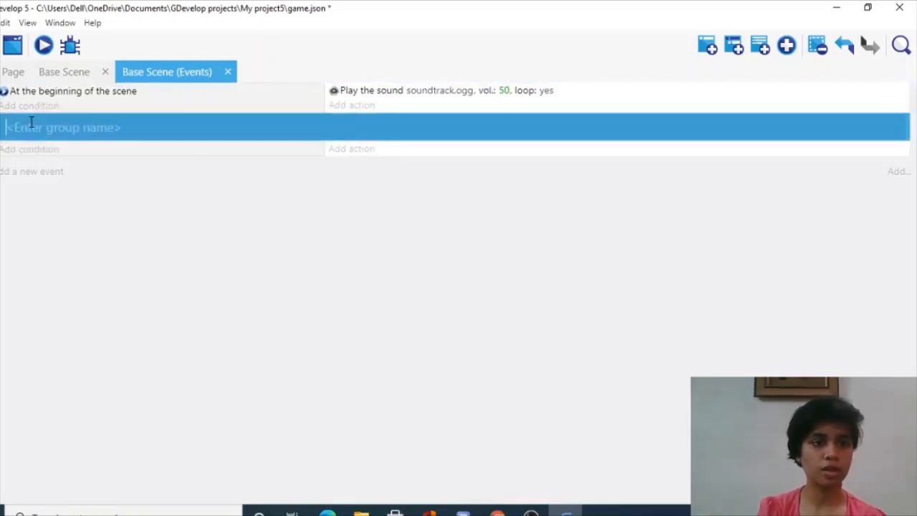
pyautogui.write('Comtrols')
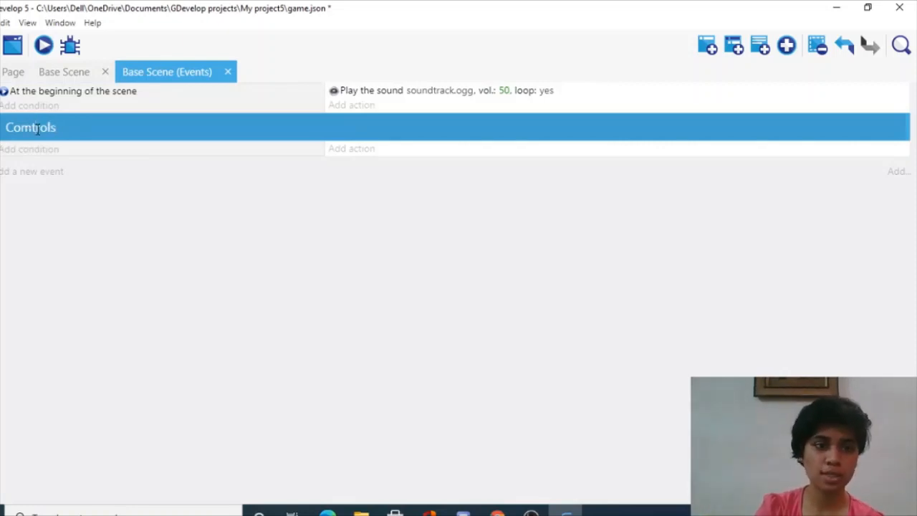
pyautogui.press('BackSpace')
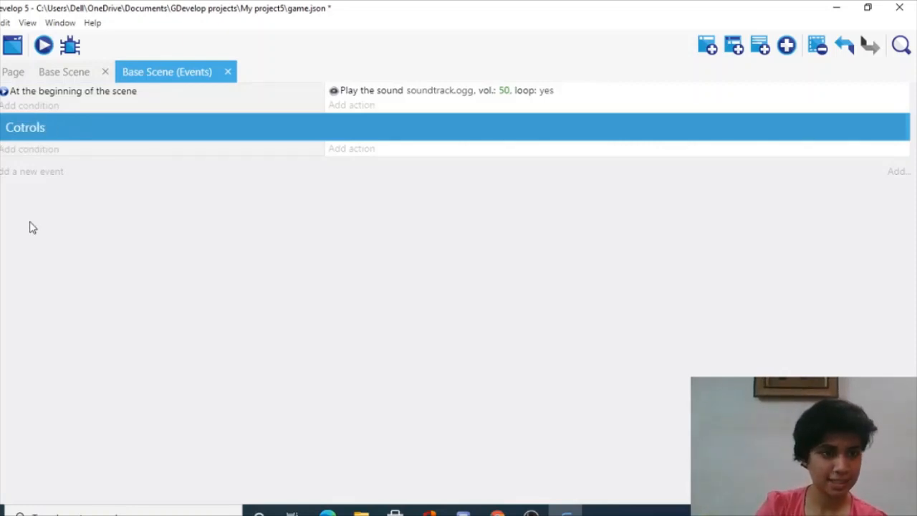
pyautogui.write('n')
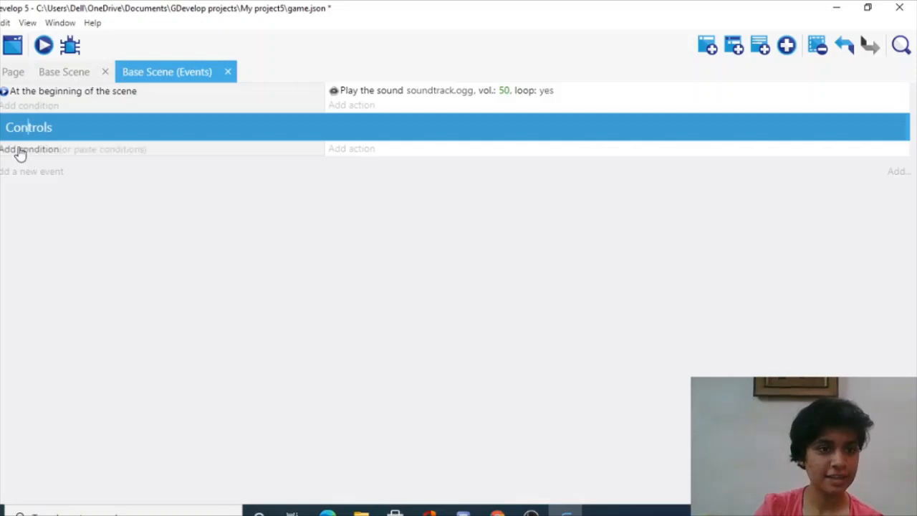
pyautogui.press('Return')
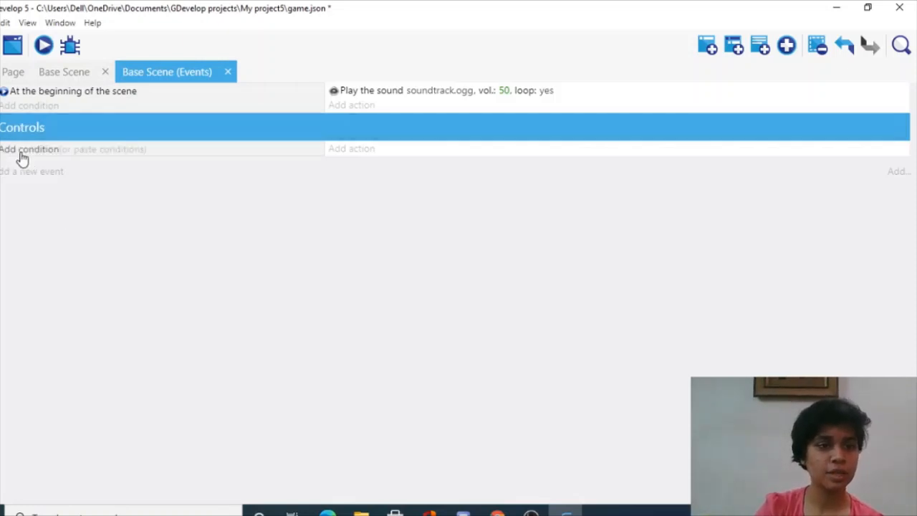
# Give the empty event under the Controls group a Key pressed condition for the Up key
pyautogui.click(21, 152)
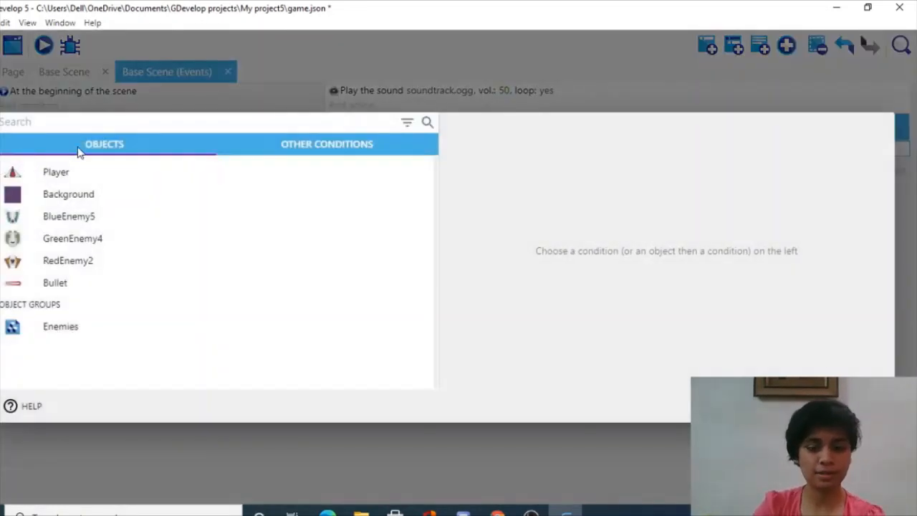
pyautogui.write('key')
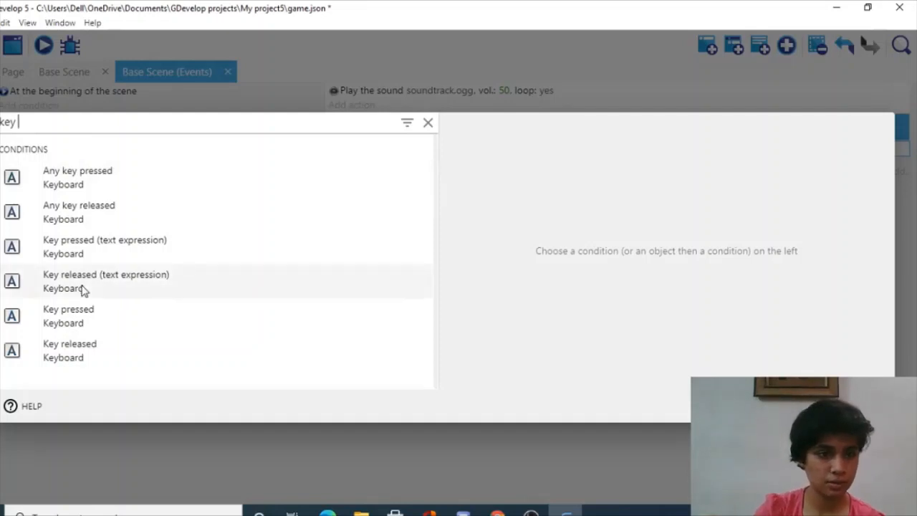
pyautogui.click(86, 310)
pyautogui.write('up')
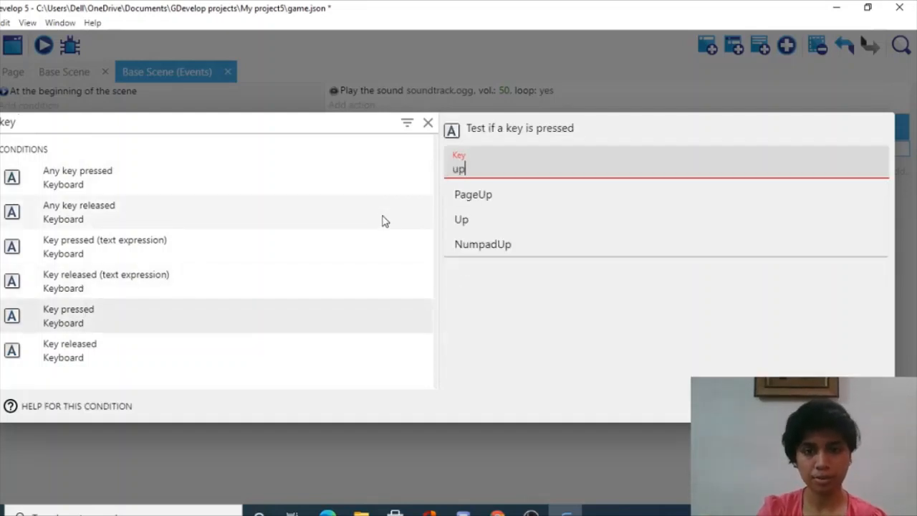
pyautogui.click(486, 220)
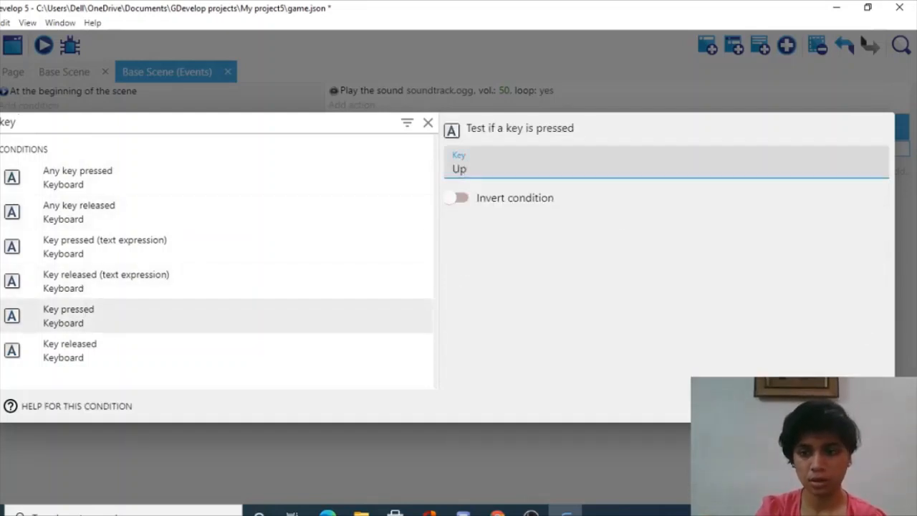
pyautogui.click(866, 407)
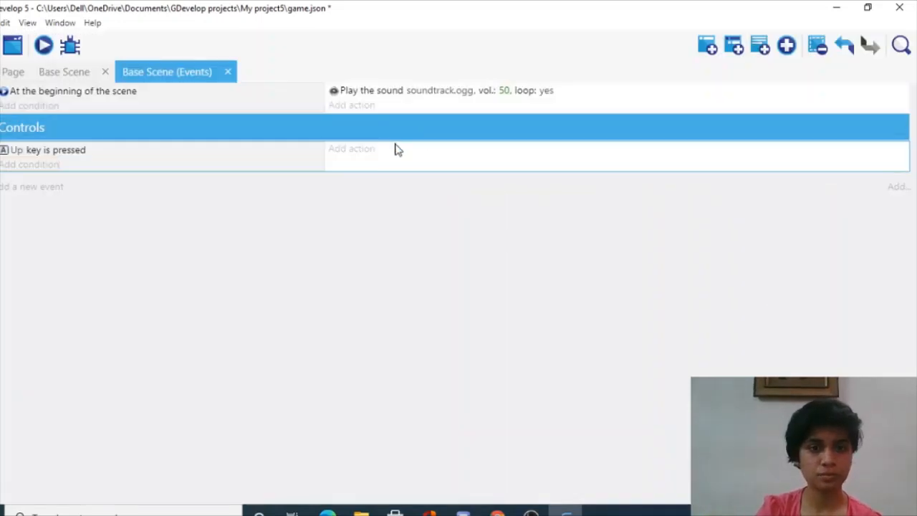
# Add an action to the key event that applies an instant force to Player at angle 0 with a speed of 400
pyautogui.click(364, 149)
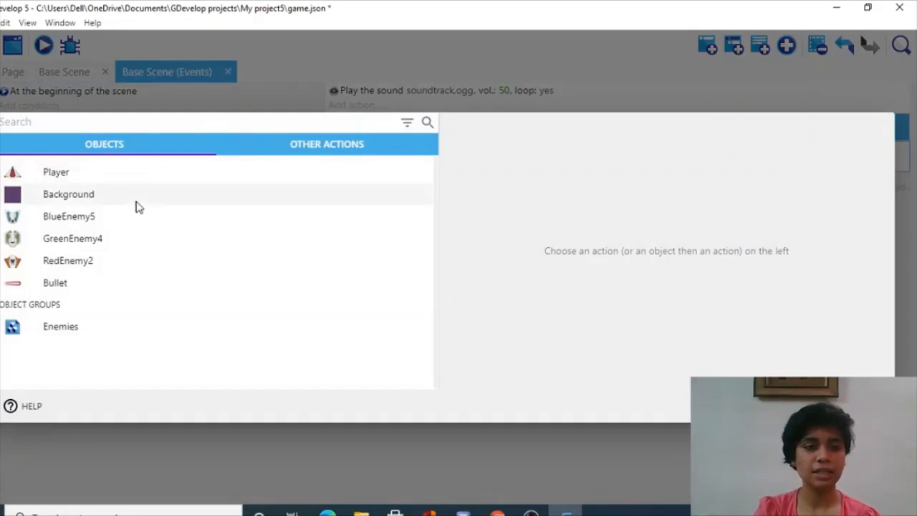
pyautogui.click(96, 176)
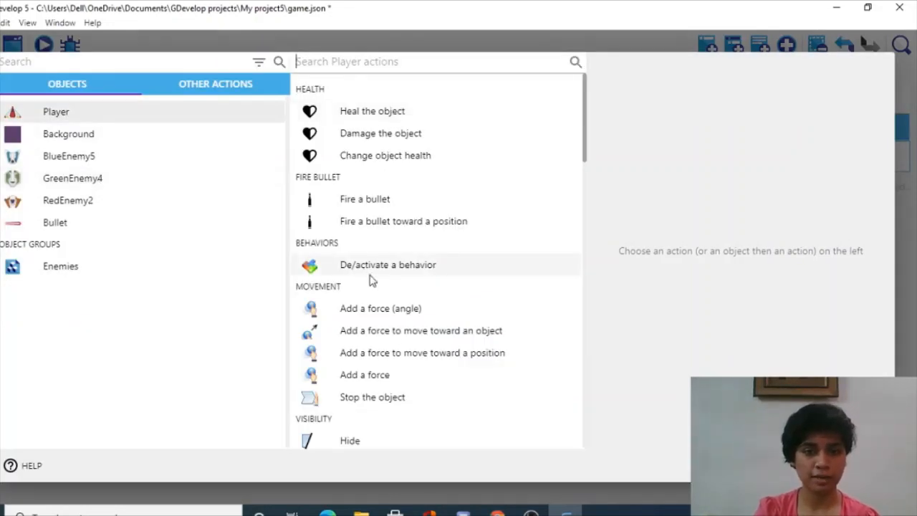
pyautogui.click(380, 307)
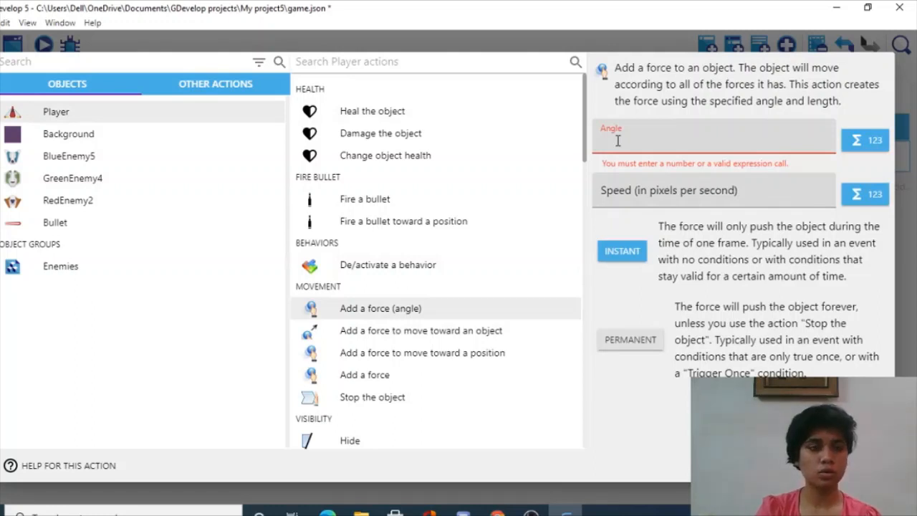
pyautogui.write('0')
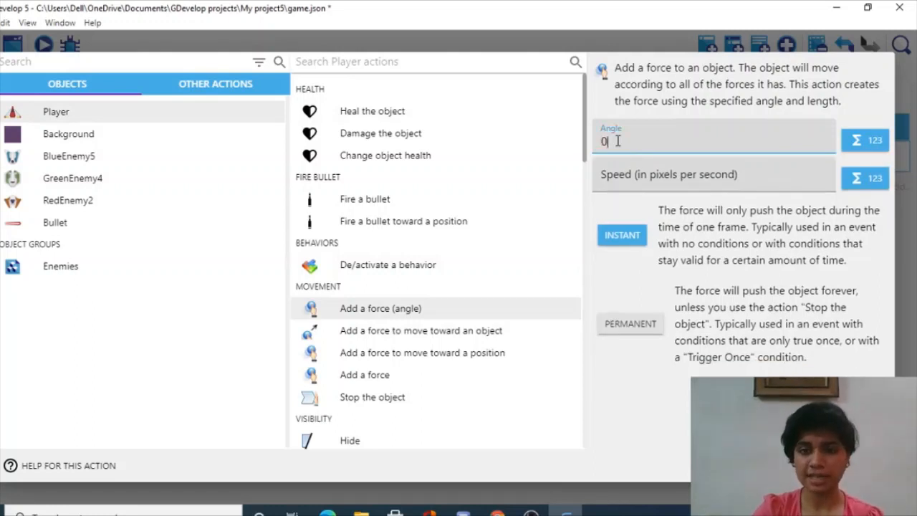
pyautogui.click(634, 183)
pyautogui.write('50')
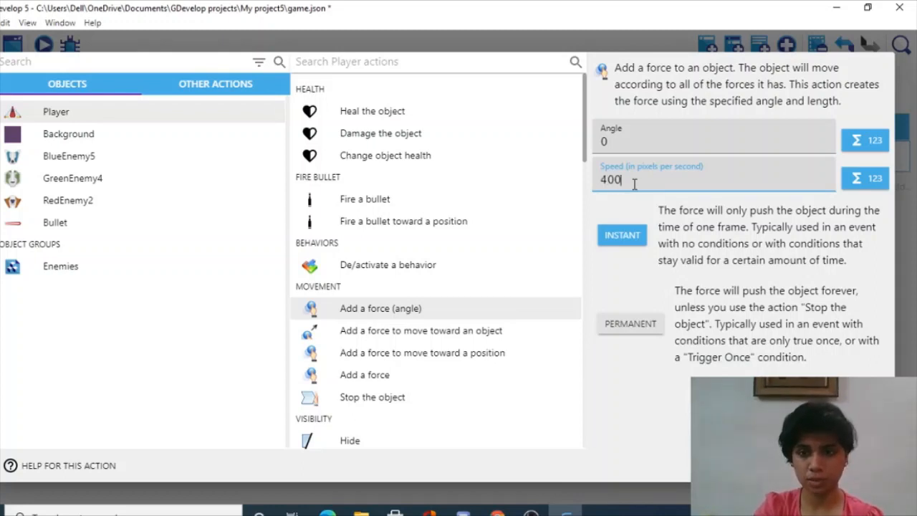
pyautogui.write('0')
pyautogui.press('Return')
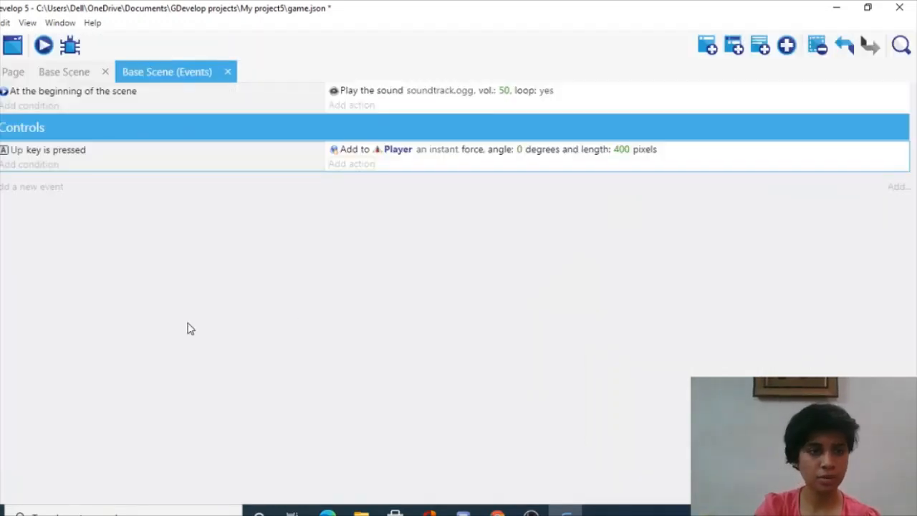
# Change the key in the Up key pressed condition to Right and confirm it
pyautogui.doubleClick(11, 150)
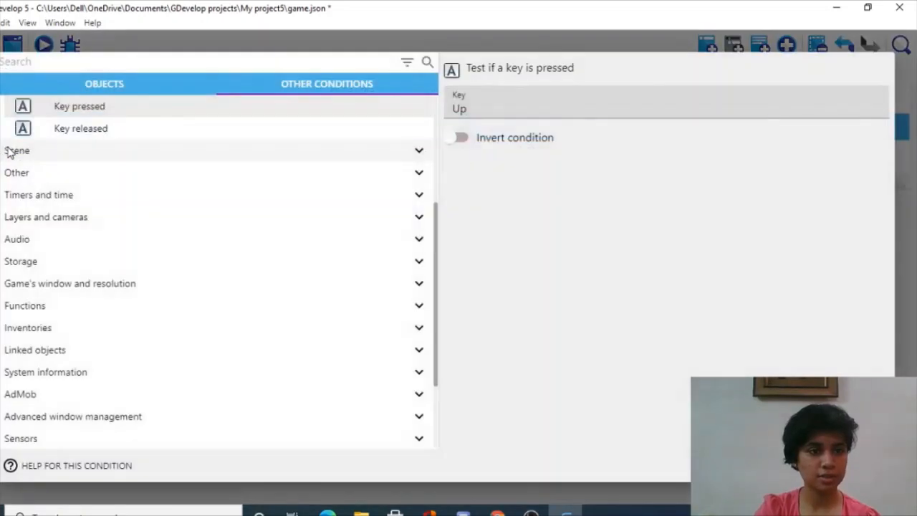
pyautogui.press('BackSpace')
pyautogui.press('BackSpace')
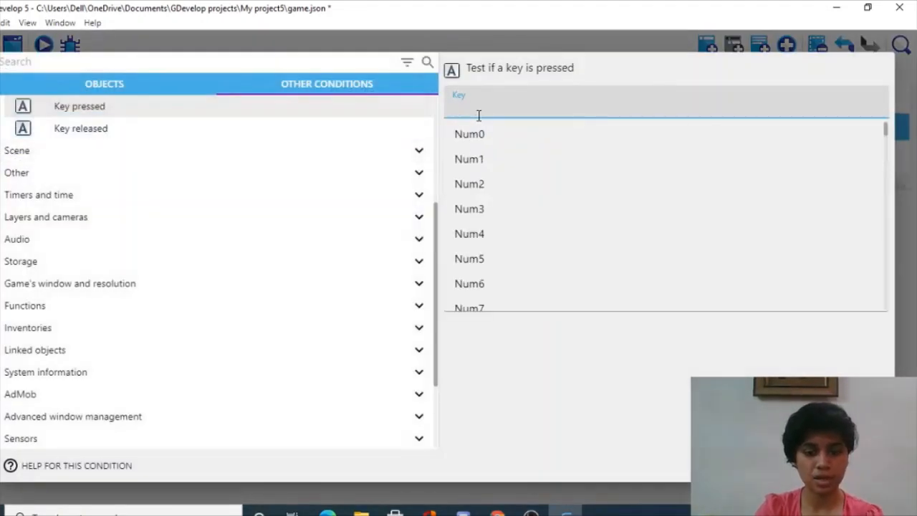
pyautogui.write('Right')
pyautogui.press('BackSpace')
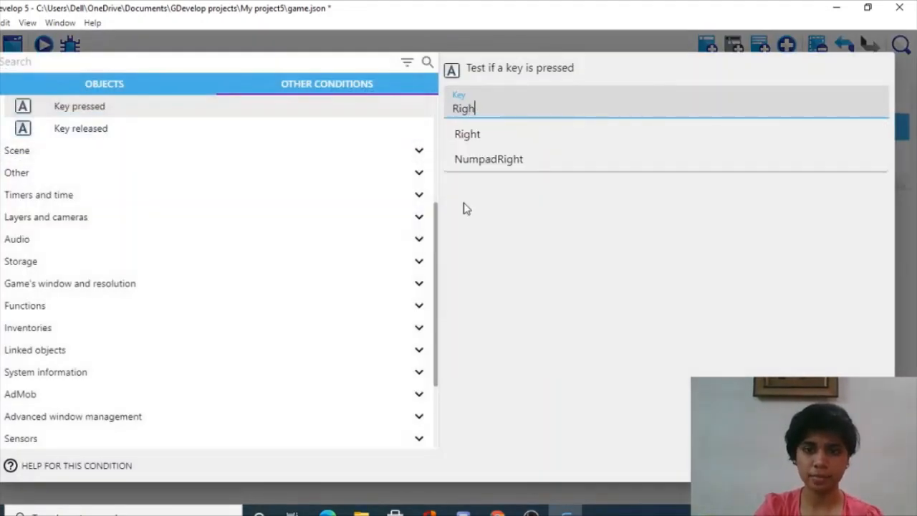
pyautogui.write('t')
pyautogui.click(469, 136)
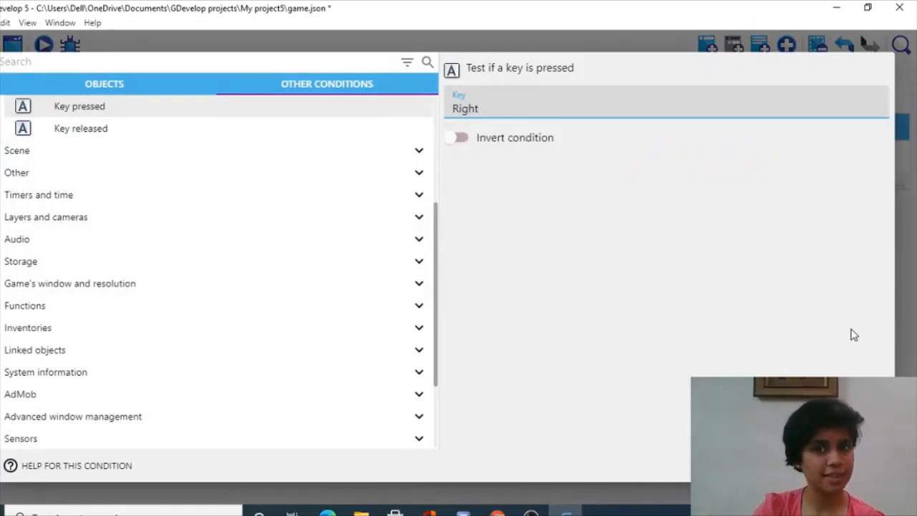
pyautogui.click(867, 466)
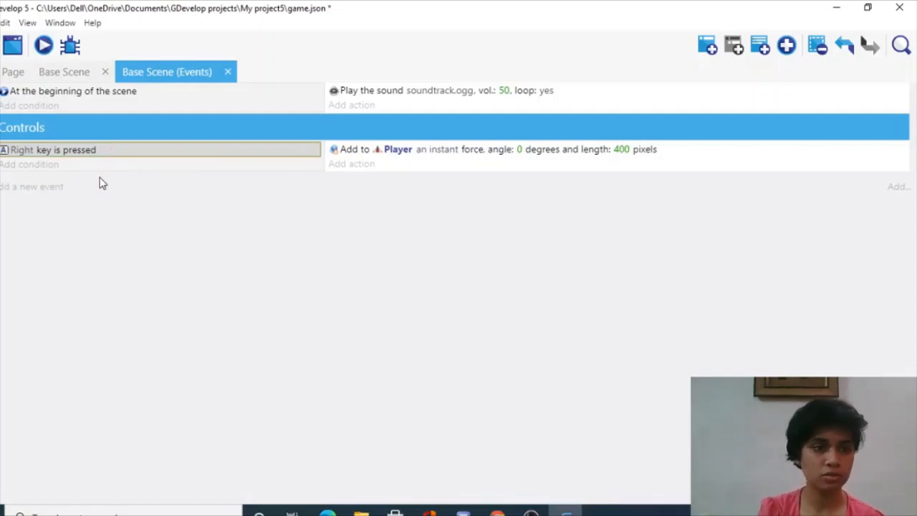
# Add a new event below the Right key event and copy that event's condition and Player force action into it
pyautogui.click(19, 188)
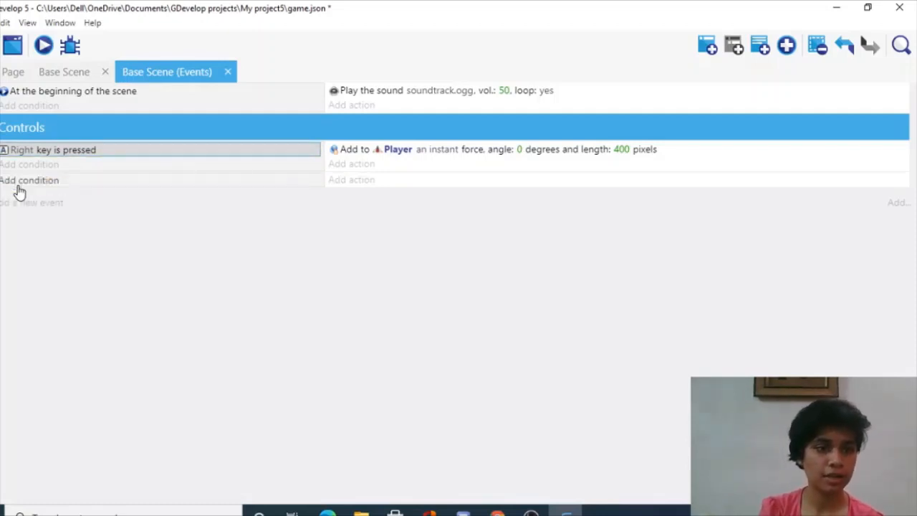
pyautogui.click(71, 181)
pyautogui.click(344, 154)
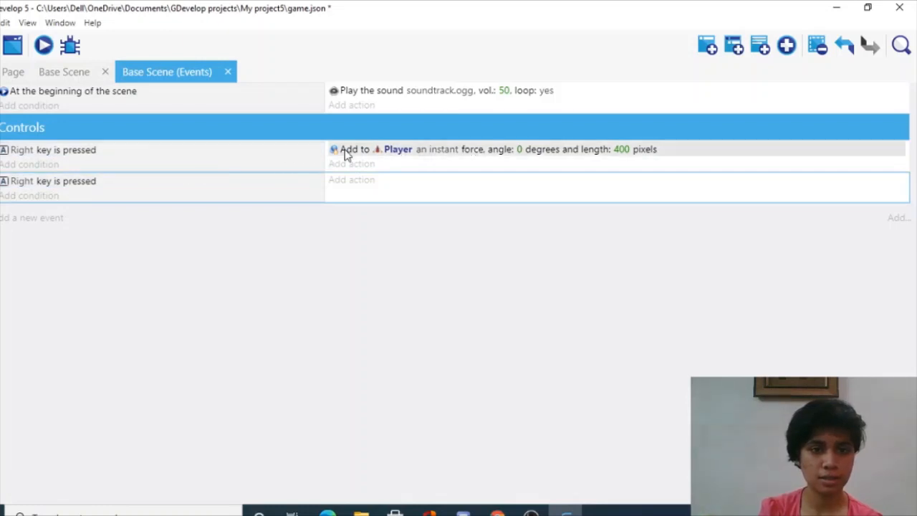
pyautogui.click(380, 179)
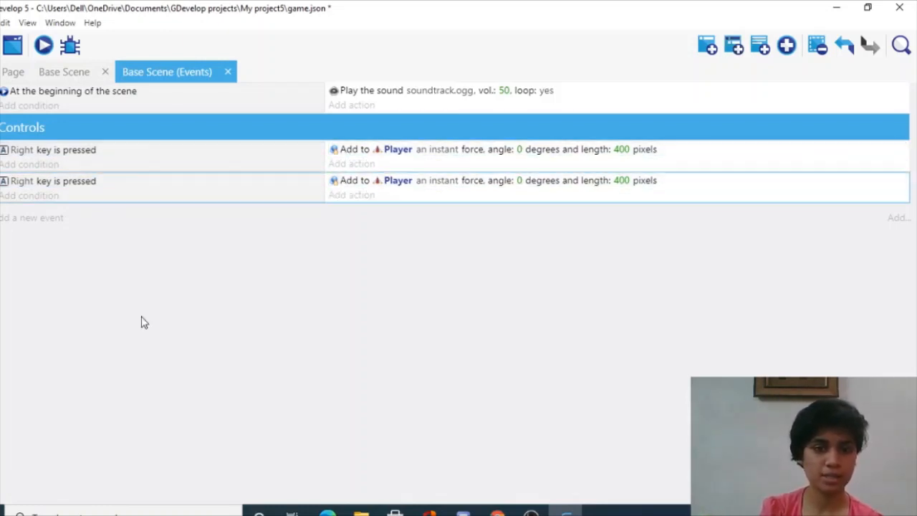
# Change the key in the copied event's condition to Left and confirm it
pyautogui.click(17, 184)
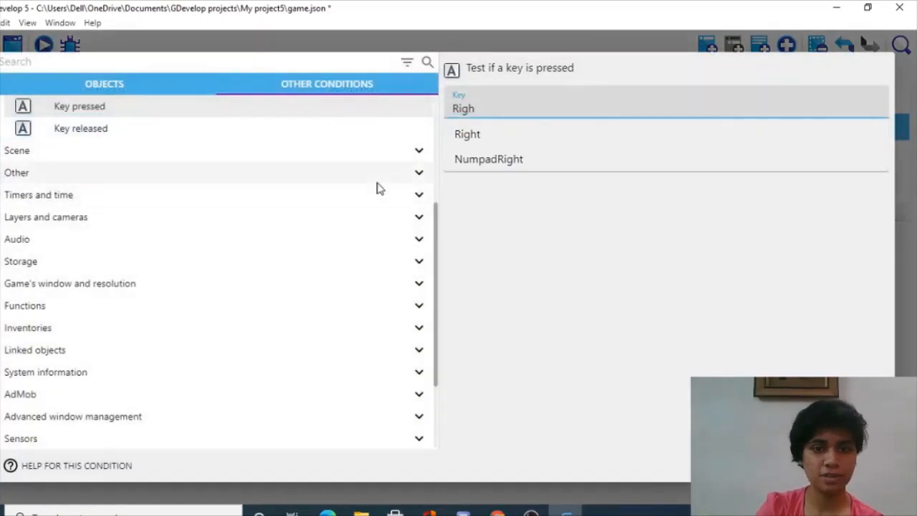
pyautogui.press('BackSpace')
pyautogui.press('BackSpace')
pyautogui.press('BackSpace')
pyautogui.write('Left')
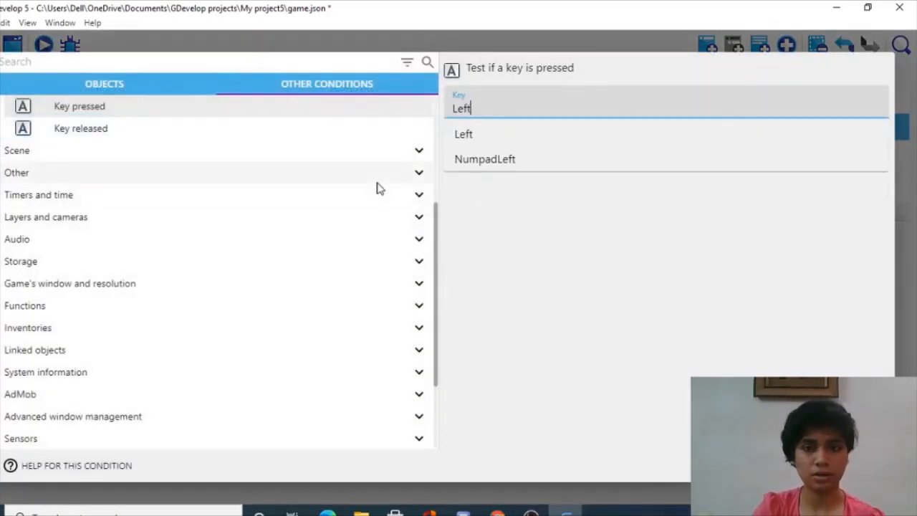
pyautogui.click(466, 134)
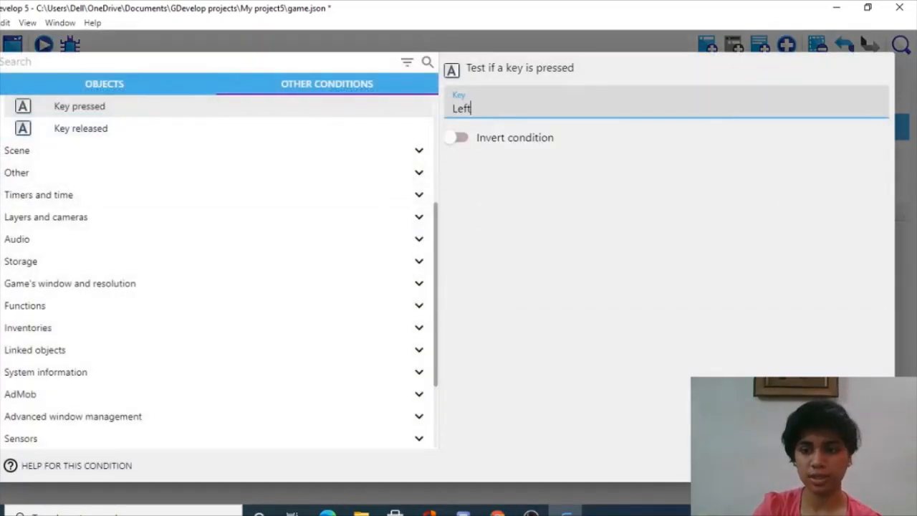
pyautogui.click(869, 466)
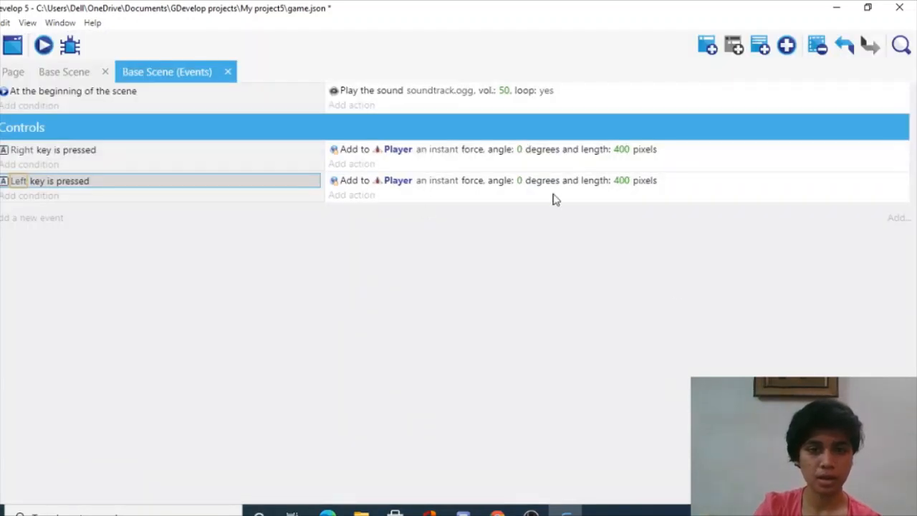
# Set the angle of the Left key event's Player force to 180 and confirm the action
pyautogui.doubleClick(523, 183)
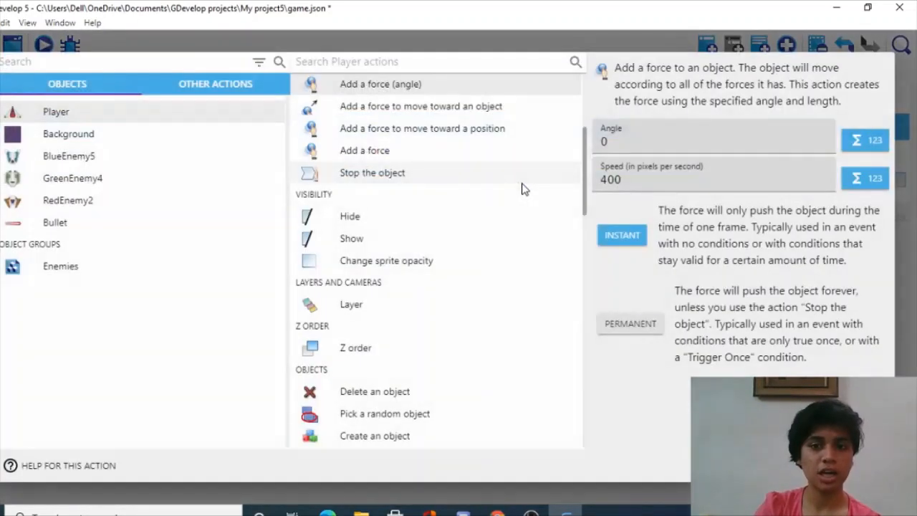
pyautogui.write('28')
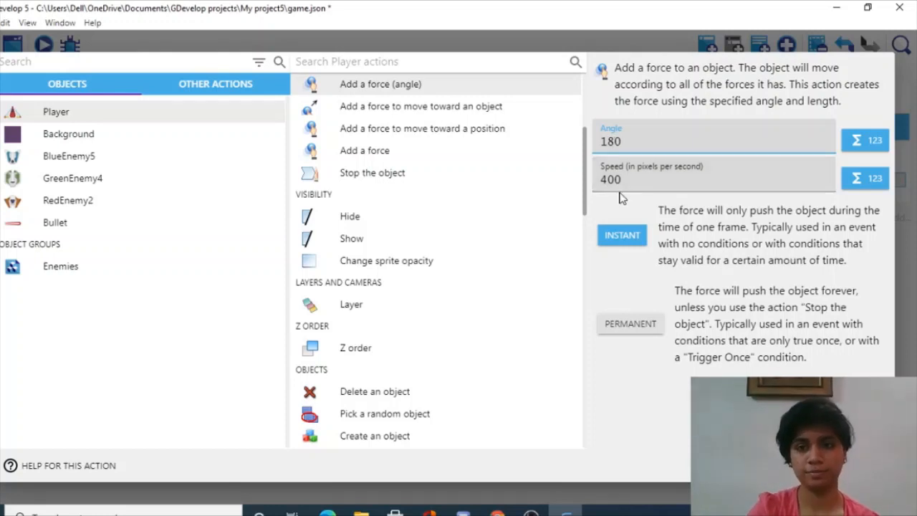
pyautogui.click(867, 466)
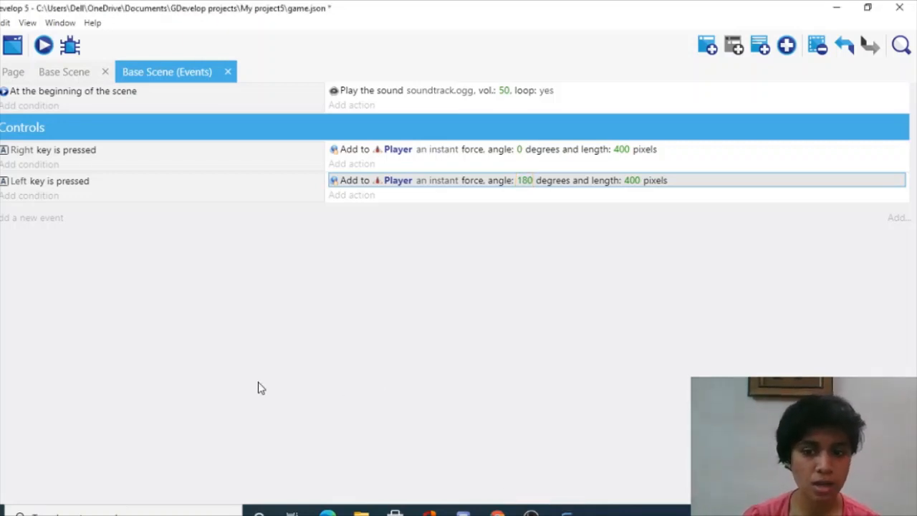
# Add a new event below the Left key event and copy that event's condition and Player force action into it
pyautogui.click(39, 187)
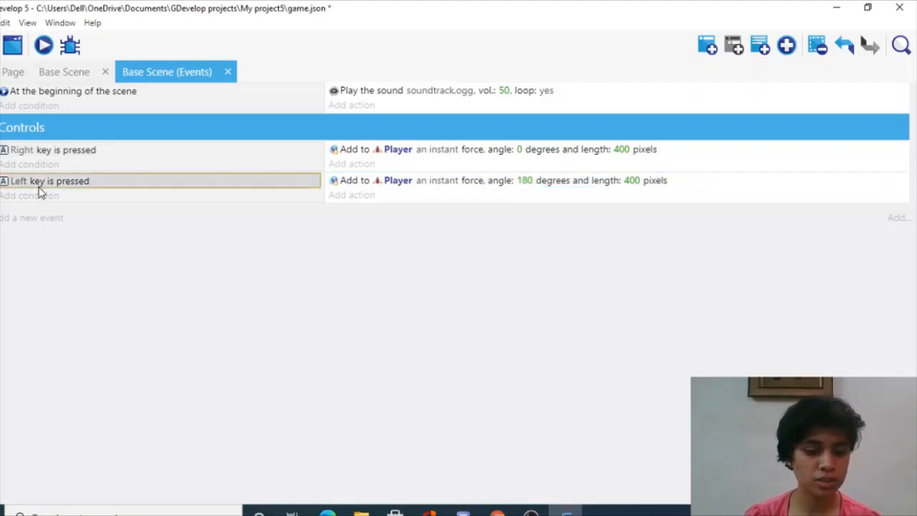
pyautogui.click(21, 218)
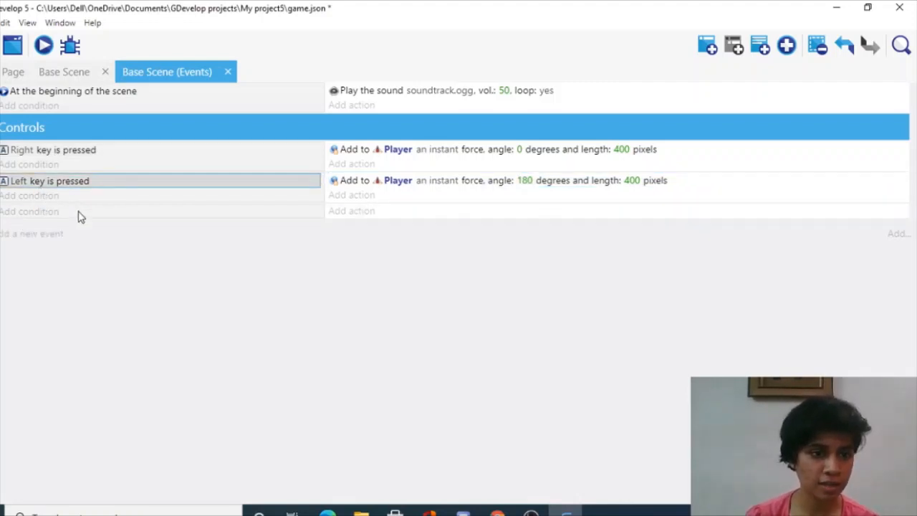
pyautogui.click(100, 212)
pyautogui.click(340, 181)
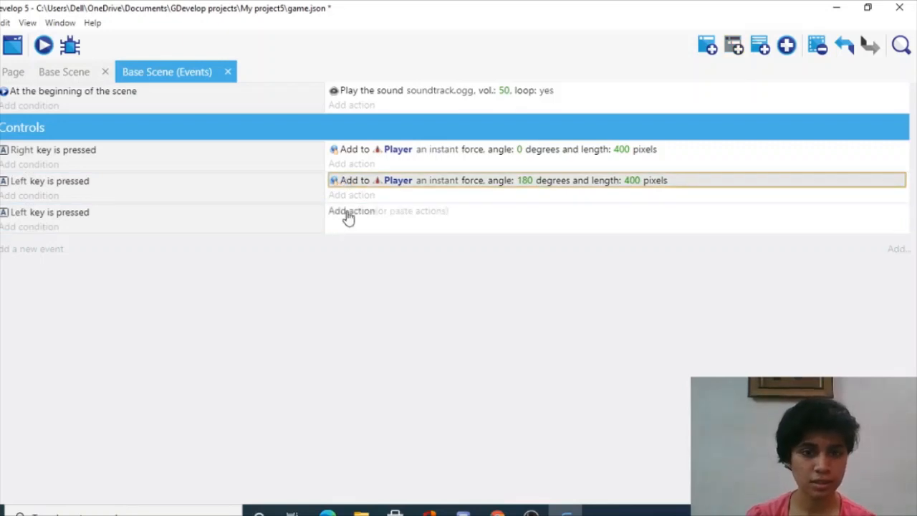
pyautogui.click(405, 212)
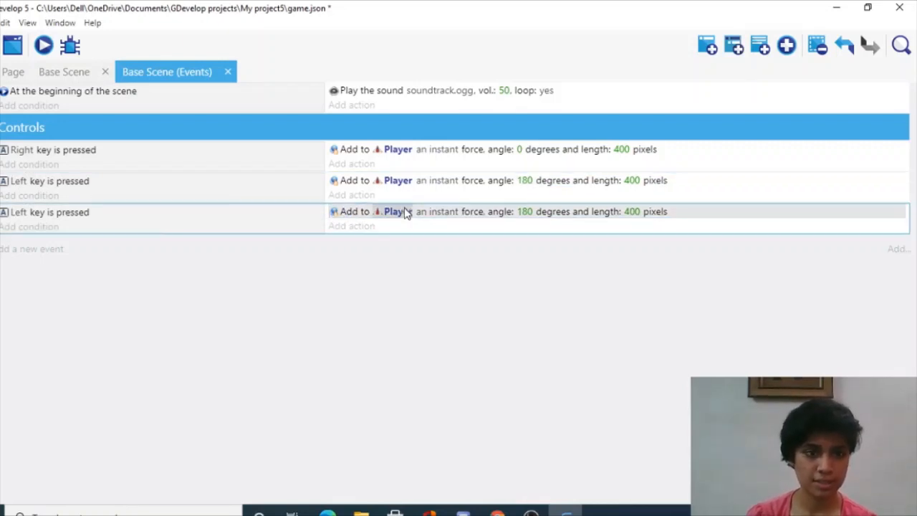
# Change the key in the last event's copied Left key condition to Up and confirm it
pyautogui.doubleClick(20, 215)
pyautogui.press('BackSpace')
pyautogui.press('BackSpace')
pyautogui.press('BackSpace')
pyautogui.press('BackSpace')
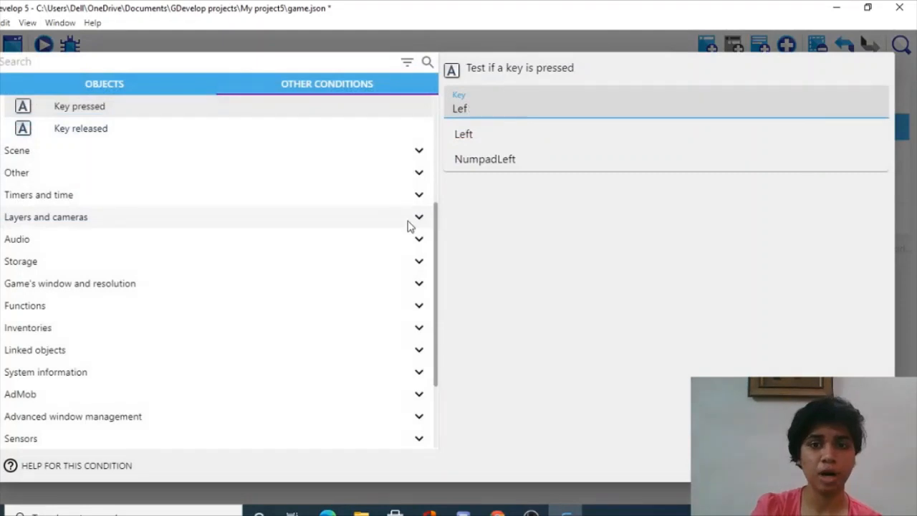
pyautogui.write('up')
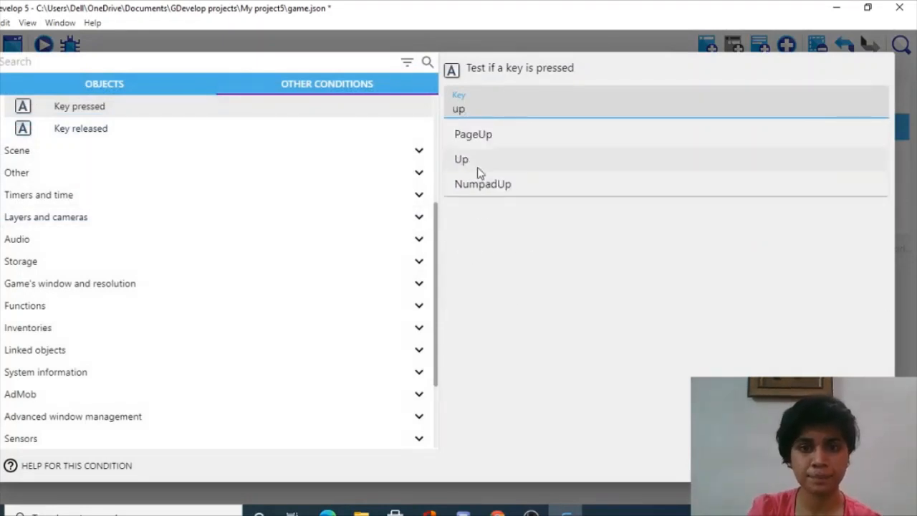
pyautogui.click(478, 165)
pyautogui.click(864, 466)
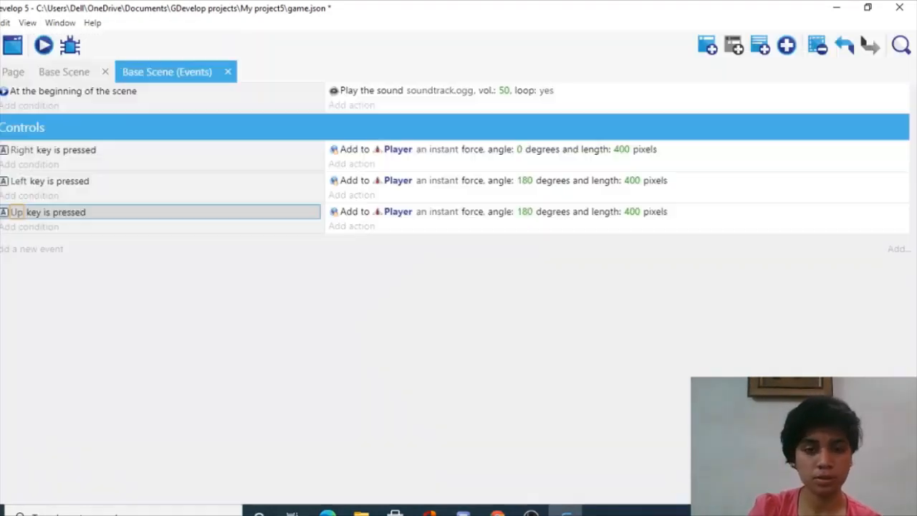
# Set the angle of the Up key event's Player force to 270 and confirm the action
pyautogui.click(535, 215)
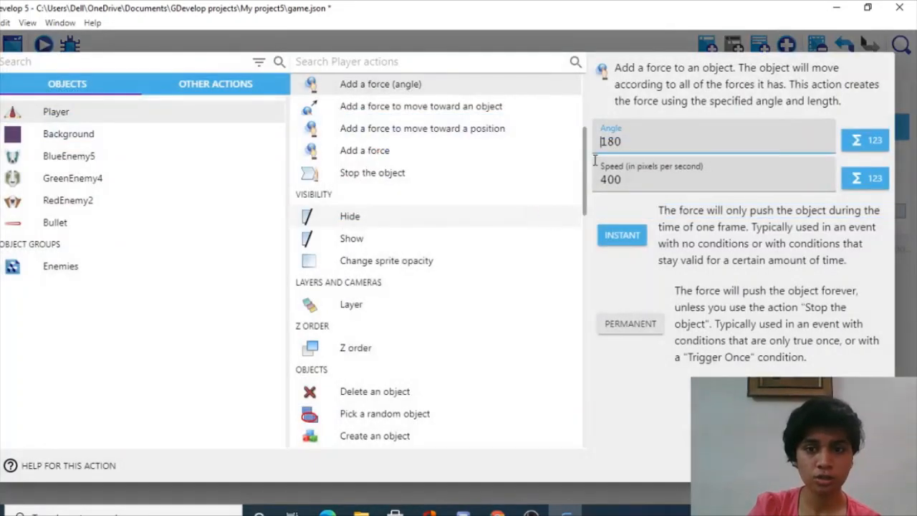
pyautogui.click(616, 146)
pyautogui.press('BackSpace')
pyautogui.press('BackSpace')
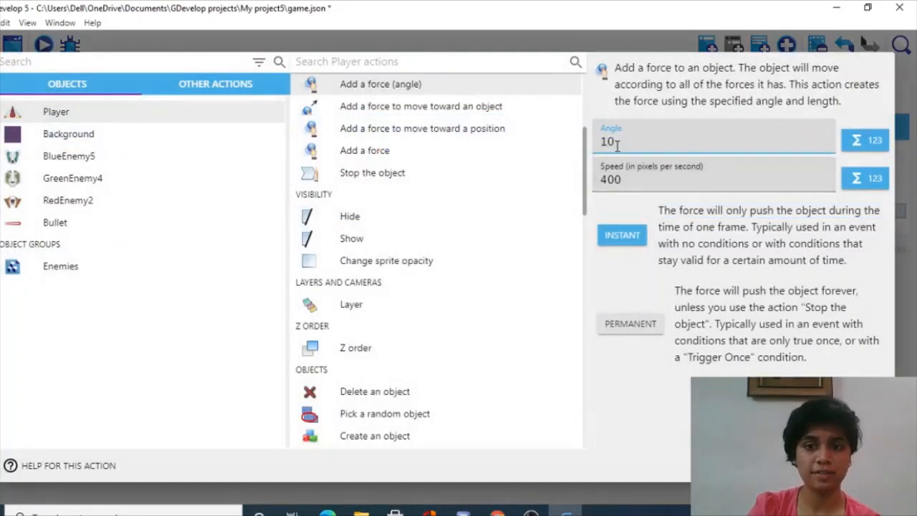
pyautogui.write('27')
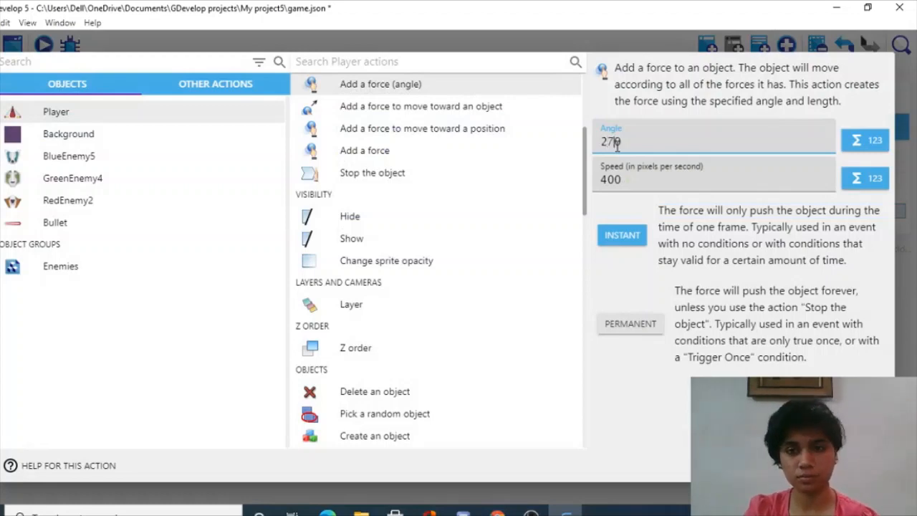
pyautogui.click(637, 426)
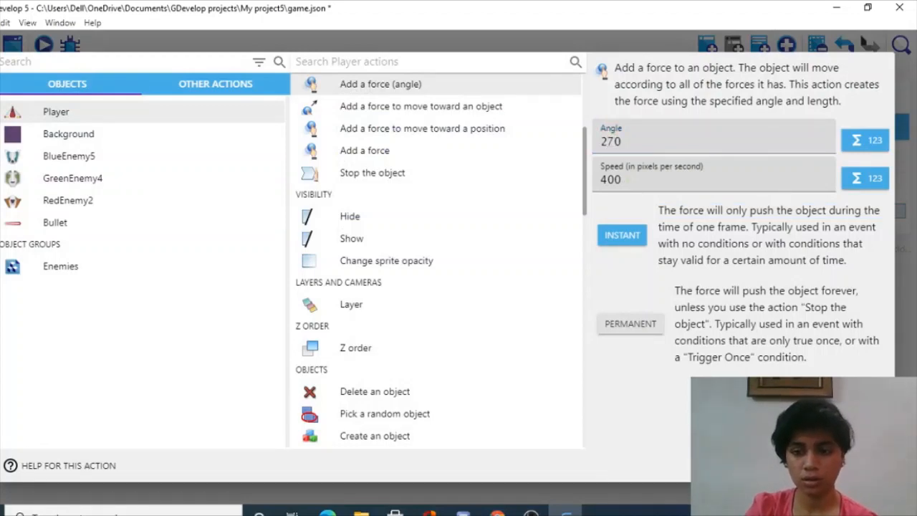
pyautogui.click(865, 466)
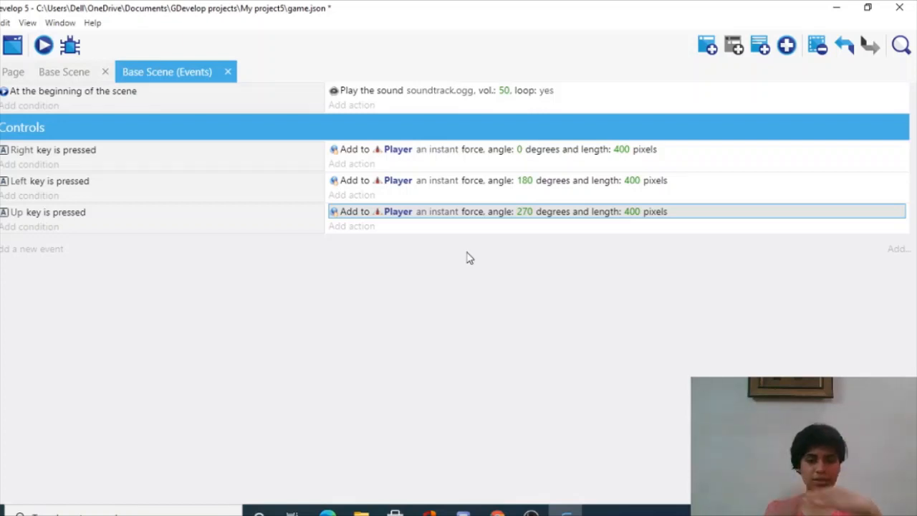
# Add a new event below the Up key event and copy that event's condition and Player force action into it
pyautogui.click(6, 254)
pyautogui.click(20, 243)
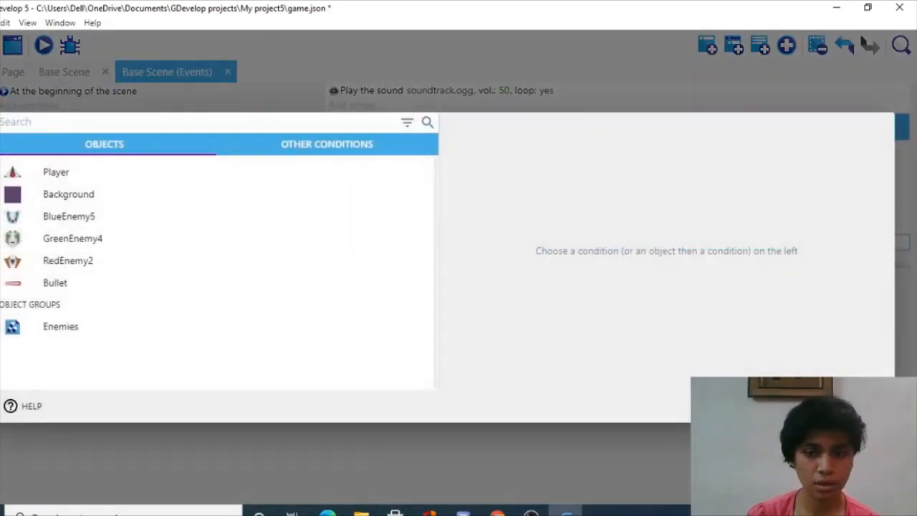
pyautogui.press('Escape')
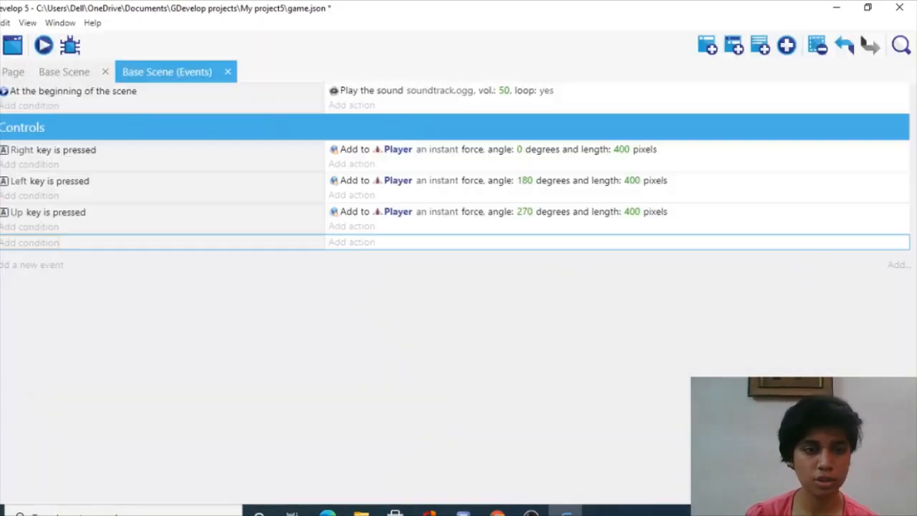
pyautogui.click(6, 212)
pyautogui.hotkey('ctrl', 'c')
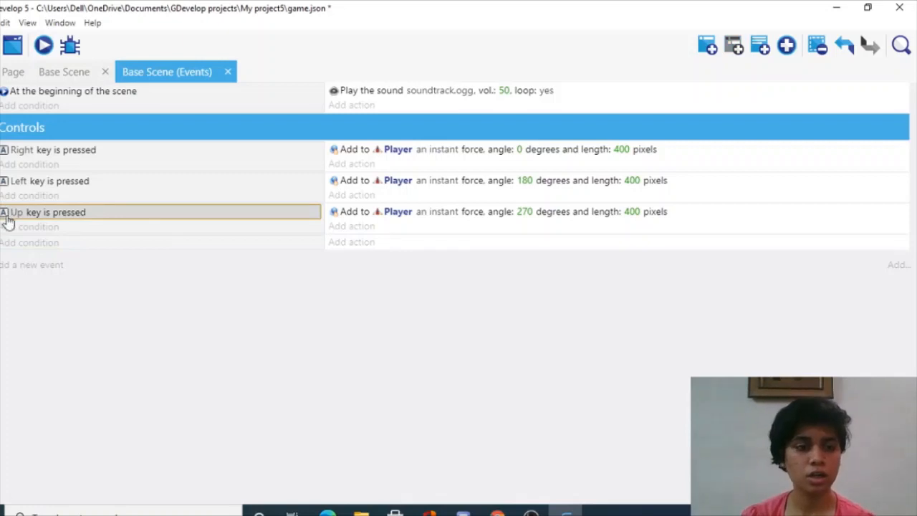
pyautogui.click(105, 251)
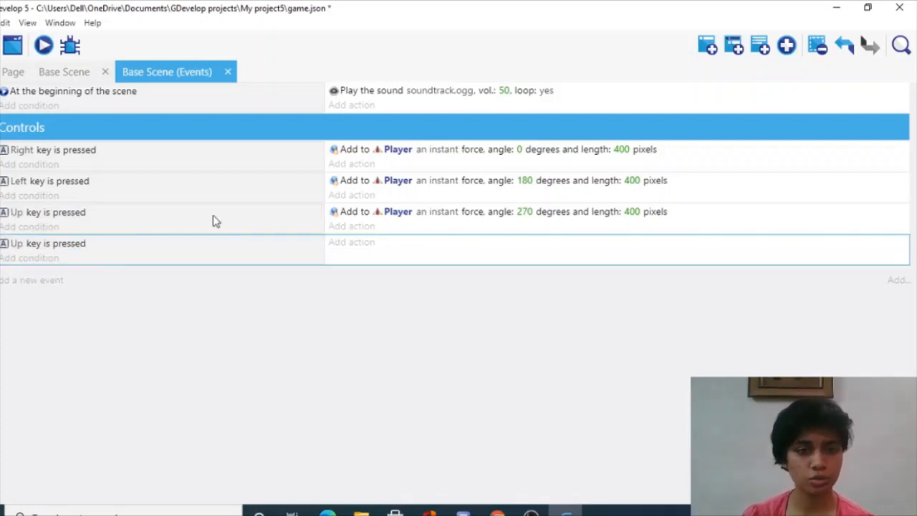
pyautogui.click(340, 215)
pyautogui.hotkey('ctrl', 'c')
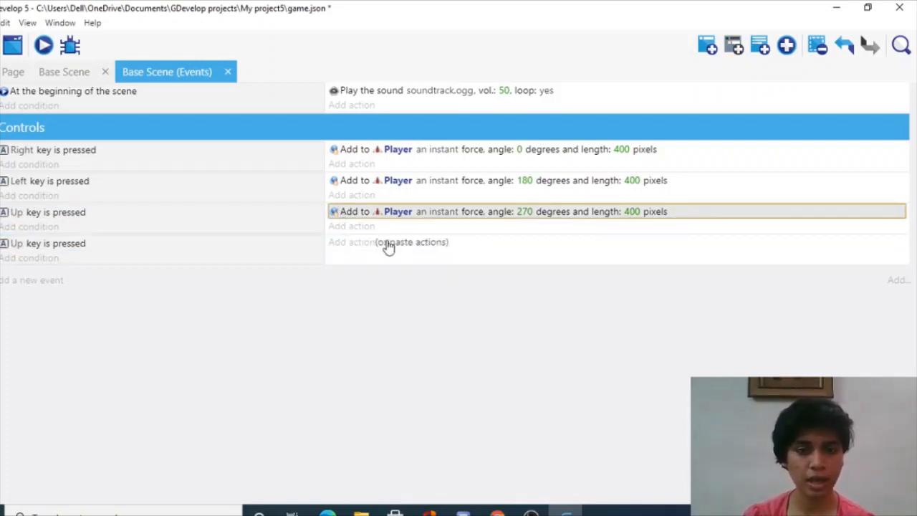
pyautogui.click(400, 247)
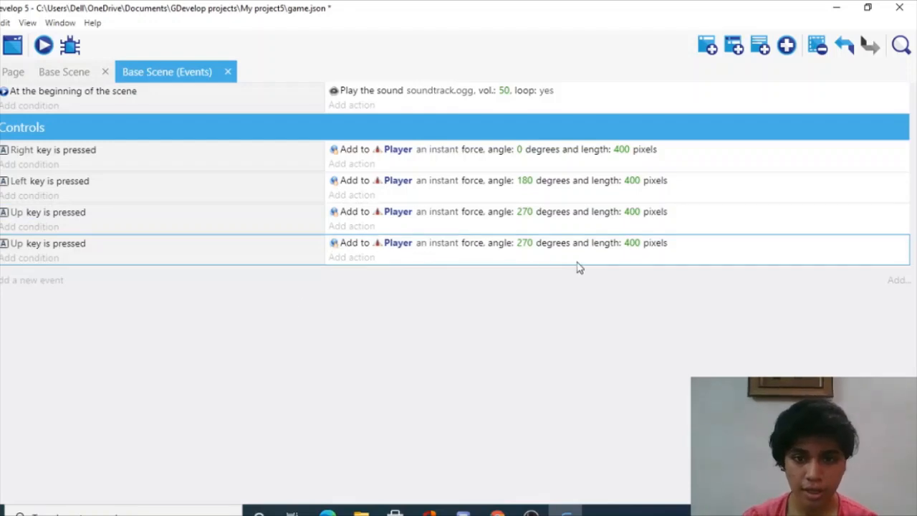
# Set the angle of the Player force in the last, copied Up key event to 90 and confirm the action
pyautogui.doubleClick(532, 247)
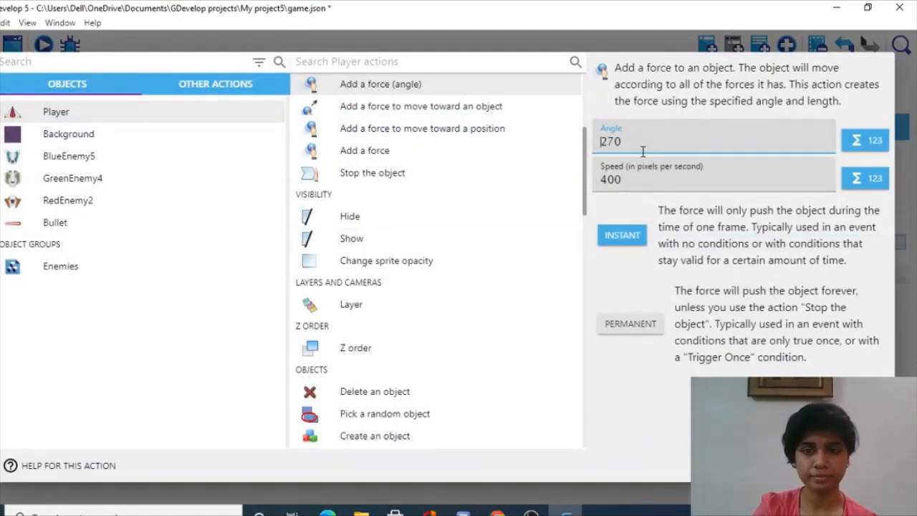
pyautogui.press('BackSpace')
pyautogui.press('BackSpace')
pyautogui.press('BackSpace')
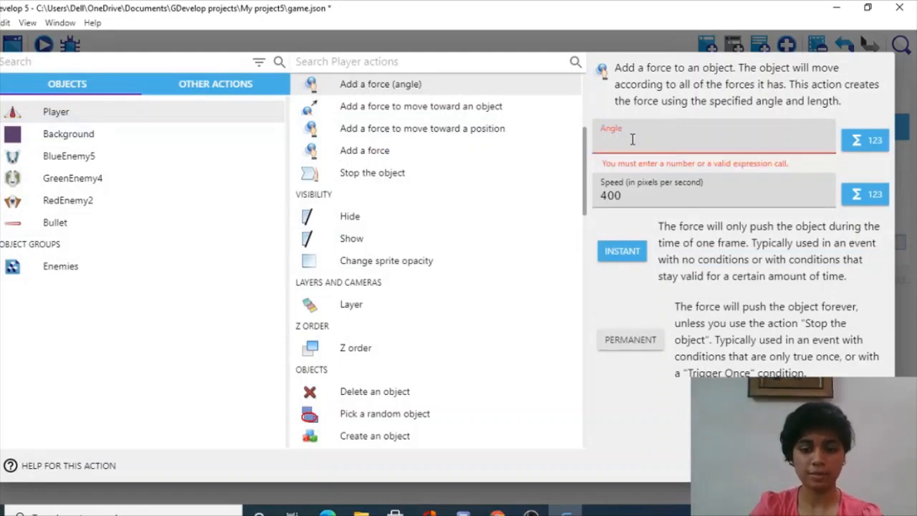
pyautogui.write('90')
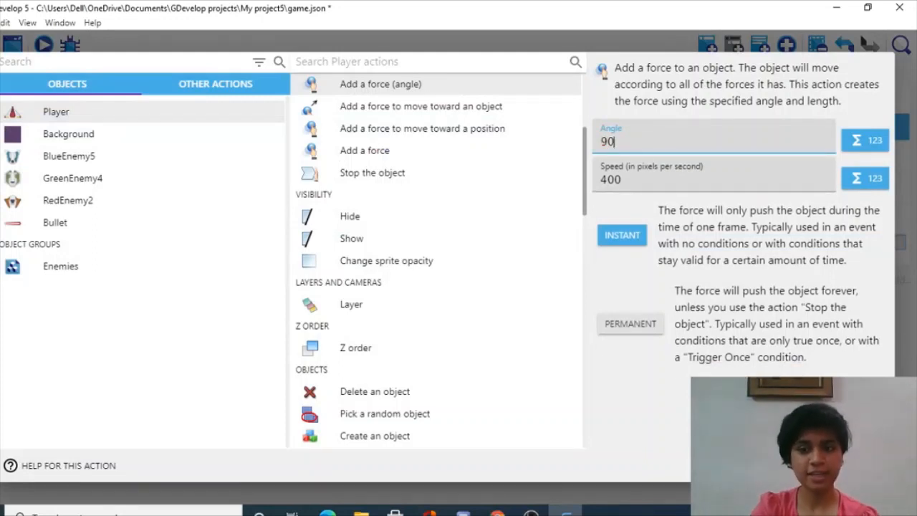
pyautogui.press('Return')
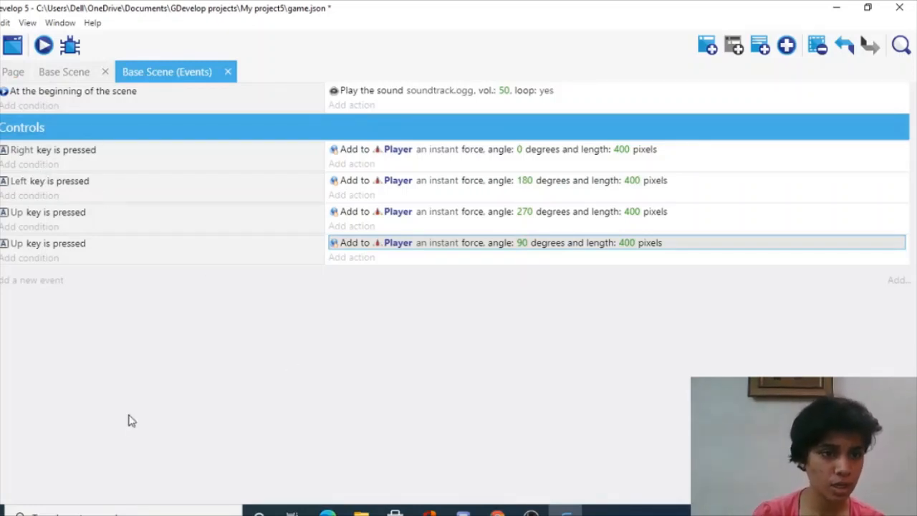
# Change the key in the last event's copied Up key condition to Down
pyautogui.click(16, 244)
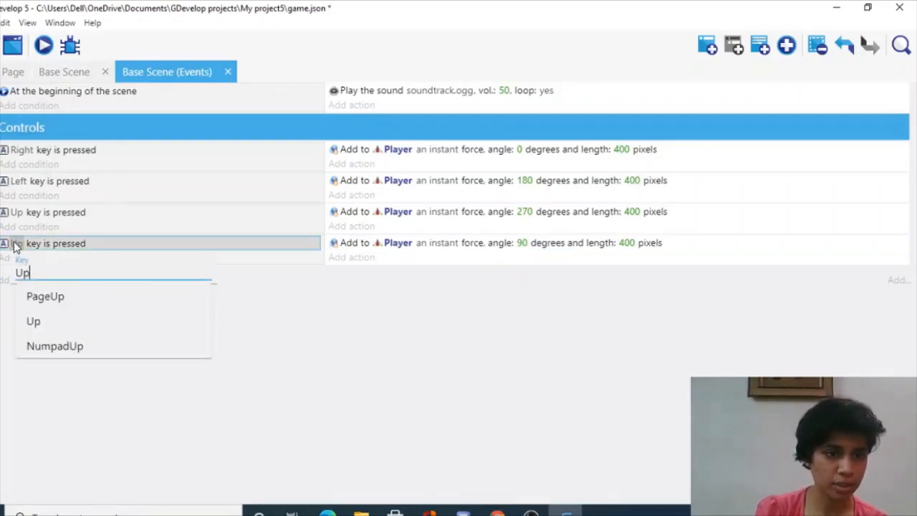
pyautogui.press('BackSpace')
pyautogui.press('BackSpace')
pyautogui.write('Down')
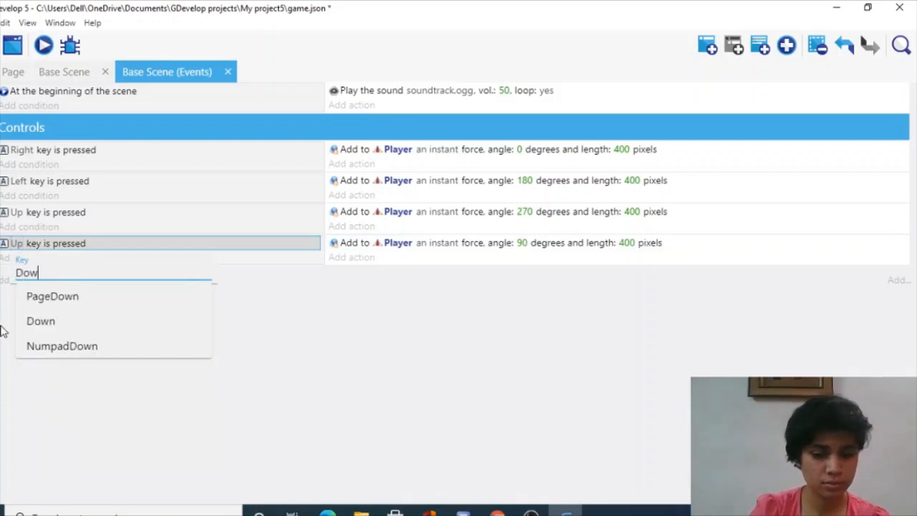
pyautogui.click(63, 323)
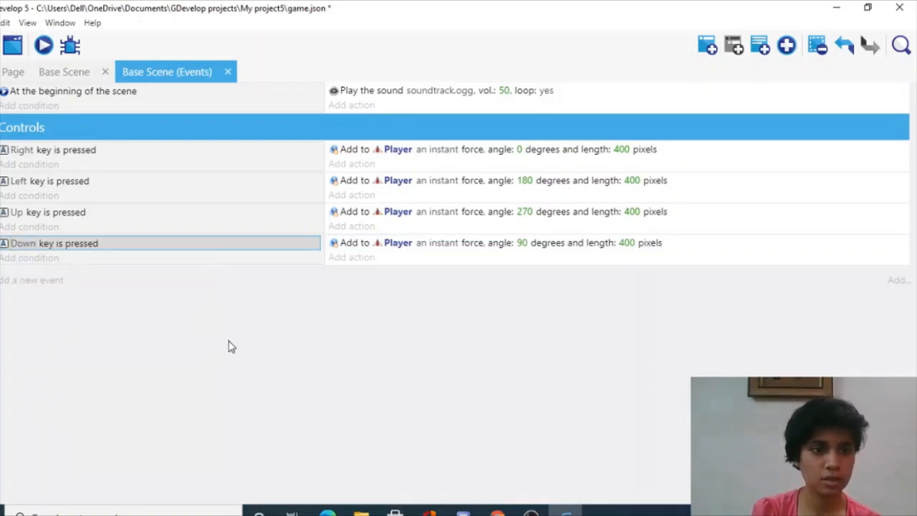
# Preview the scene, test moving the player ship with the right, up and down arrow controls, and close the preview
pyautogui.click(43, 47)
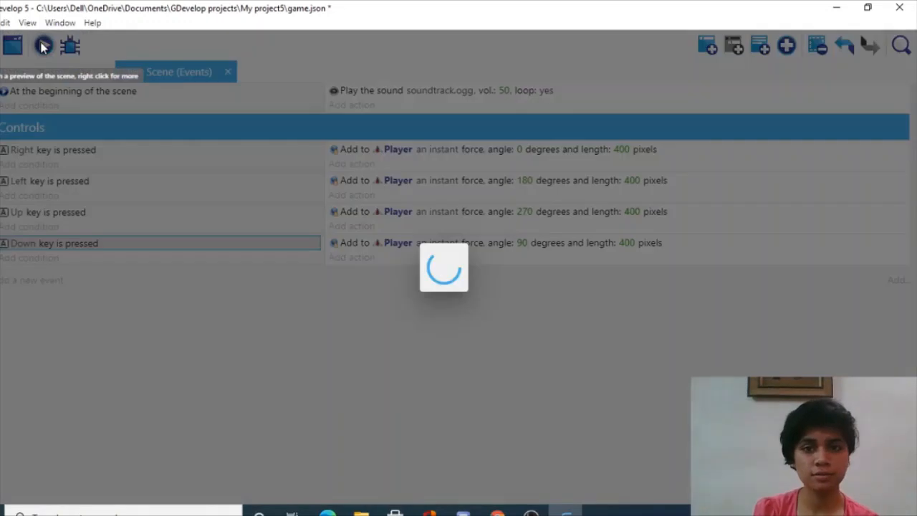
pyautogui.press('Right')
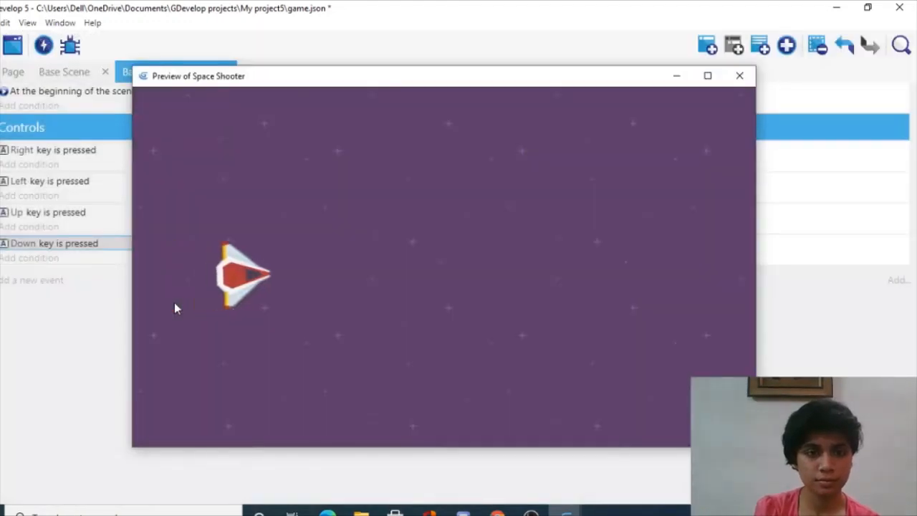
pyautogui.press('Up')
pyautogui.press('Down')
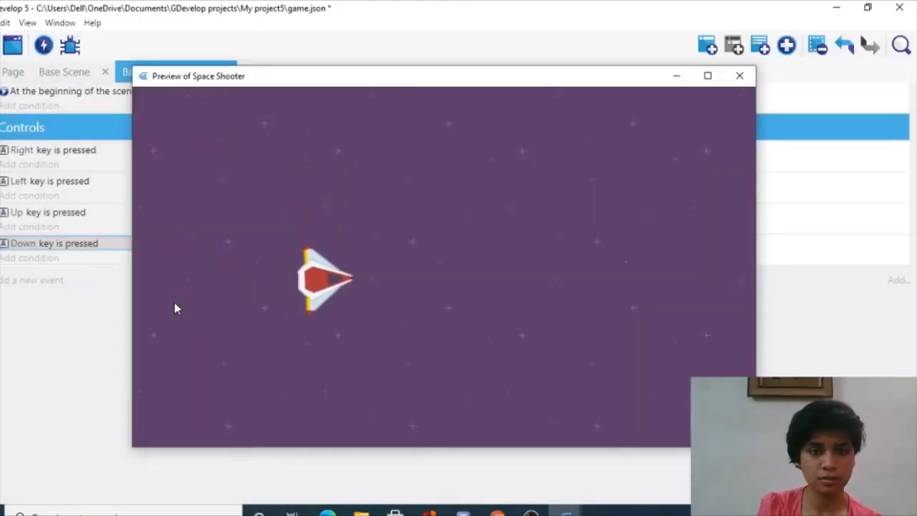
pyautogui.click(740, 75)
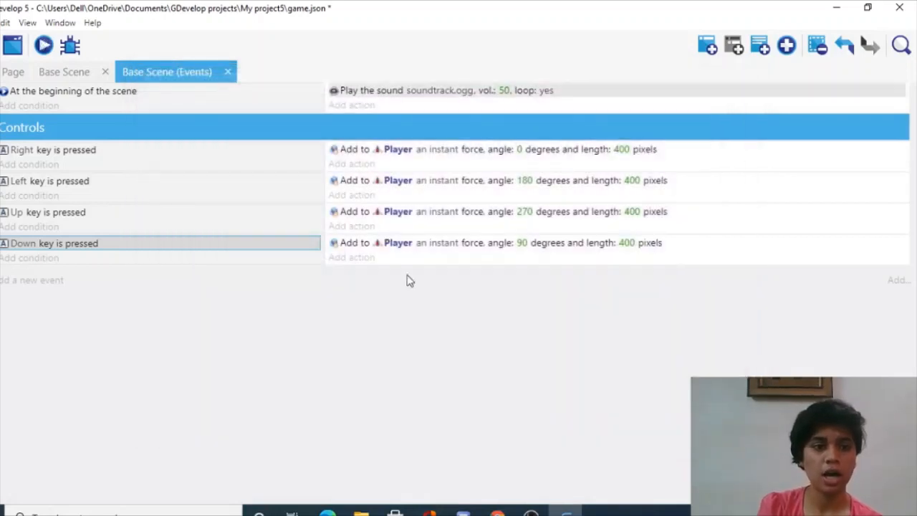
# Add a new event below the Down key event and copy the Down key condition into it
pyautogui.click(46, 282)
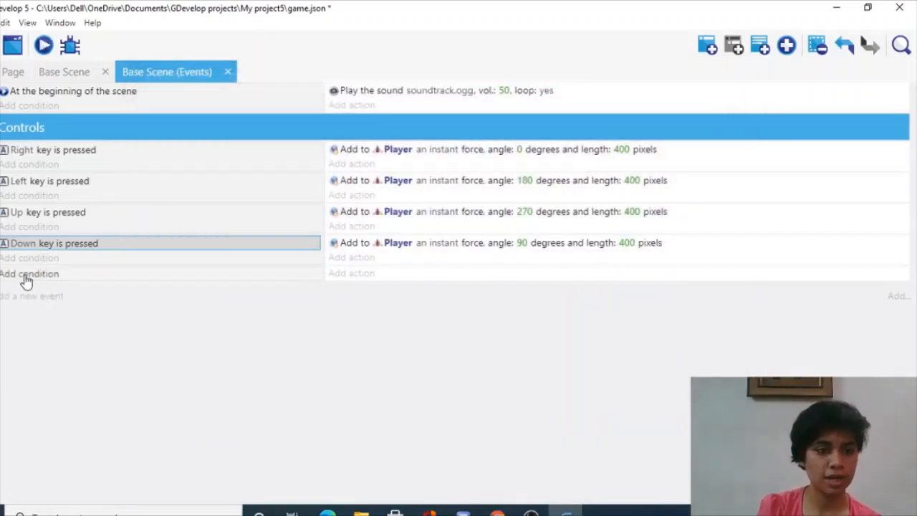
pyautogui.click(24, 281)
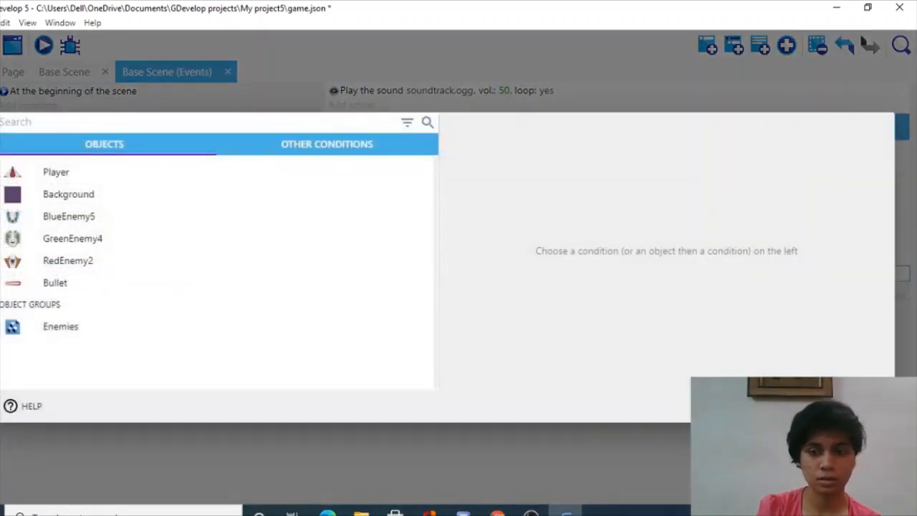
pyautogui.press('Escape')
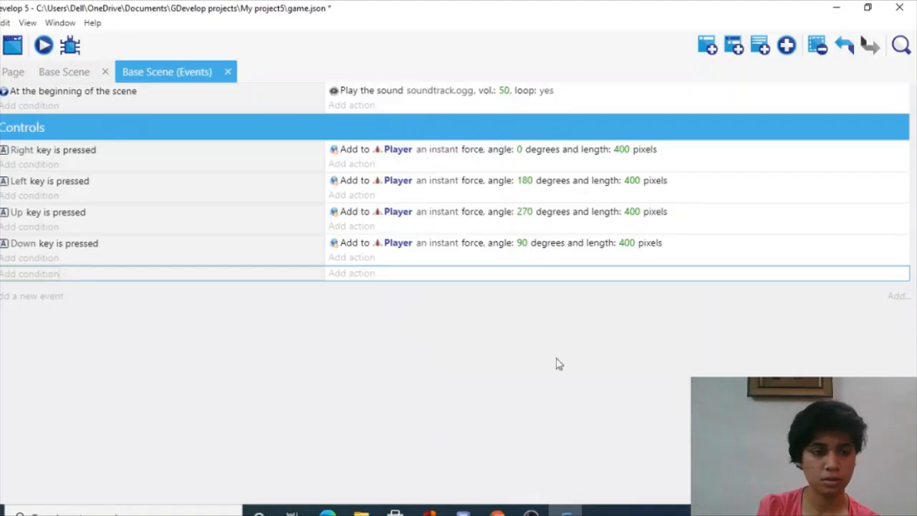
pyautogui.click(21, 243)
pyautogui.click(147, 250)
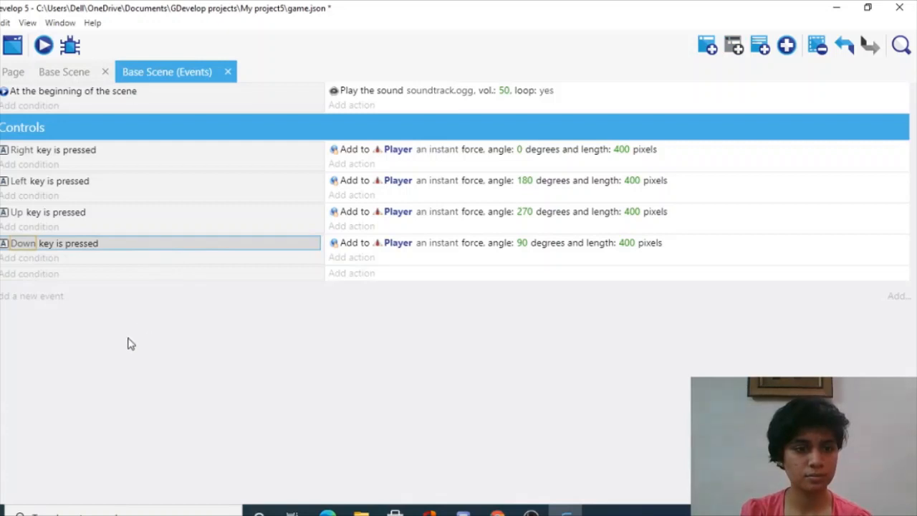
pyautogui.click(101, 249)
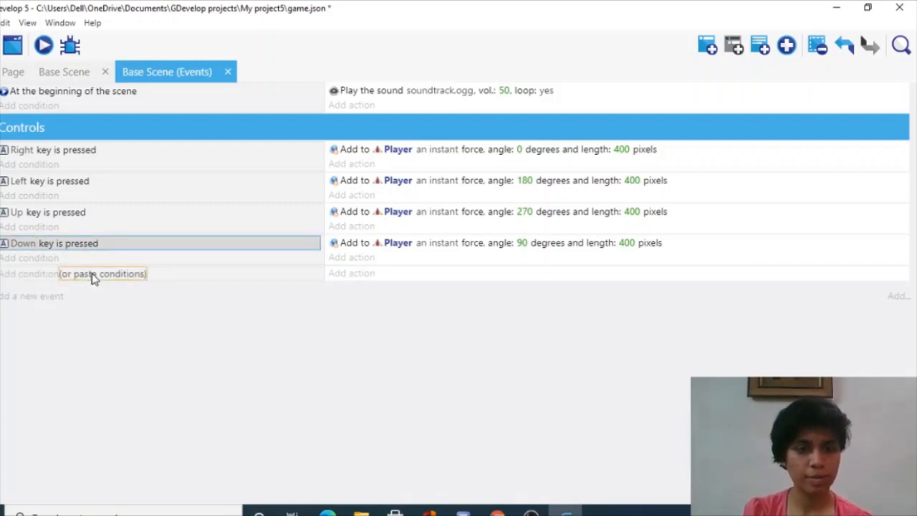
pyautogui.click(91, 274)
pyautogui.click(345, 247)
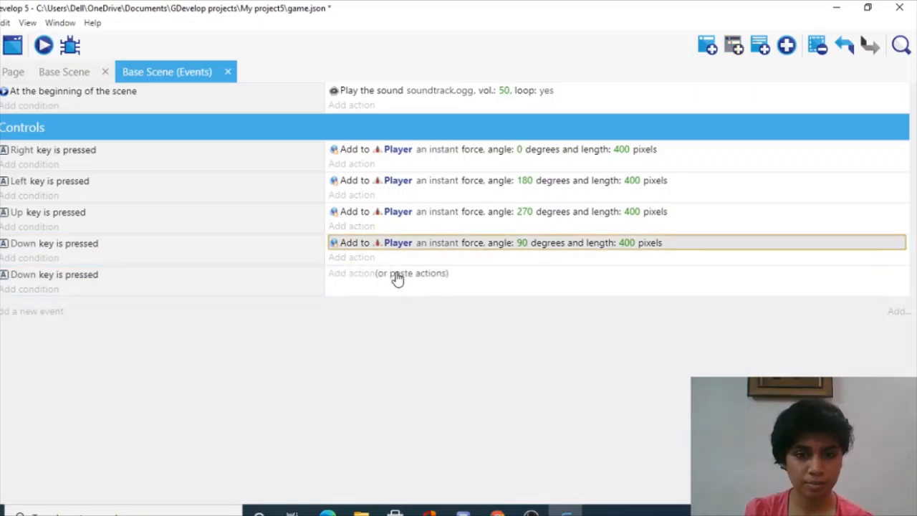
pyautogui.click(310, 376)
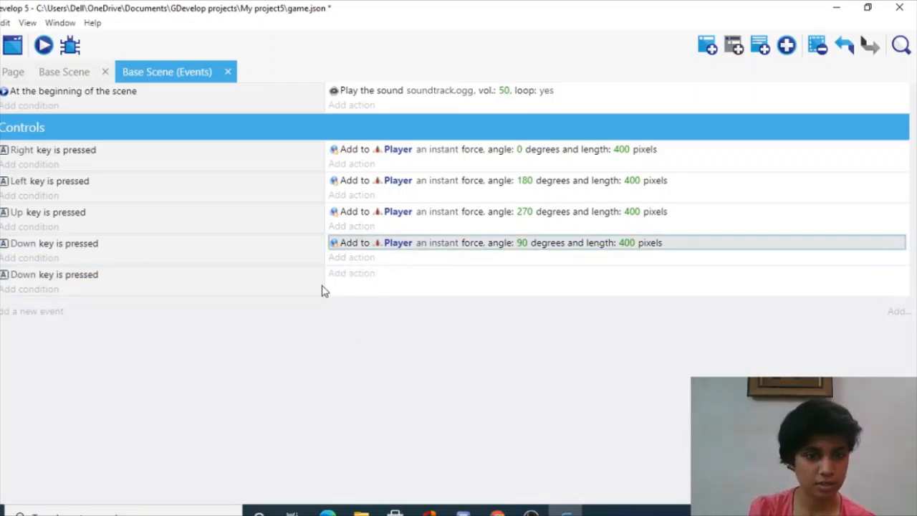
# Change the key in the last event's copied condition to Space
pyautogui.click(23, 275)
pyautogui.press('BackSpace')
pyautogui.press('BackSpace')
pyautogui.press('BackSpace')
pyautogui.press('BackSpace')
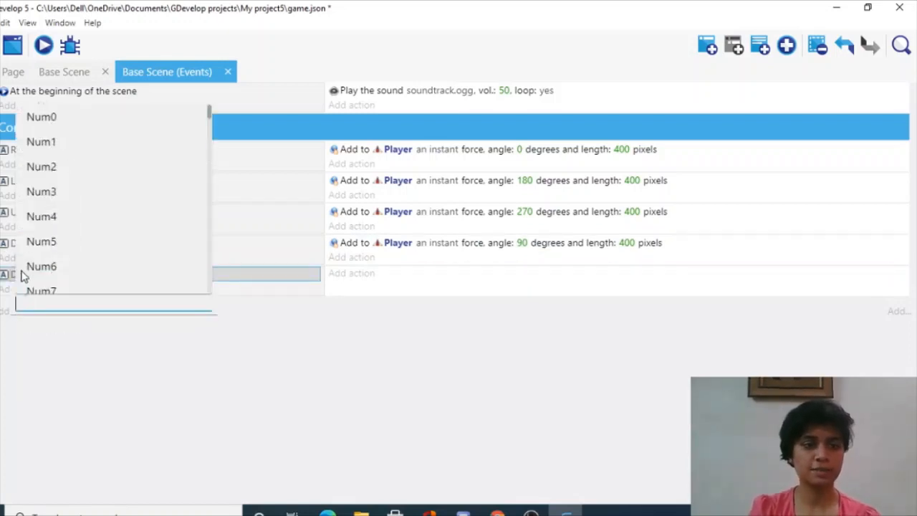
pyautogui.write('Space')
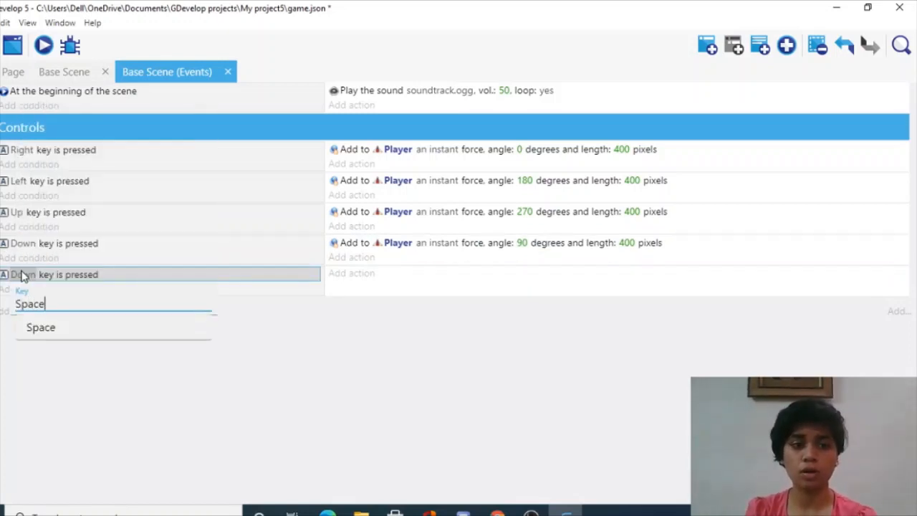
pyautogui.click(56, 334)
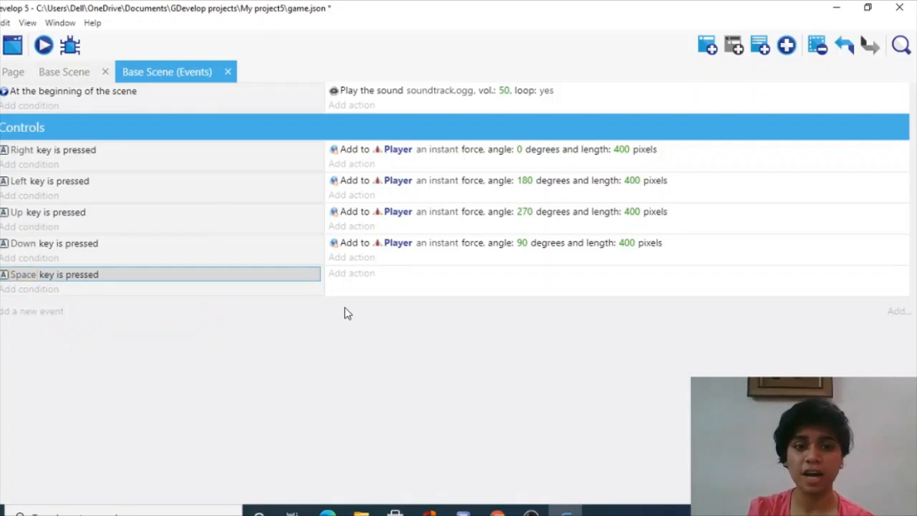
# Start a Fire a bullet action for Player in the Space key event, with the X position set to Player.X()+50
pyautogui.click(338, 273)
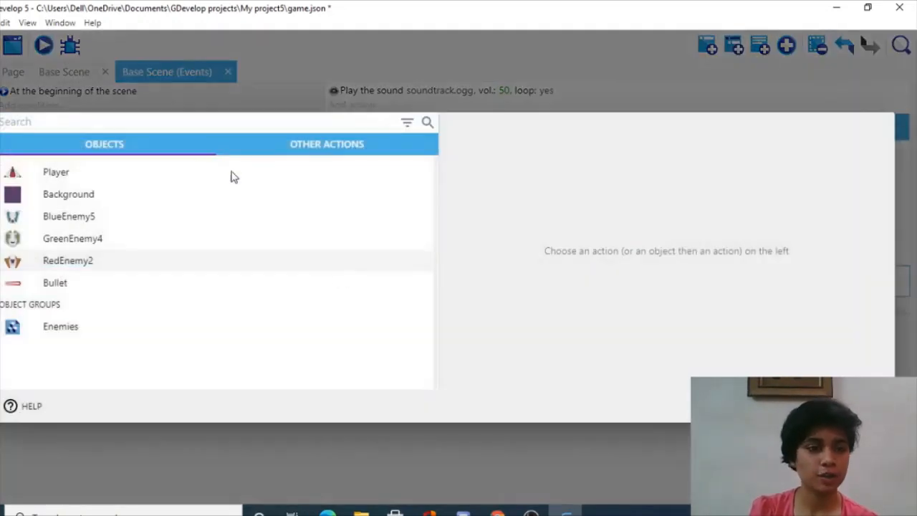
pyautogui.click(180, 175)
pyautogui.click(380, 199)
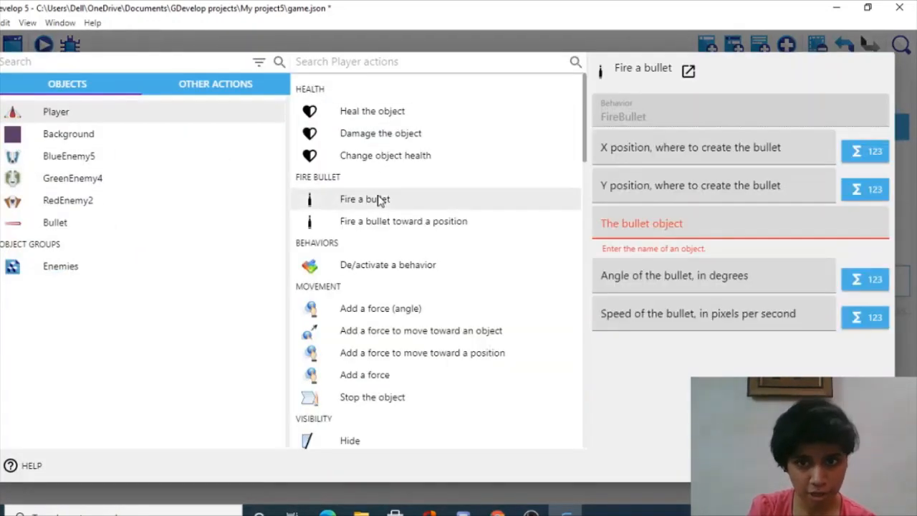
pyautogui.click(625, 154)
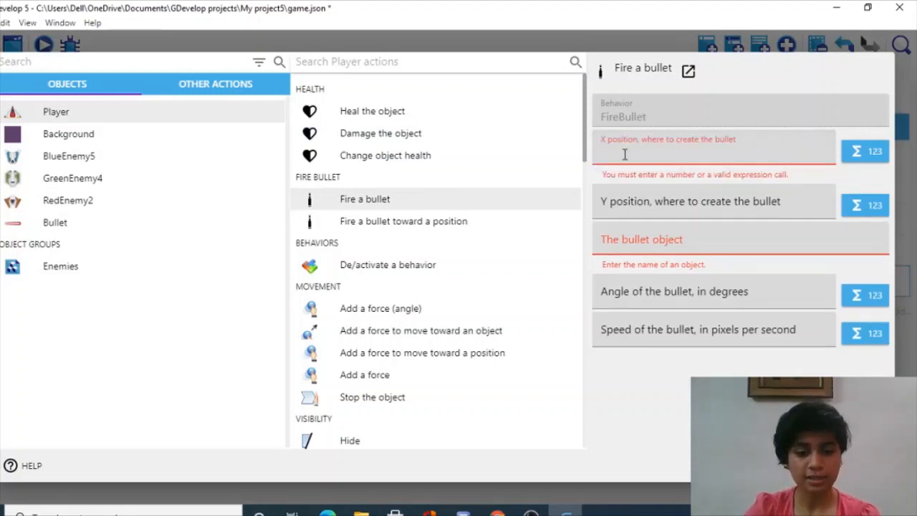
pyautogui.write('Player')
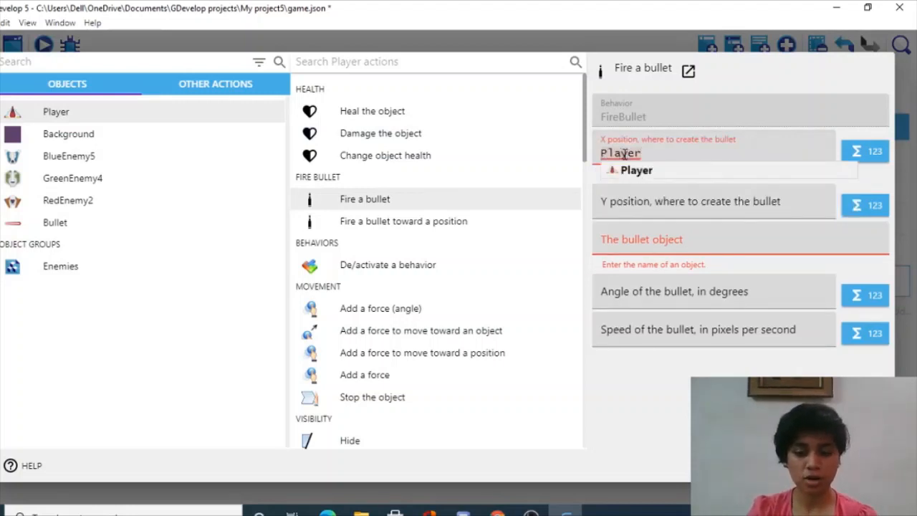
pyautogui.write('.x')
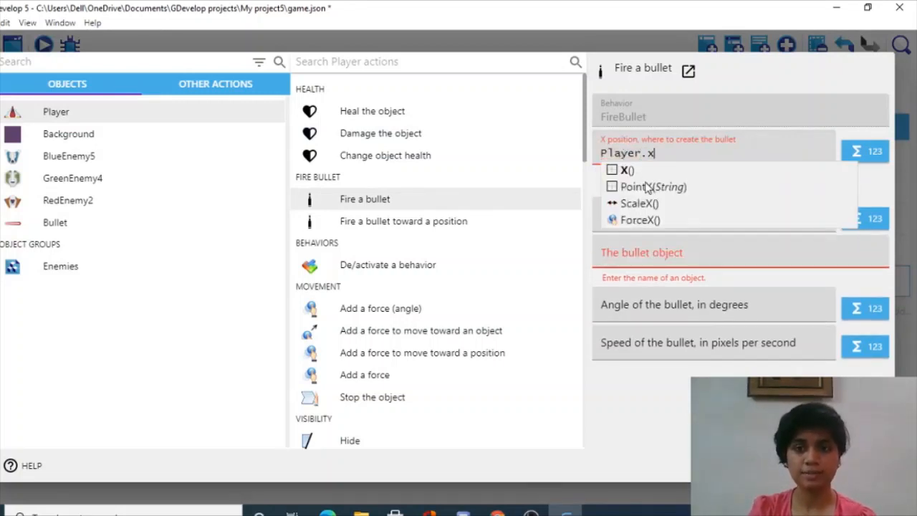
pyautogui.click(628, 171)
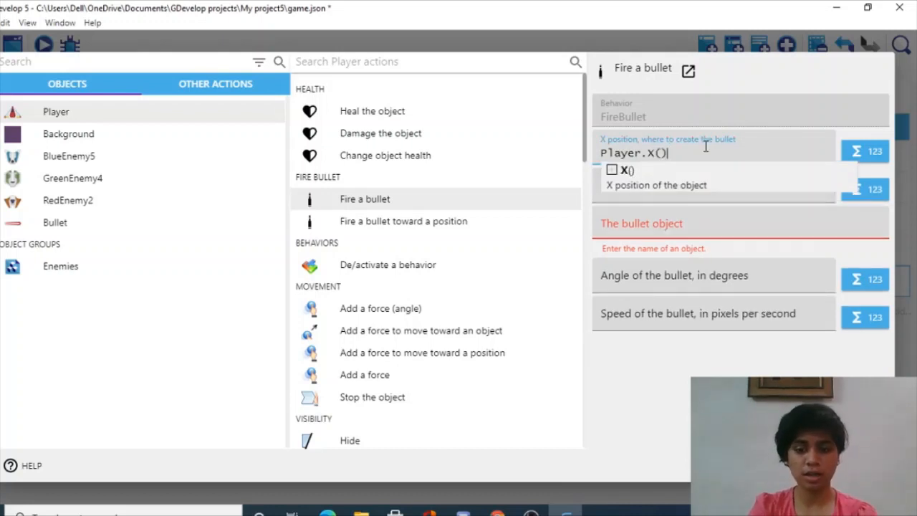
pyautogui.write('+50')
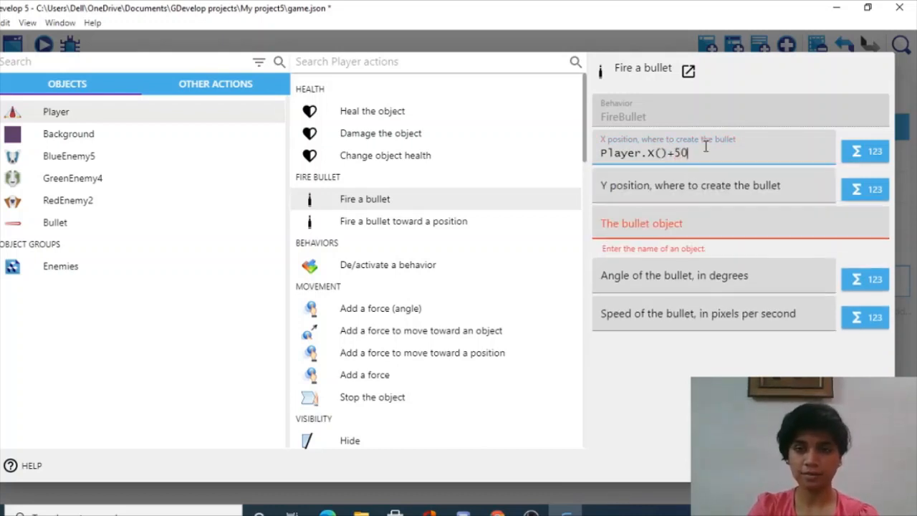
# Set the bullet's Y creation position in the Fire a bullet action to Player.Y()+30
pyautogui.click(675, 192)
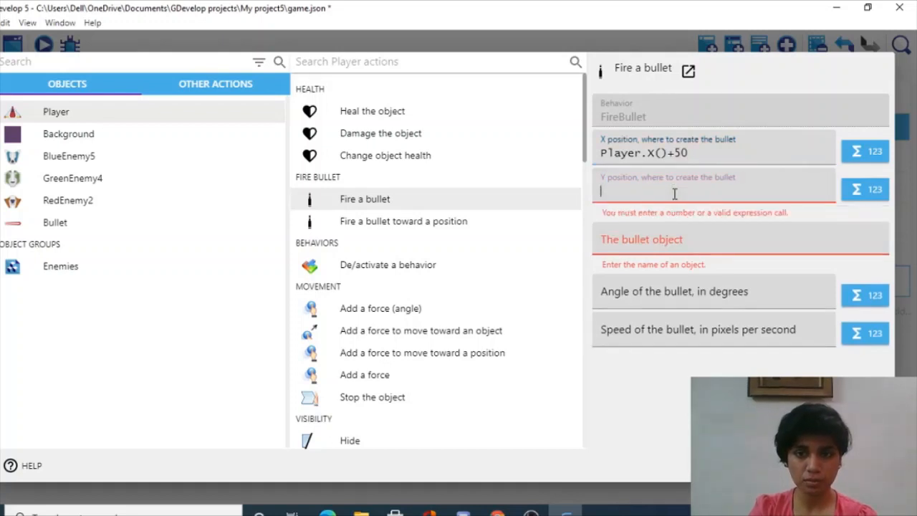
pyautogui.write('Player')
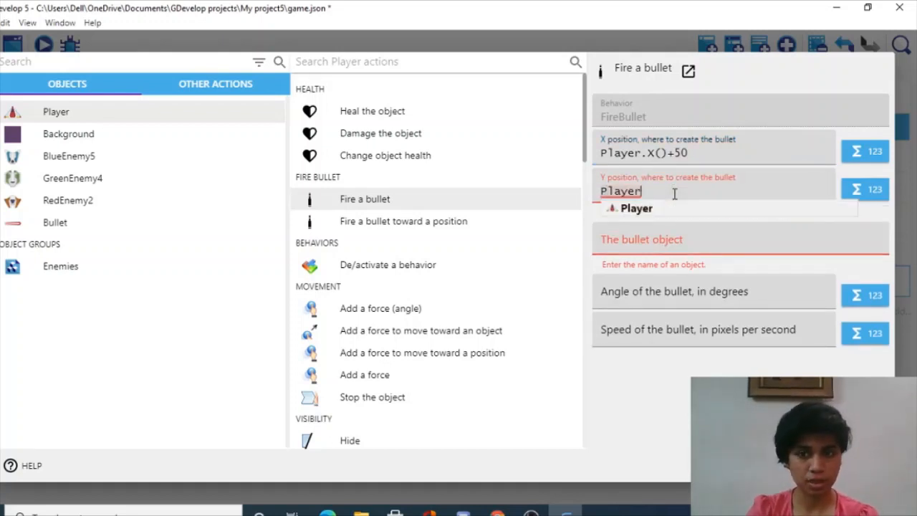
pyautogui.write('.y')
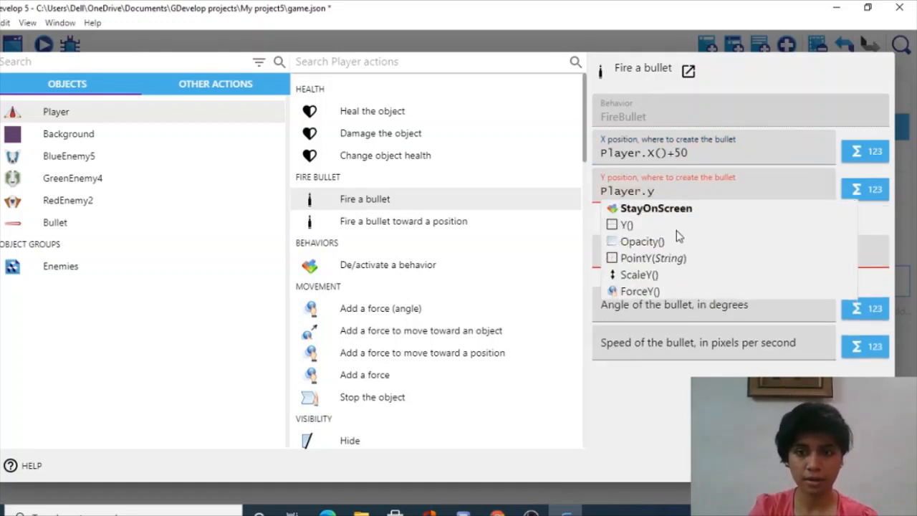
pyautogui.click(670, 227)
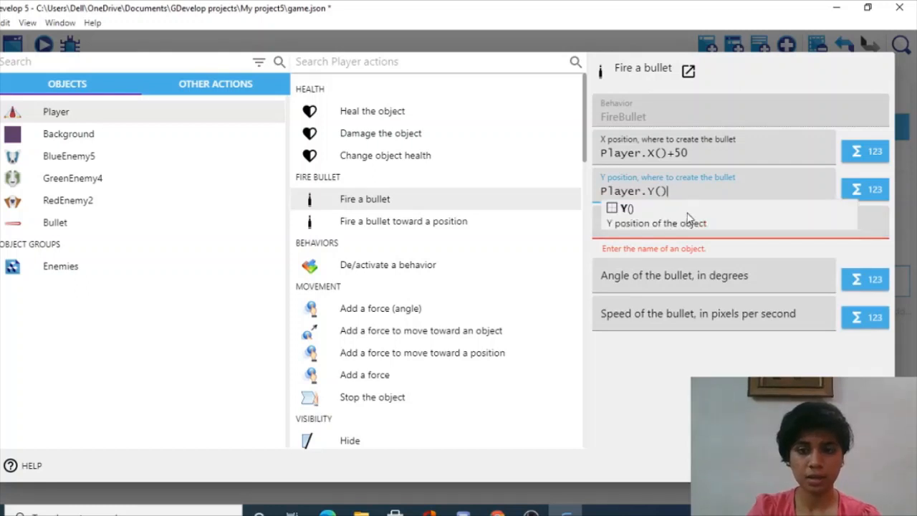
pyautogui.write('+30')
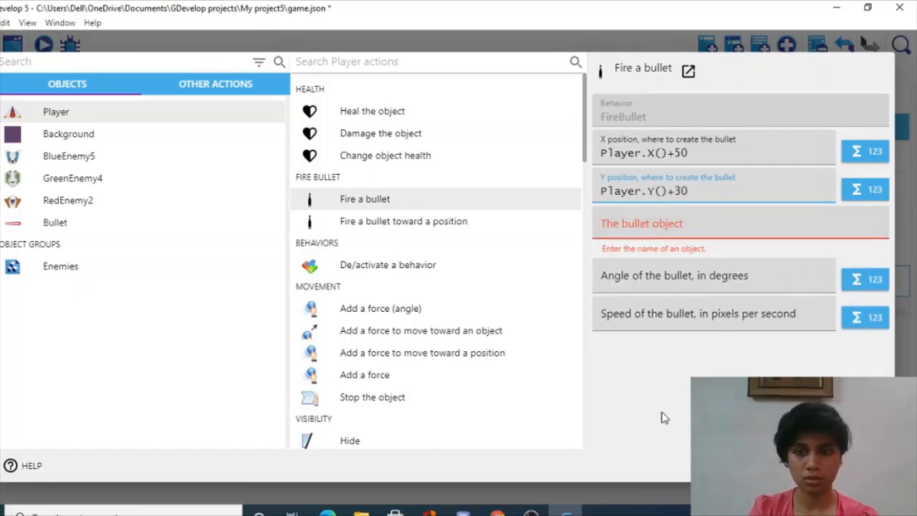
# Choose Bullet as the bullet object, set its angle to 0 and speed to 600, and confirm the action
pyautogui.click(620, 228)
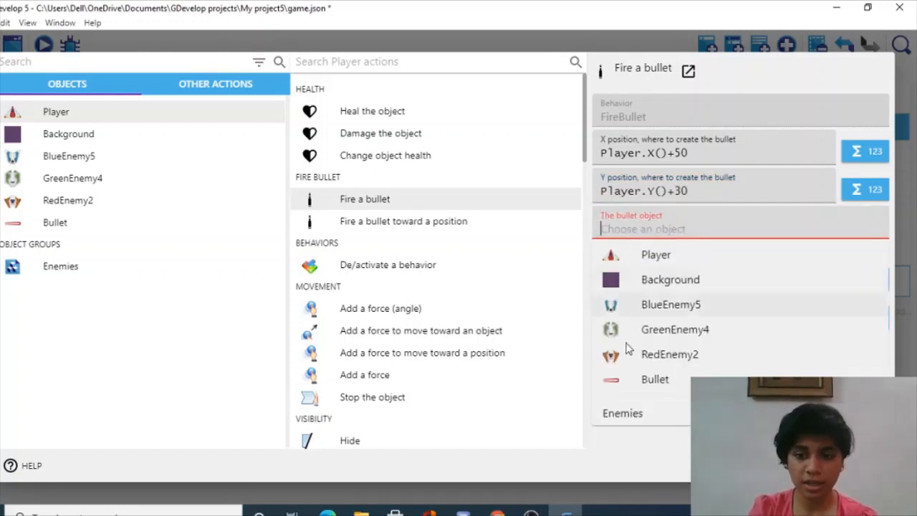
pyautogui.click(622, 387)
pyautogui.click(677, 264)
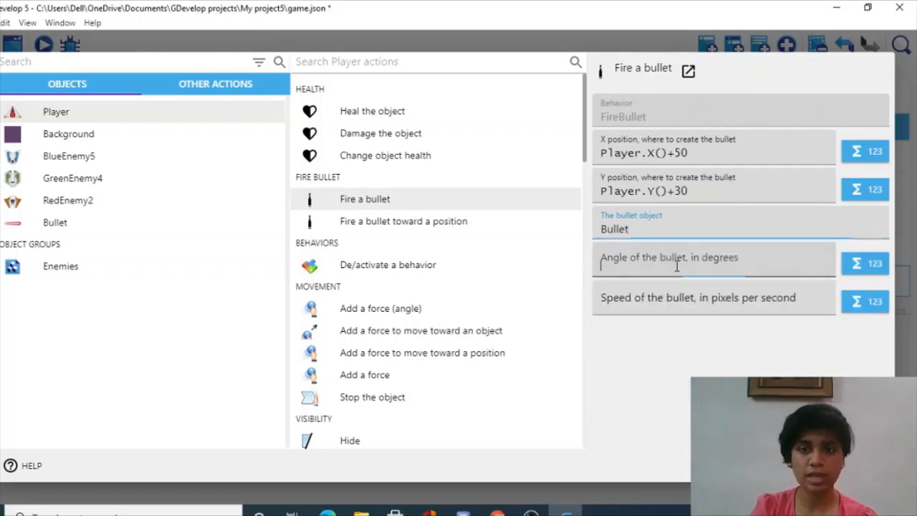
pyautogui.write('0')
pyautogui.click(655, 304)
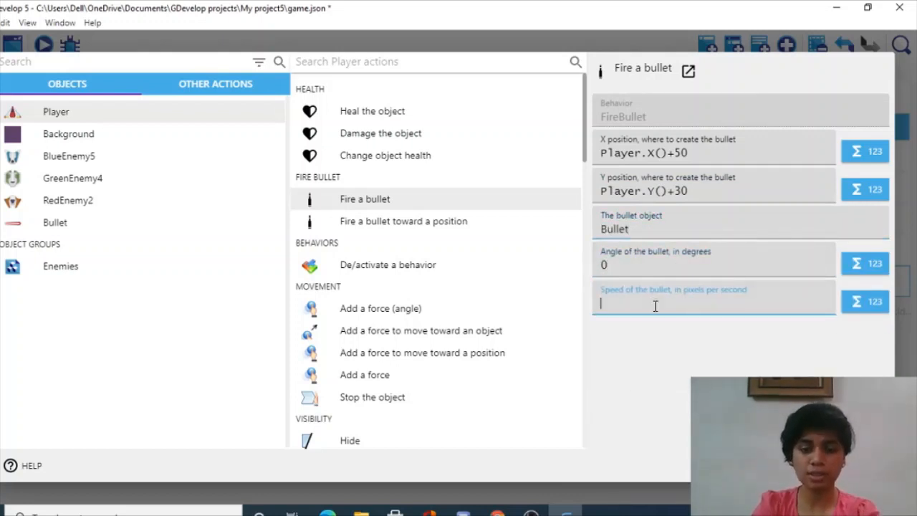
pyautogui.write('600')
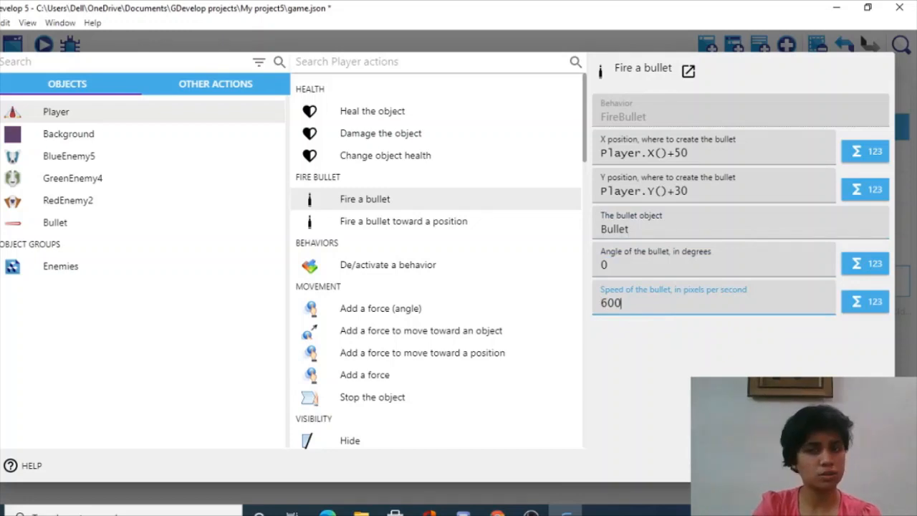
pyautogui.click(867, 465)
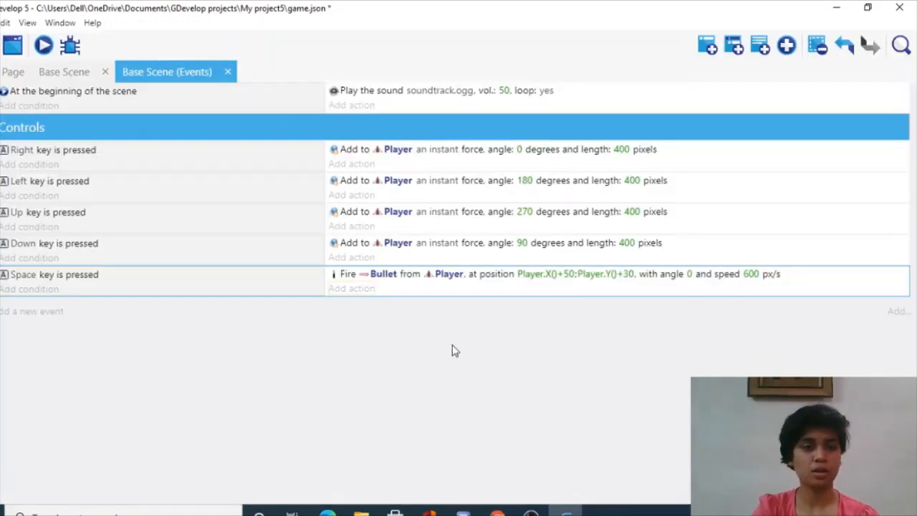
# Preview the scene, test firing bullets while moving the player ship up and down, and close the preview
pyautogui.click(41, 47)
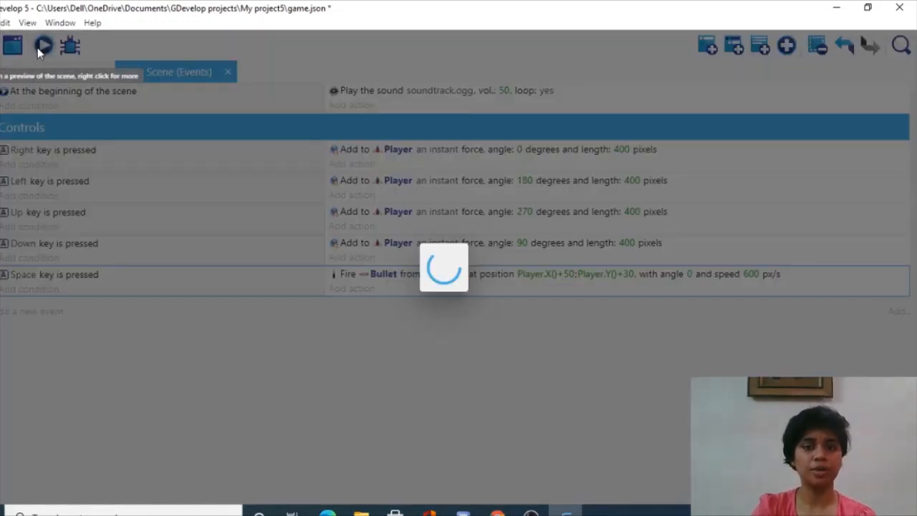
pyautogui.press('space')
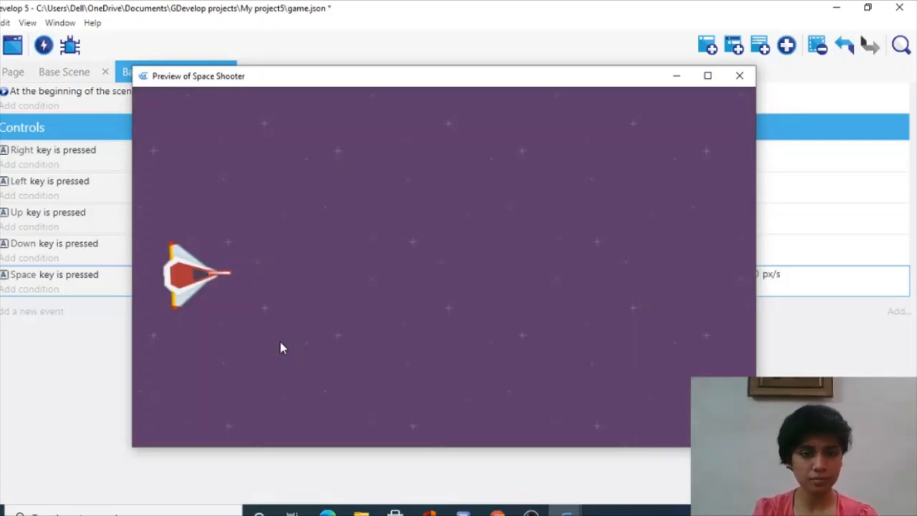
pyautogui.press('Up')
pyautogui.press('Up')
pyautogui.press('space')
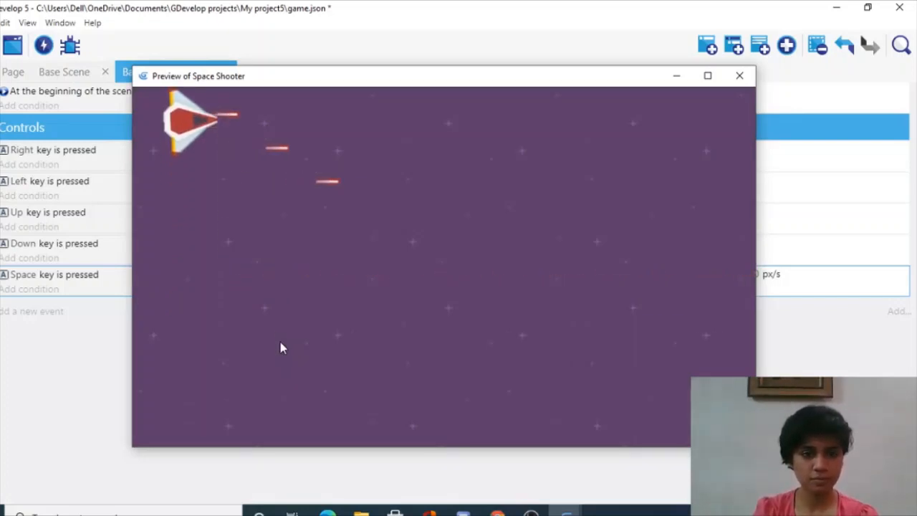
pyautogui.press('Down')
pyautogui.press('Down')
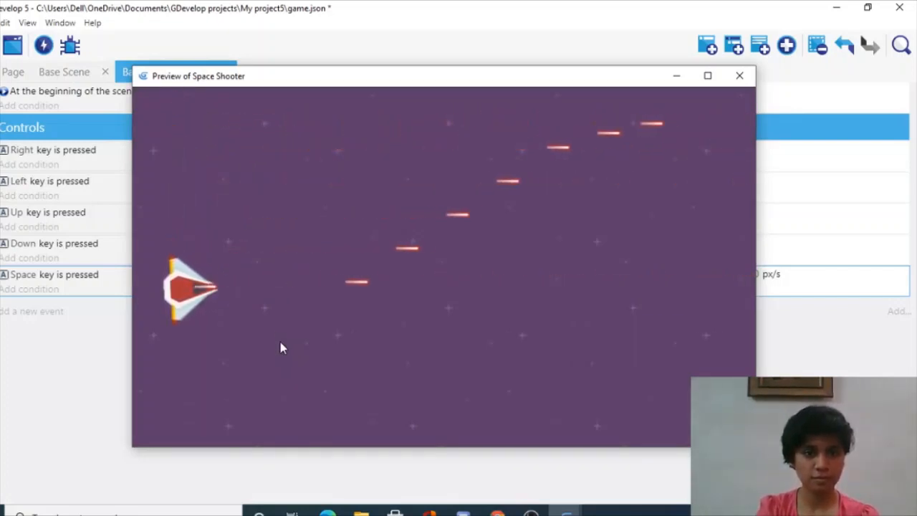
pyautogui.press('Up')
pyautogui.press('Down')
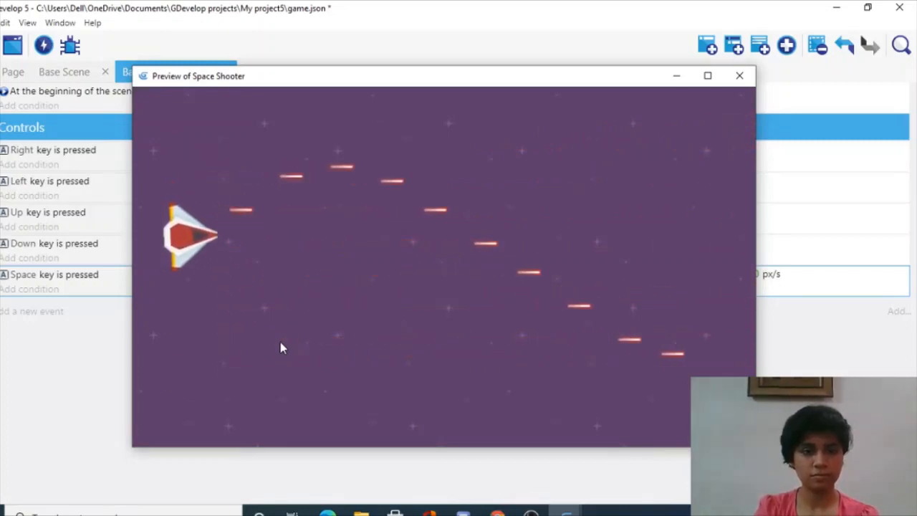
pyautogui.press('Up')
pyautogui.press('Down')
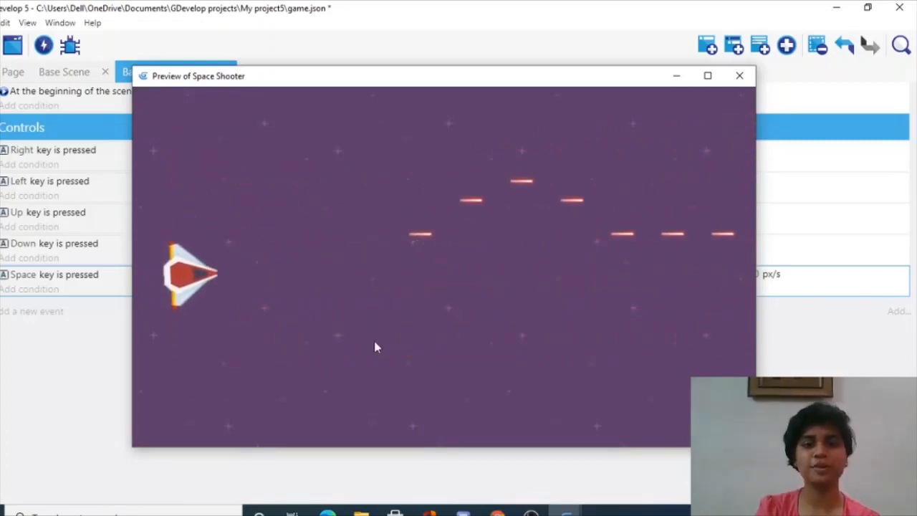
pyautogui.click(742, 78)
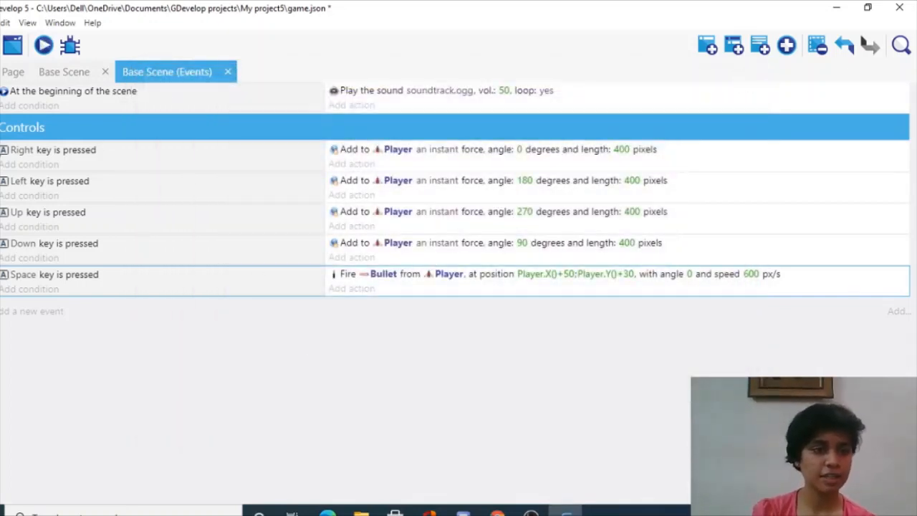
# Nest the Right, Left, Up, Down and Space key events under the Controls group as sub-events
pyautogui.moveTo(2, 156); pyautogui.dragTo(7, 219)
pyautogui.moveTo(3, 260); pyautogui.dragTo(7, 281)
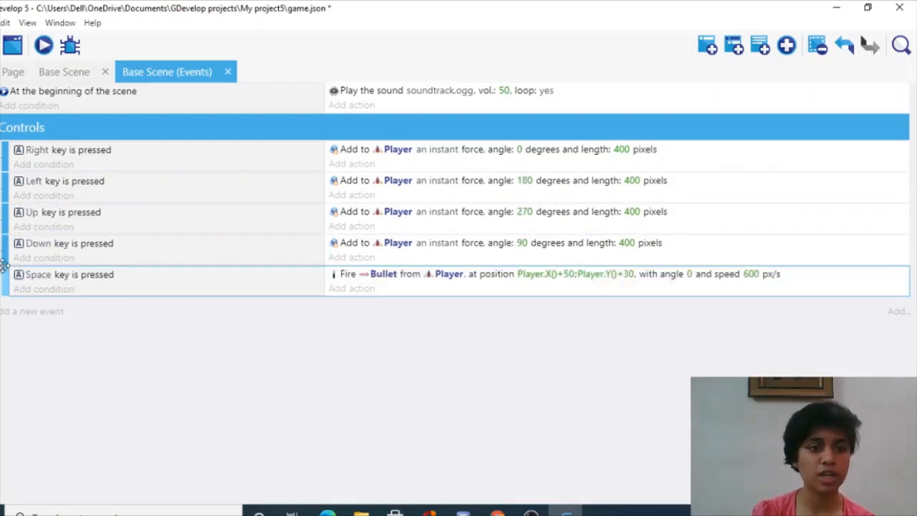
# Collapse the Controls group and add a new empty event below it
pyautogui.click(0, 128)
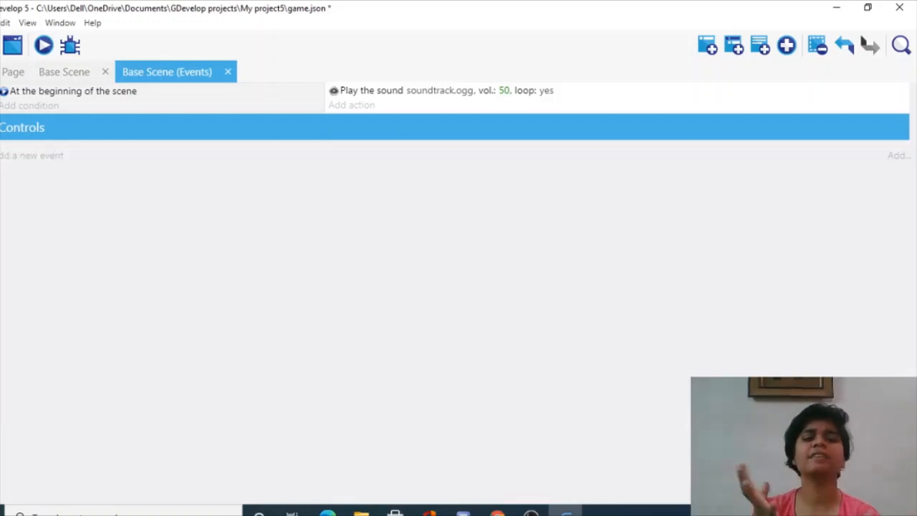
pyautogui.click(3, 157)
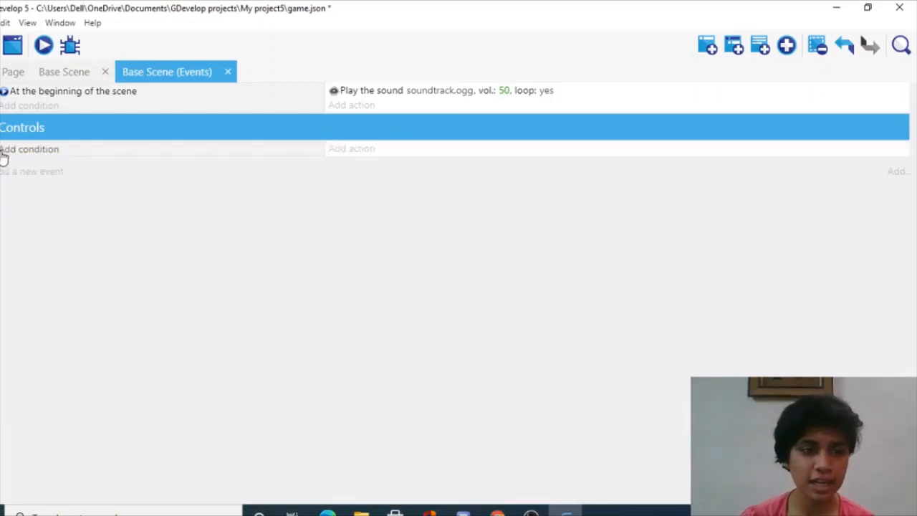
# Start an action in the new event, search the actions for camera and choose Camera center X position
pyautogui.click(351, 149)
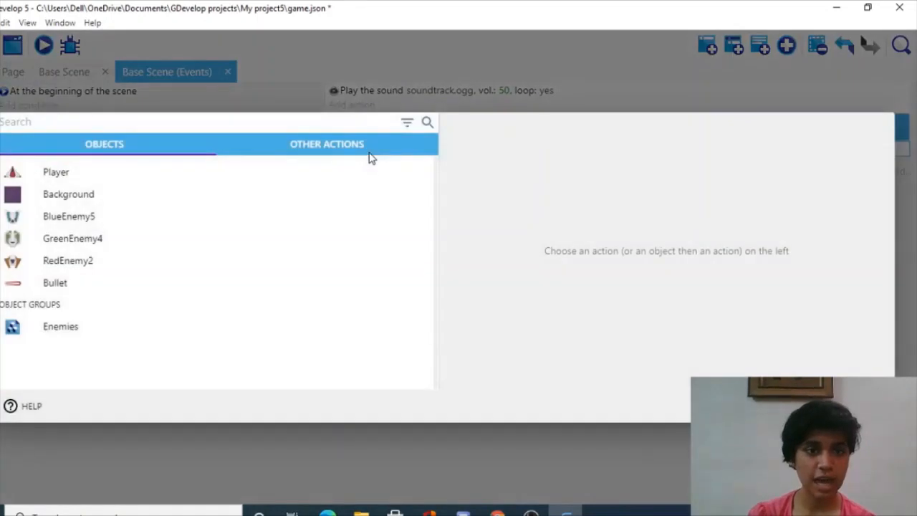
pyautogui.write('cmaer')
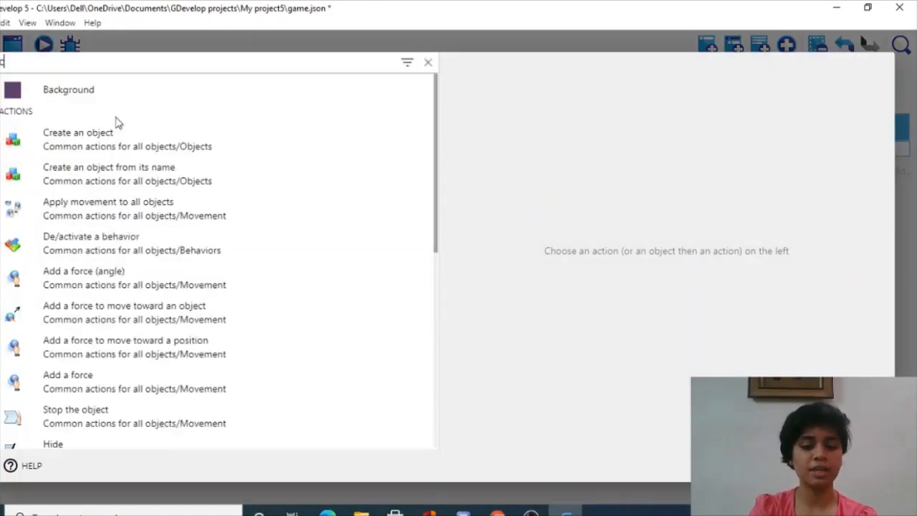
pyautogui.press('BackSpace')
pyautogui.press('BackSpace')
pyautogui.press('BackSpace')
pyautogui.press('BackSpace')
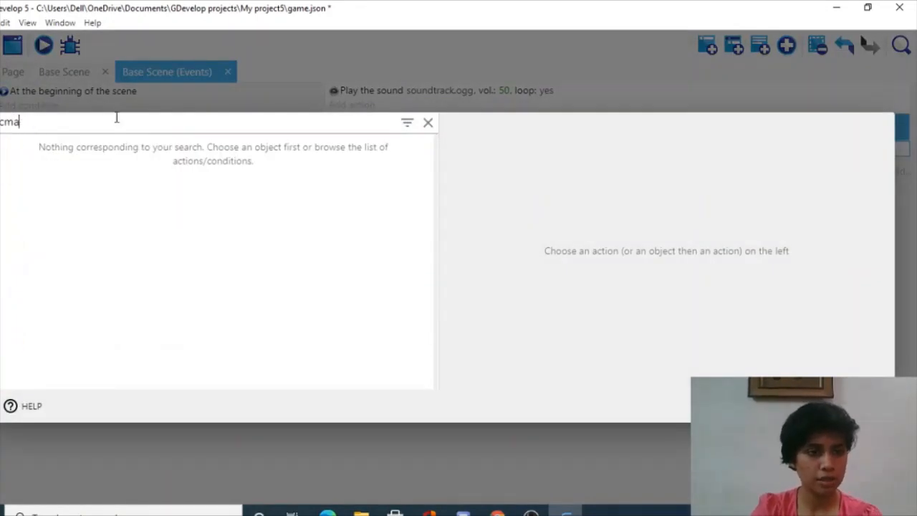
pyautogui.write('amera')
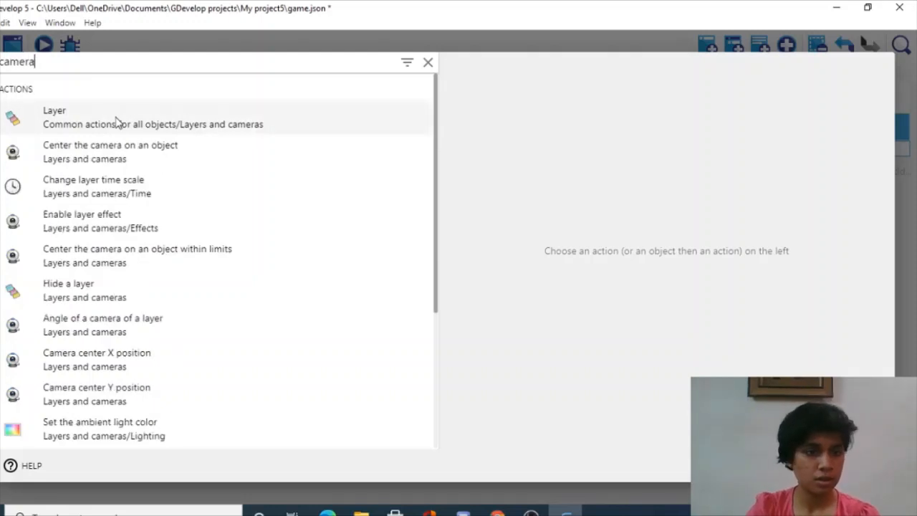
pyautogui.click(93, 362)
# Set the camera center X action's modification sign to + (add) and its value to 150*TimeDelta()
pyautogui.click(570, 110)
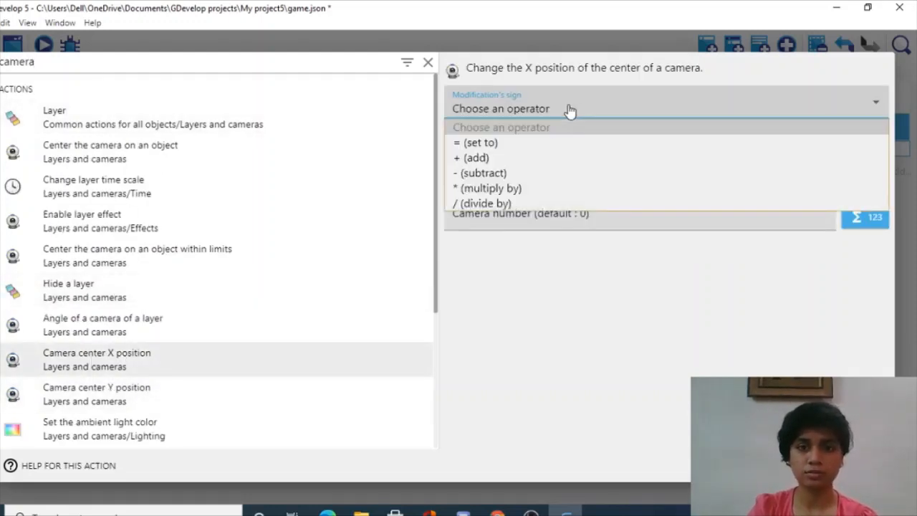
pyautogui.click(522, 156)
pyautogui.click(516, 144)
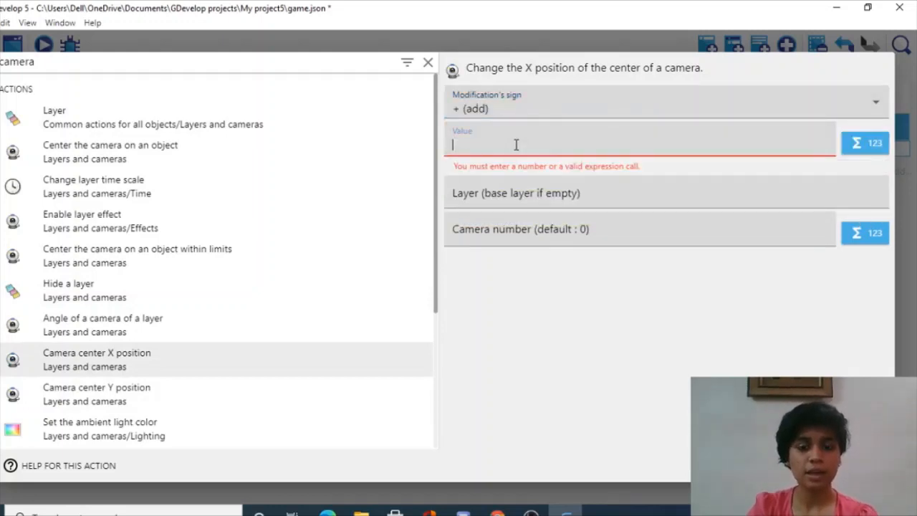
pyautogui.write('40')
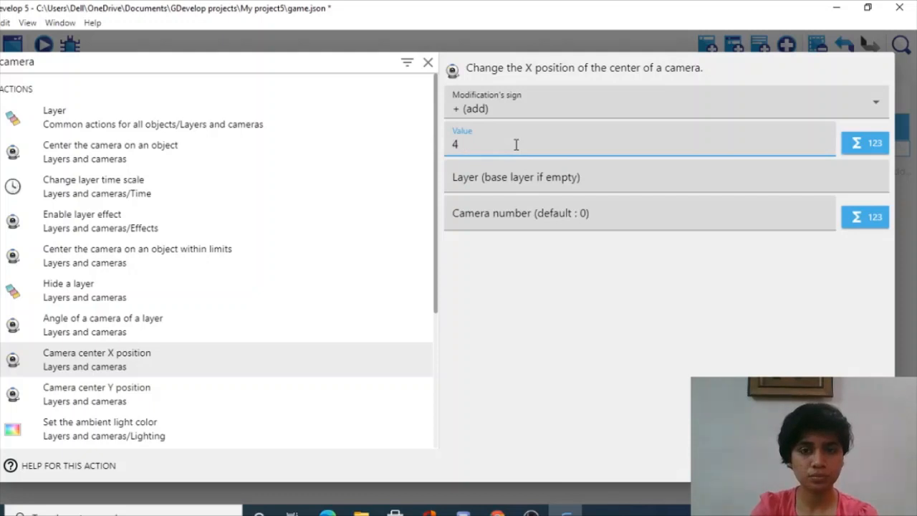
pyautogui.press('BackSpace')
pyautogui.write('150')
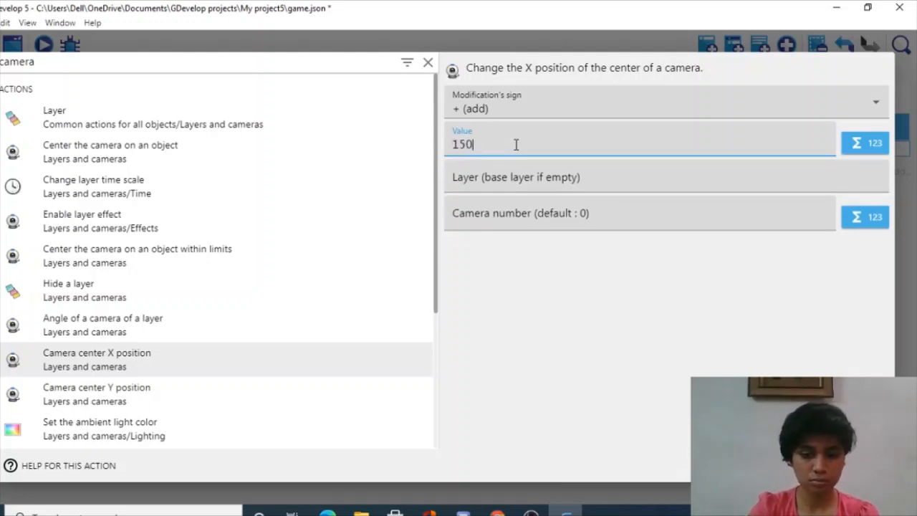
pyautogui.write('*')
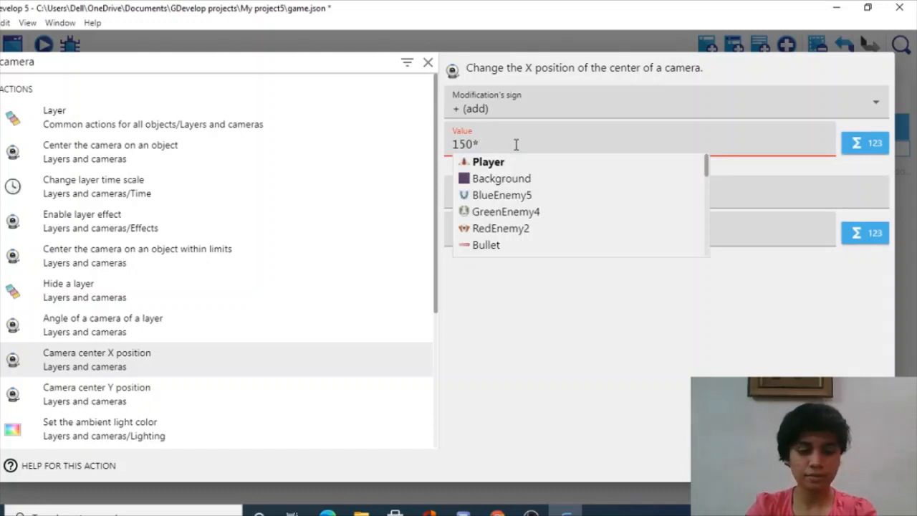
pyautogui.write('Time')
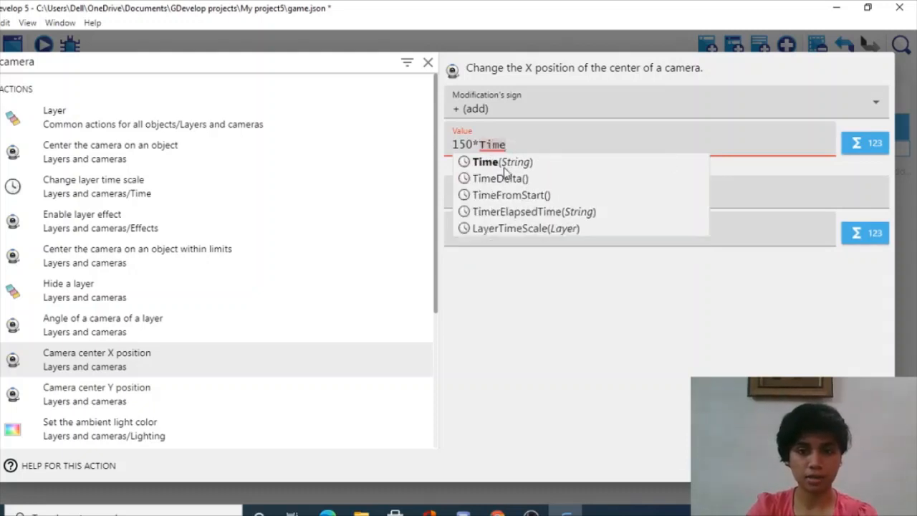
pyautogui.click(503, 179)
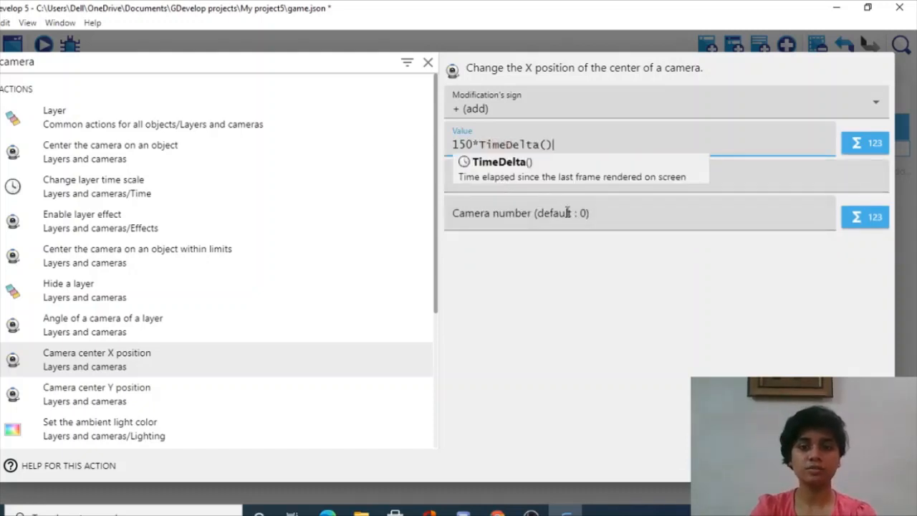
# Finish the camera center X position action with 150*TimeDelta() added, leaving it on the base layer
pyautogui.click(558, 335)
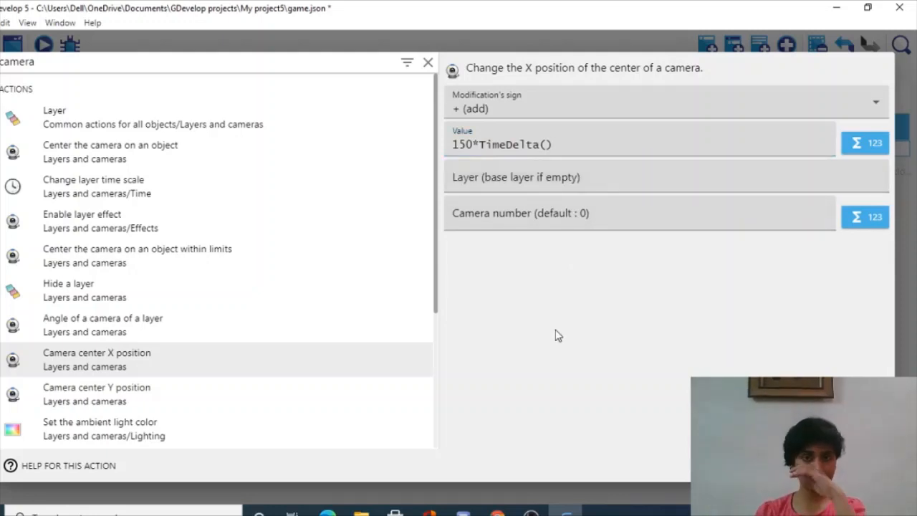
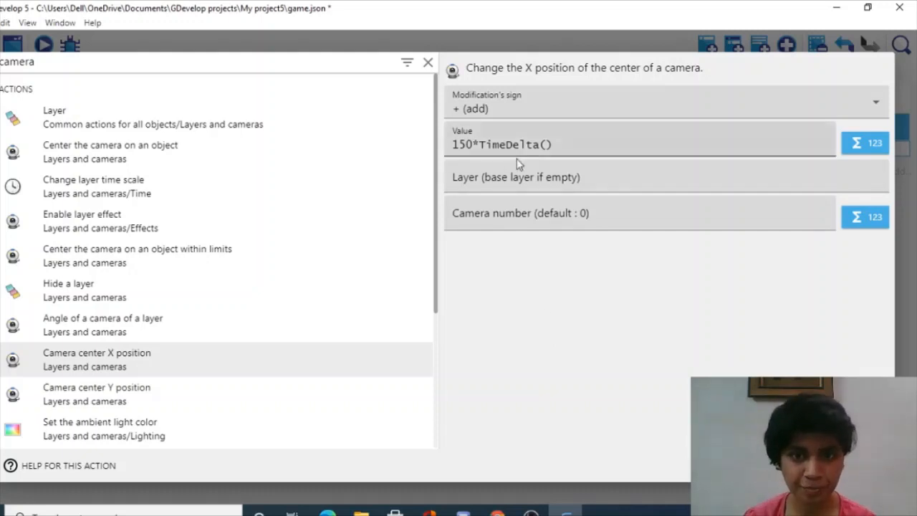
pyautogui.click(484, 183)
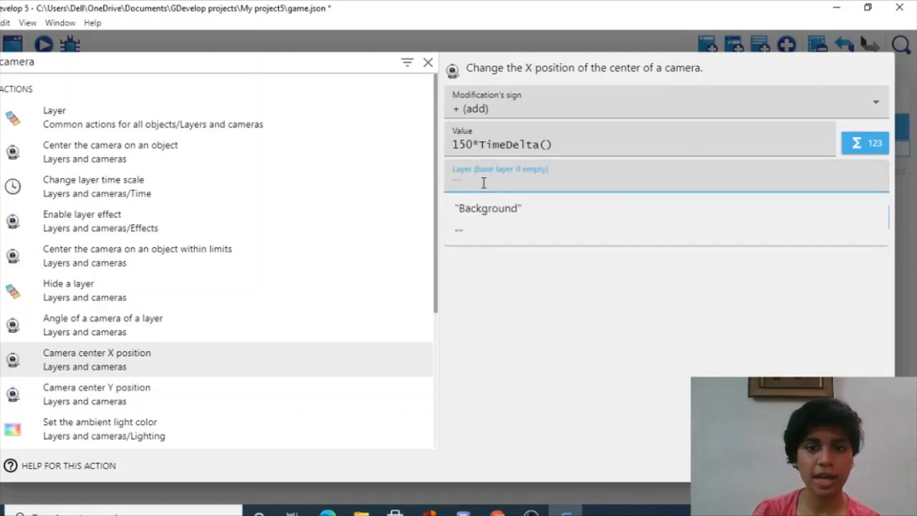
pyautogui.click(481, 276)
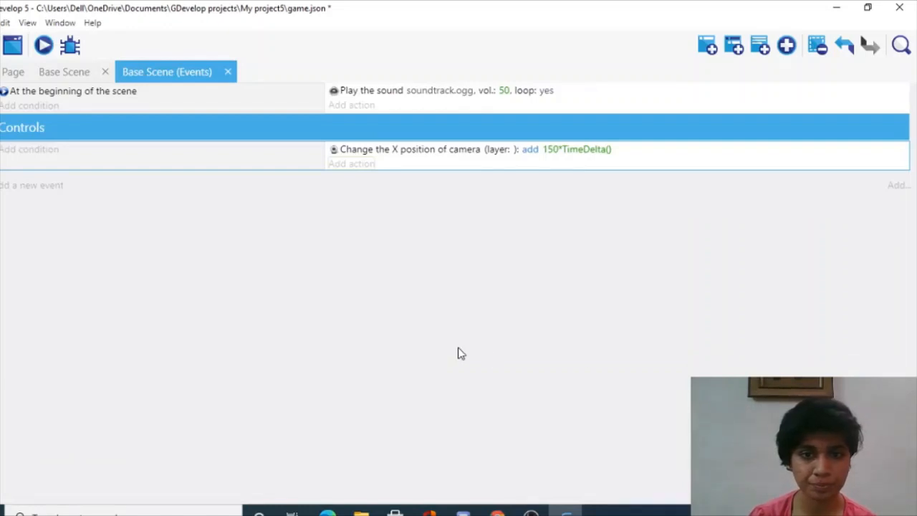
# Add an Image X Offset action for the Background object to the same event, adding 40*TimeDelta()
pyautogui.click(359, 173)
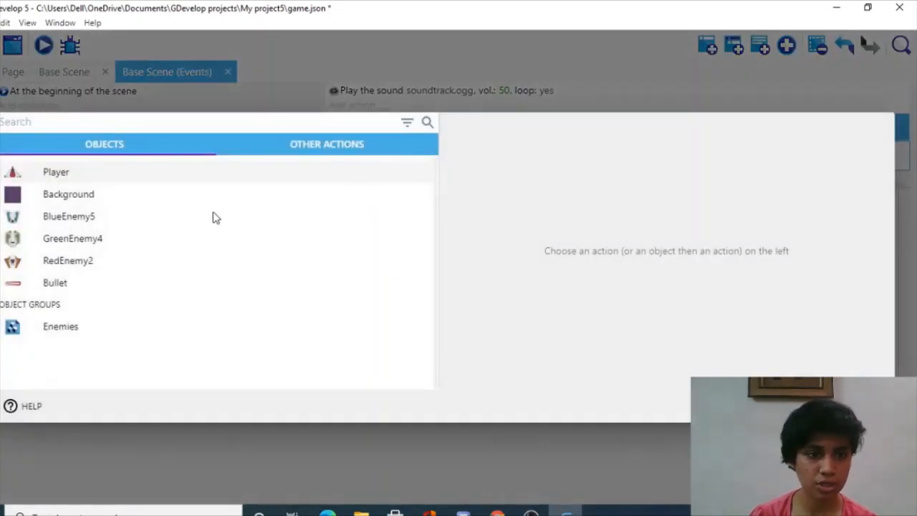
pyautogui.click(99, 194)
pyautogui.scroll(-5, 382, 382)
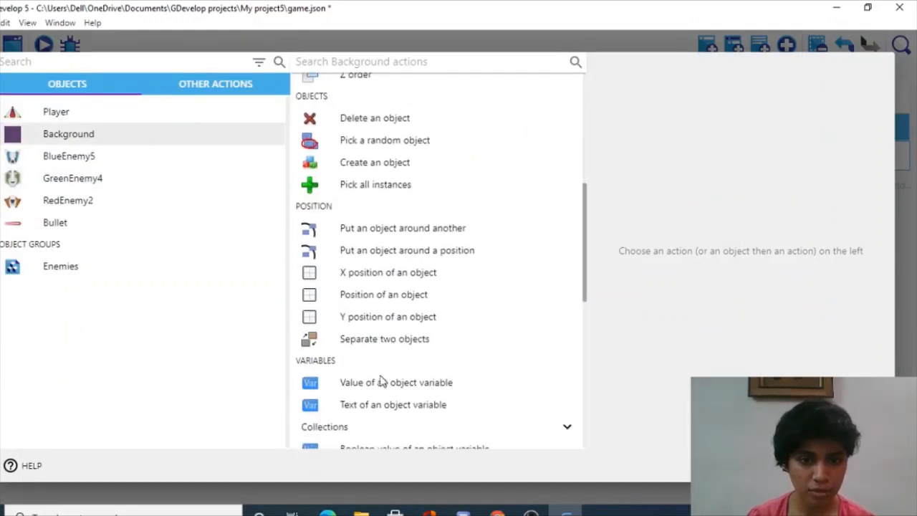
pyautogui.scroll(-10, 371, 354)
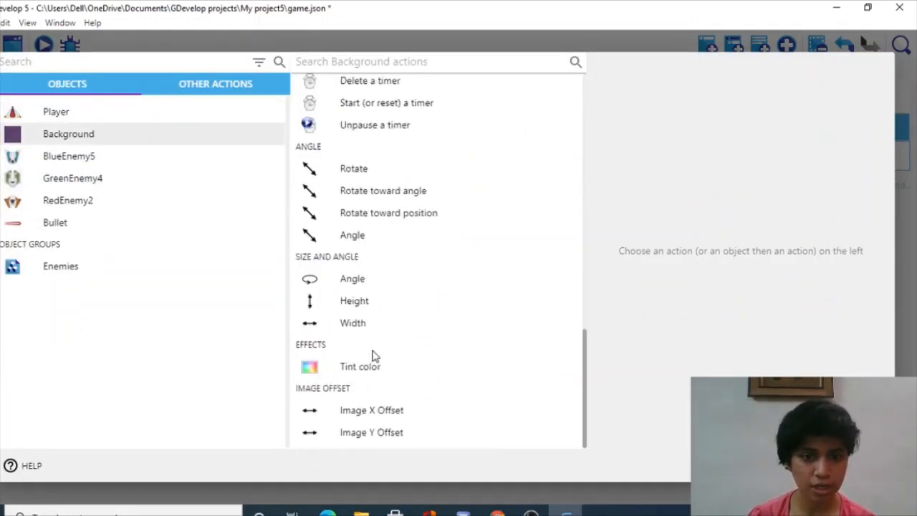
pyautogui.click(347, 414)
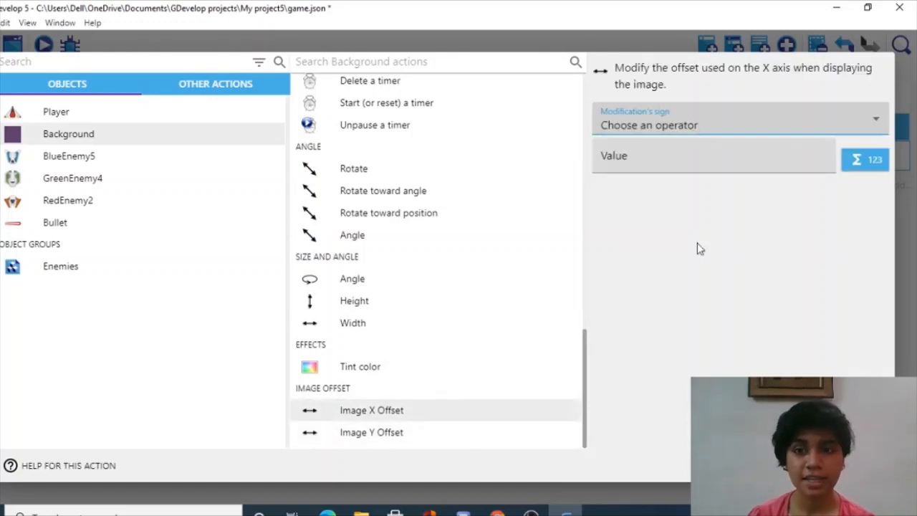
pyautogui.click(660, 128)
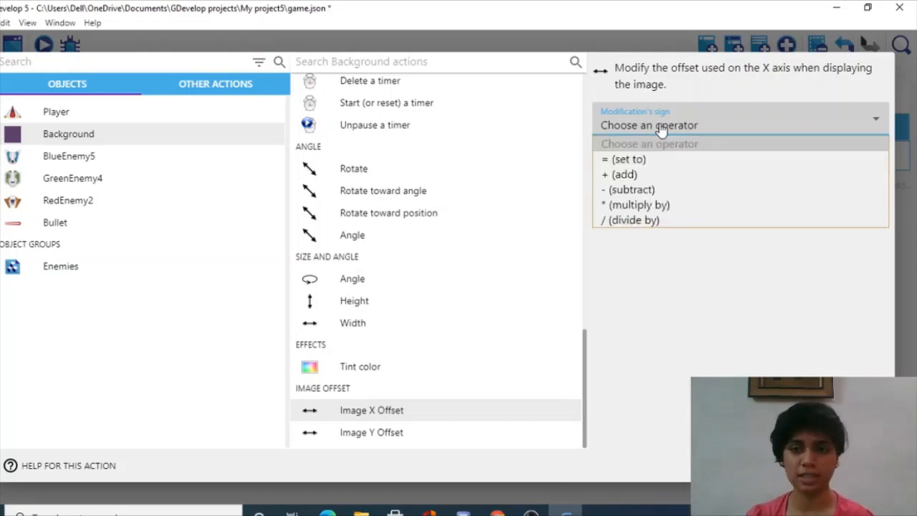
pyautogui.click(625, 174)
pyautogui.click(619, 158)
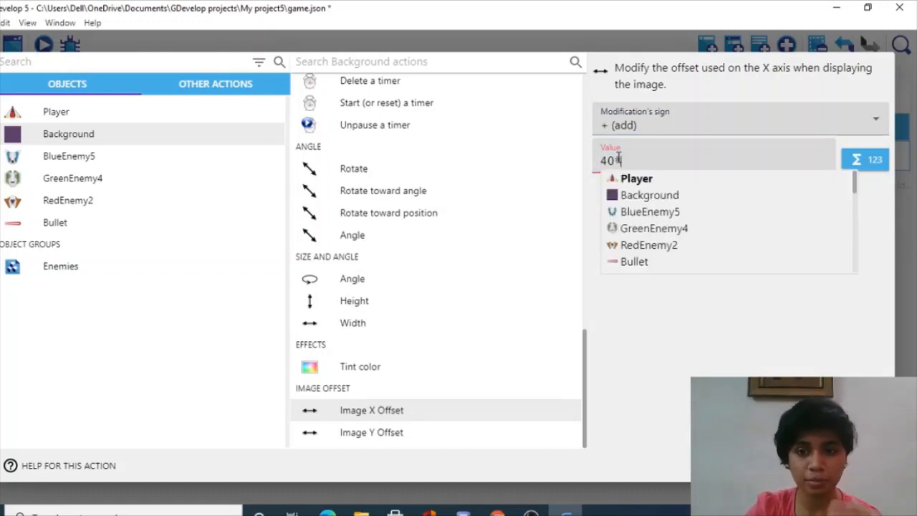
pyautogui.write('40*Time')
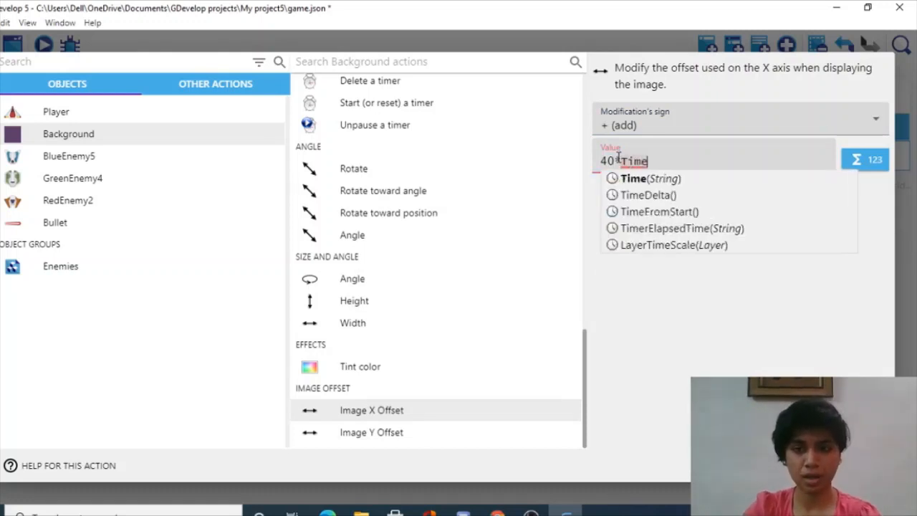
pyautogui.click(639, 196)
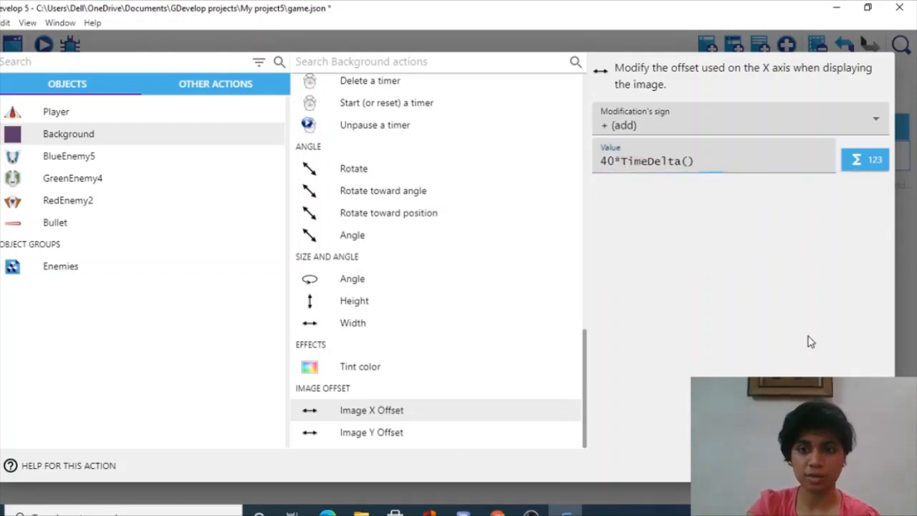
pyautogui.click(865, 466)
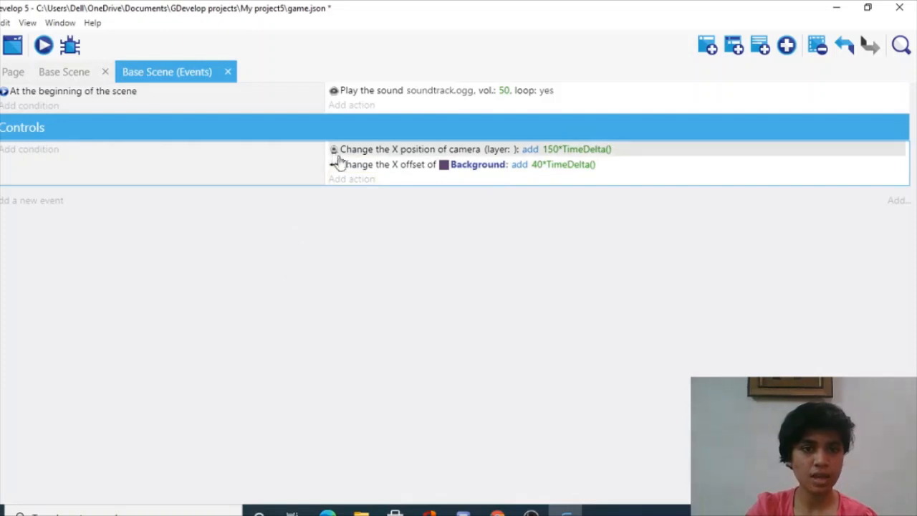
# Preview the scene to check the camera and background movement, and close the preview
pyautogui.click(349, 180)
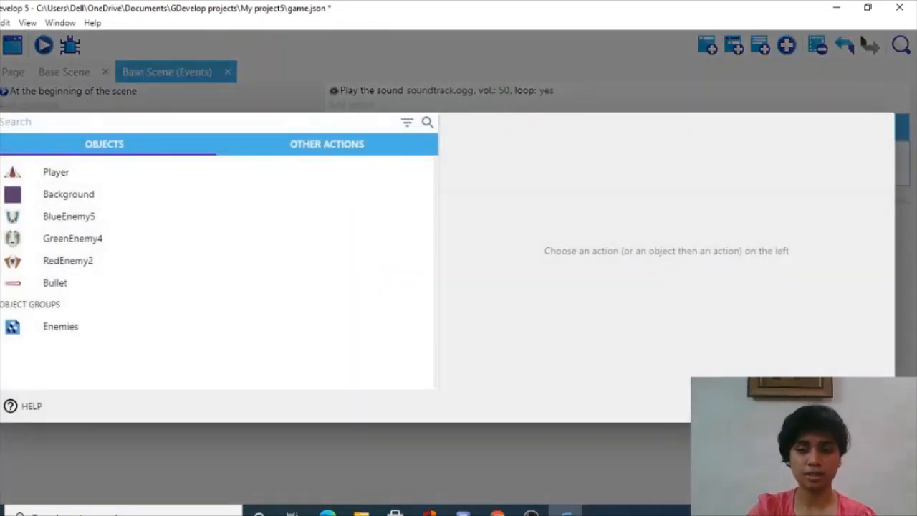
pyautogui.press('Escape')
pyautogui.click(44, 46)
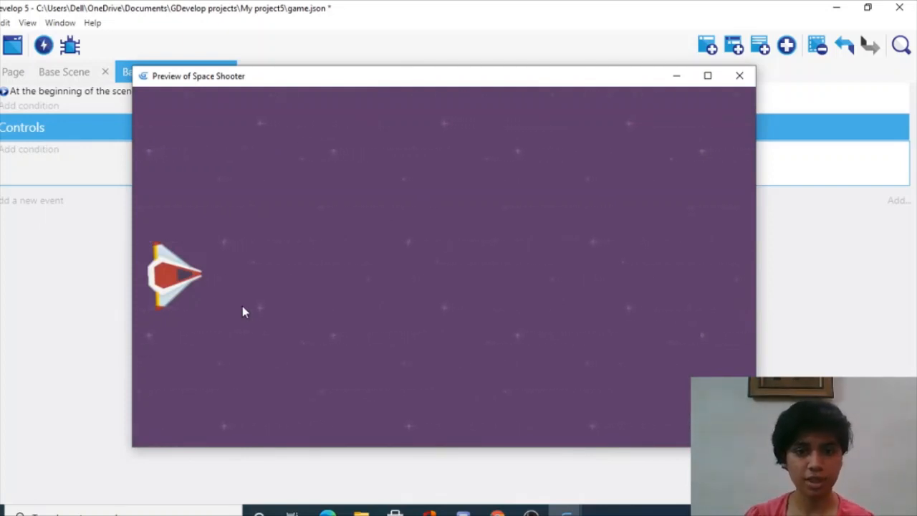
pyautogui.click(740, 75)
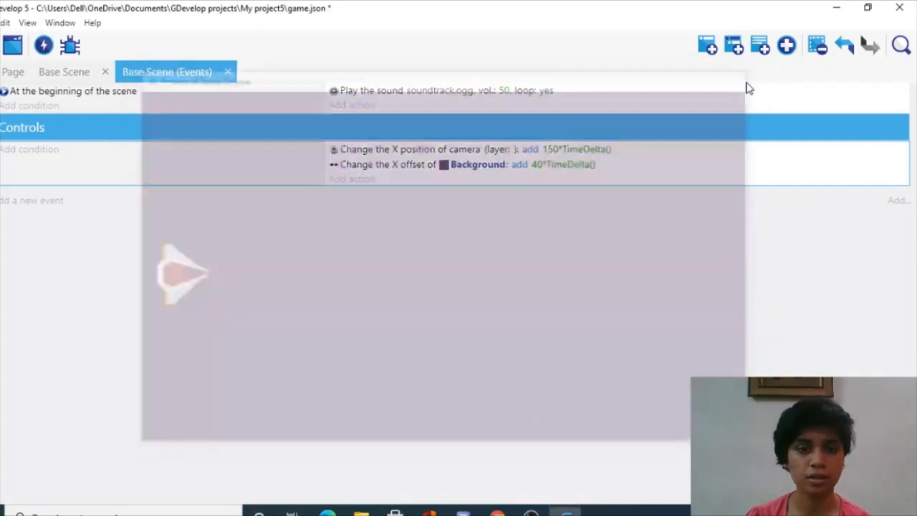
# Add an instant force of 150 on the X axis and 0 on the Y axis to Player, and preview the scene
pyautogui.click(350, 180)
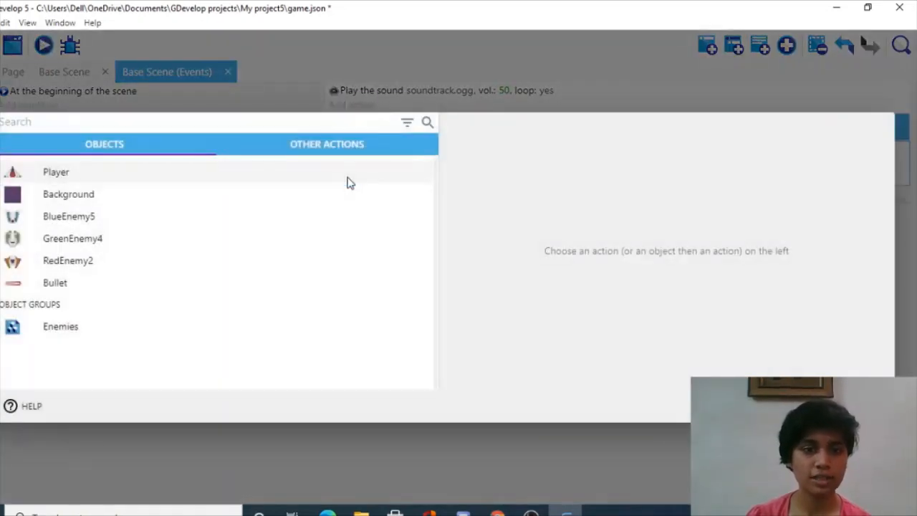
pyautogui.click(158, 173)
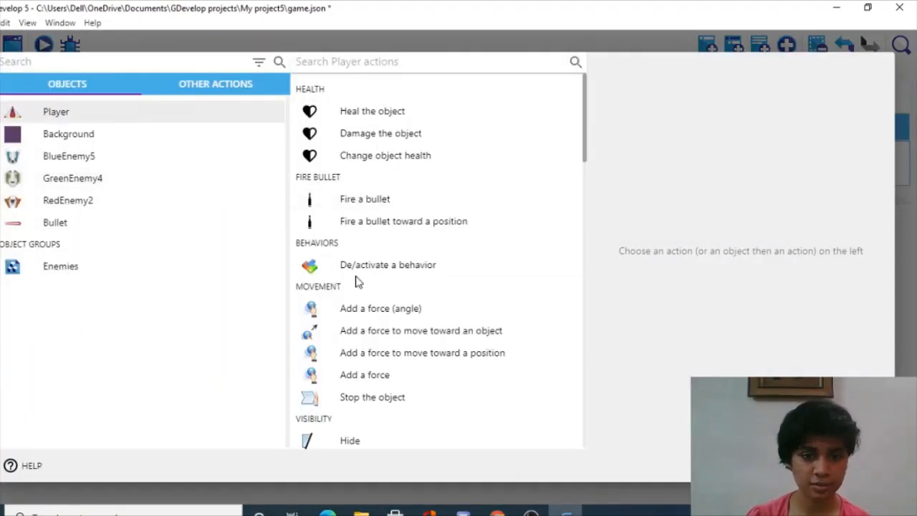
pyautogui.click(367, 374)
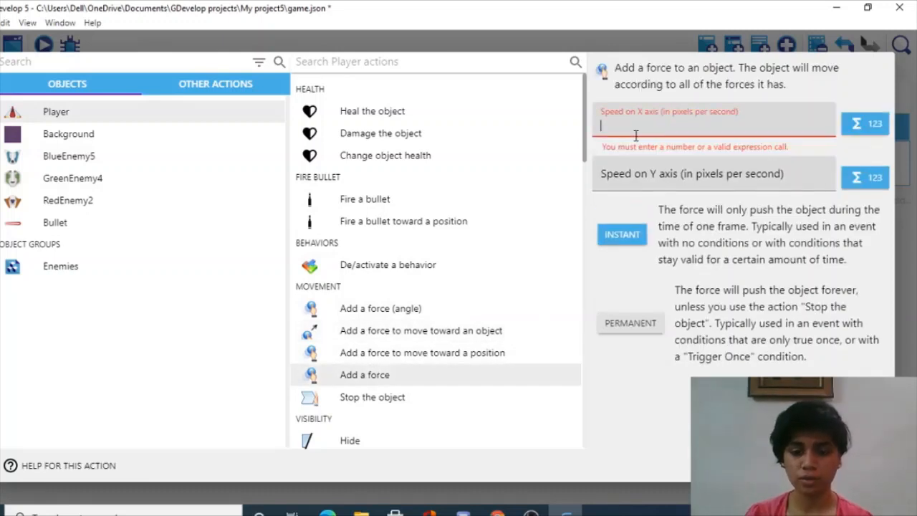
pyautogui.write('150')
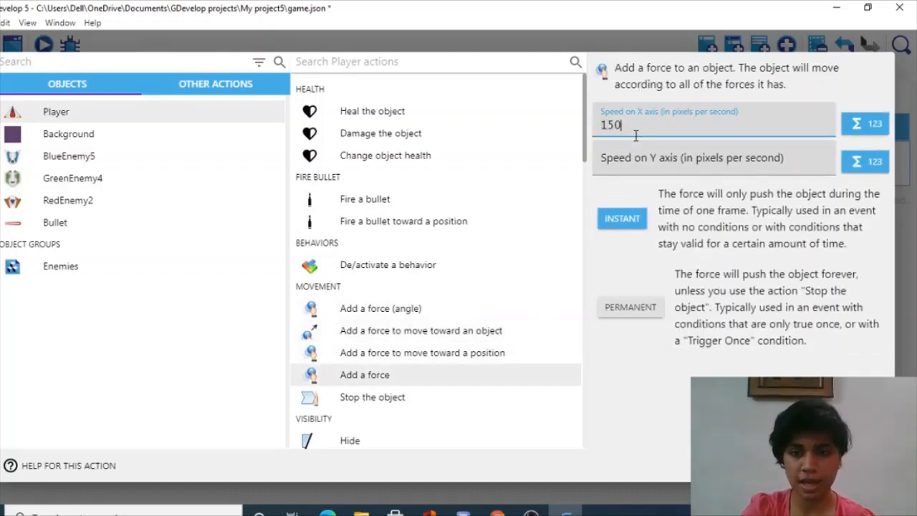
pyautogui.click(634, 162)
pyautogui.write('0')
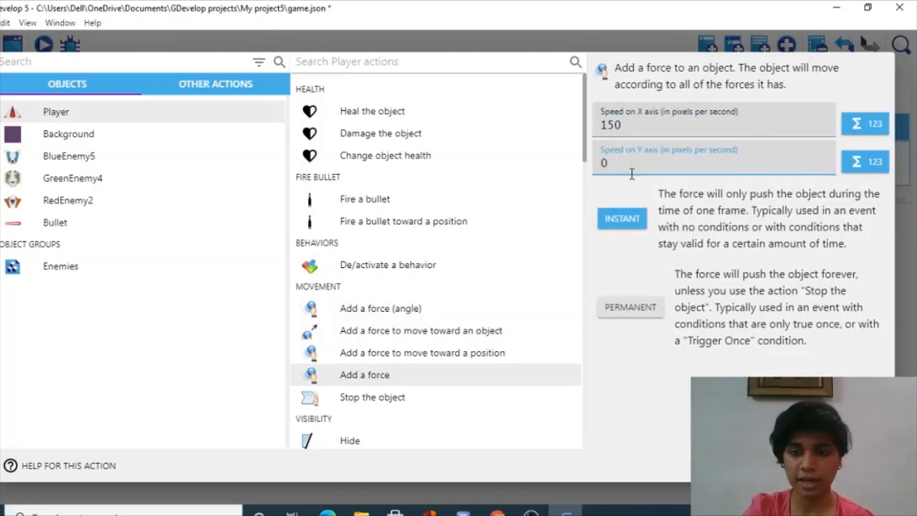
pyautogui.click(866, 466)
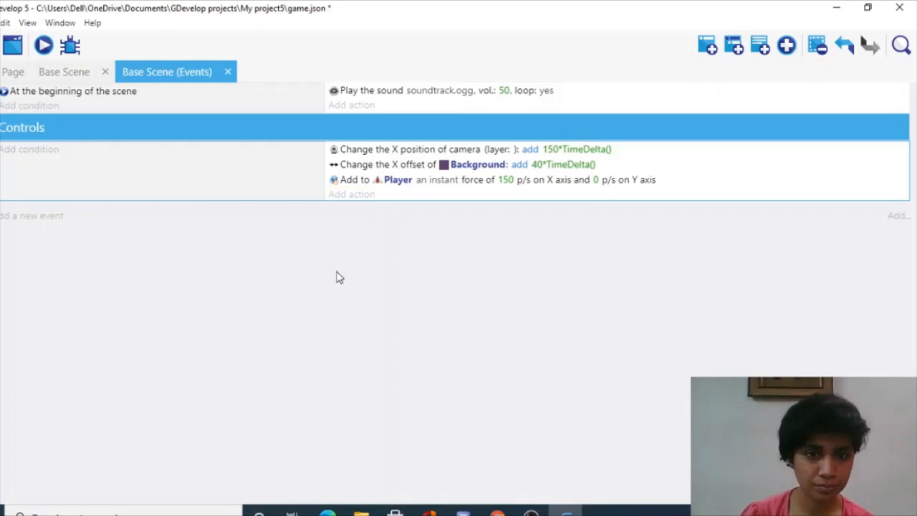
pyautogui.click(43, 45)
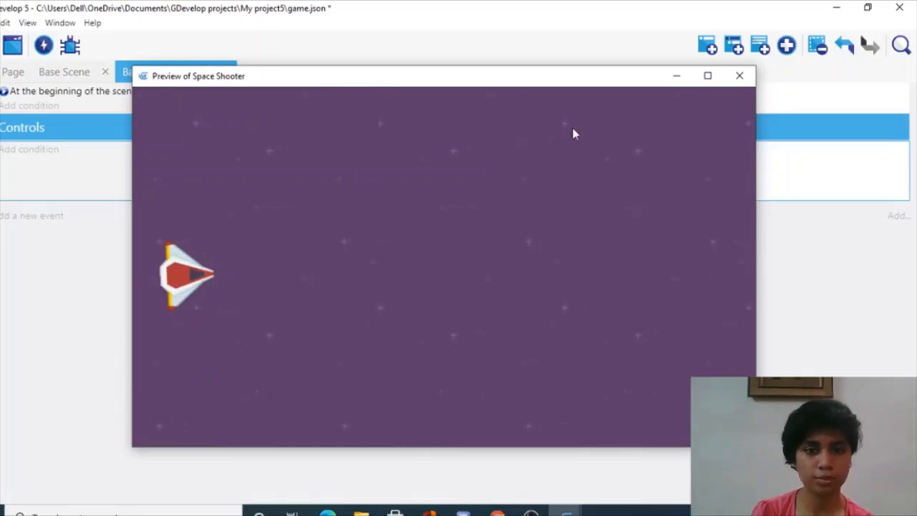
pyautogui.click(739, 75)
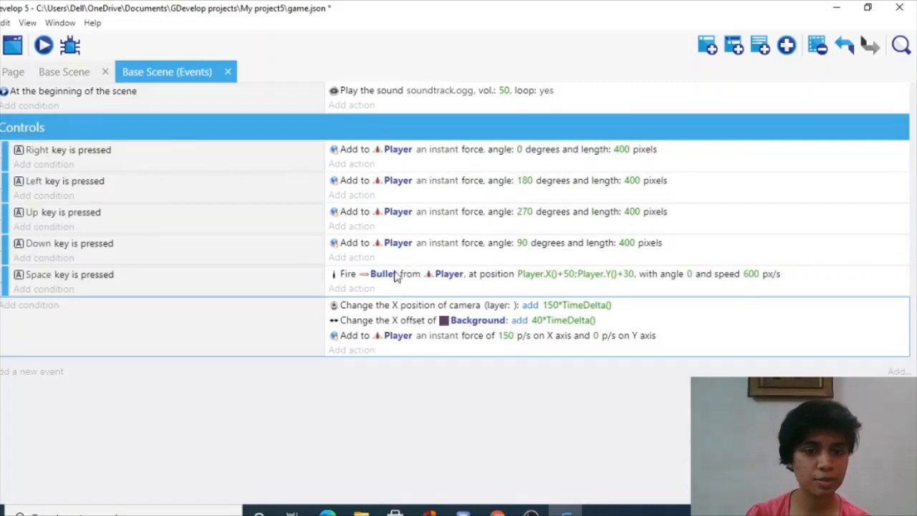
# Start a Play a sound action in the Space key event that fires the bullet
pyautogui.click(349, 289)
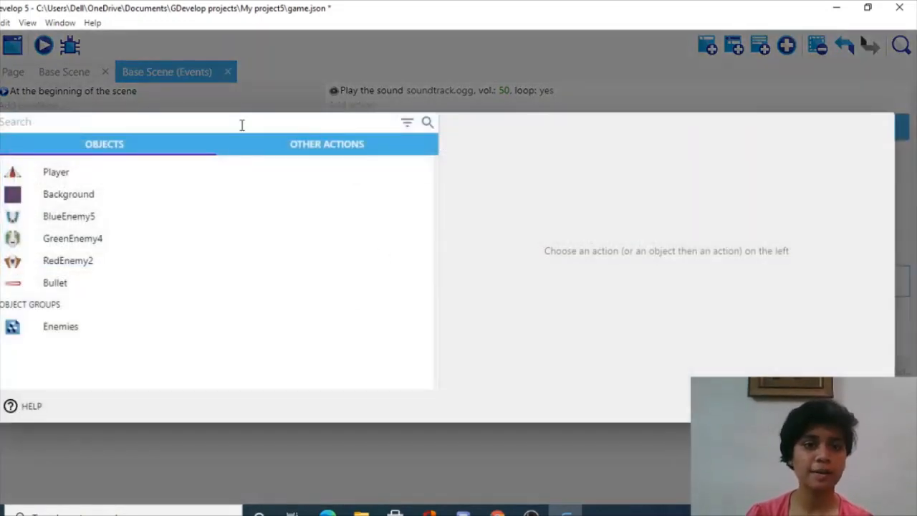
pyautogui.write('play ')
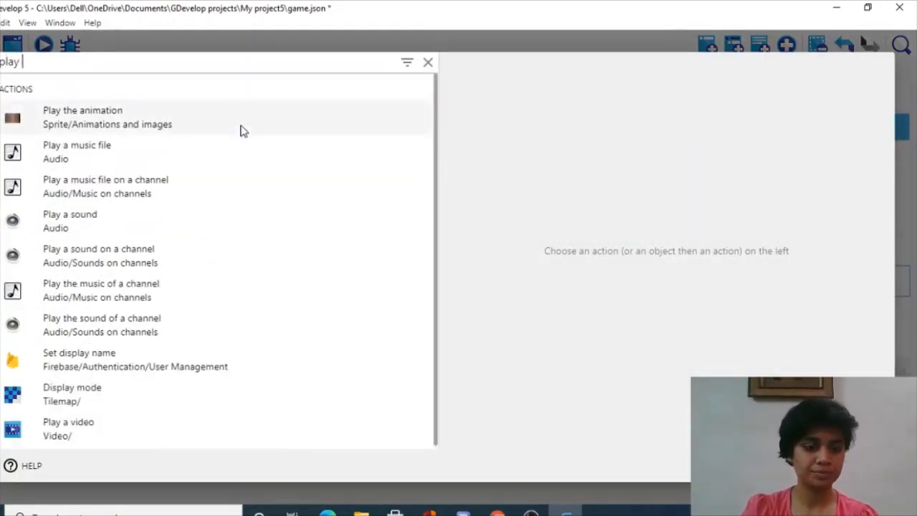
pyautogui.write('a sou')
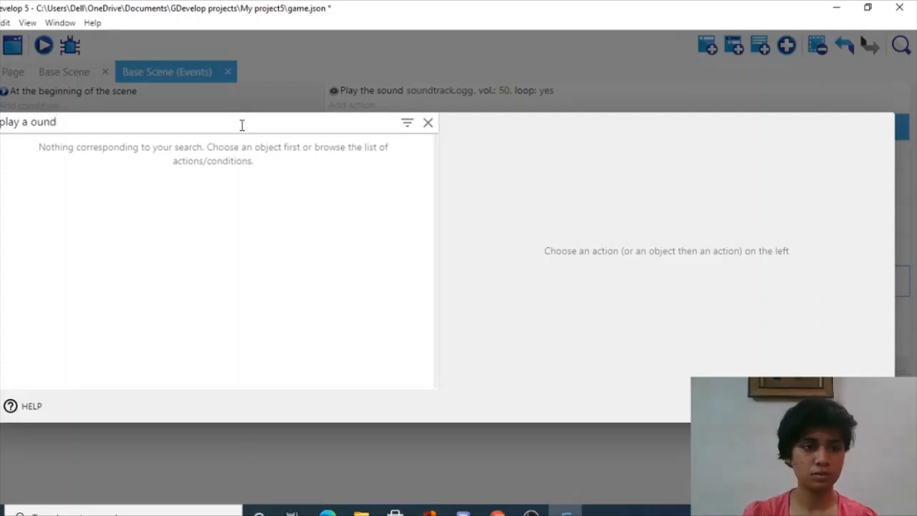
pyautogui.write('nd')
pyautogui.press('BackSpace')
pyautogui.press('BackSpace')
pyautogui.press('BackSpace')
pyautogui.press('BackSpace')
pyautogui.write('sound')
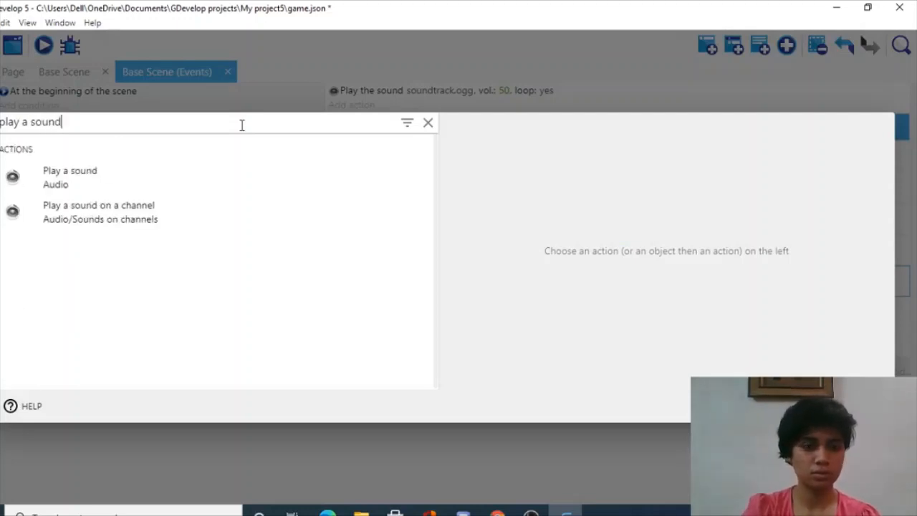
pyautogui.click(160, 176)
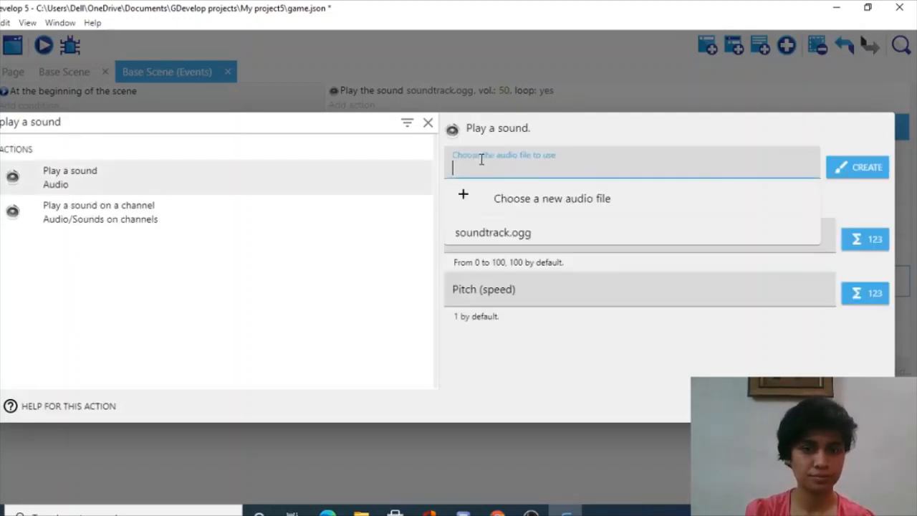
# Load sfx_laser.ogg as the action's audio file, copying it into the project folder, and set its volume to 50
pyautogui.click(497, 201)
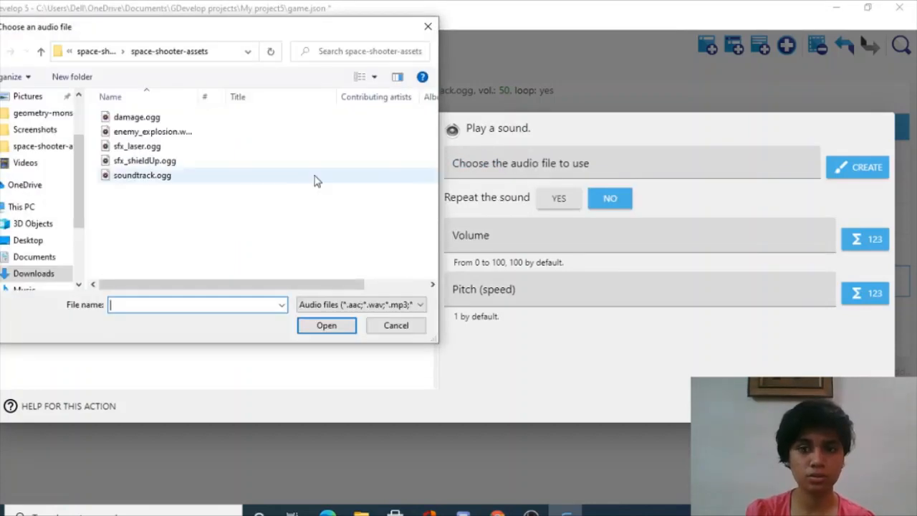
pyautogui.click(146, 147)
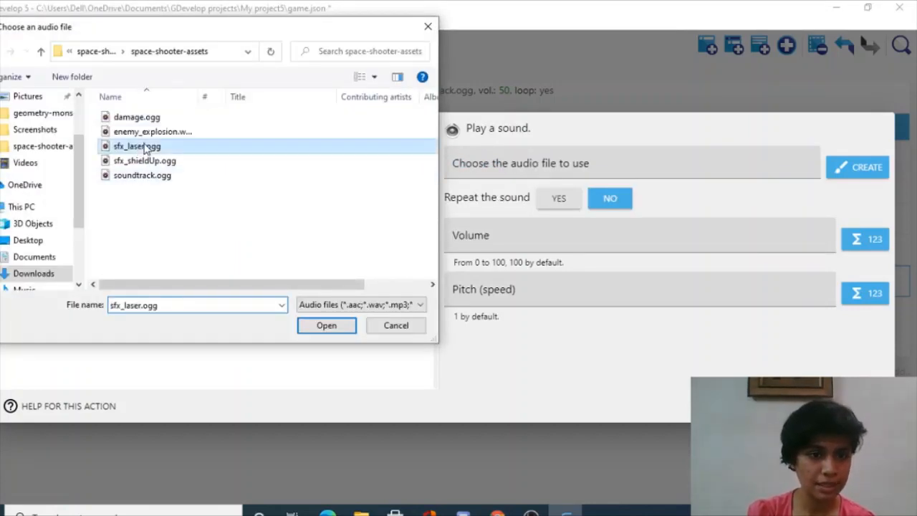
pyautogui.click(322, 330)
pyautogui.click(549, 263)
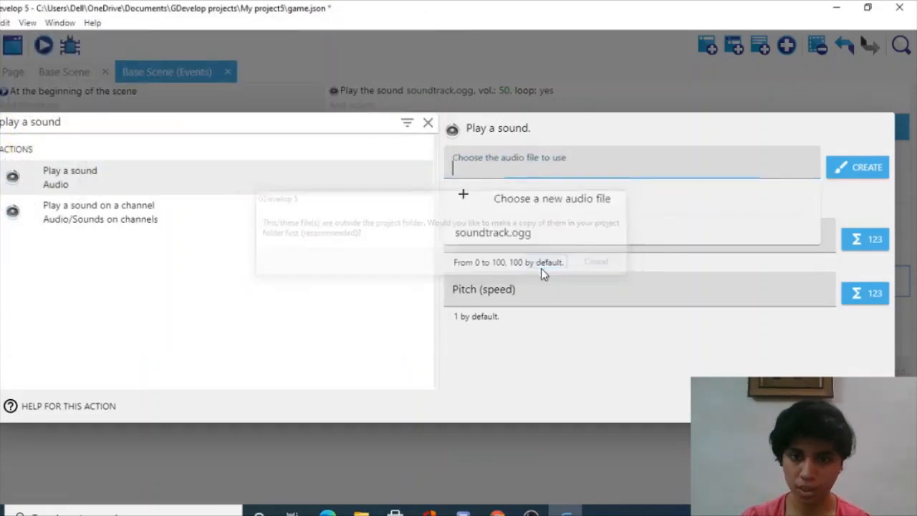
pyautogui.click(515, 237)
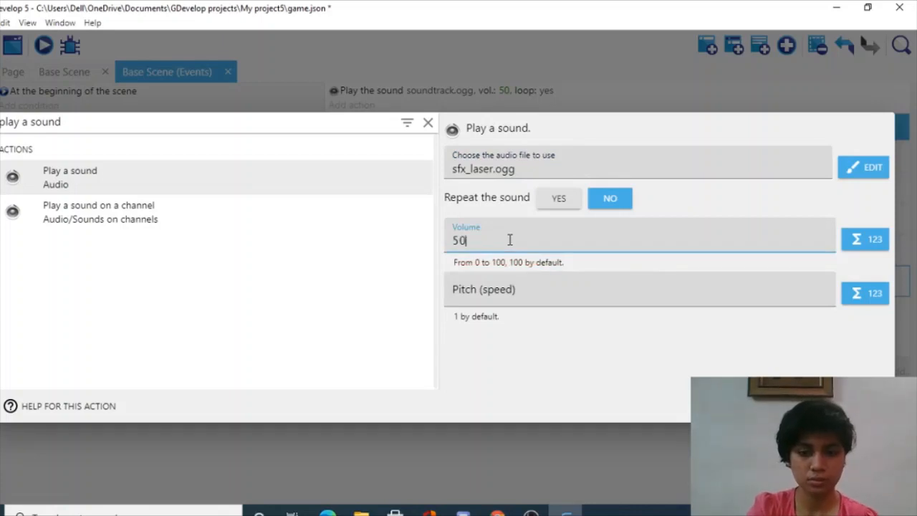
pyautogui.click(865, 406)
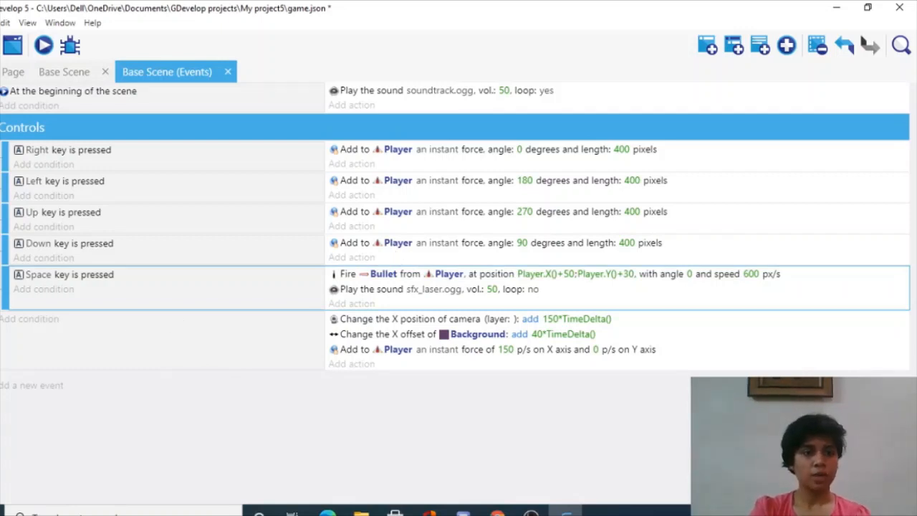
# Preview the scene, fire bullets to test the laser sound, and close the preview
pyautogui.click(43, 50)
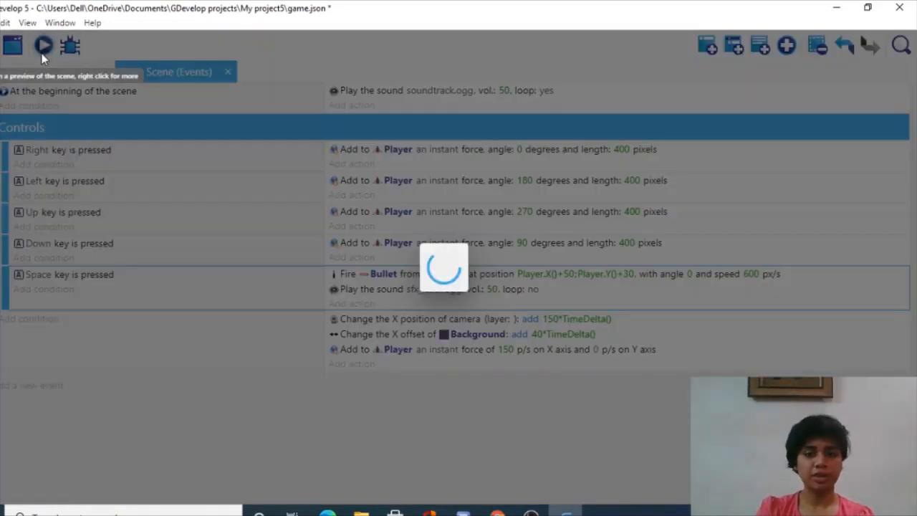
pyautogui.press('space')
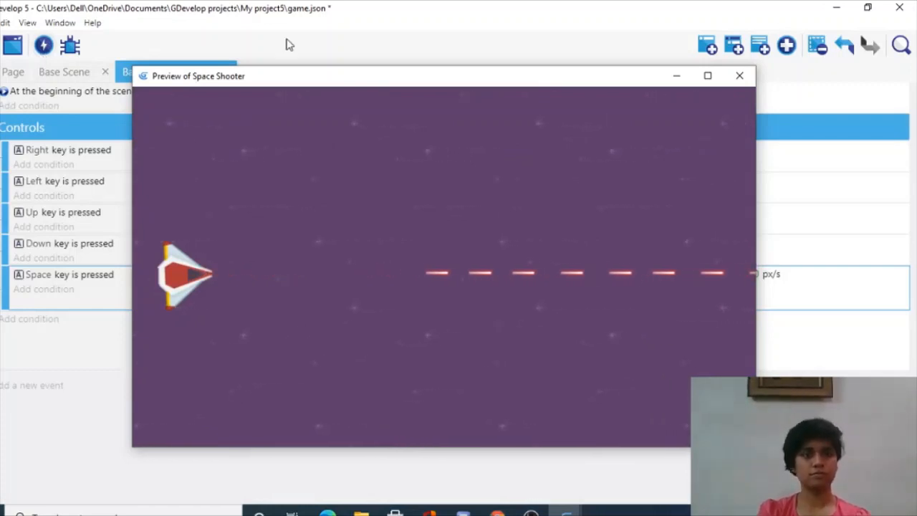
pyautogui.click(740, 76)
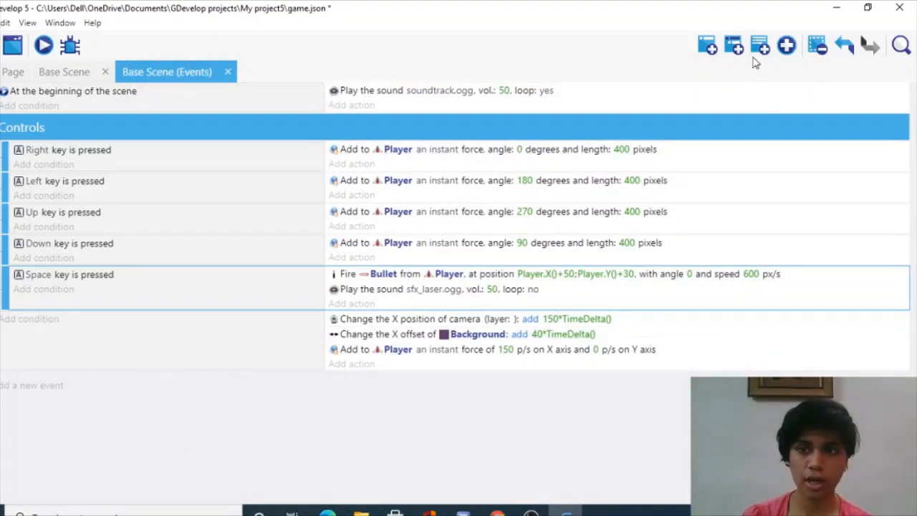
# Add an event group named PLayer below the Controls events and nest the camera and background event inside it
pyautogui.click(786, 46)
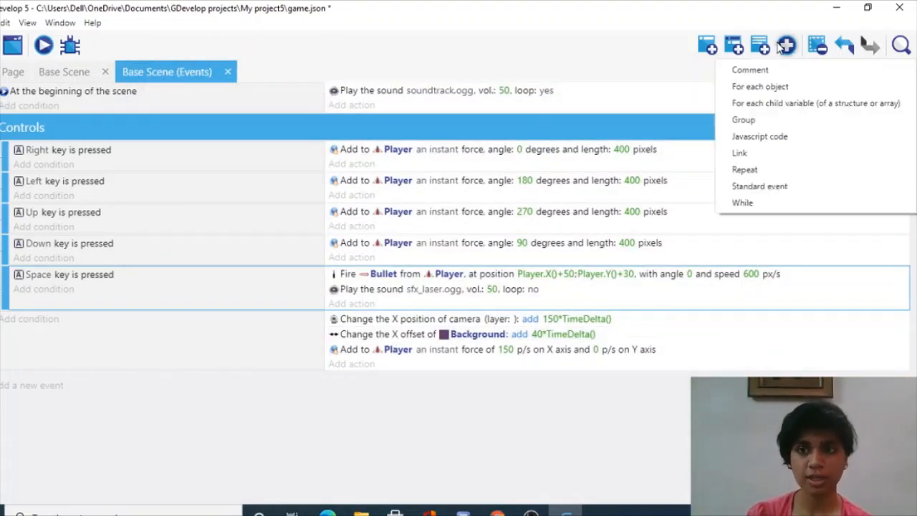
pyautogui.click(760, 119)
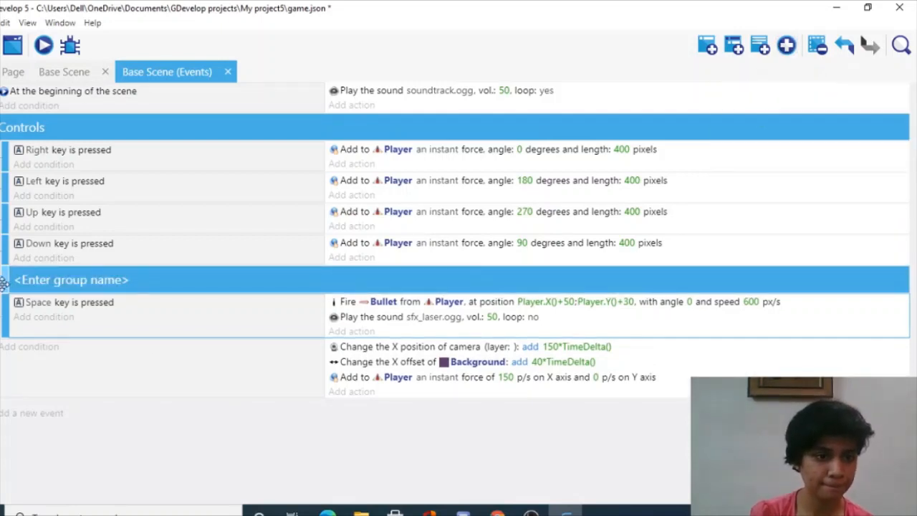
pyautogui.moveTo(3, 283); pyautogui.dragTo(4, 359)
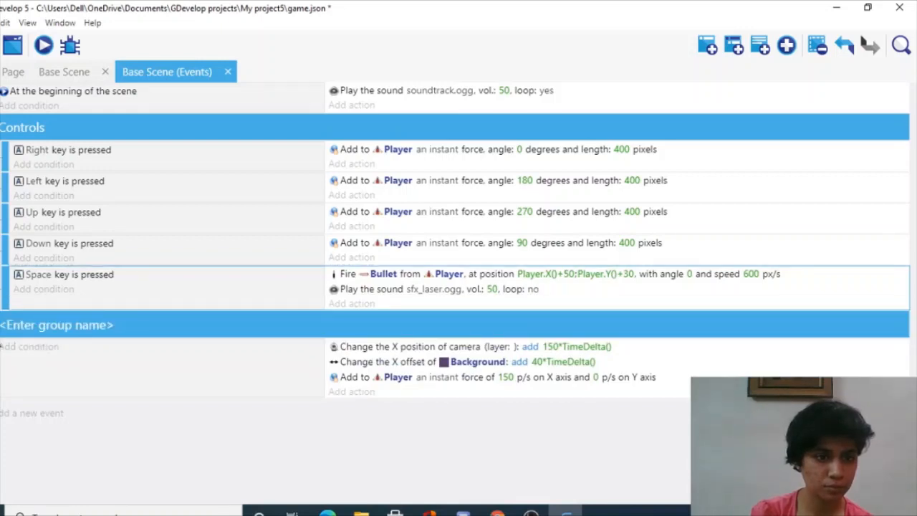
pyautogui.click(18, 324)
pyautogui.write('Pla')
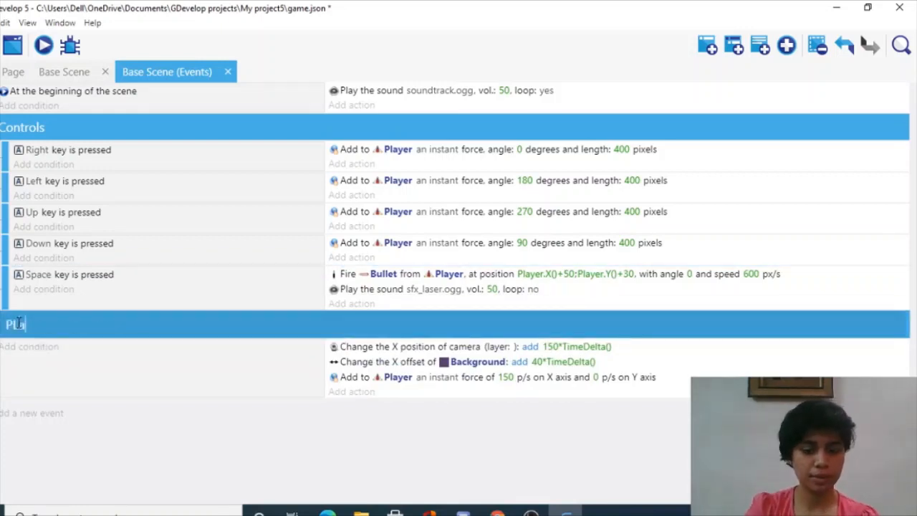
pyautogui.write('yer')
pyautogui.click(22, 467)
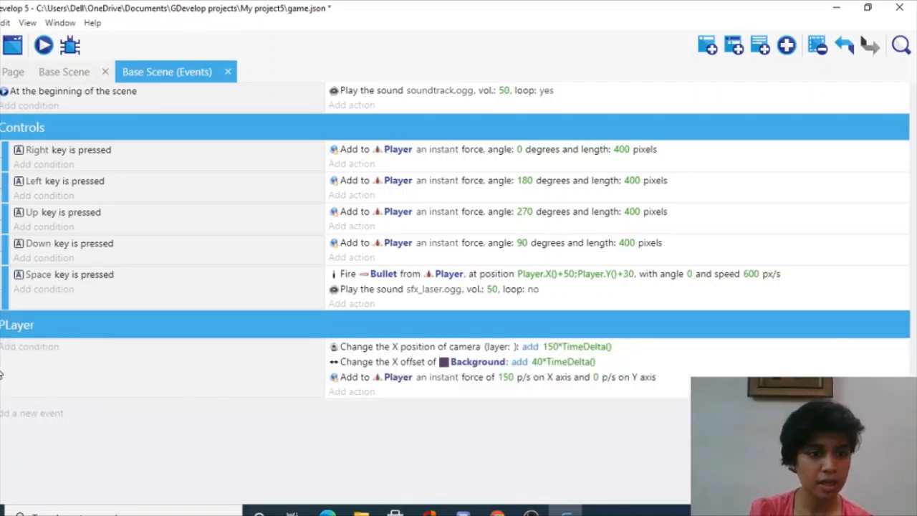
pyautogui.moveTo(1, 369); pyautogui.dragTo(12, 369)
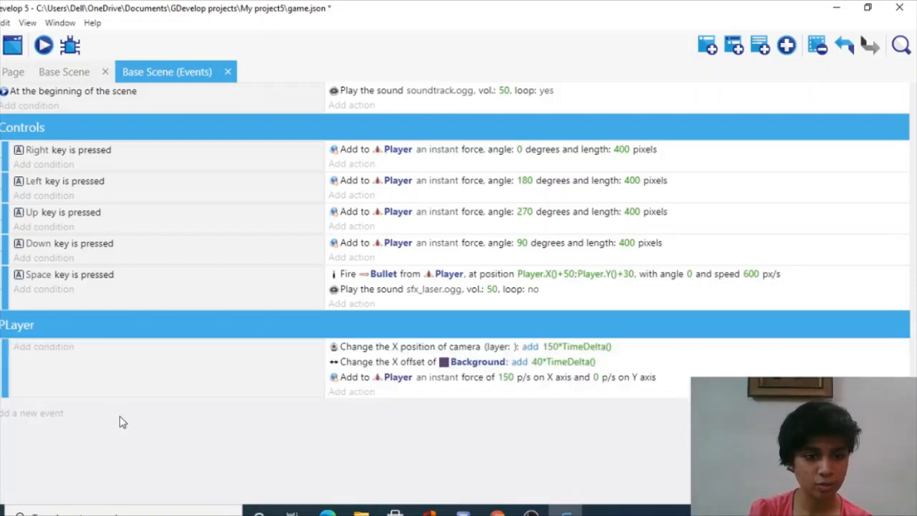
# Add a new event without conditions whose action sets the scale of Player to 0.6
pyautogui.click(59, 414)
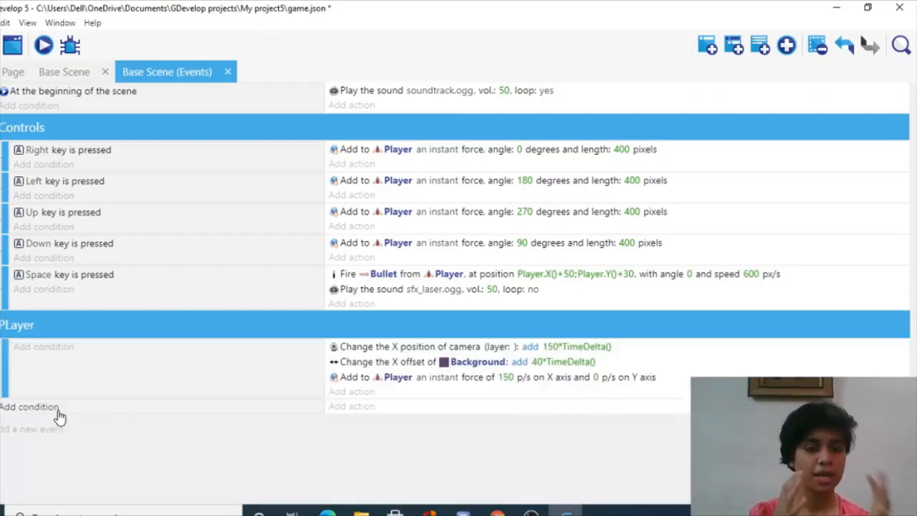
pyautogui.click(351, 406)
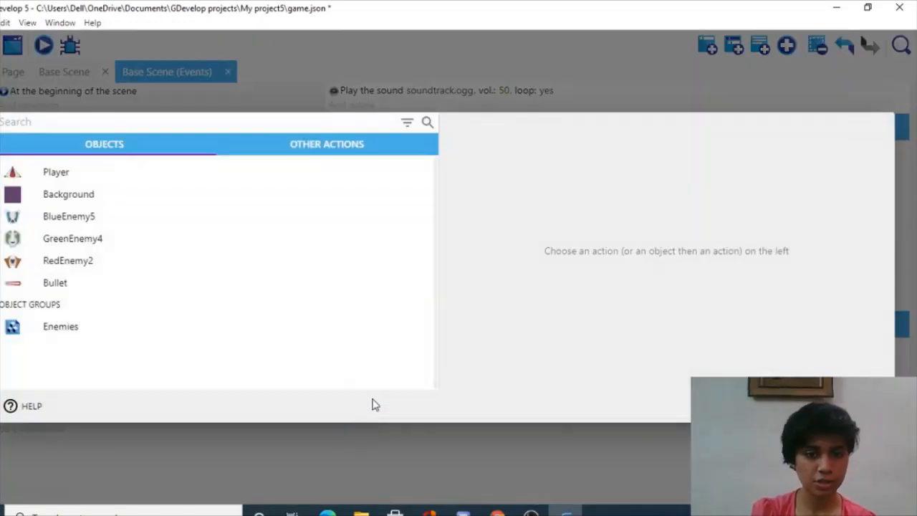
pyautogui.click(171, 179)
pyautogui.scroll(-10, 360, 237)
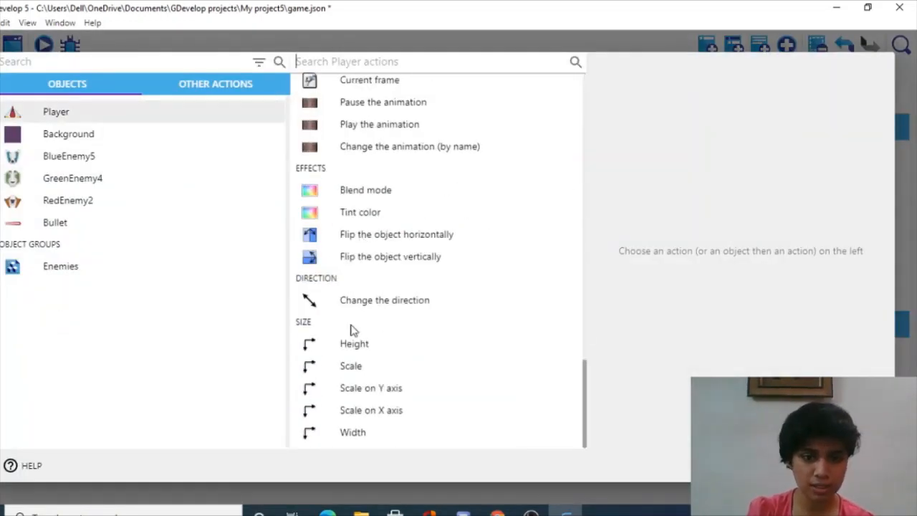
pyautogui.click(343, 366)
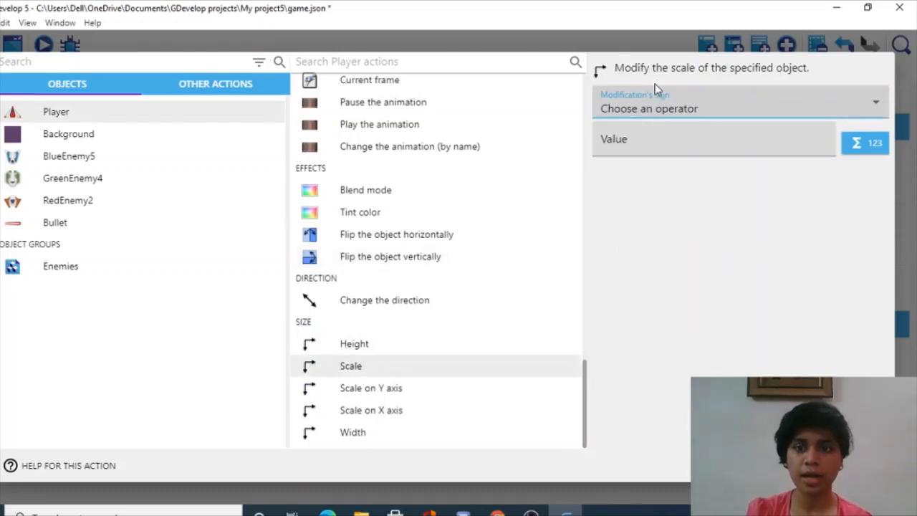
pyautogui.click(646, 108)
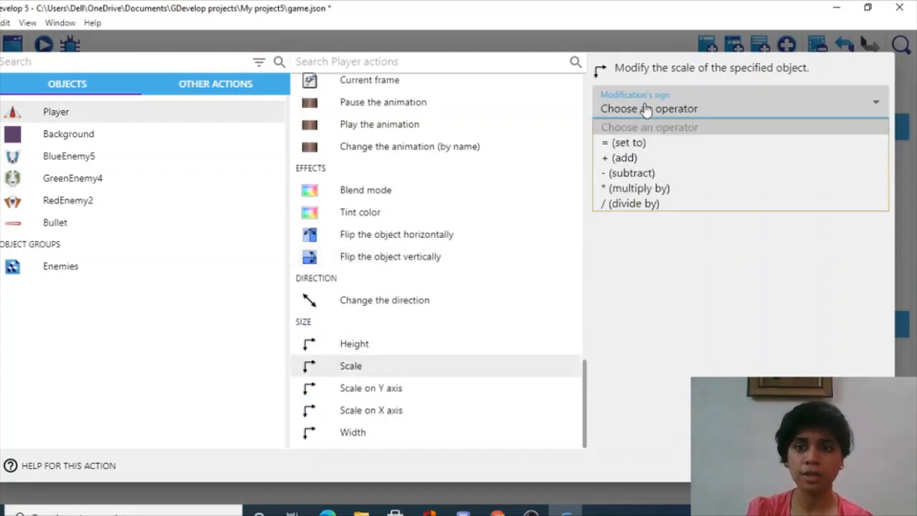
pyautogui.click(630, 148)
pyautogui.click(642, 146)
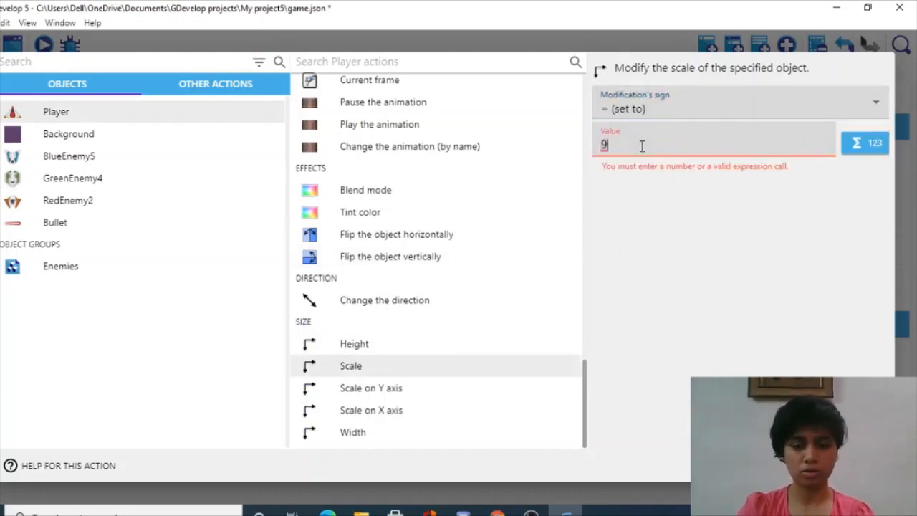
pyautogui.write('0.6')
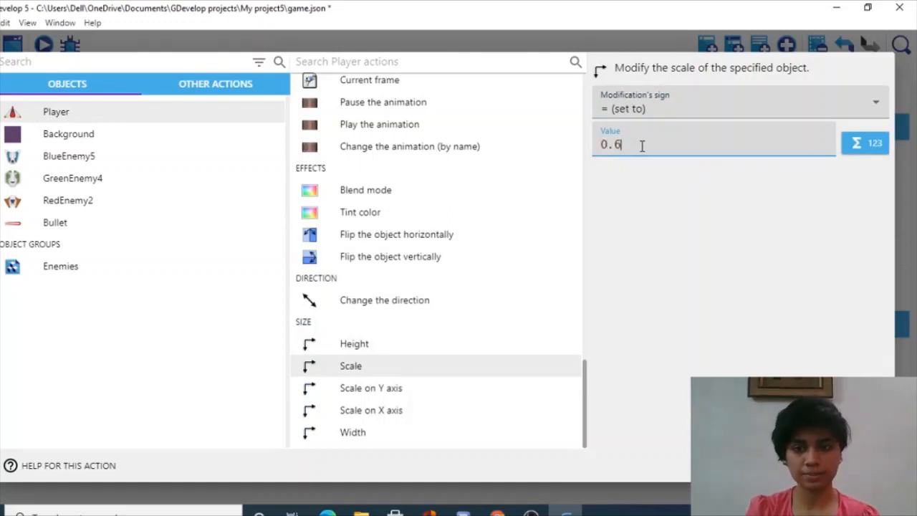
pyautogui.press('Return')
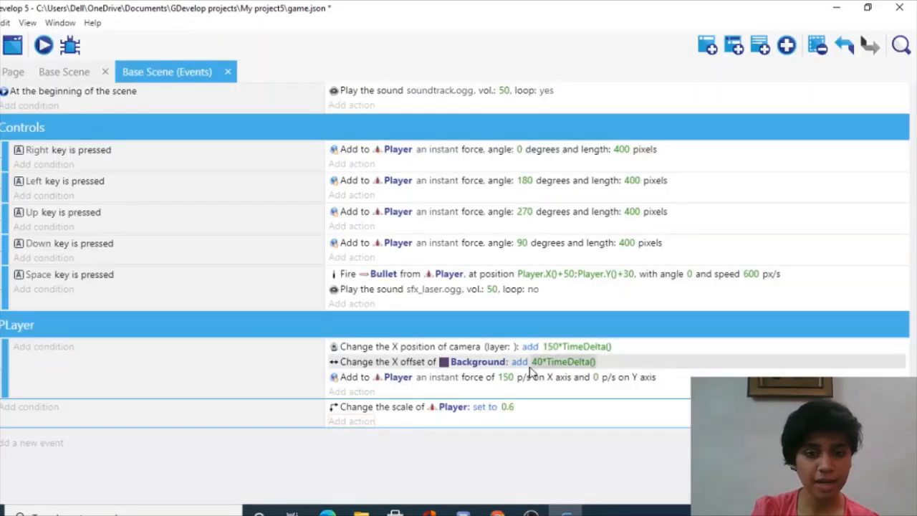
# Add an action setting the scale of the Enemies group to 0.6, and nest the scale event inside the PLayer group
pyautogui.click(357, 424)
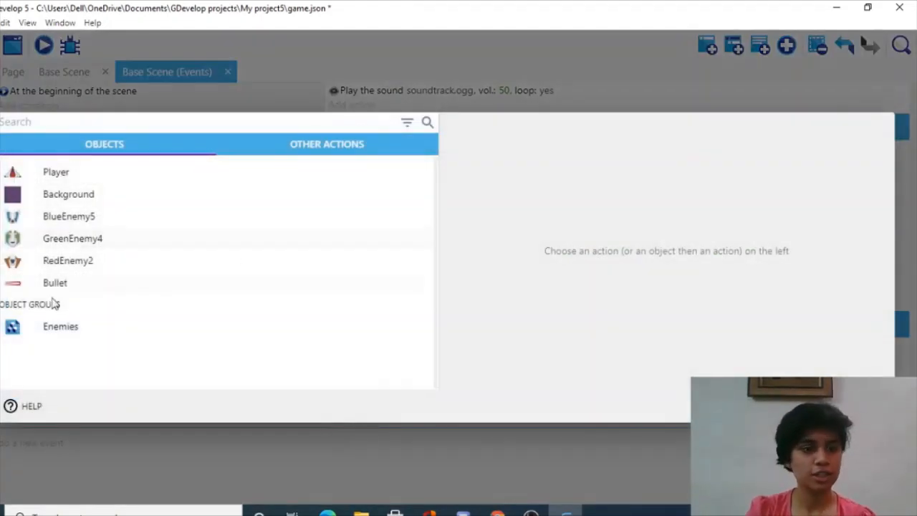
pyautogui.click(36, 327)
pyautogui.scroll(-10, 428, 264)
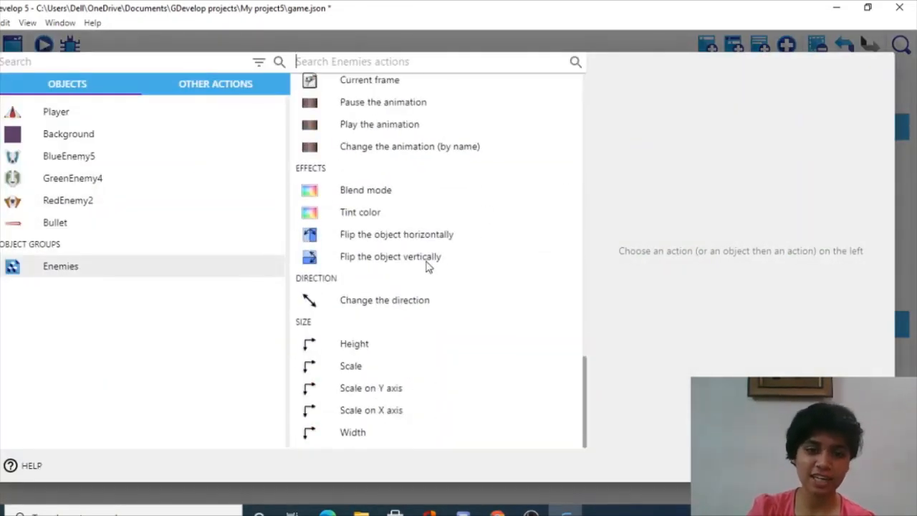
pyautogui.click(349, 368)
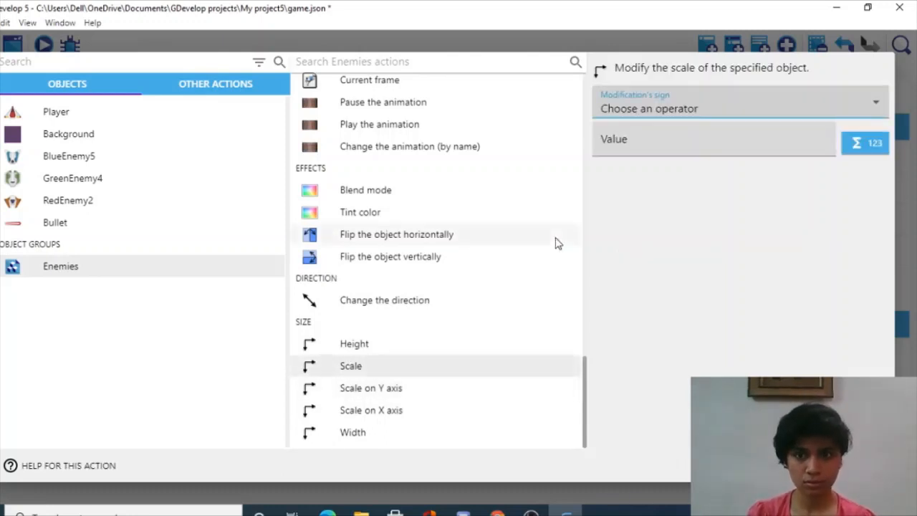
pyautogui.click(654, 108)
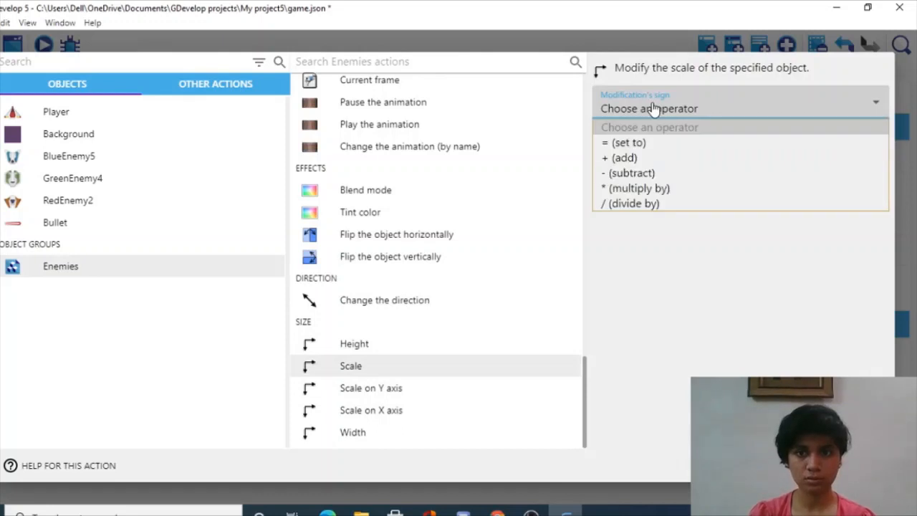
pyautogui.click(625, 143)
pyautogui.click(626, 142)
pyautogui.write('0.6')
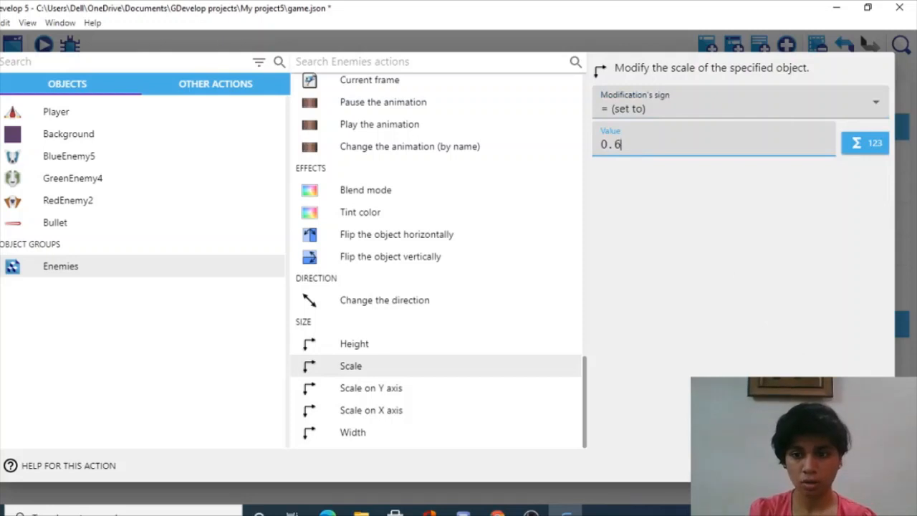
pyautogui.click(866, 466)
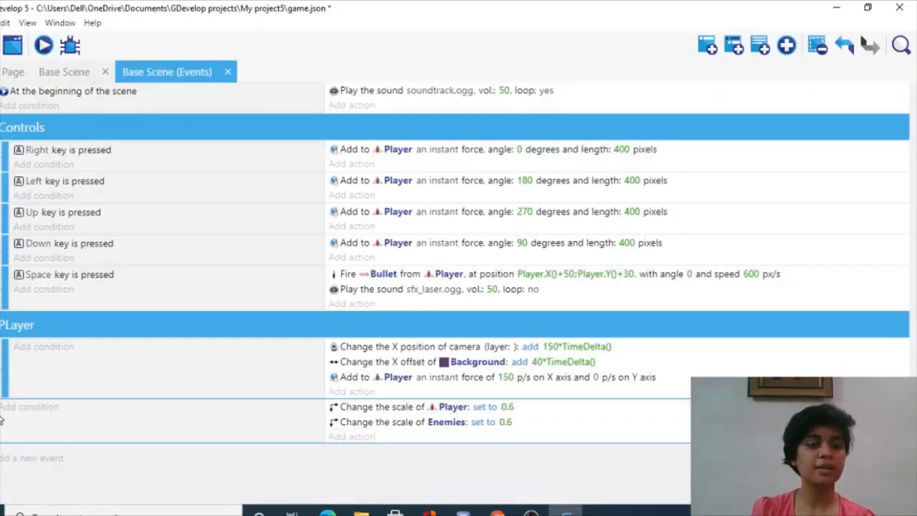
pyautogui.moveTo(0, 418); pyautogui.dragTo(11, 417)
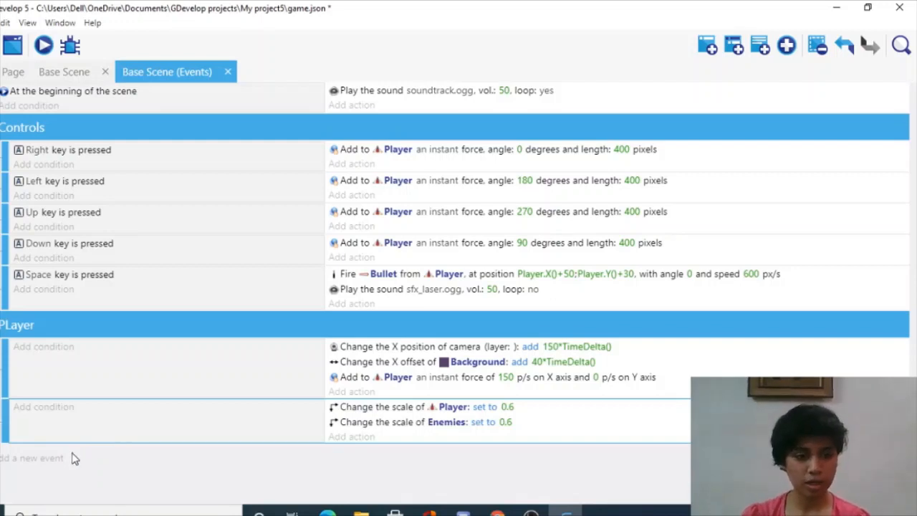
# Add a new event with a Collision condition between Player and the Enemies group
pyautogui.click(50, 460)
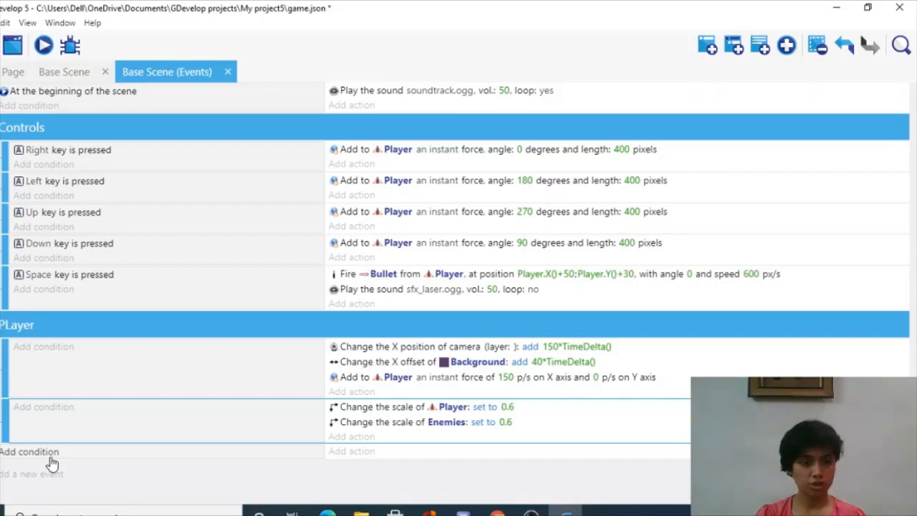
pyautogui.click(36, 450)
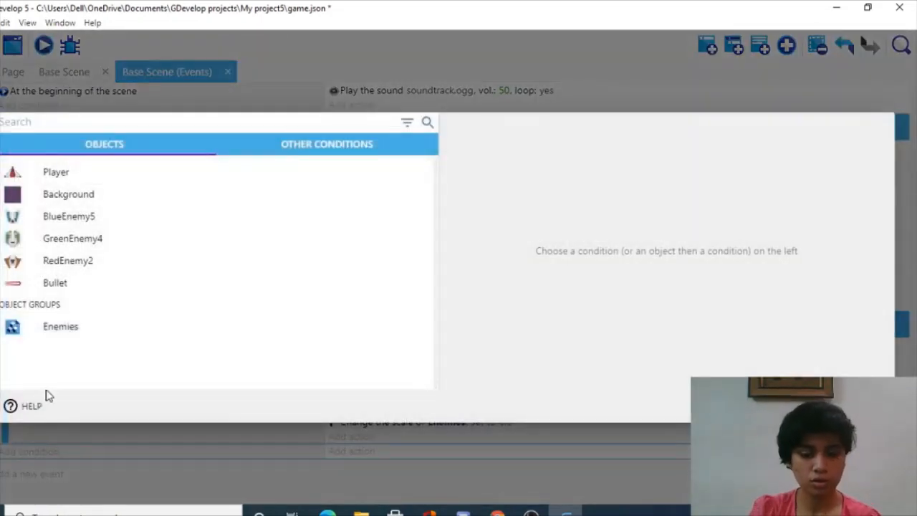
pyautogui.write('collis')
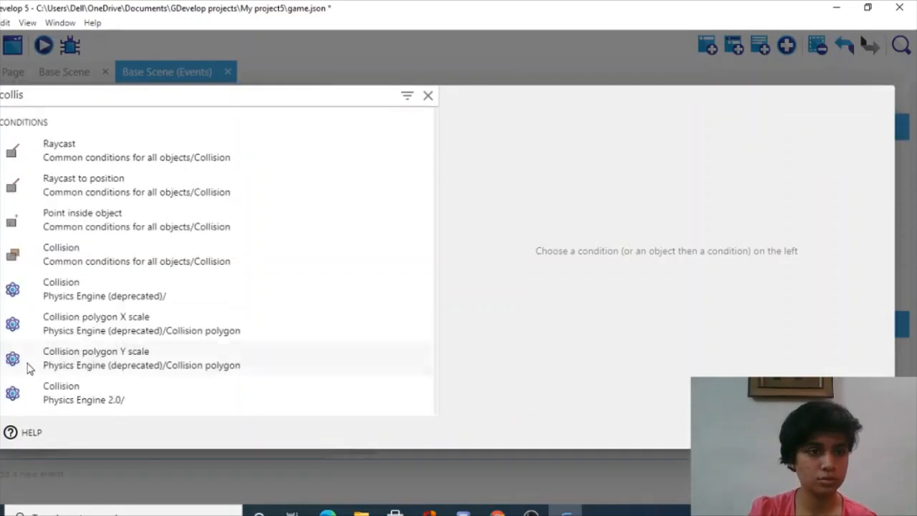
pyautogui.click(74, 259)
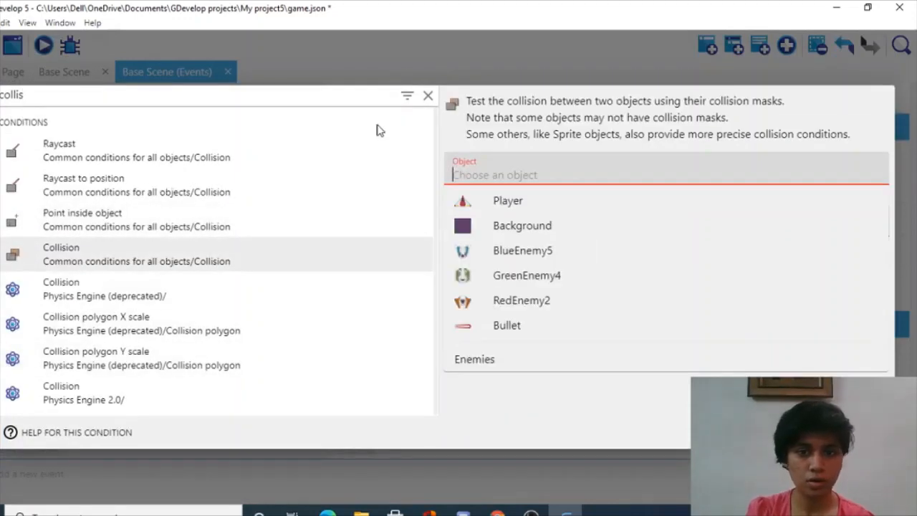
pyautogui.click(460, 195)
pyautogui.click(496, 209)
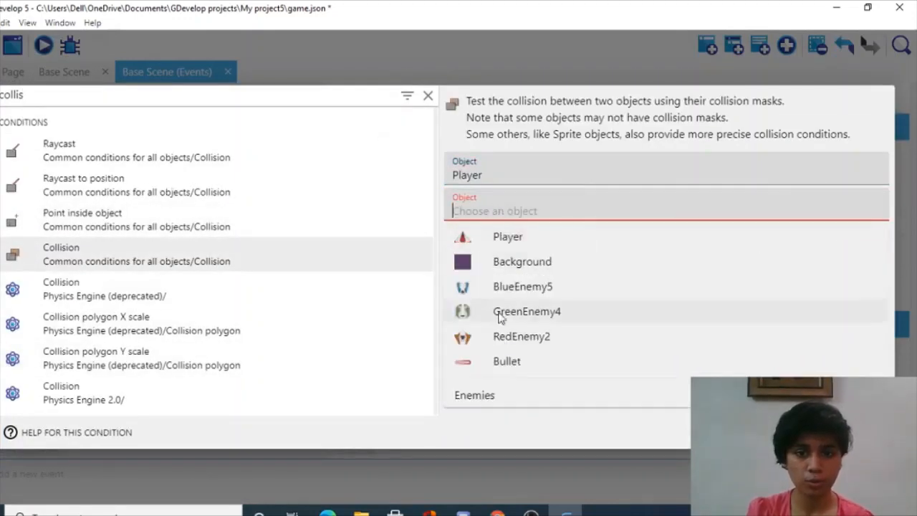
pyautogui.click(485, 393)
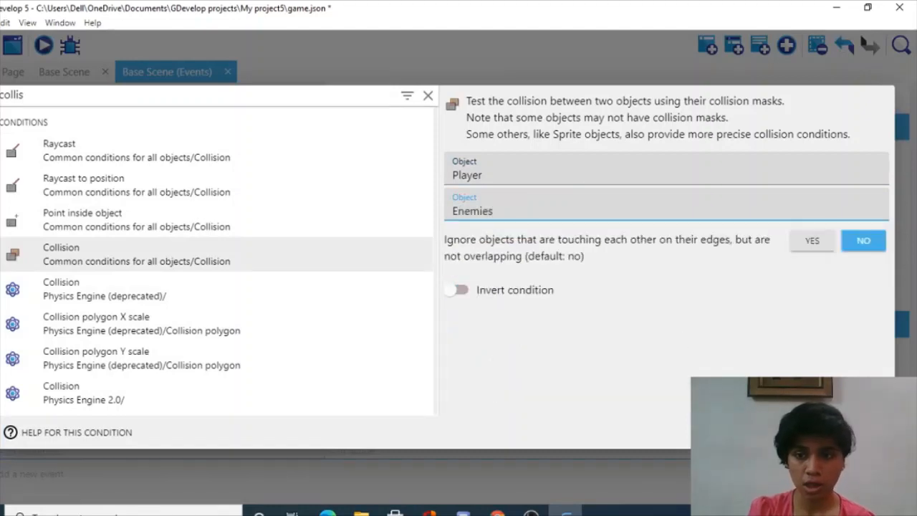
pyautogui.click(869, 433)
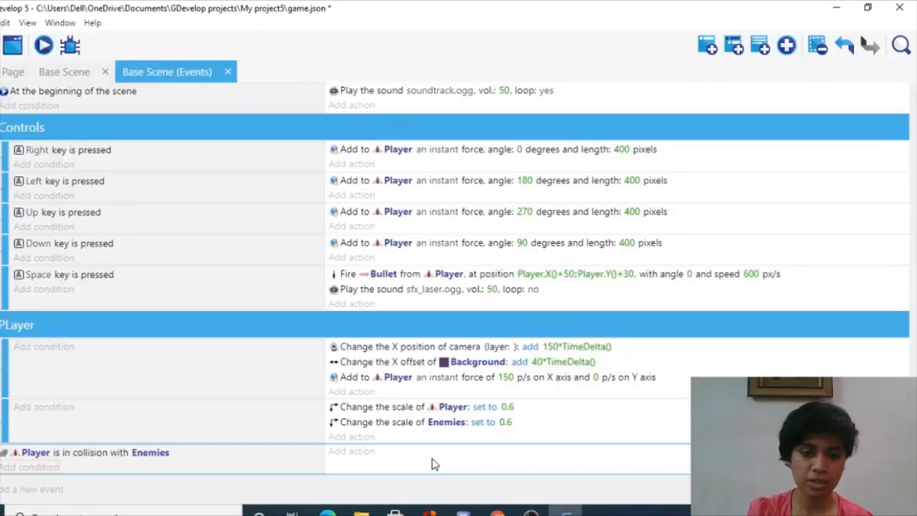
# Add an action deleting the Enemies group objects to the Player and Enemies collision event
pyautogui.click(334, 452)
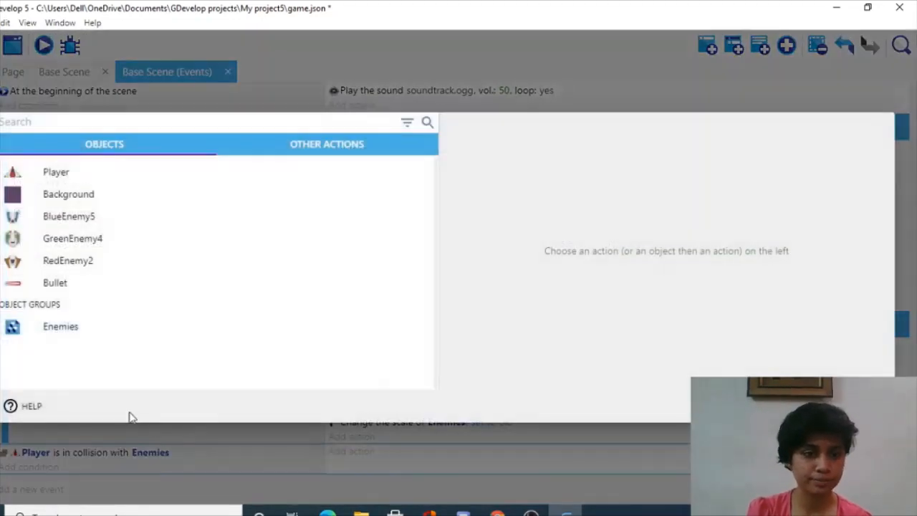
pyautogui.click(96, 334)
pyautogui.scroll(-10, 377, 349)
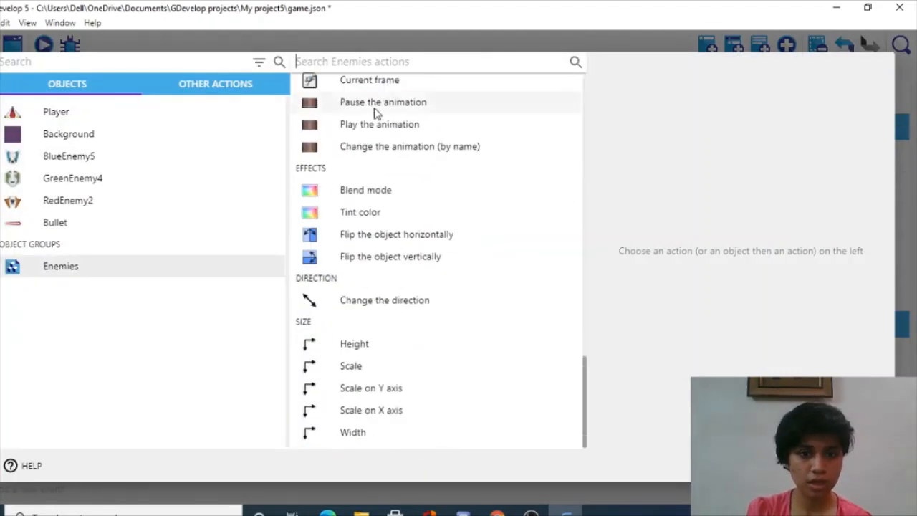
pyautogui.scroll(5, 373, 112)
pyautogui.scroll(5, 369, 279)
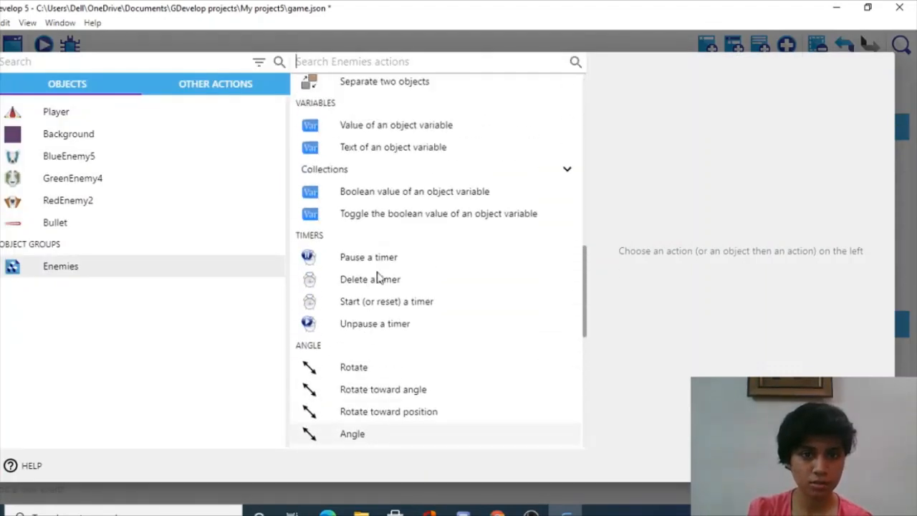
pyautogui.scroll(2, 428, 236)
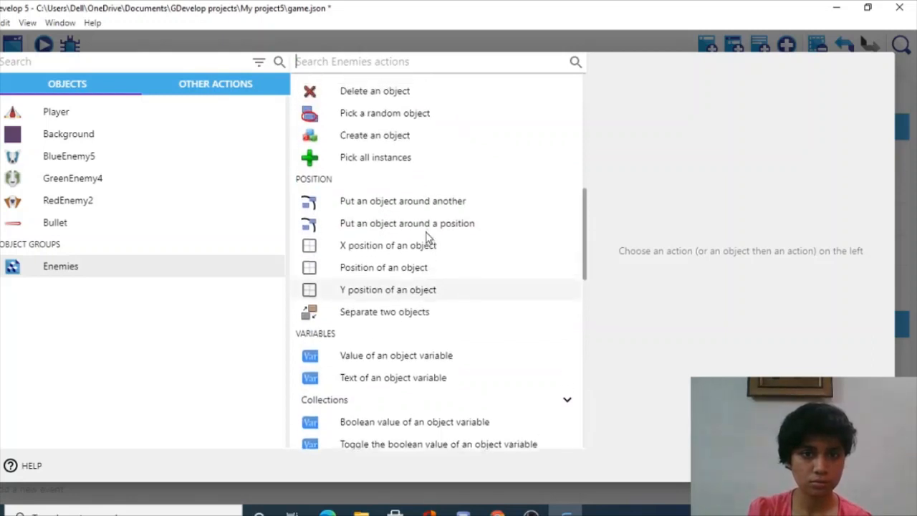
pyautogui.click(382, 92)
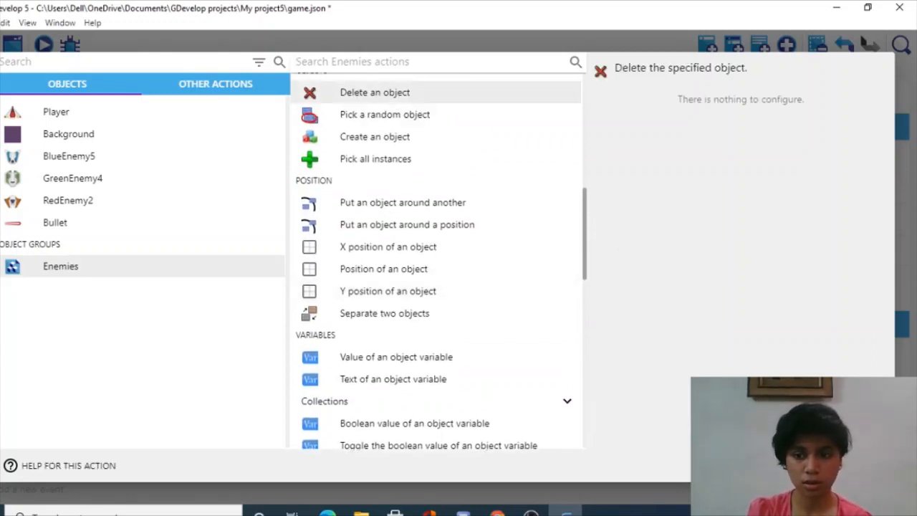
pyautogui.click(869, 466)
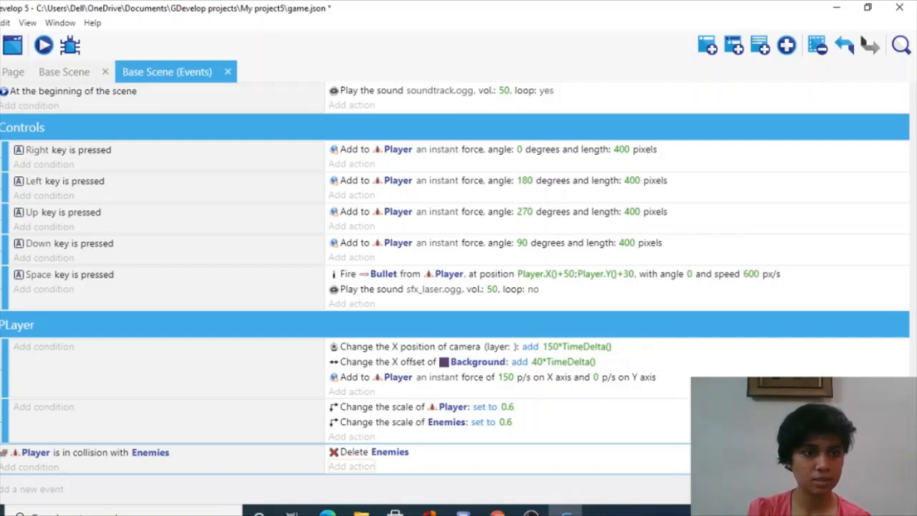
# Collapse the Controls event group and leave the PLayer group expanded
pyautogui.click(0, 127)
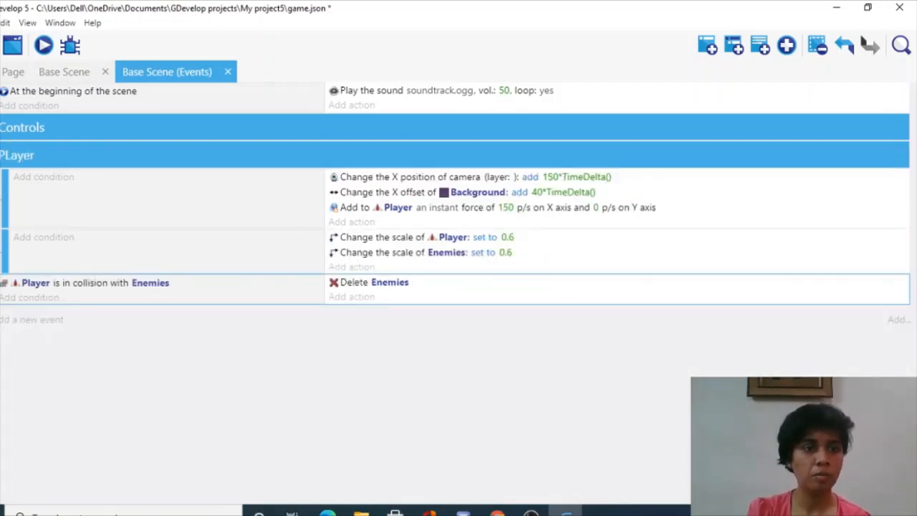
pyautogui.click(0, 155)
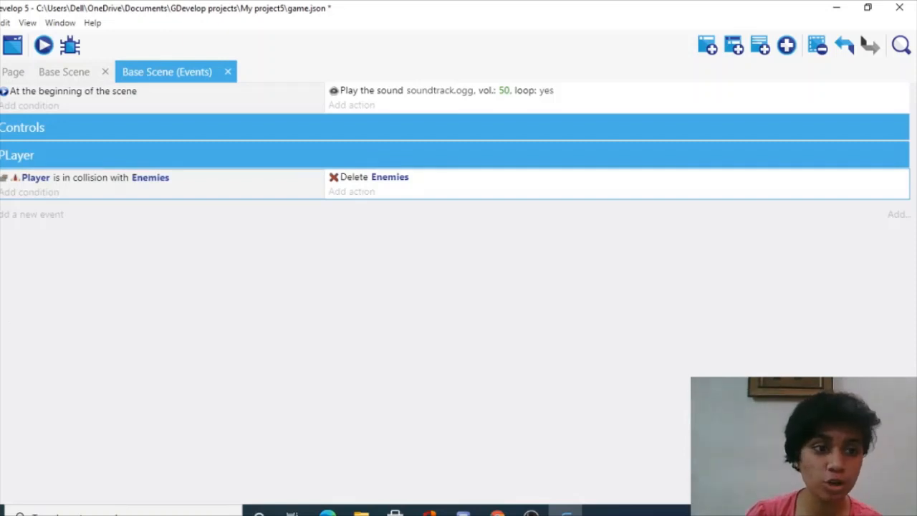
pyautogui.click(0, 156)
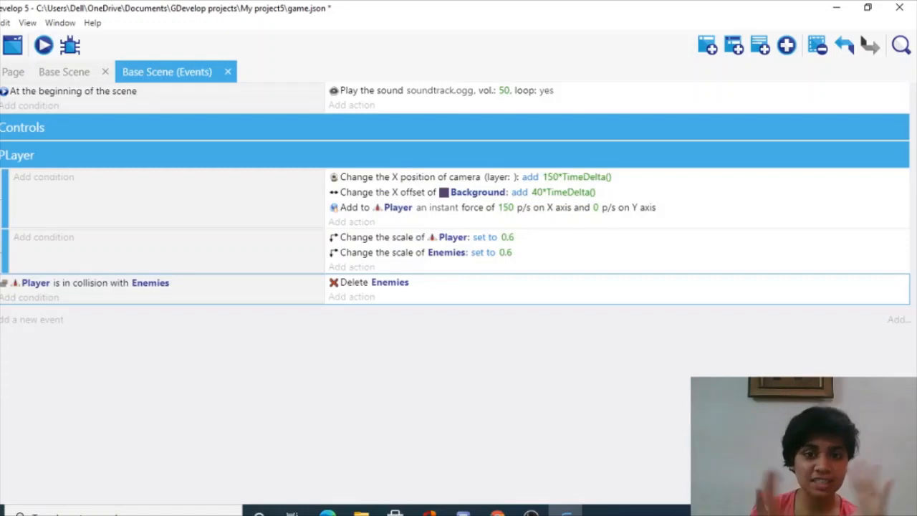
# Add an action setting the scene variable IsDamaged to 40 in the collision event, and nest that event inside the PLayer group
pyautogui.click(345, 297)
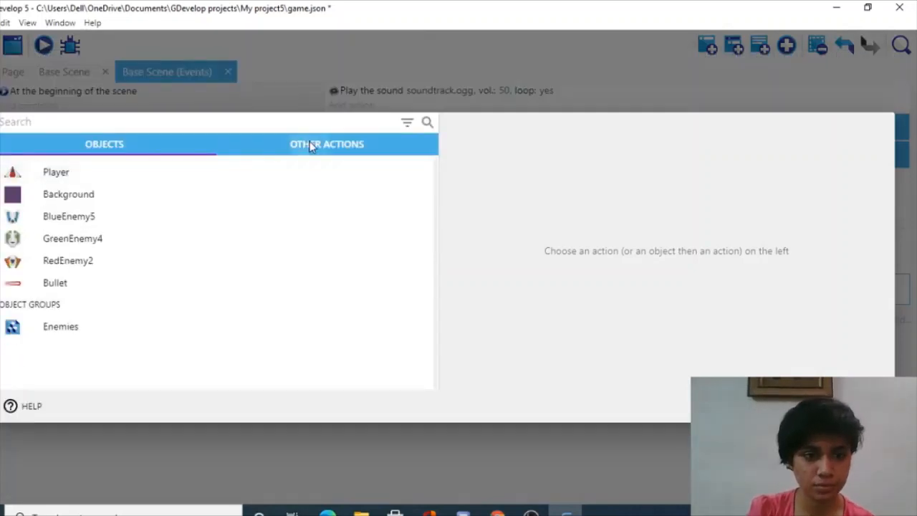
pyautogui.click(311, 145)
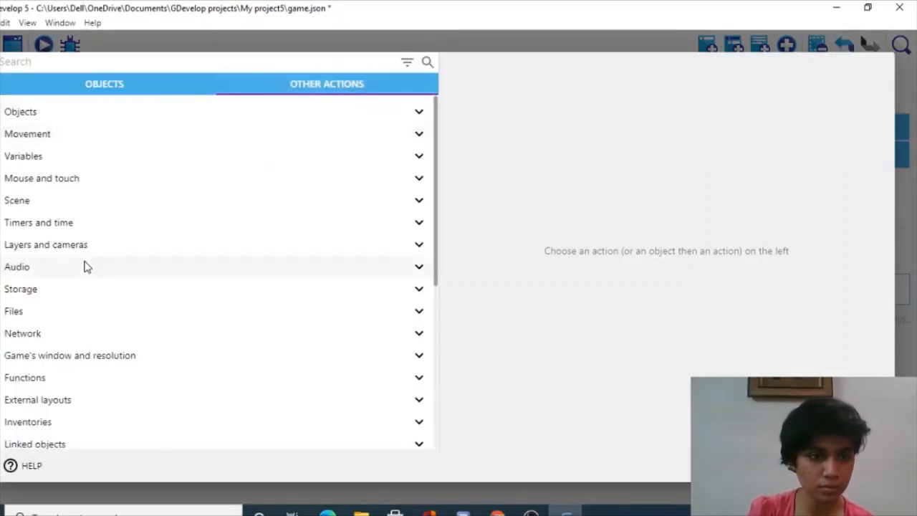
pyautogui.click(17, 201)
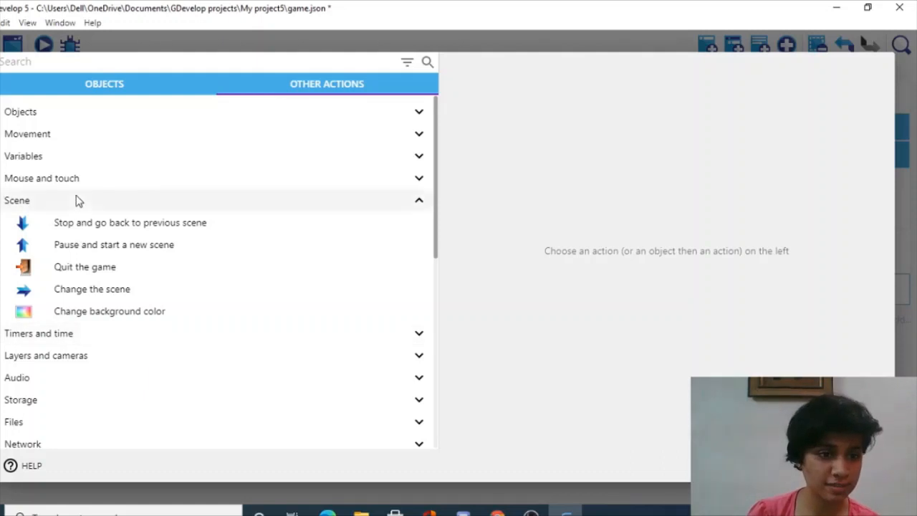
pyautogui.click(36, 200)
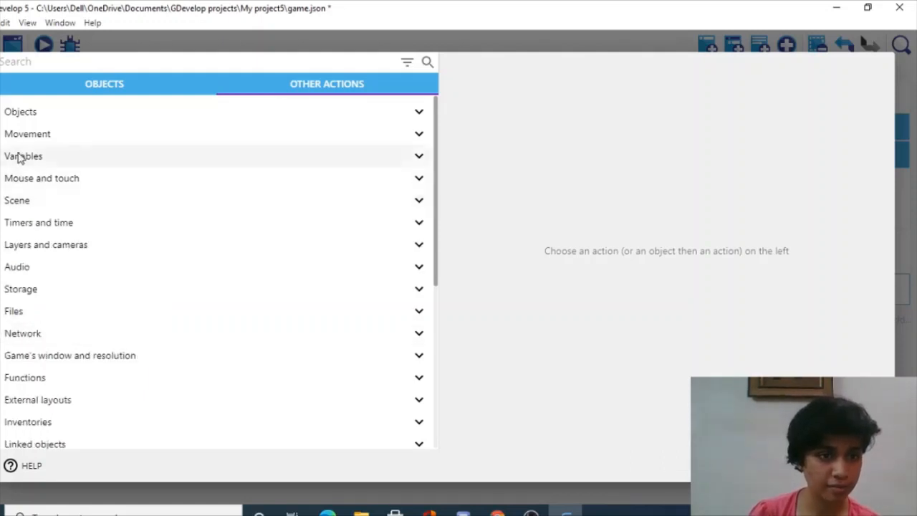
pyautogui.click(20, 157)
pyautogui.click(79, 202)
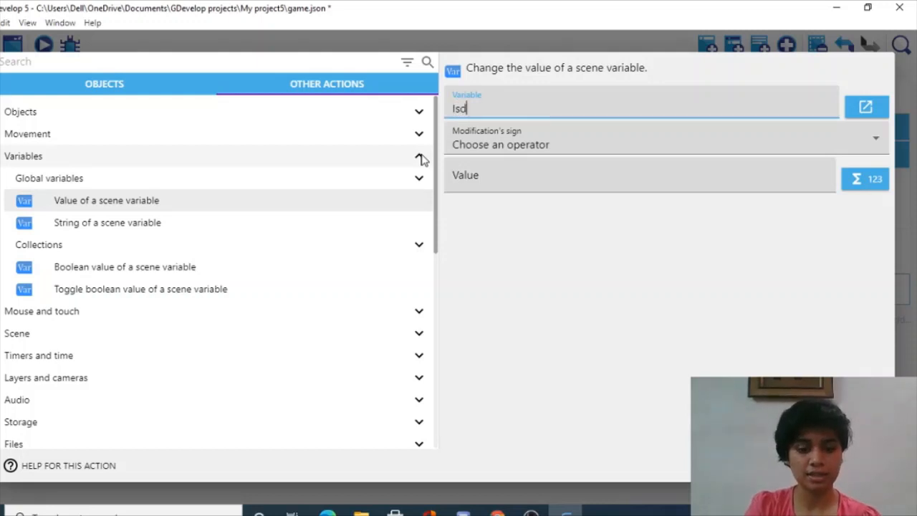
pyautogui.write('IsDamaged')
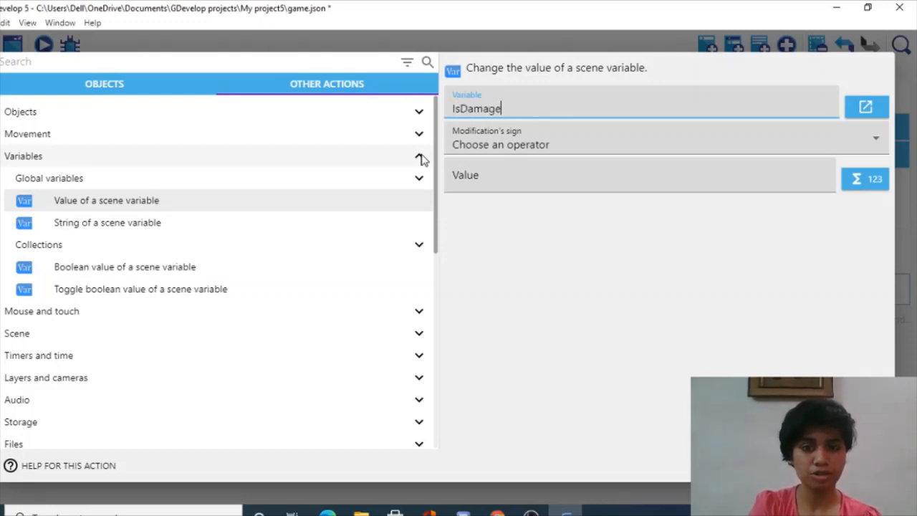
pyautogui.click(480, 147)
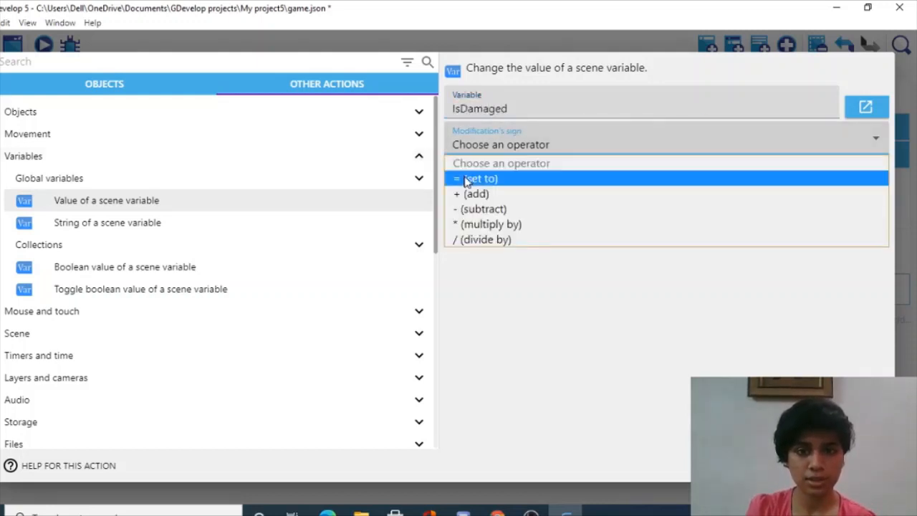
pyautogui.click(494, 175)
pyautogui.click(496, 173)
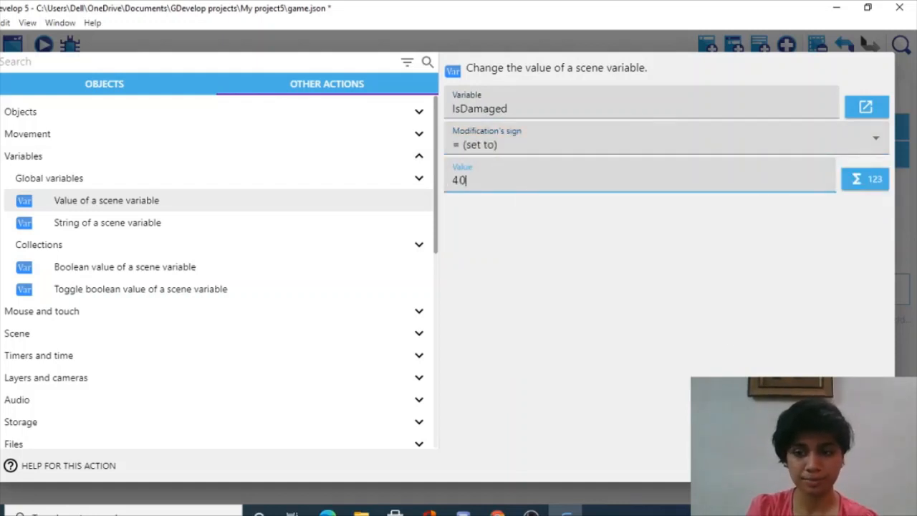
pyautogui.click(868, 465)
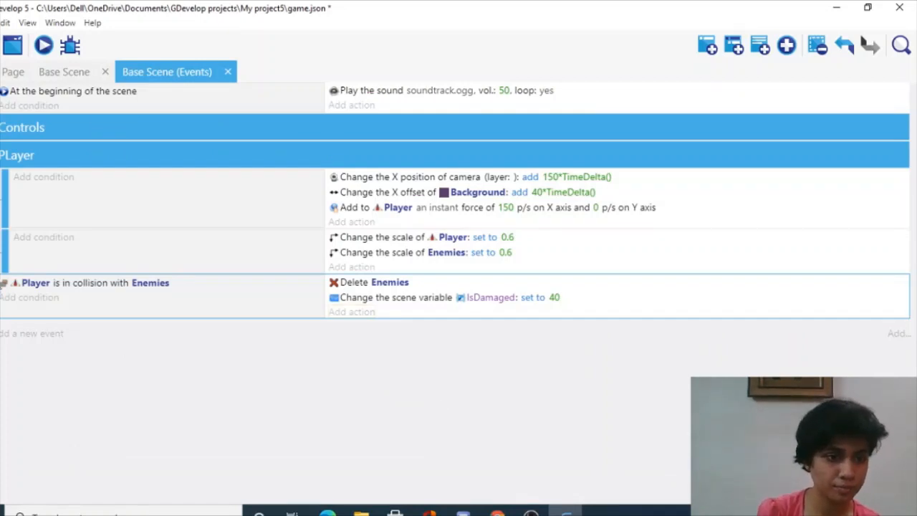
pyautogui.moveTo(3, 283); pyautogui.dragTo(8, 299)
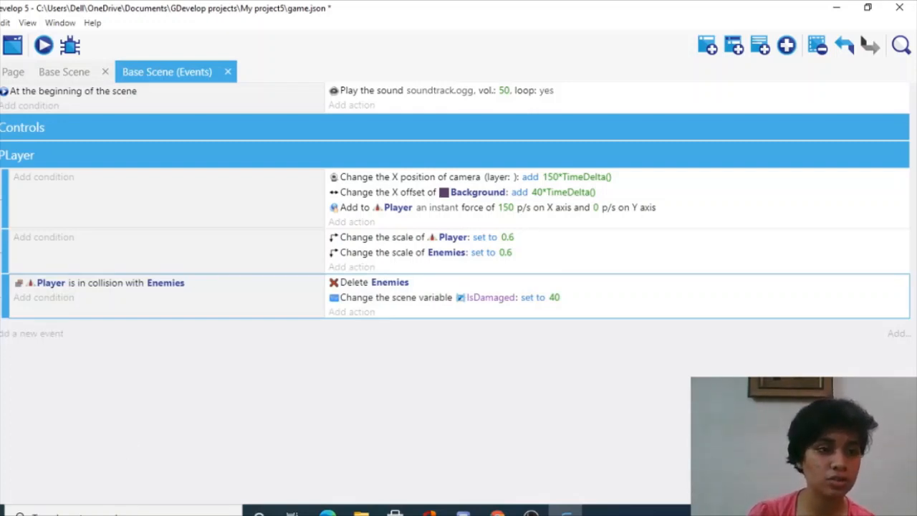
# Collapse the PLayer group and add a new event below it with a Collision condition between Enemies and Bullet
pyautogui.click(1, 154)
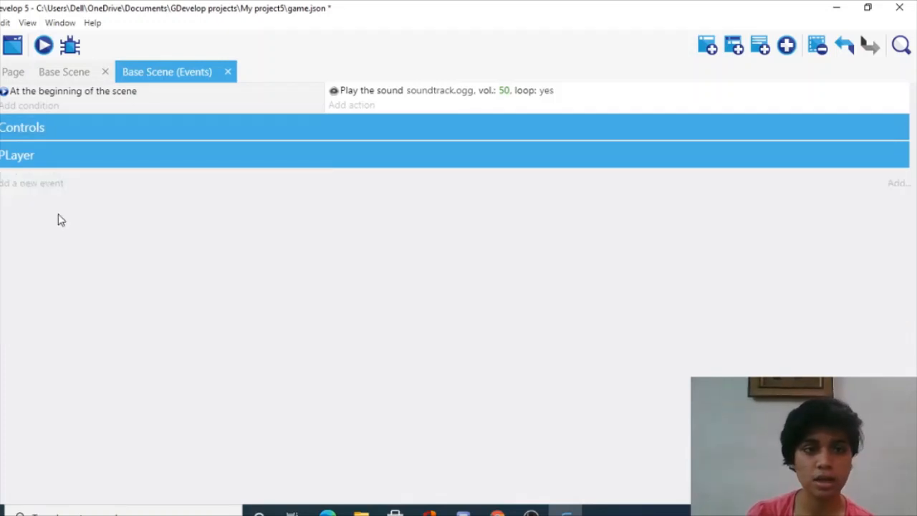
pyautogui.click(14, 184)
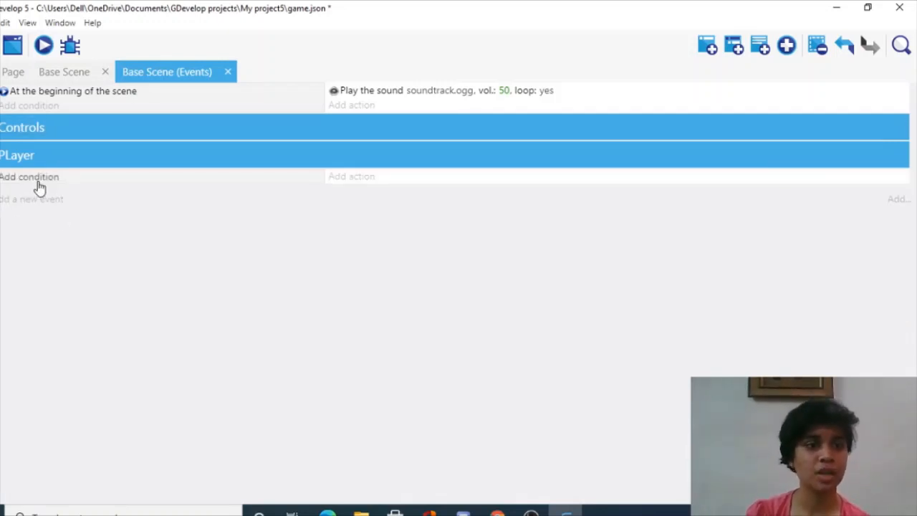
pyautogui.click(27, 179)
pyautogui.write('coll')
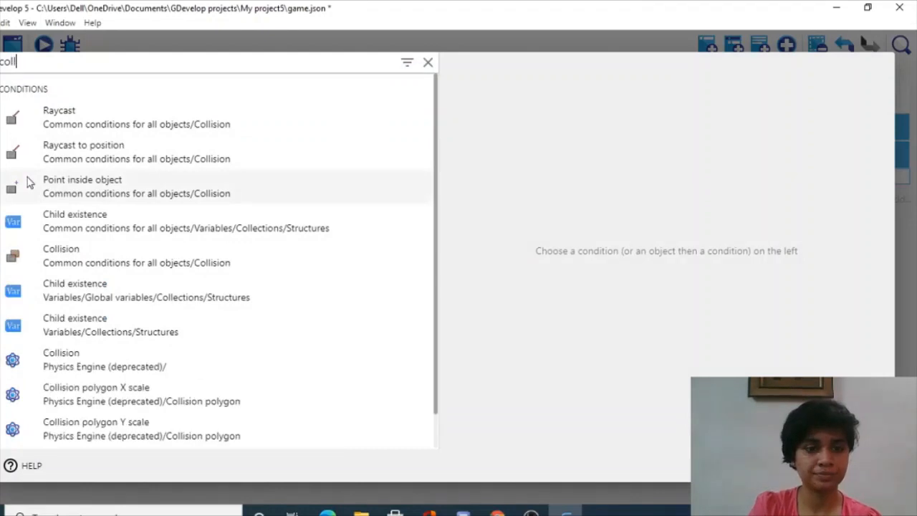
pyautogui.write('isio')
pyautogui.click(55, 267)
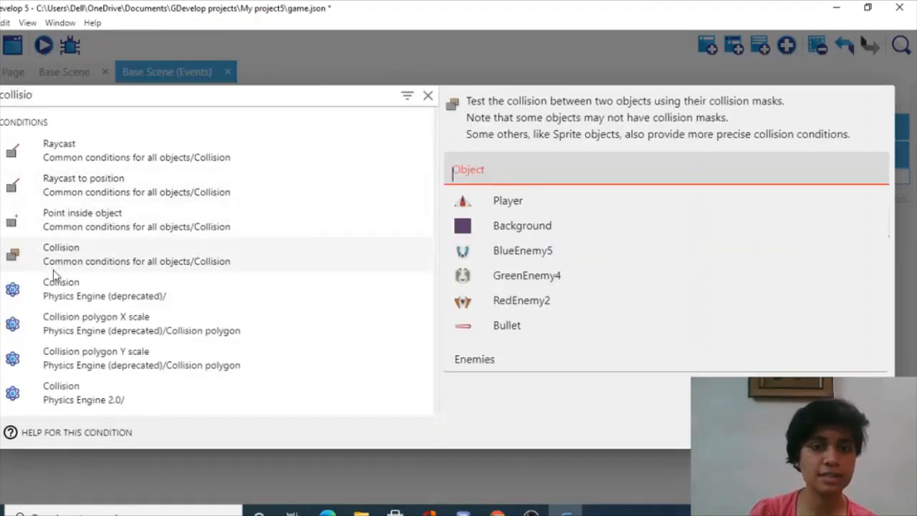
pyautogui.click(464, 359)
pyautogui.click(494, 206)
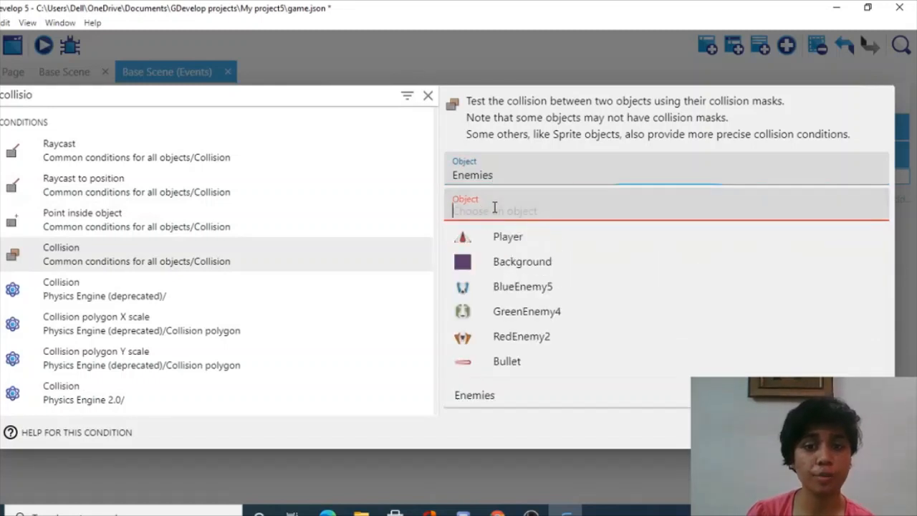
pyautogui.click(494, 362)
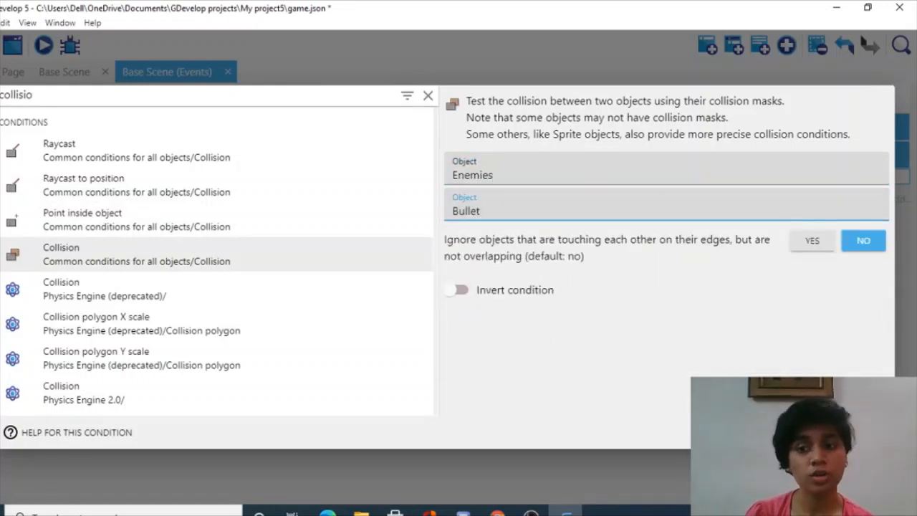
pyautogui.click(868, 432)
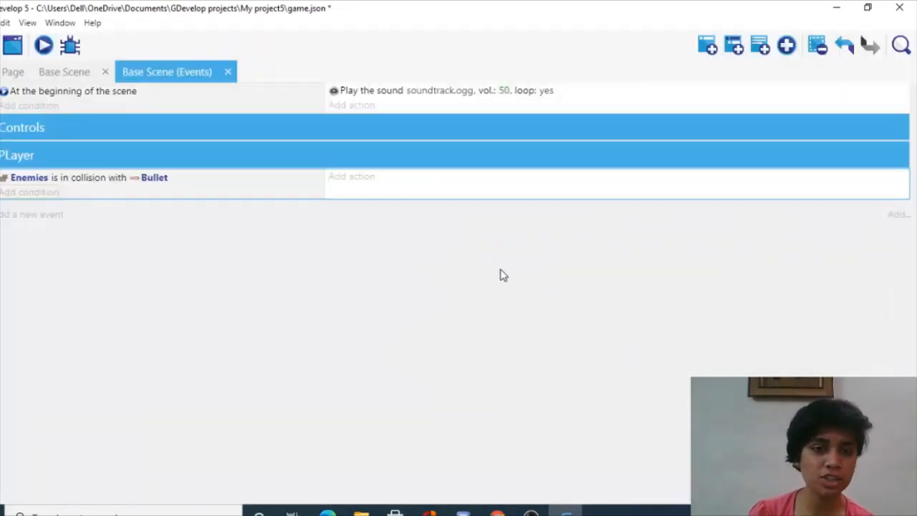
# Add an action deleting the Bullet object to the Enemies and Bullet collision event
pyautogui.click(343, 176)
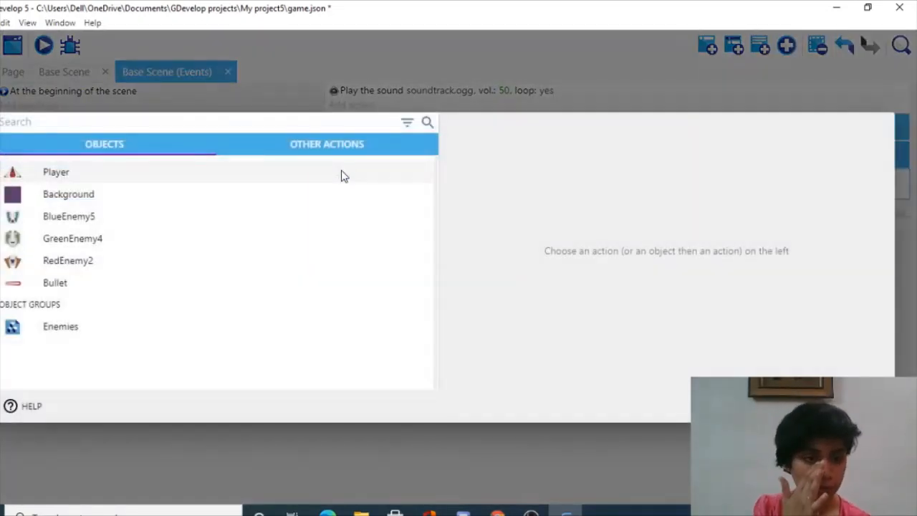
pyautogui.click(72, 285)
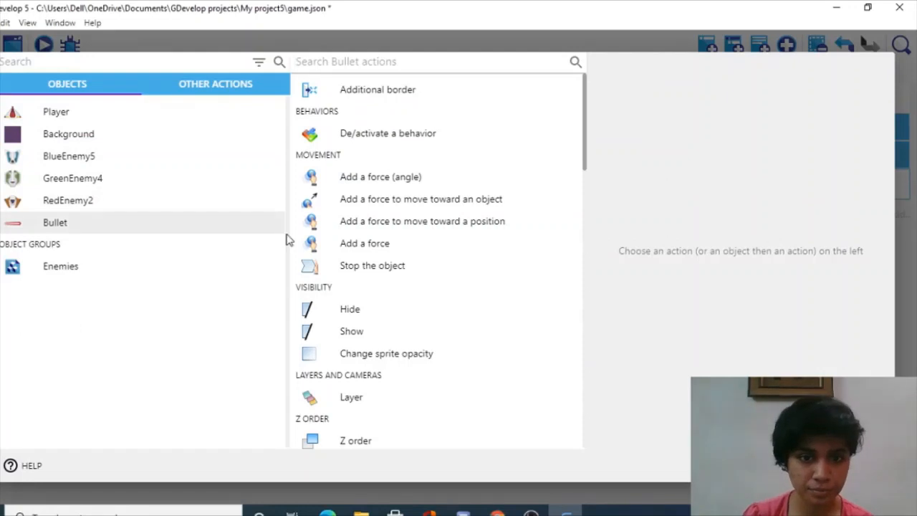
pyautogui.scroll(-3, 434, 358)
pyautogui.click(424, 277)
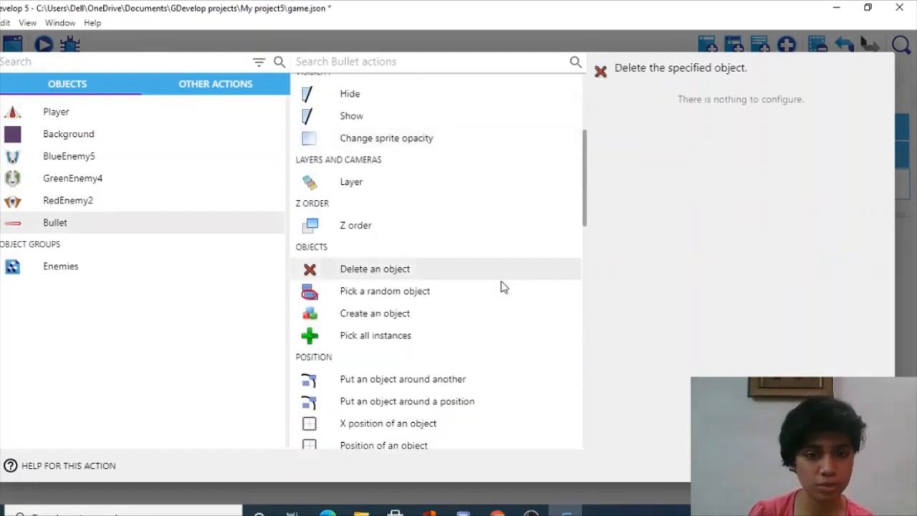
pyautogui.click(863, 466)
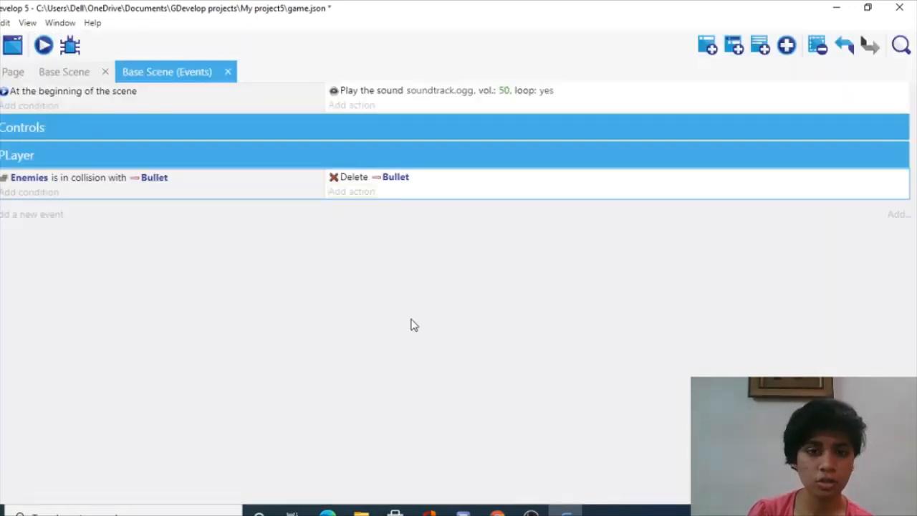
# Add a Damage the object action for the Enemies group that removes 50 from its health
pyautogui.click(341, 194)
pyautogui.click(341, 197)
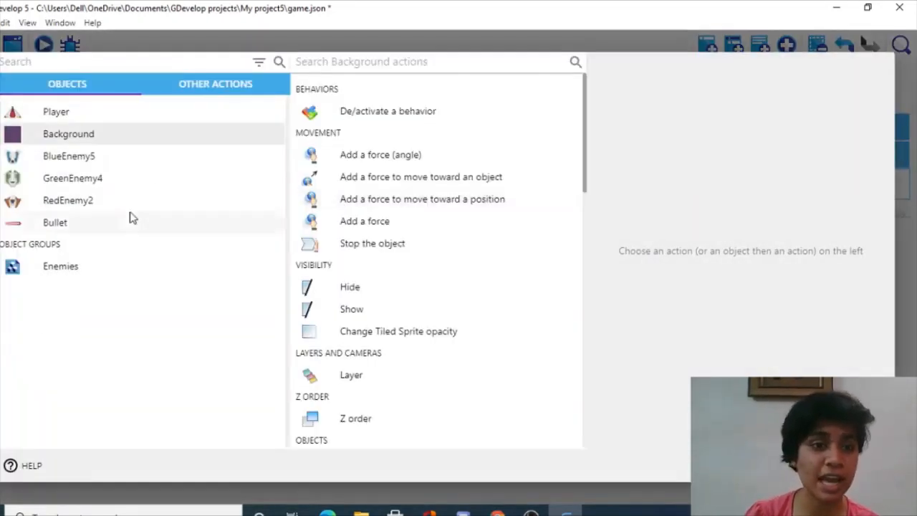
pyautogui.click(82, 279)
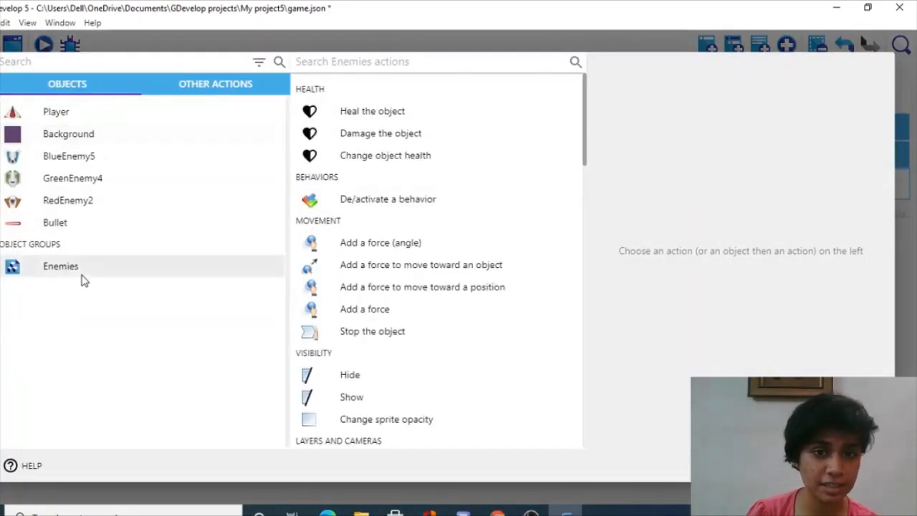
pyautogui.click(362, 136)
pyautogui.click(623, 157)
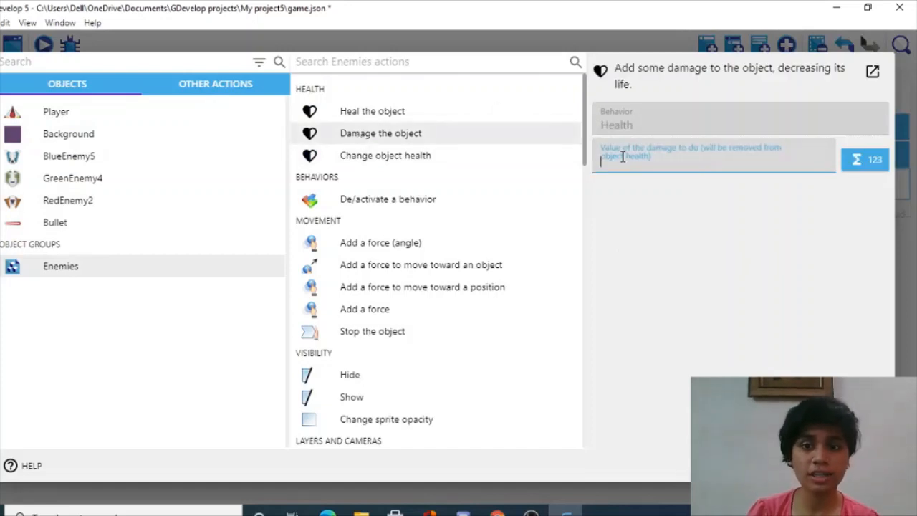
pyautogui.write('50')
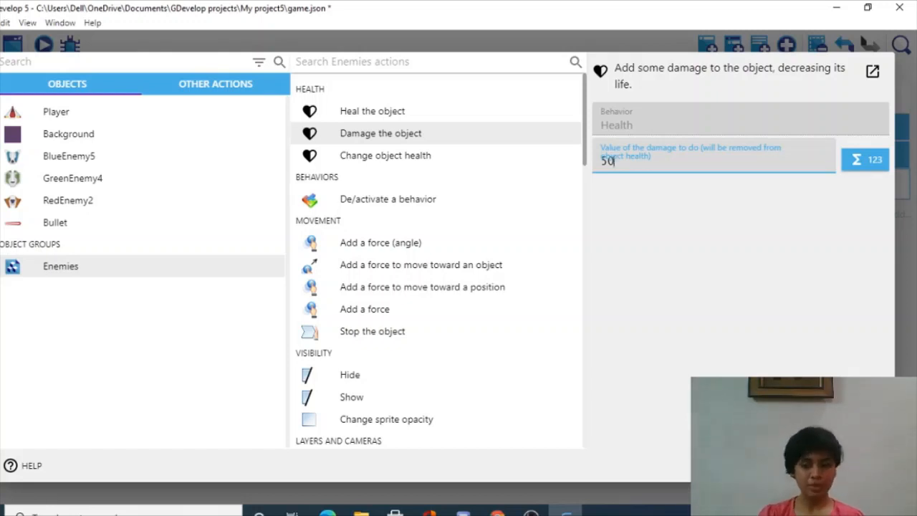
pyautogui.press('Return')
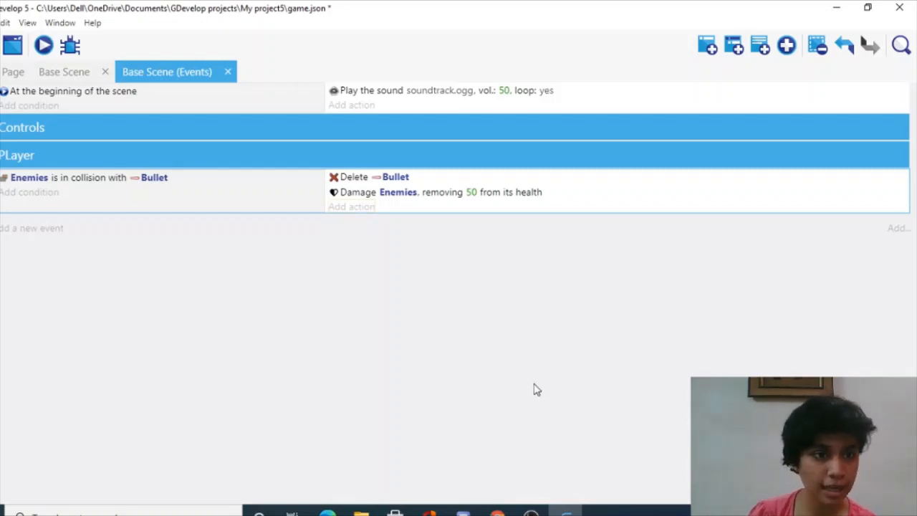
# Place a BlueEnemy5 instance in the base scene, just beyond the background's upper right corner, and rotate it sideways
pyautogui.click(64, 72)
pyautogui.scroll(-5, 389, 235)
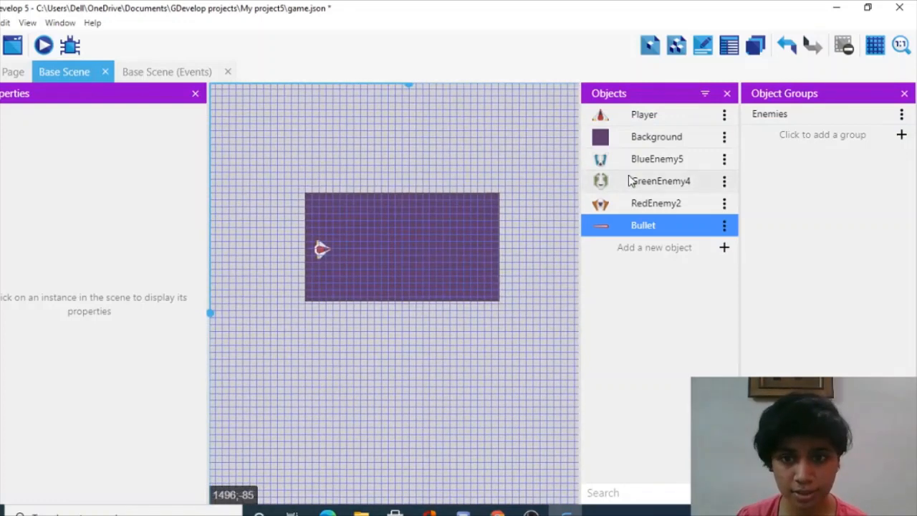
pyautogui.moveTo(608, 167); pyautogui.dragTo(533, 207)
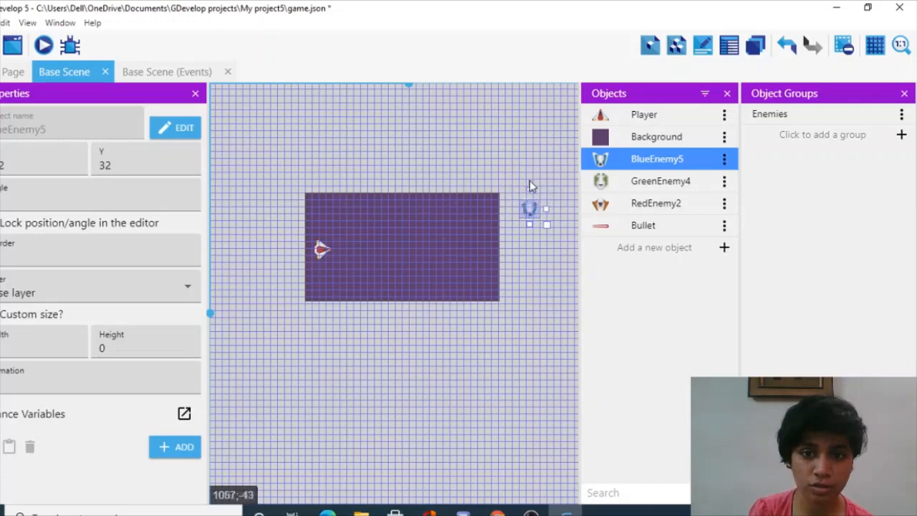
pyautogui.moveTo(544, 199); pyautogui.dragTo(525, 175)
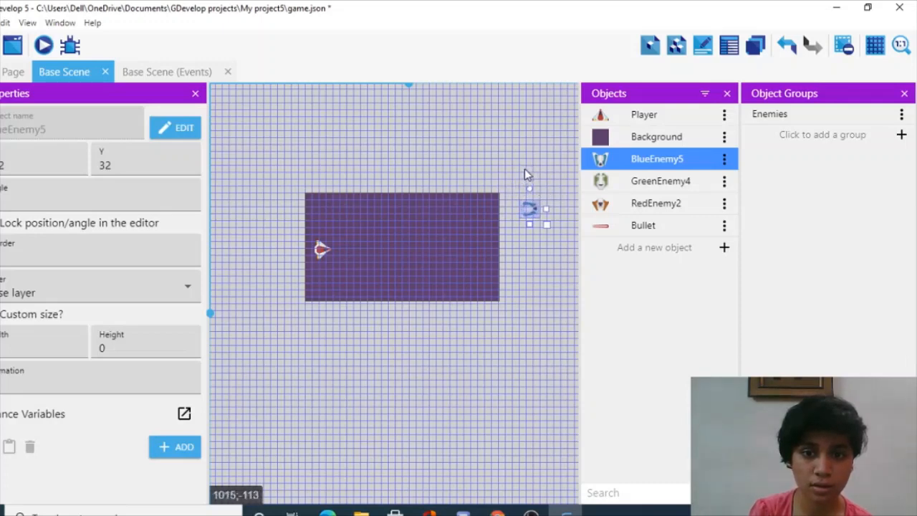
# Place GreenEnemy4 and RedEnemy2 instances below the blue enemy, outside the background's right edge, and rotate both sideways
pyautogui.moveTo(641, 191); pyautogui.dragTo(524, 254)
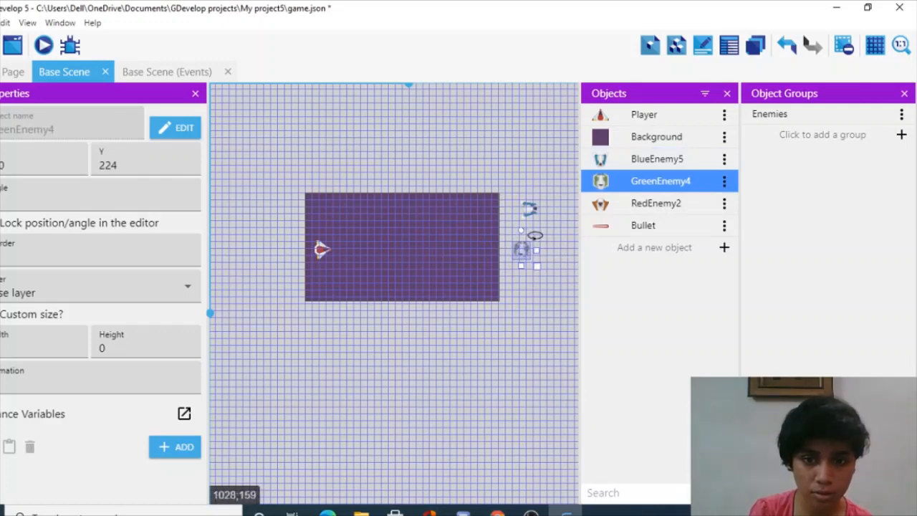
pyautogui.click(546, 316)
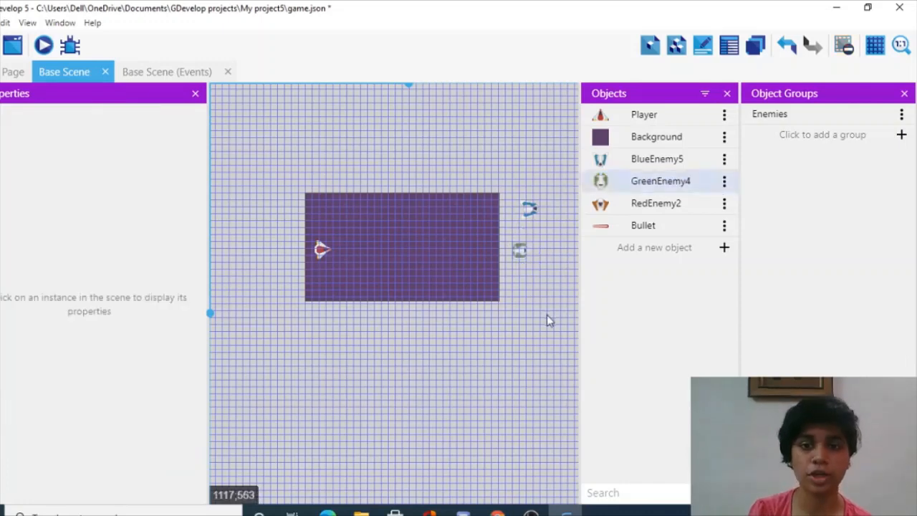
pyautogui.click(639, 207)
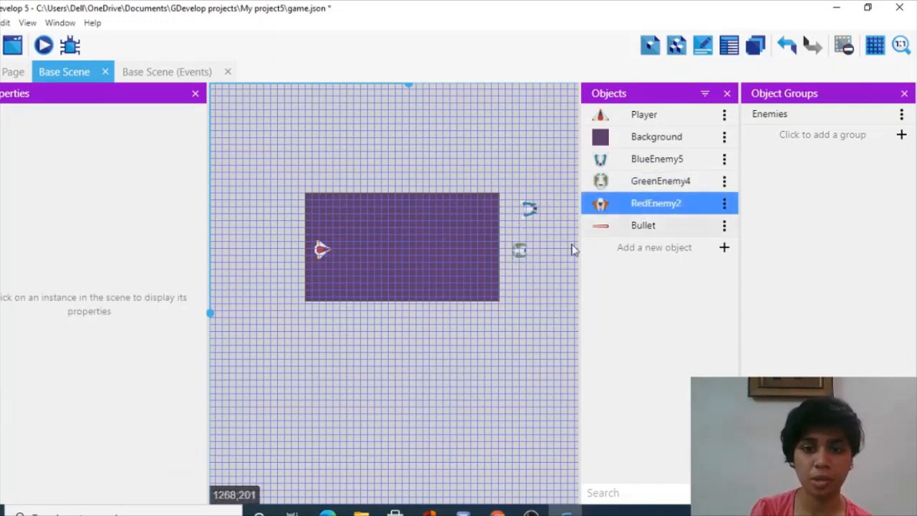
pyautogui.moveTo(616, 212); pyautogui.dragTo(546, 251)
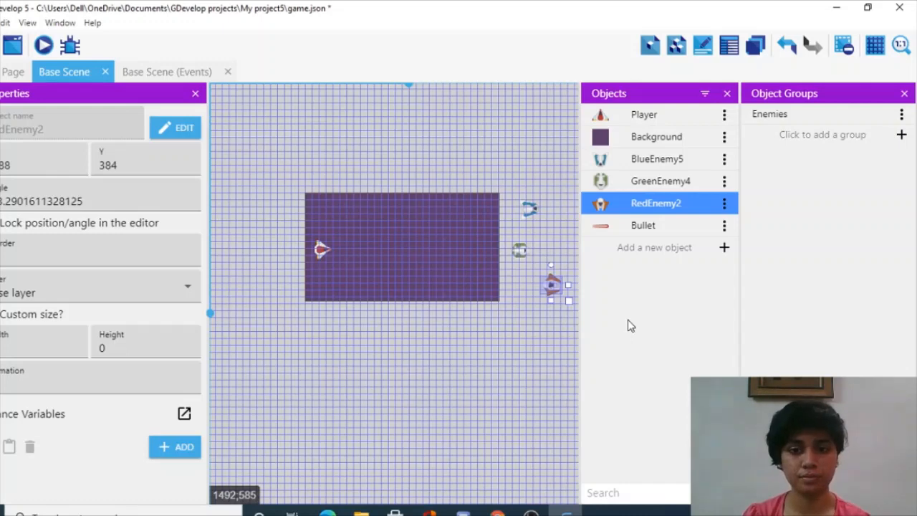
pyautogui.click(376, 342)
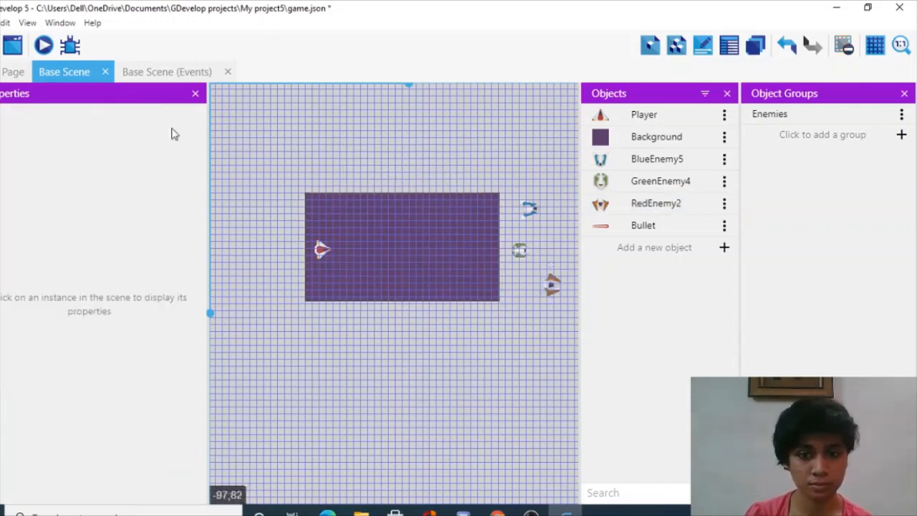
# Preview the game from the scene events, fly the player ship and shoot at the enemies to test bullet damage, and close the preview
pyautogui.click(152, 71)
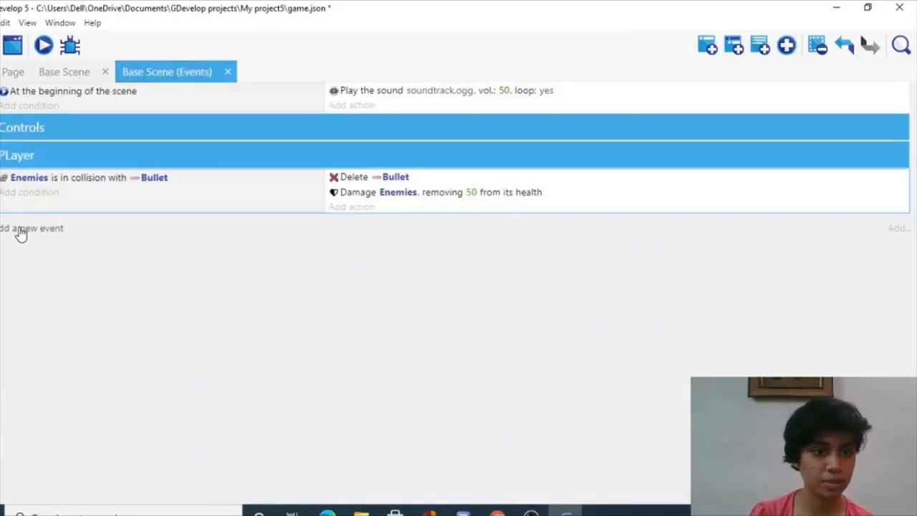
pyautogui.click(43, 46)
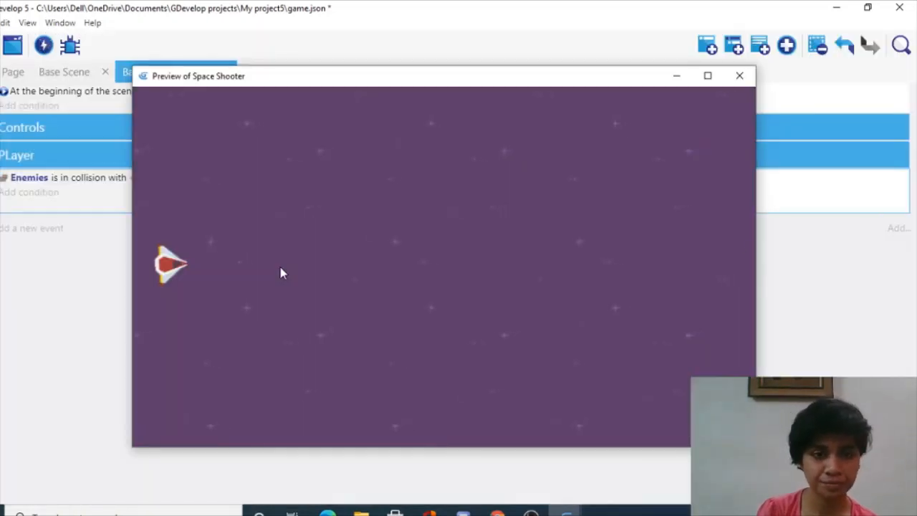
pyautogui.press('Right')
pyautogui.press('space')
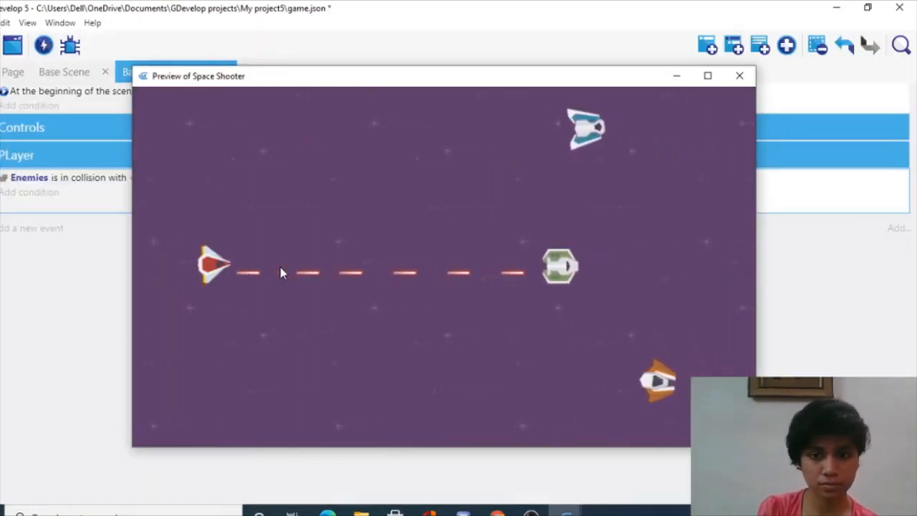
pyautogui.press('Down')
pyautogui.press('Down')
pyautogui.press('space')
pyautogui.press('Down')
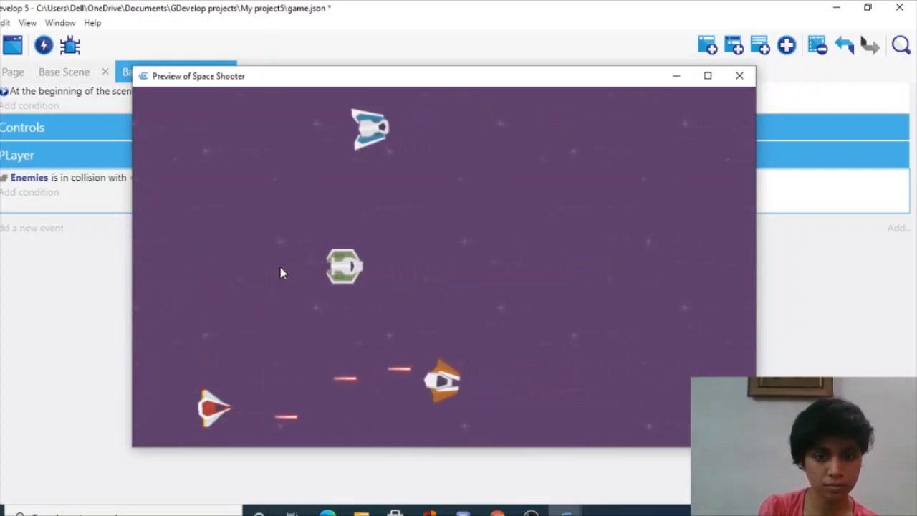
pyautogui.press('Down')
pyautogui.press('space')
pyautogui.press('space')
pyautogui.press('space')
pyautogui.press('space')
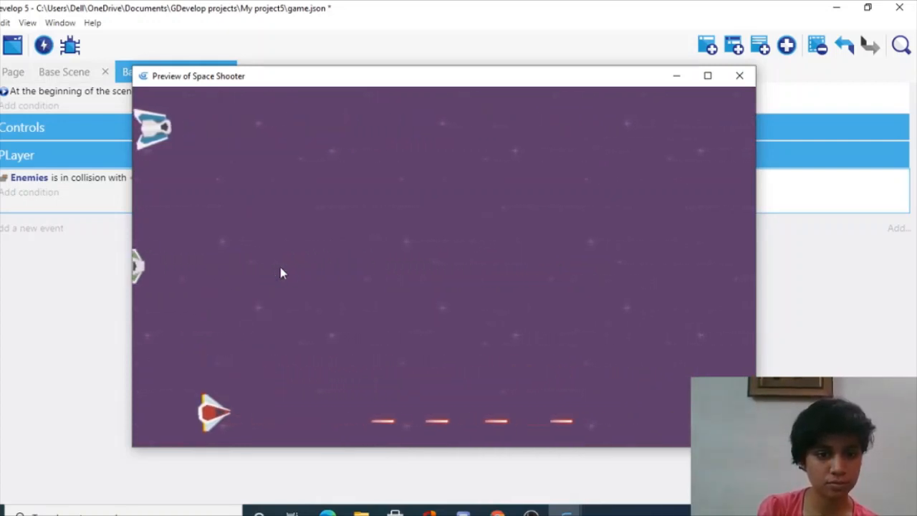
pyautogui.click(738, 77)
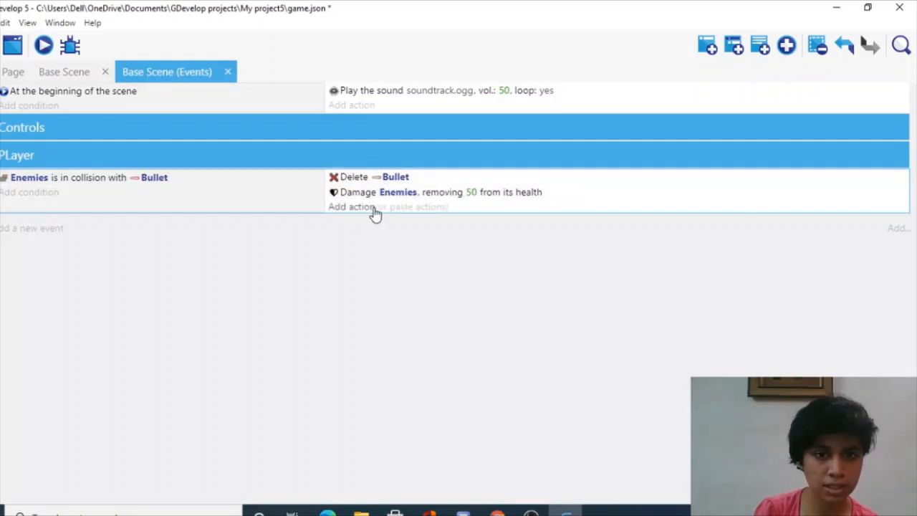
# Change the maximum health in BlueEnemy5's Health behavior and apply the object settings
pyautogui.click(47, 72)
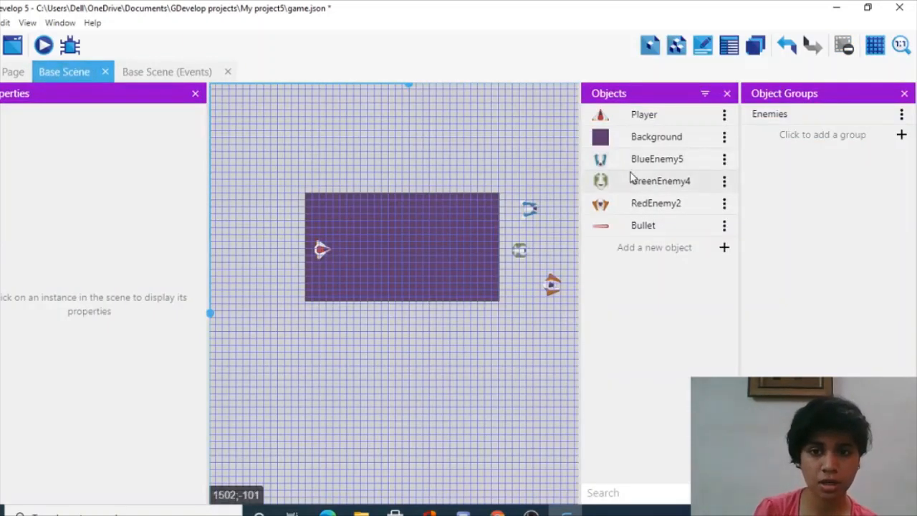
pyautogui.click(624, 170)
pyautogui.doubleClick(624, 174)
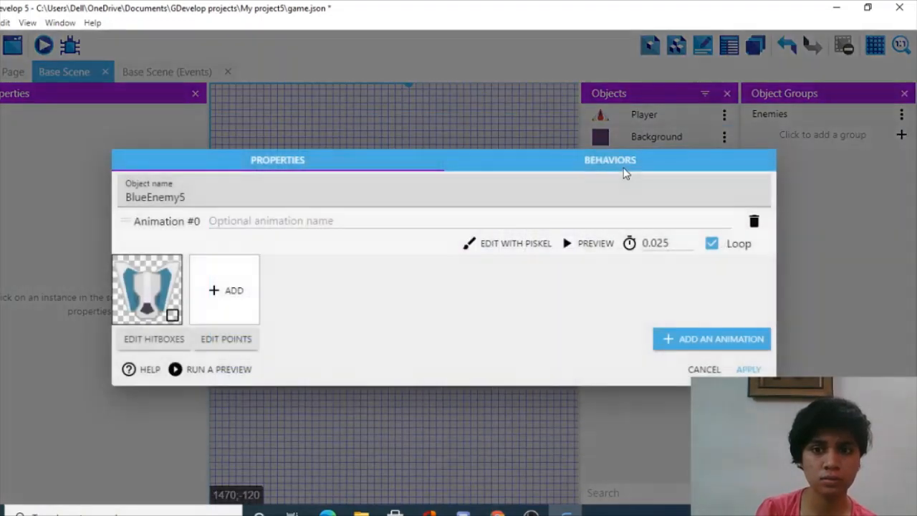
pyautogui.click(617, 163)
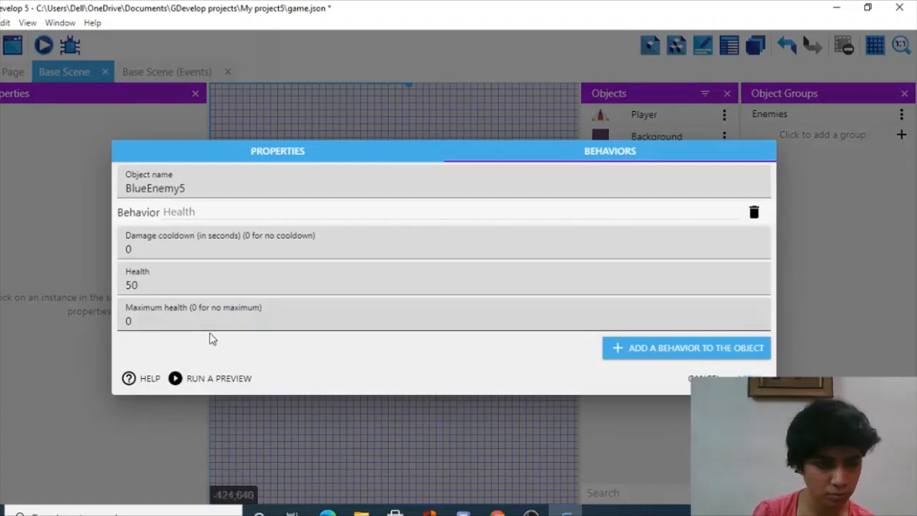
pyautogui.click(423, 309)
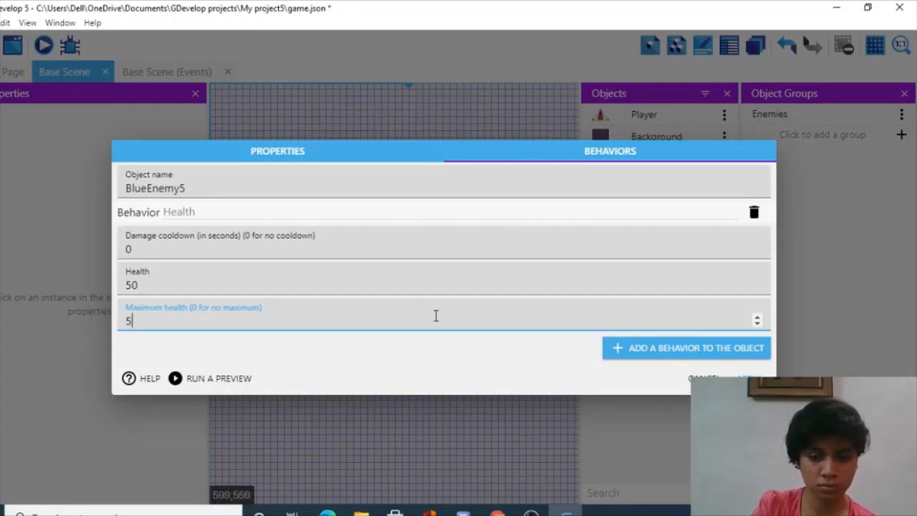
pyautogui.click(745, 377)
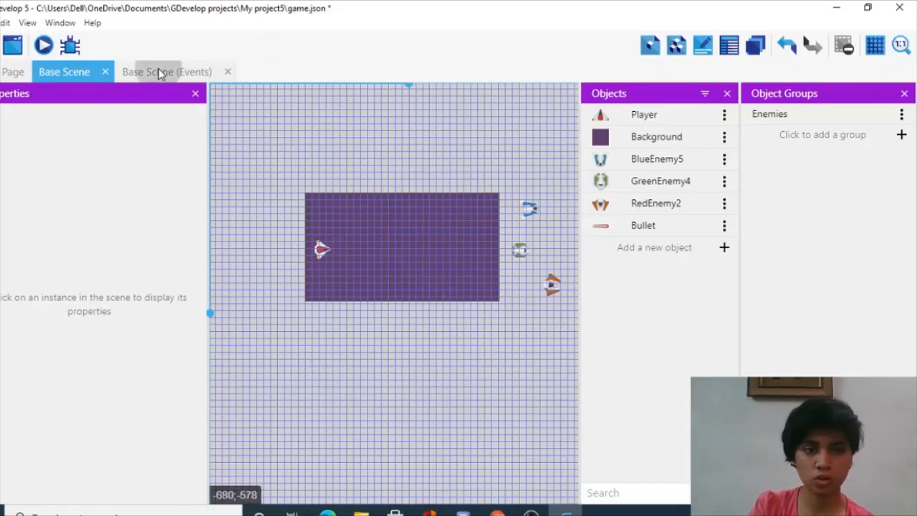
# Preview the game again from the scene events, move the ship up toward the blue enemy while shooting, and close the preview
pyautogui.click(160, 71)
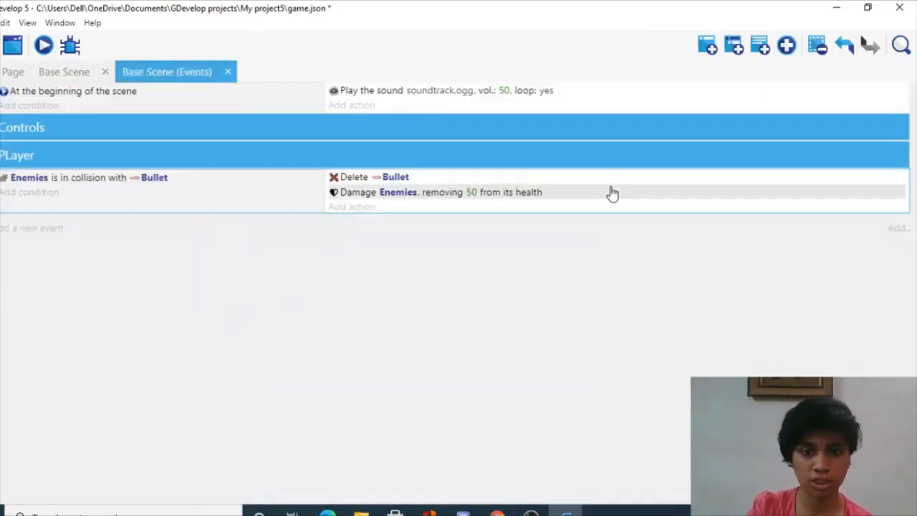
pyautogui.click(41, 55)
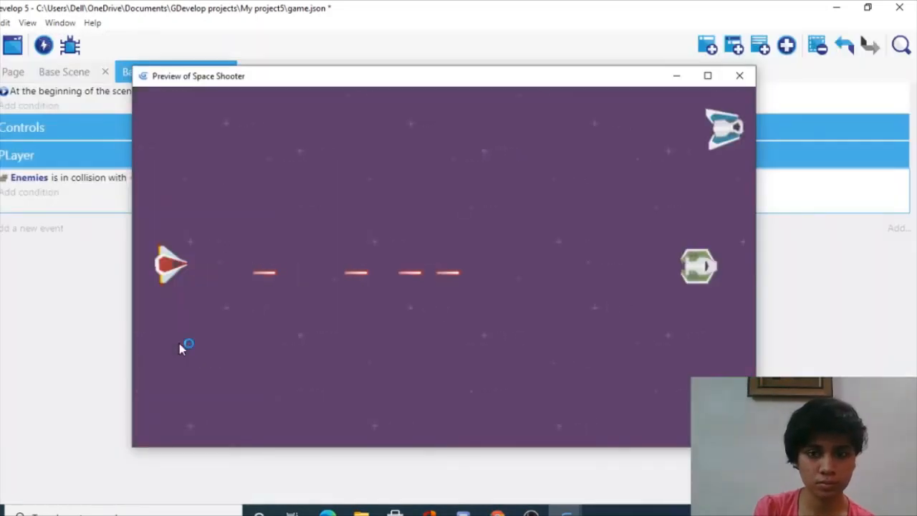
pyautogui.press('Up')
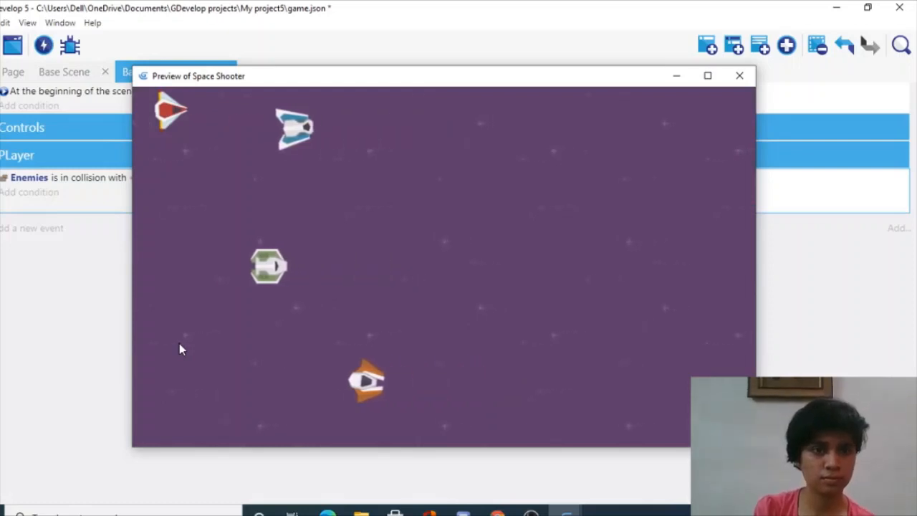
pyautogui.click(740, 76)
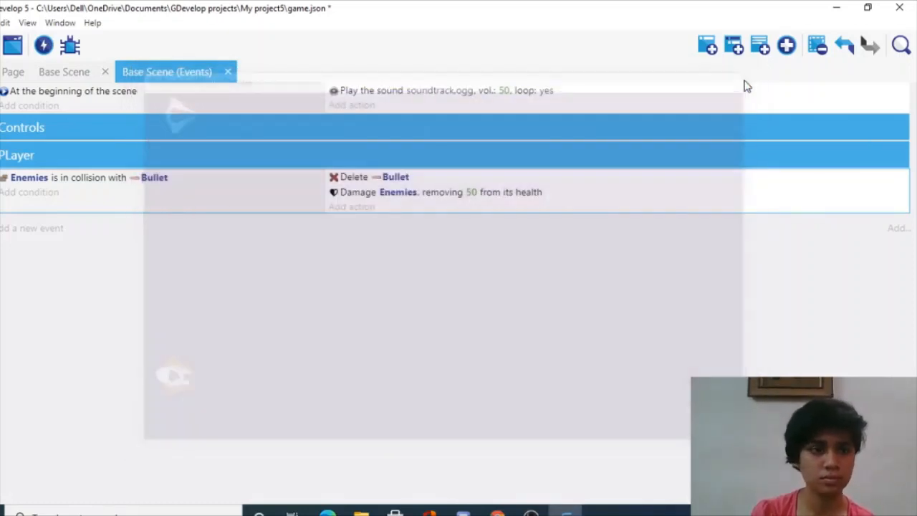
# Review the settings of the Enemies damage action and of the Enemies and Bullet collision condition
pyautogui.click(347, 192)
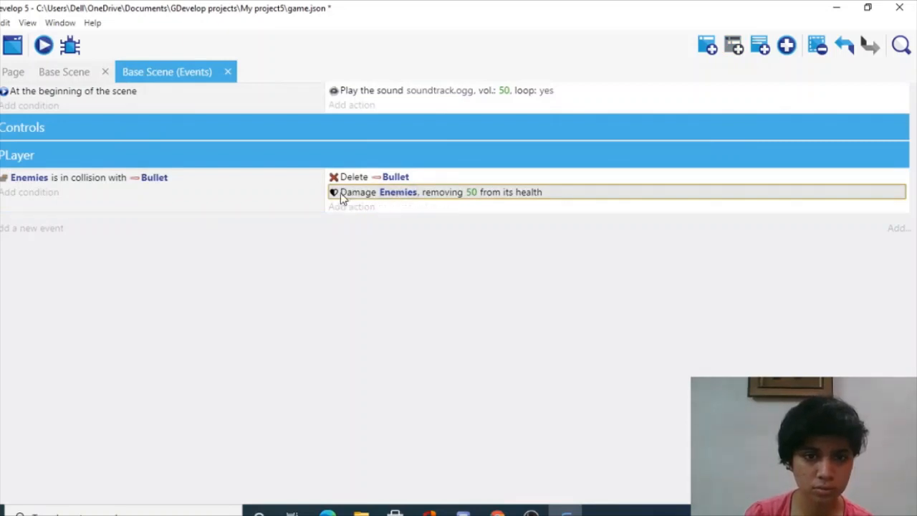
pyautogui.doubleClick(340, 192)
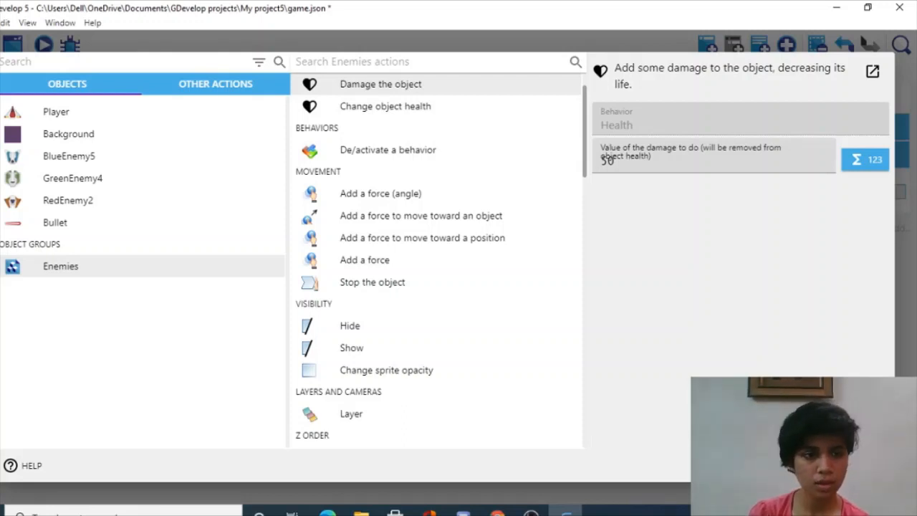
pyautogui.click(864, 466)
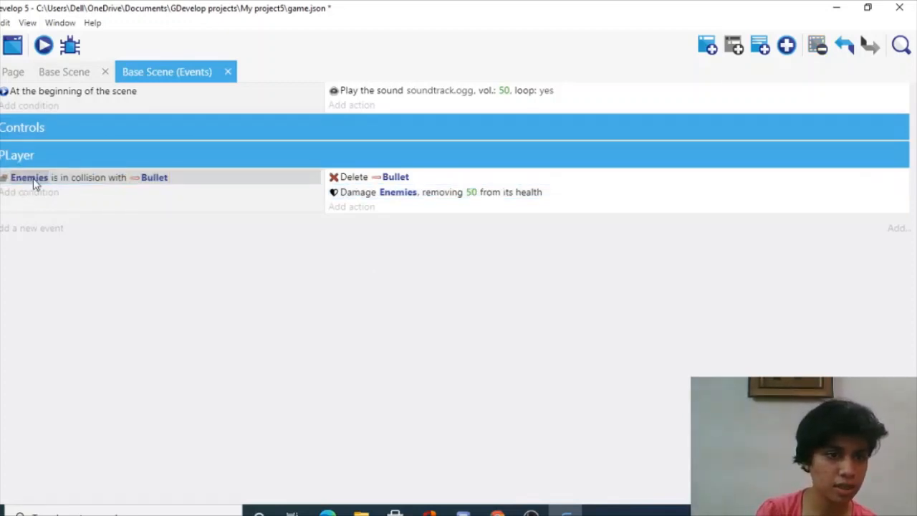
pyautogui.moveTo(33, 184); pyautogui.dragTo(164, 177)
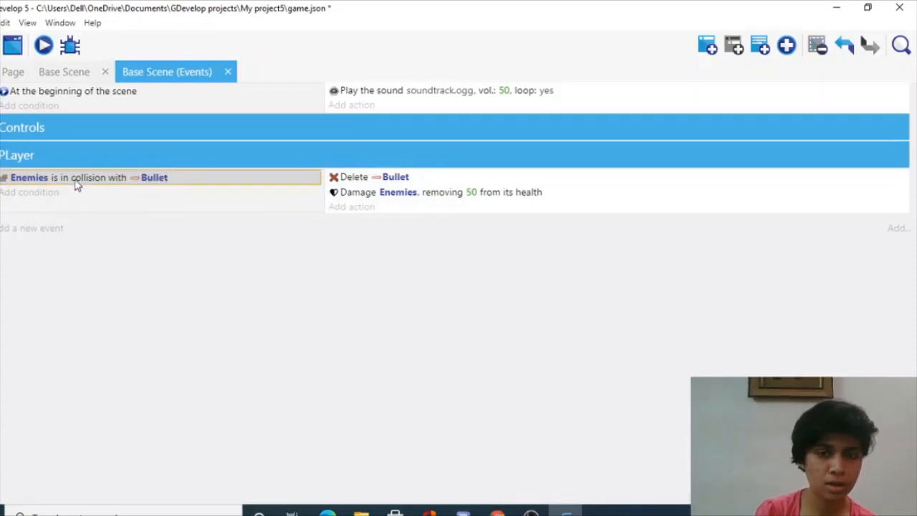
pyautogui.doubleClick(77, 185)
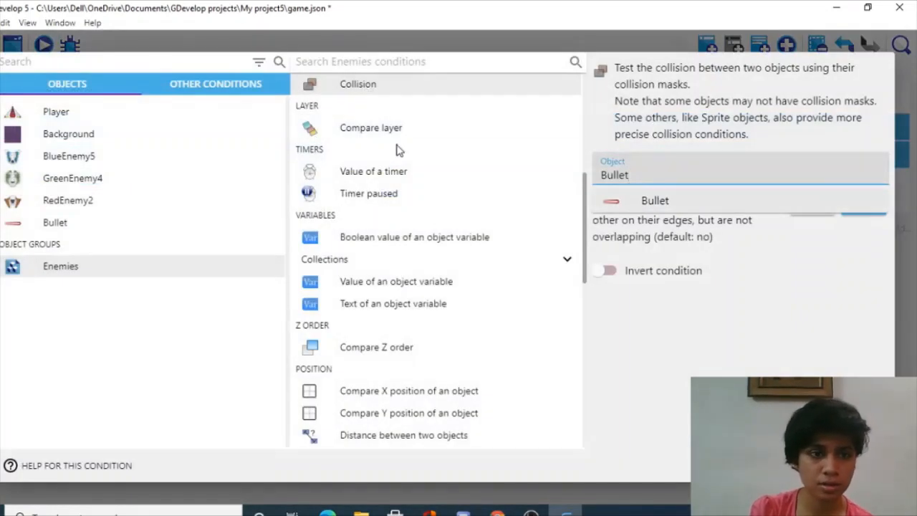
pyautogui.click(415, 91)
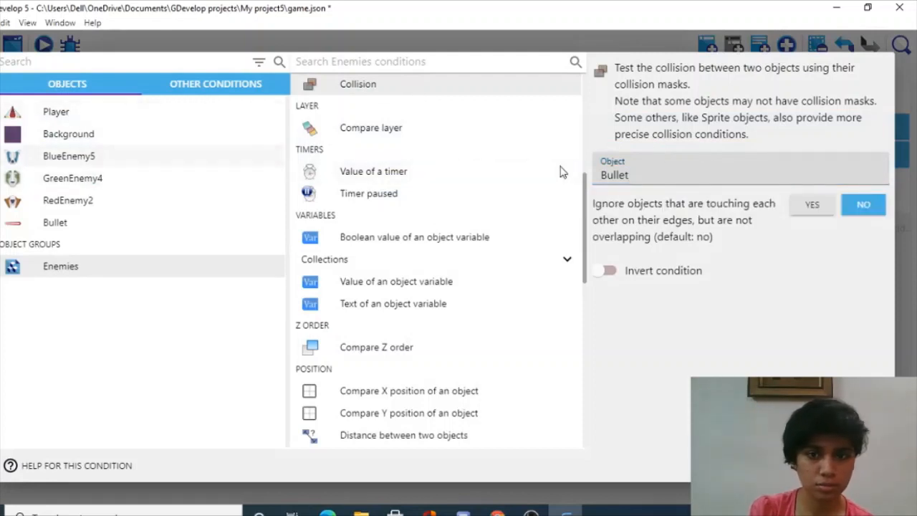
pyautogui.click(866, 465)
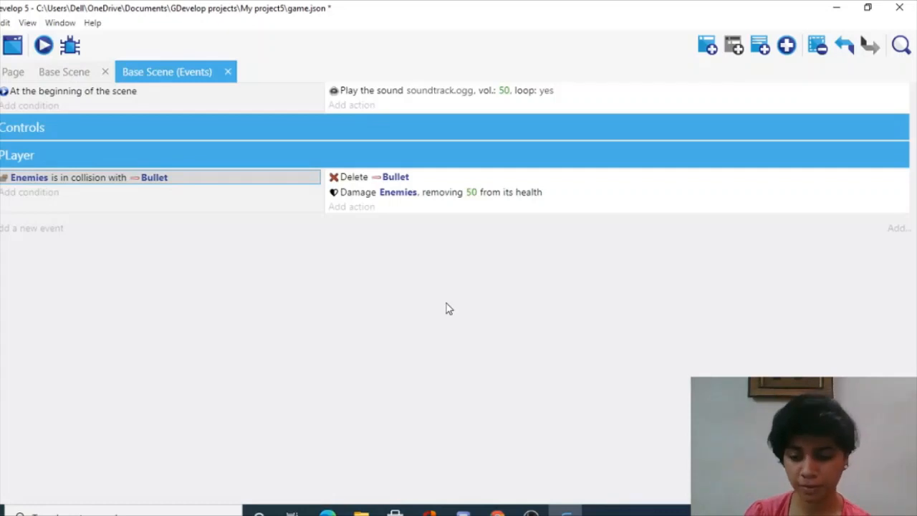
# Add a Play a sound action to the Enemies and Bullet collision event using enemy_explosion.wav, copying the file into the project folder
pyautogui.click(341, 207)
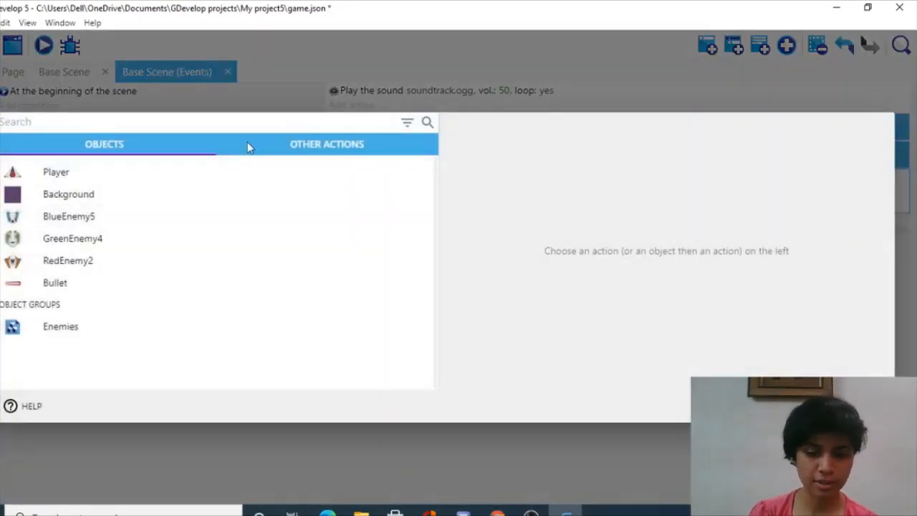
pyautogui.write('Play')
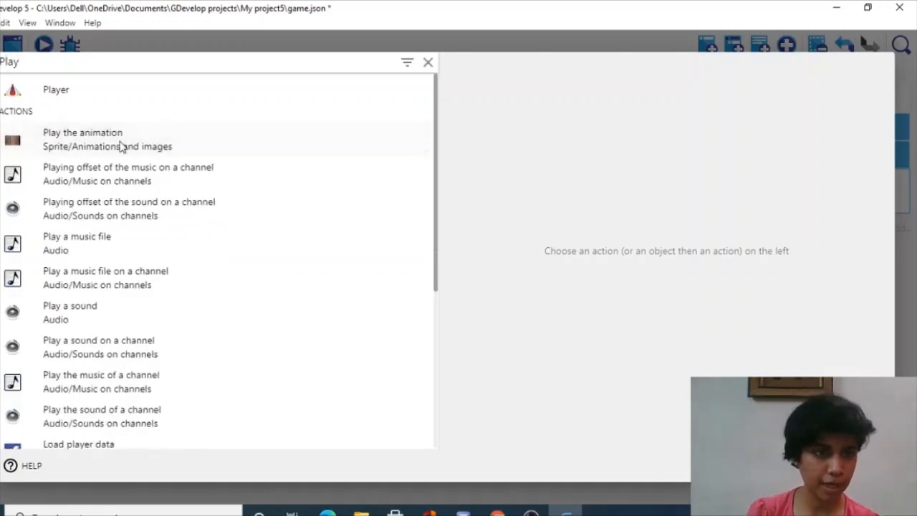
pyautogui.click(101, 308)
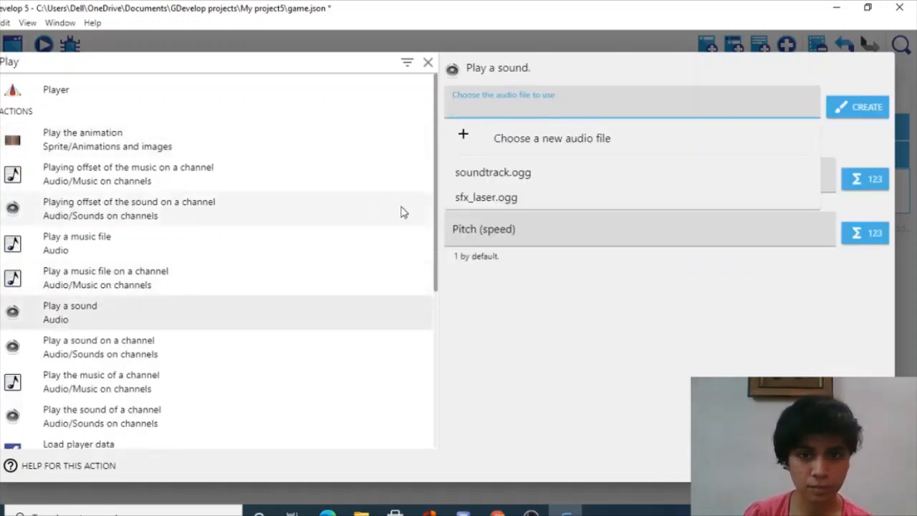
pyautogui.click(479, 140)
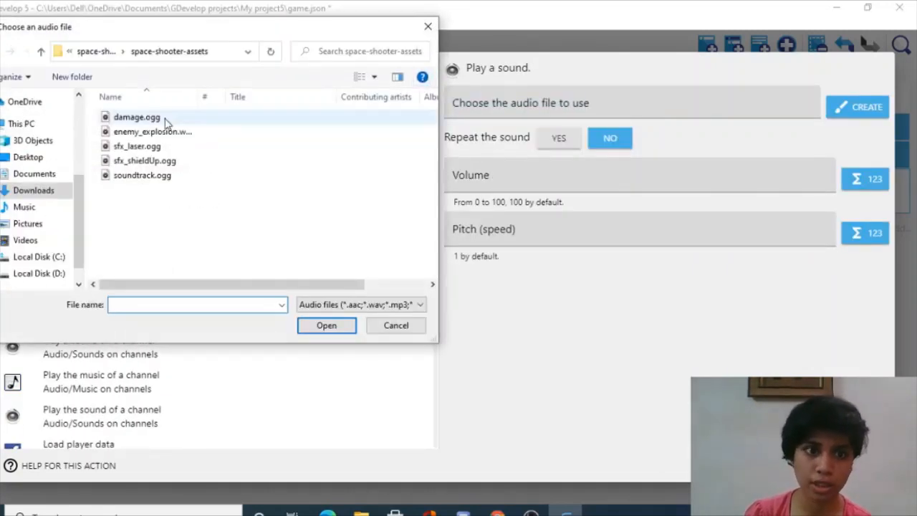
pyautogui.click(143, 160)
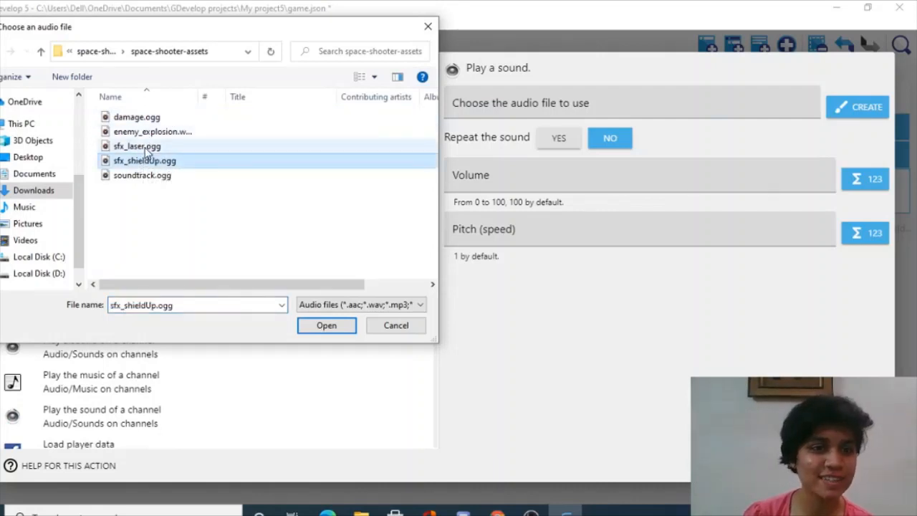
pyautogui.click(144, 133)
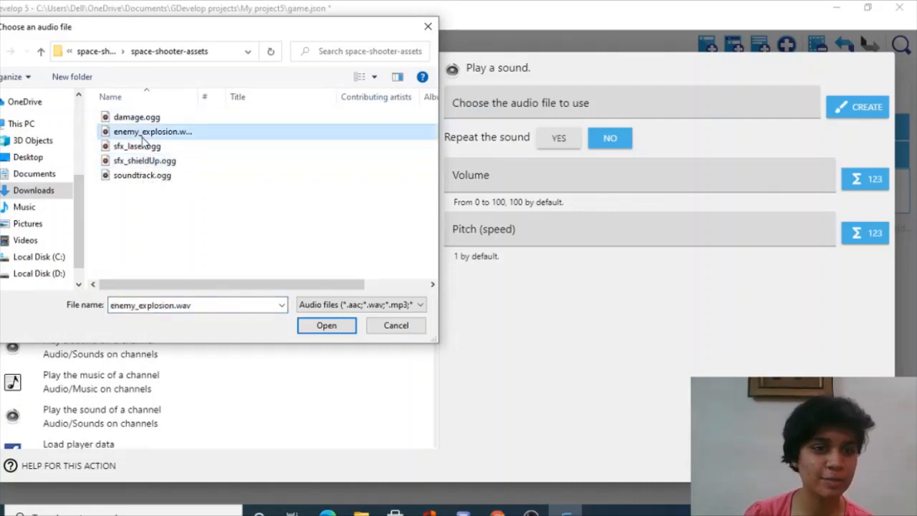
pyautogui.click(327, 326)
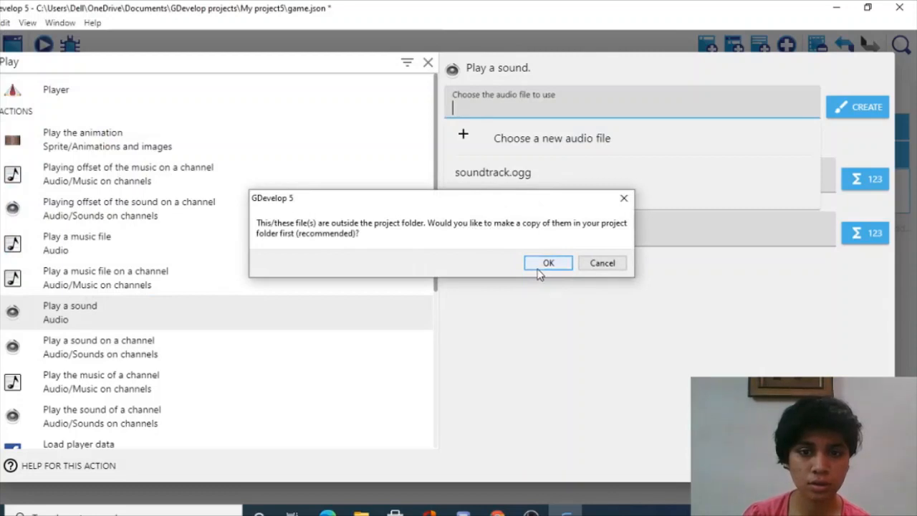
pyautogui.click(547, 263)
pyautogui.click(484, 174)
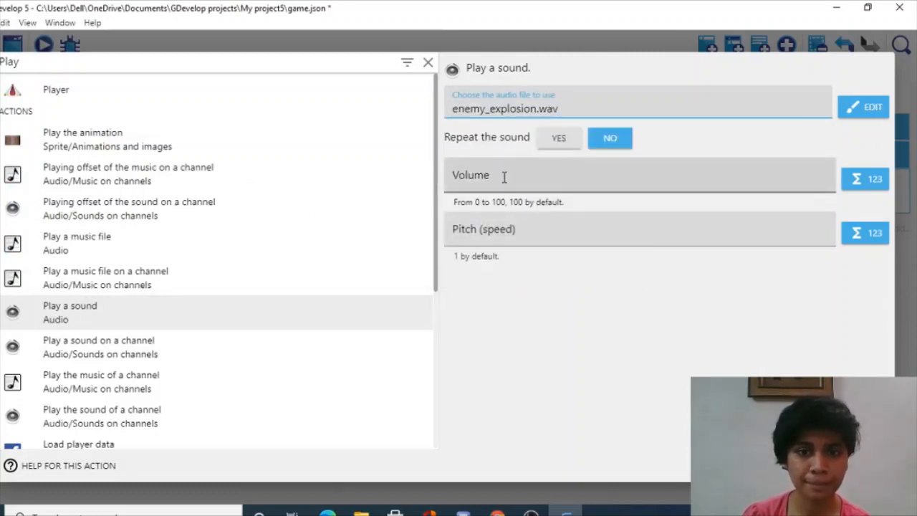
# Set the enemy explosion sound's volume to 40 and confirm the action
pyautogui.click(504, 178)
pyautogui.write('40')
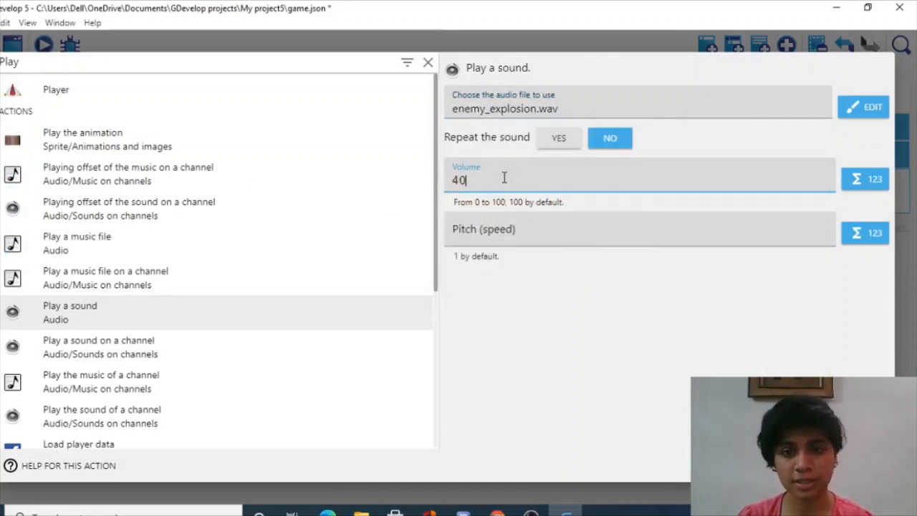
pyautogui.press('Return')
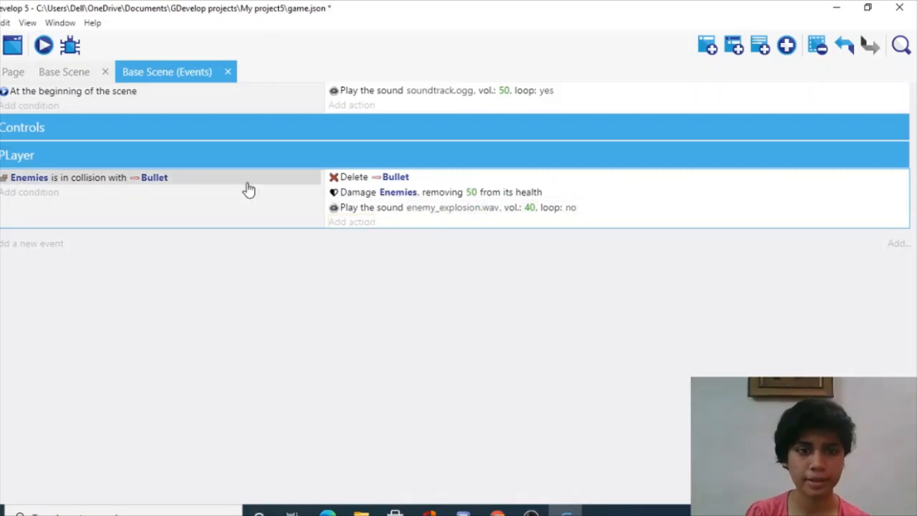
# Check the settings of the Enemies and Bullet collision condition
pyautogui.doubleClick(16, 179)
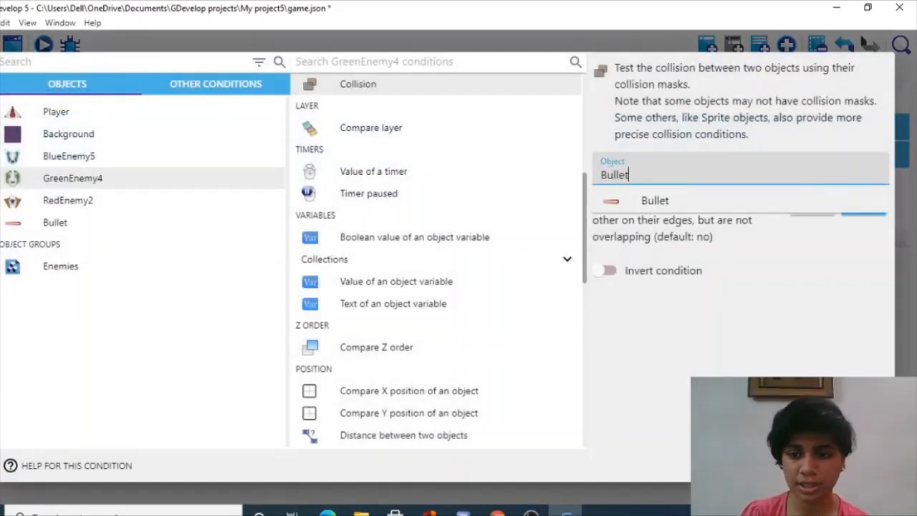
pyautogui.click(864, 466)
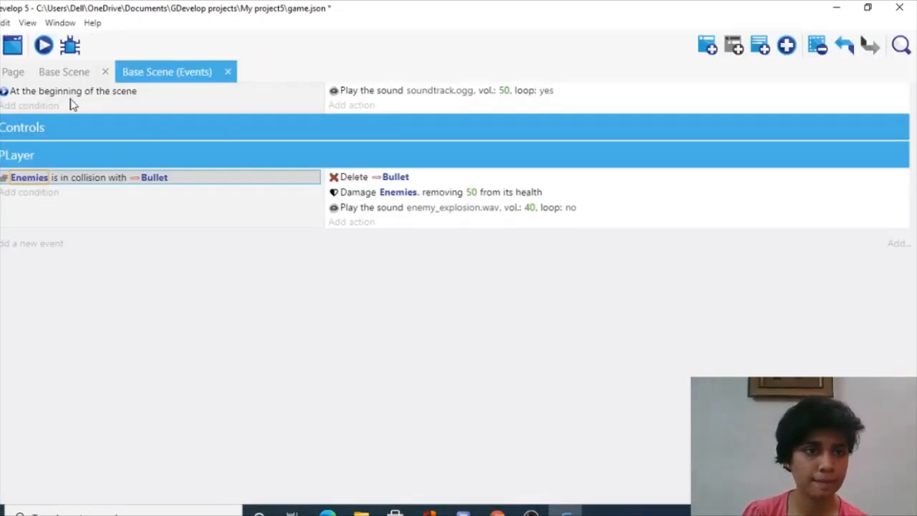
# In the Base Scene, set BlueEnemy5's maximum health to 0 and its health to 50 in the Health behavior
pyautogui.click(53, 71)
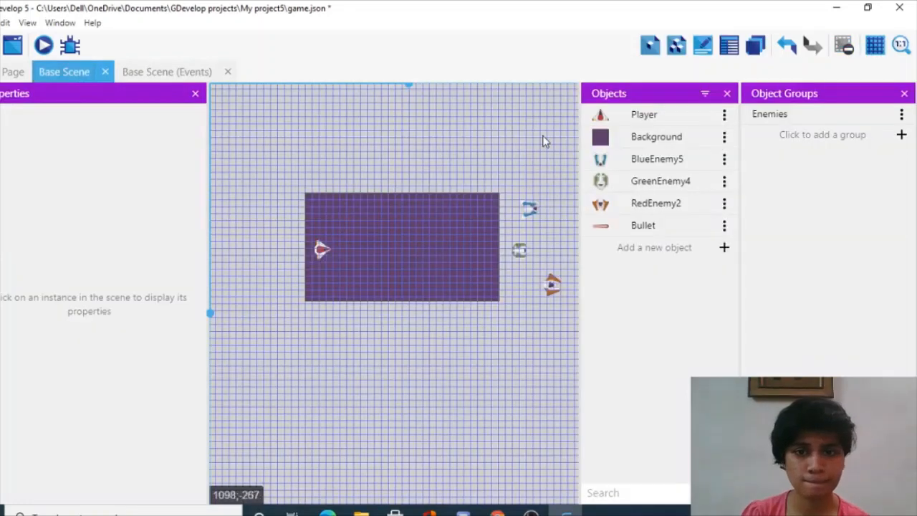
pyautogui.doubleClick(624, 162)
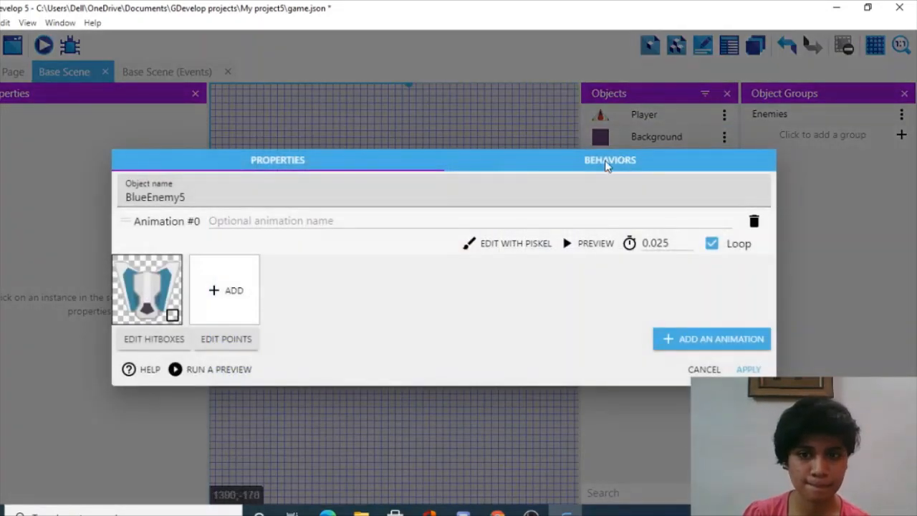
pyautogui.click(606, 160)
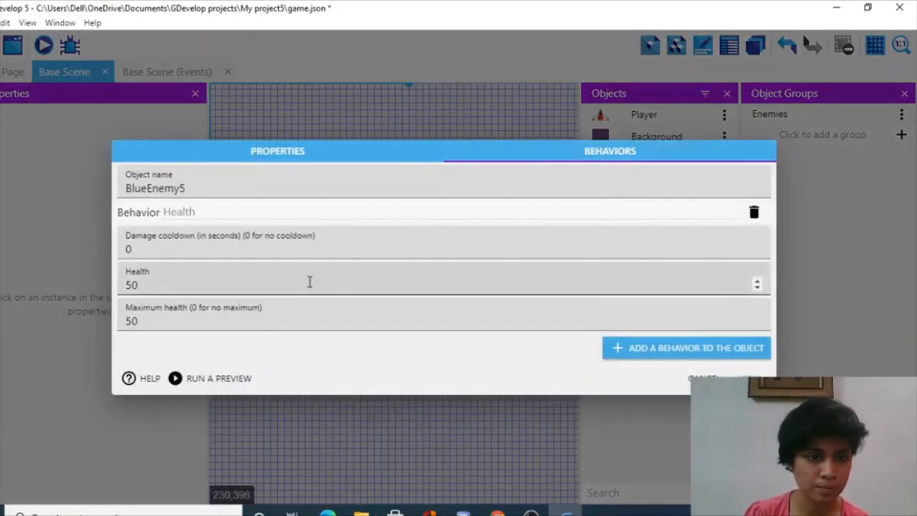
pyautogui.doubleClick(169, 328)
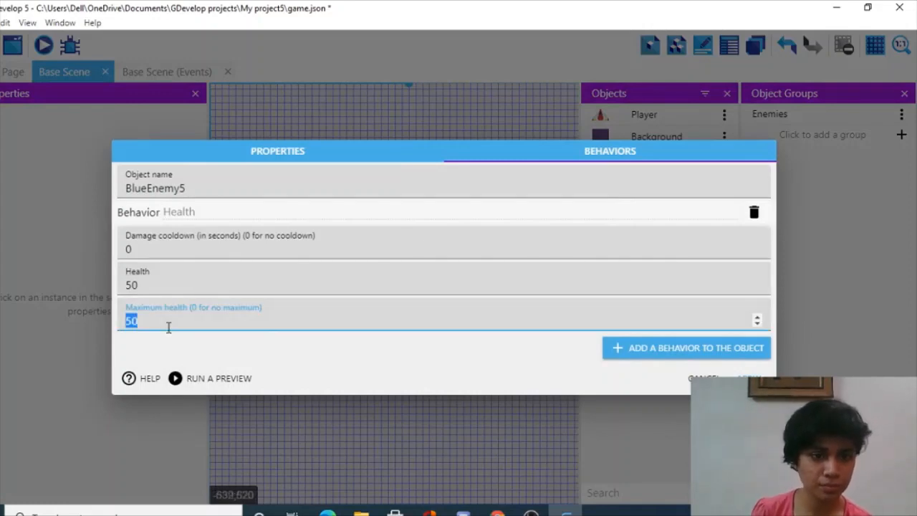
pyautogui.click(146, 287)
pyautogui.doubleClick(146, 287)
pyautogui.press('BackSpace')
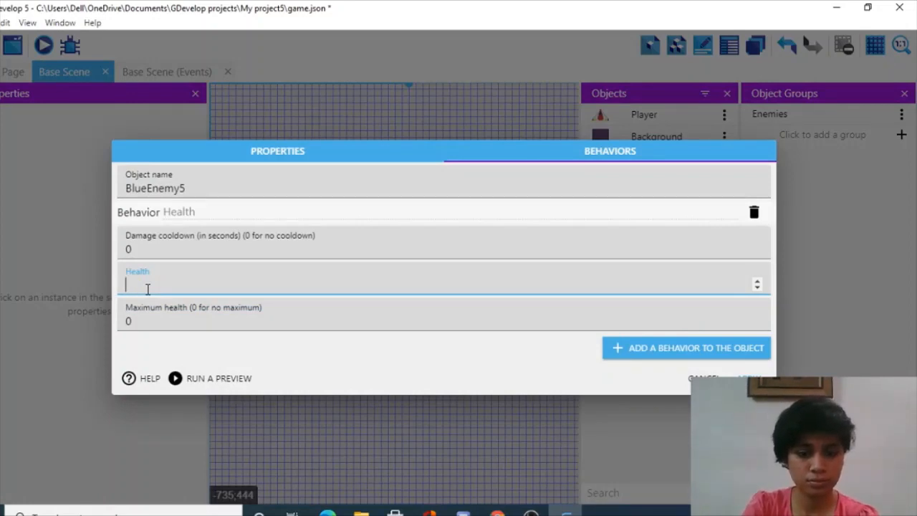
pyautogui.write('50')
pyautogui.click(141, 309)
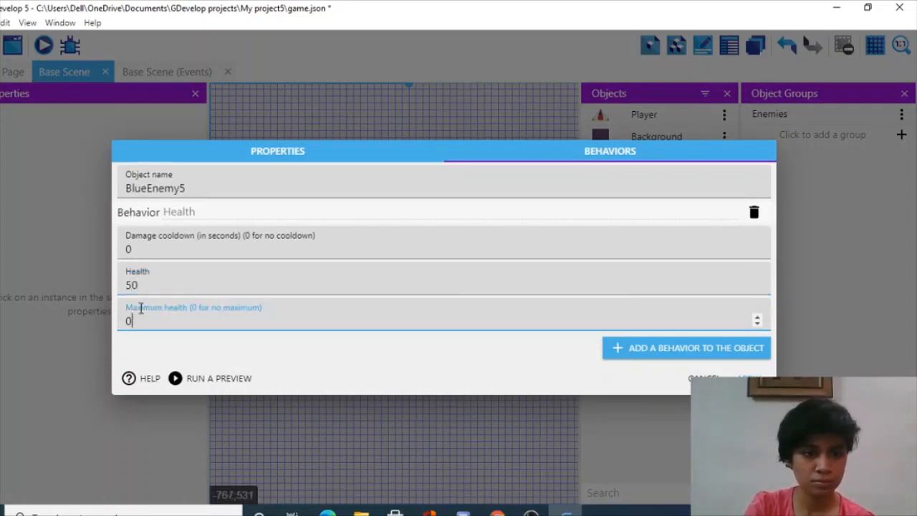
# Re-enter 50 as BlueEnemy5's health and apply the object settings
pyautogui.click(462, 377)
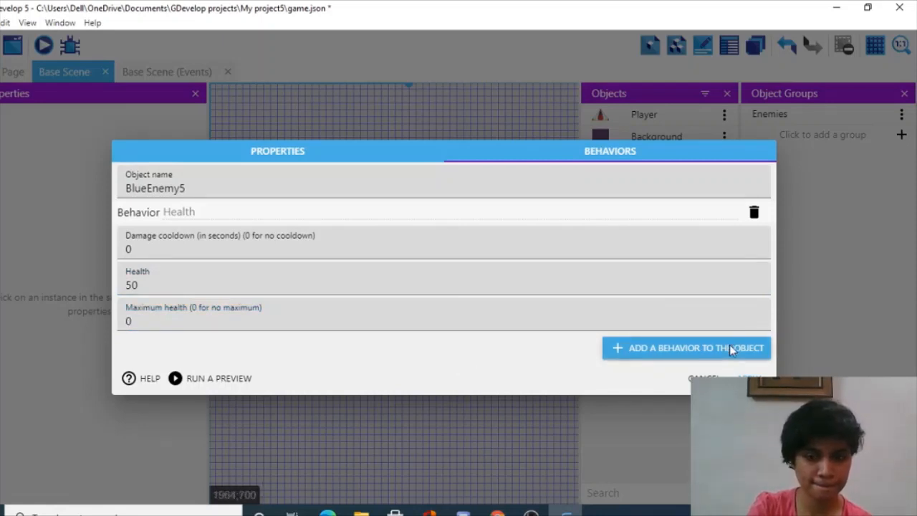
pyautogui.click(372, 294)
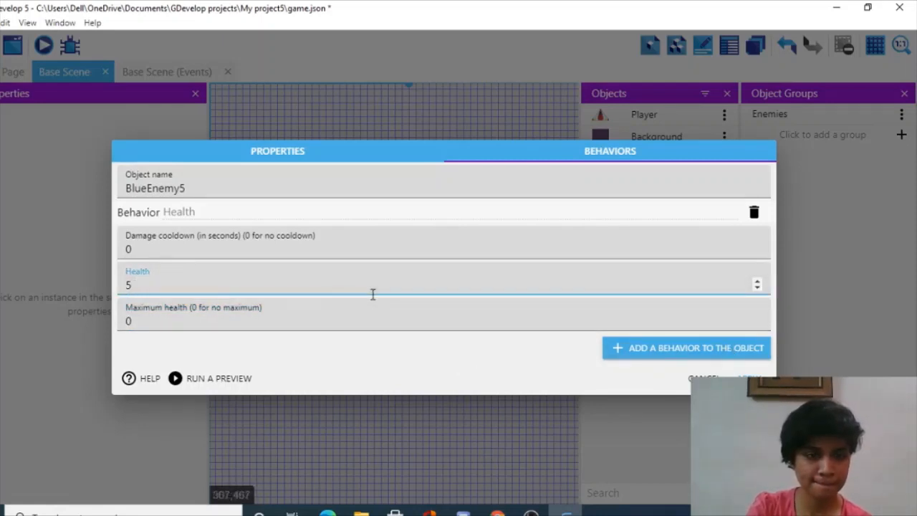
pyautogui.write('5')
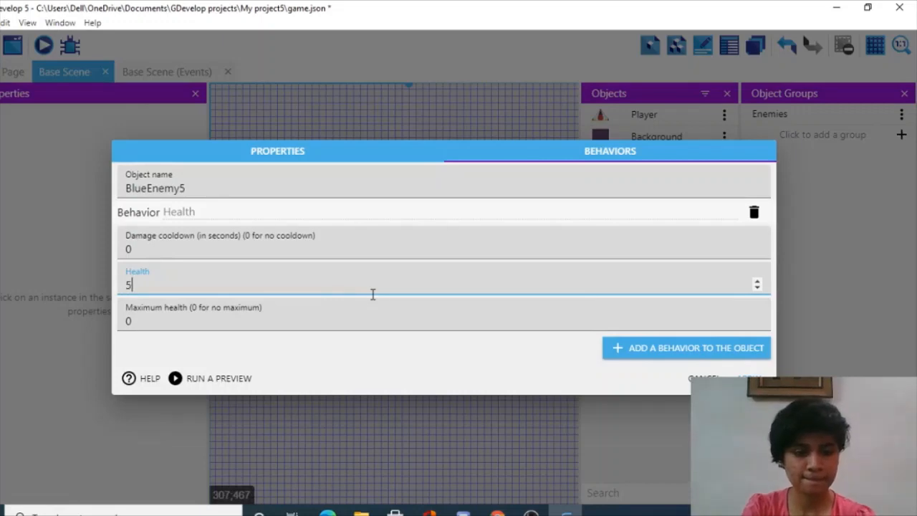
pyautogui.write('0')
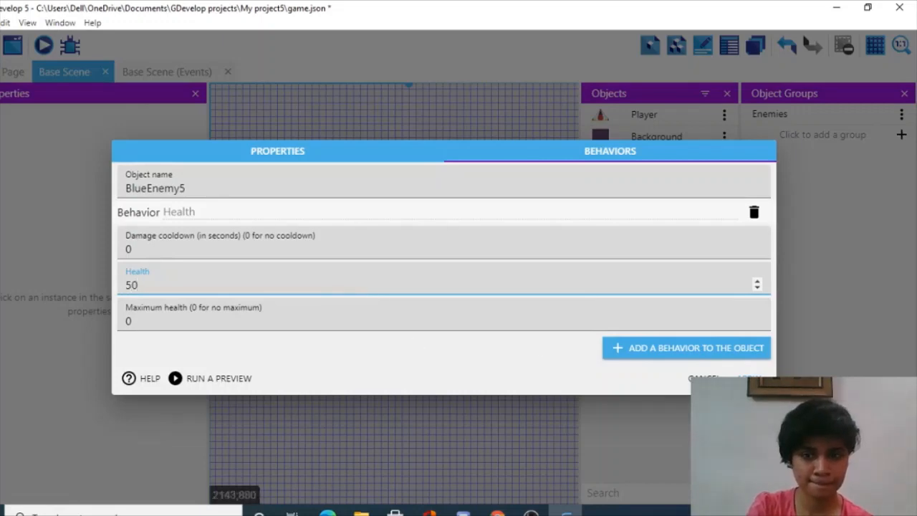
pyautogui.click(749, 380)
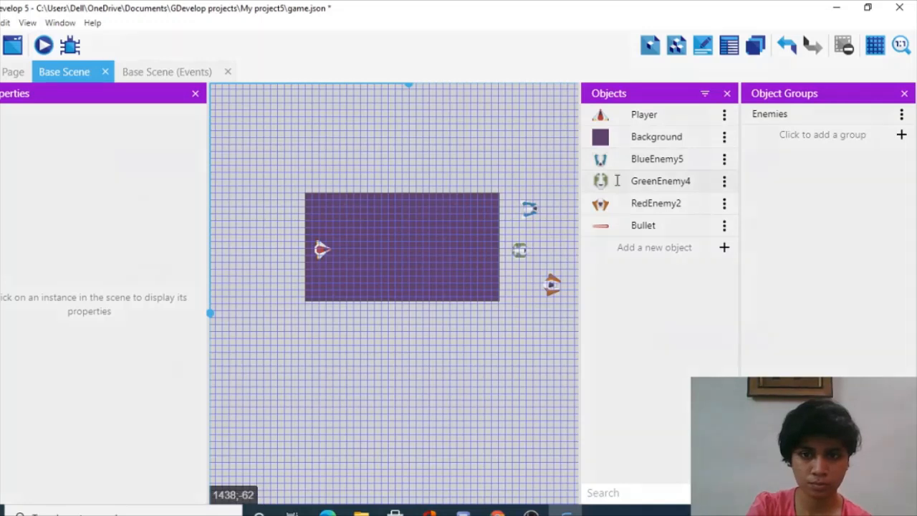
# Set GreenEnemy4's maximum health to 100 in its Health behavior and apply the change
pyautogui.doubleClick(617, 181)
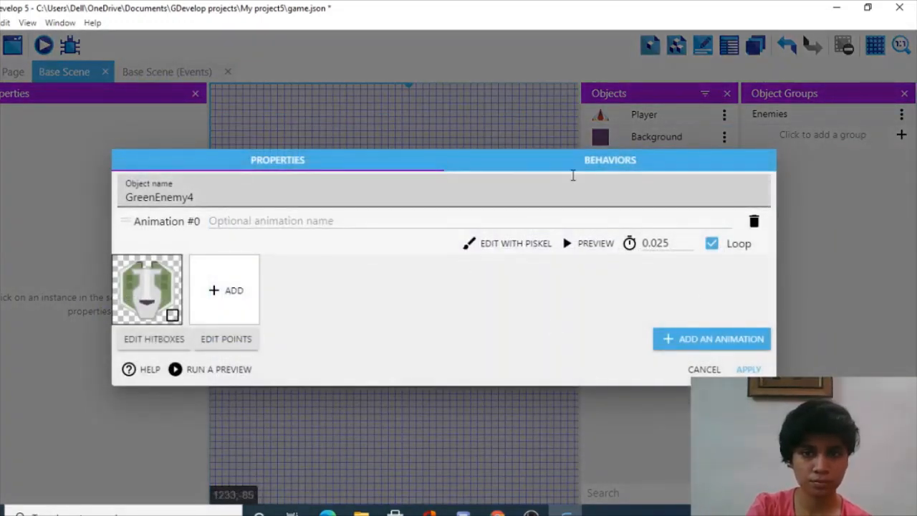
pyautogui.click(609, 163)
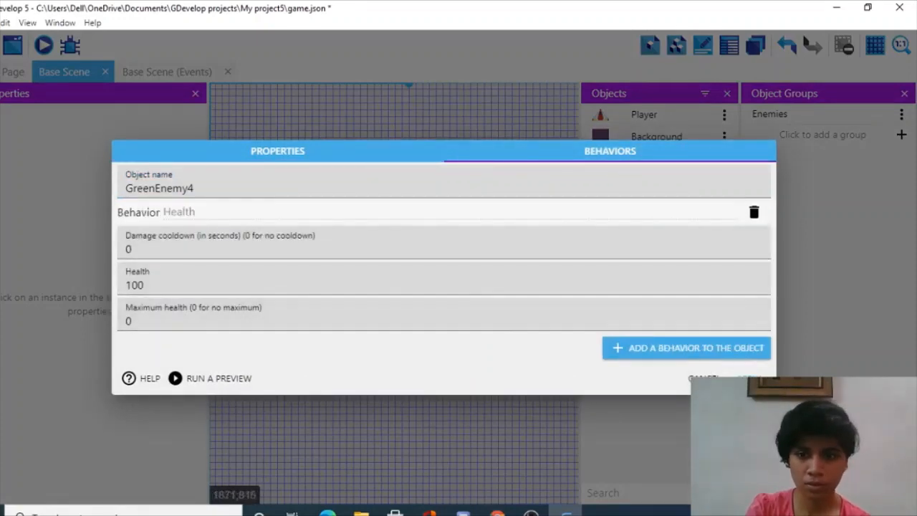
pyautogui.click(418, 316)
pyautogui.press('BackSpace')
pyautogui.write('100')
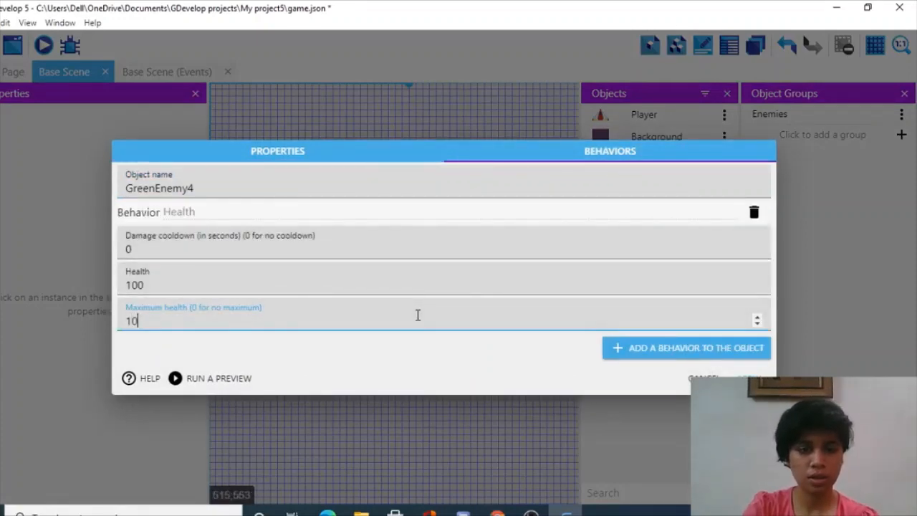
pyautogui.click(746, 376)
# Set BlueEnemy5's maximum health to 50 in its Health behavior and apply the change
pyautogui.doubleClick(647, 164)
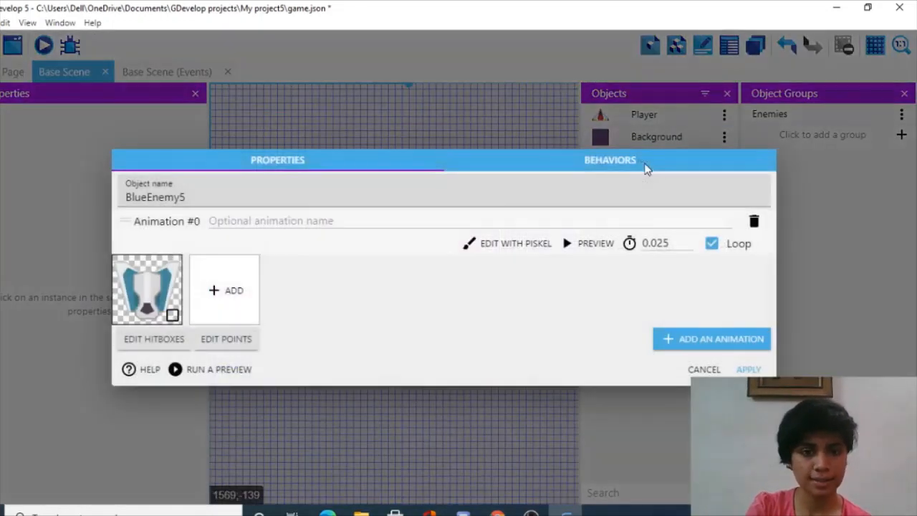
pyautogui.click(594, 169)
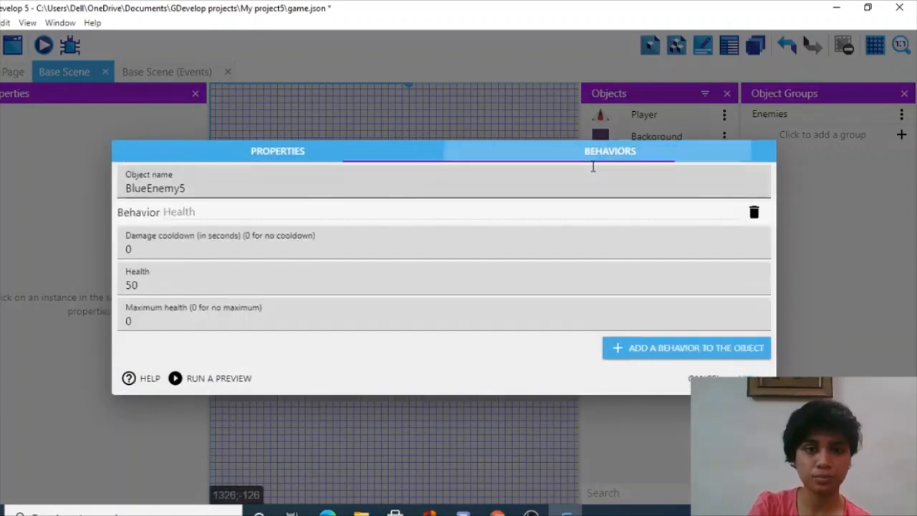
pyautogui.click(254, 324)
pyautogui.press('BackSpace')
pyautogui.write('5')
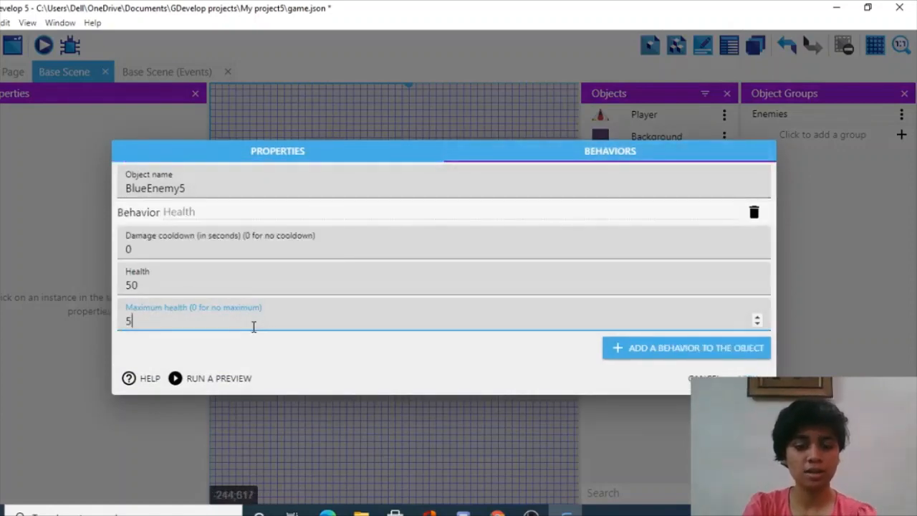
pyautogui.write('0')
pyautogui.click(745, 376)
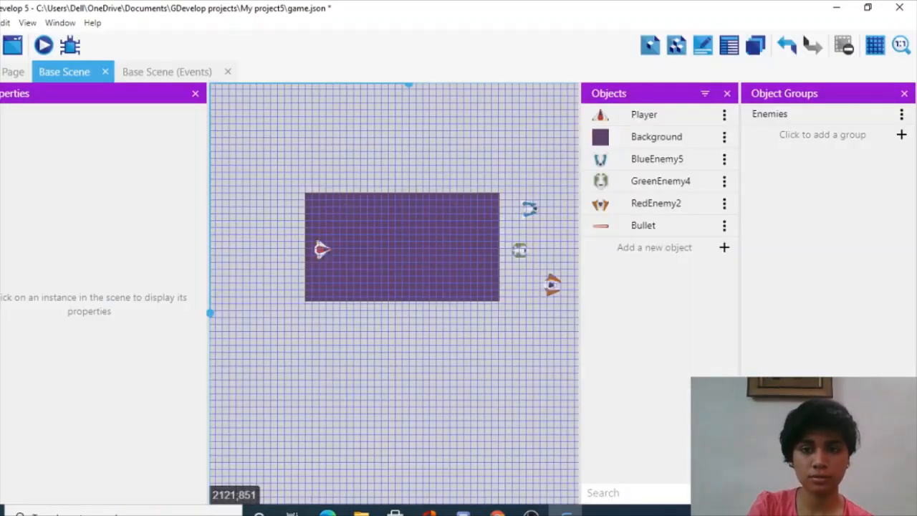
# Set RedEnemy2's maximum health to 150 in its Health behavior and apply the change
pyautogui.click(625, 200)
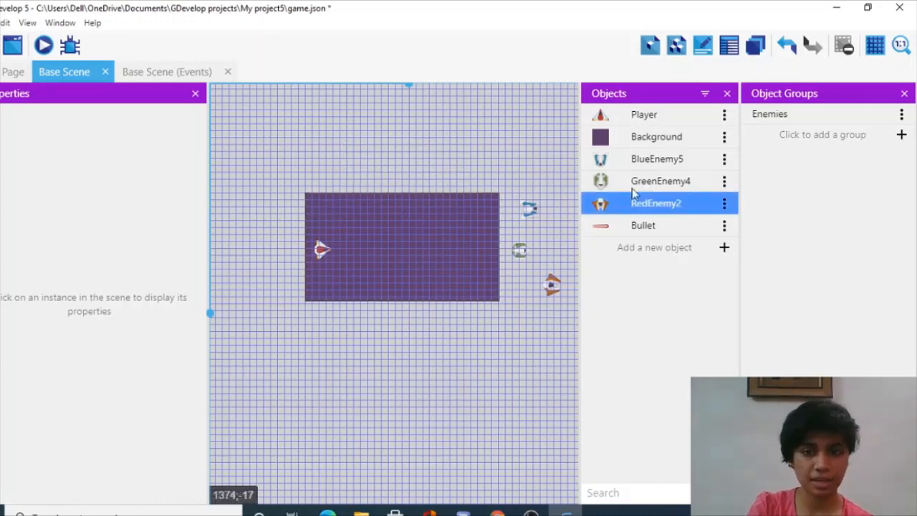
pyautogui.doubleClick(638, 209)
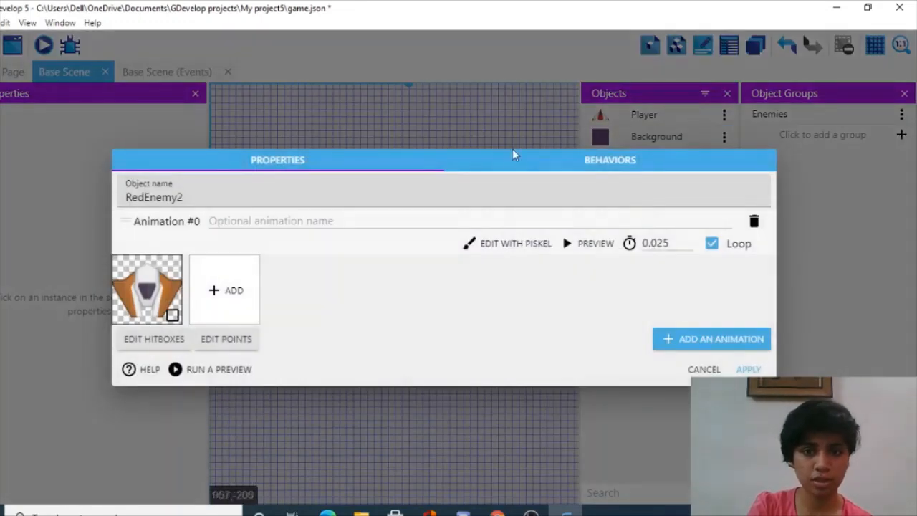
pyautogui.click(588, 162)
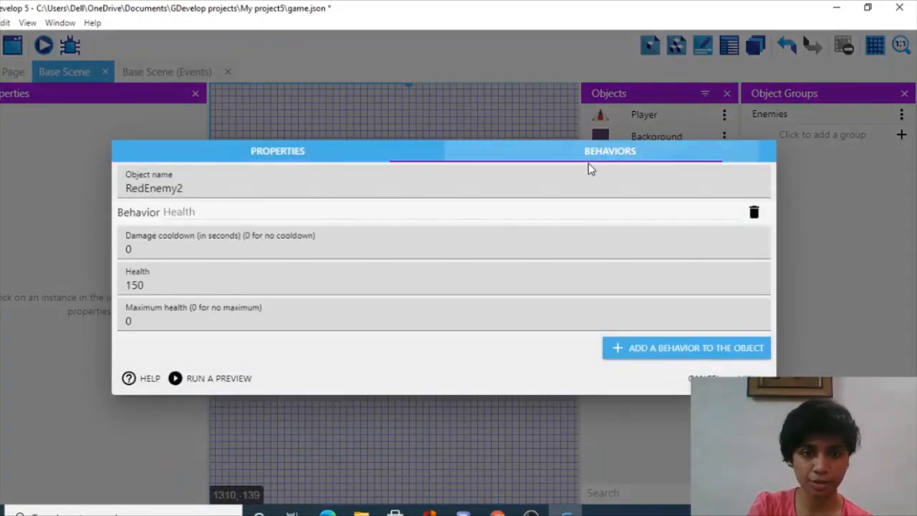
pyautogui.click(170, 328)
pyautogui.press('BackSpace')
pyautogui.write('150')
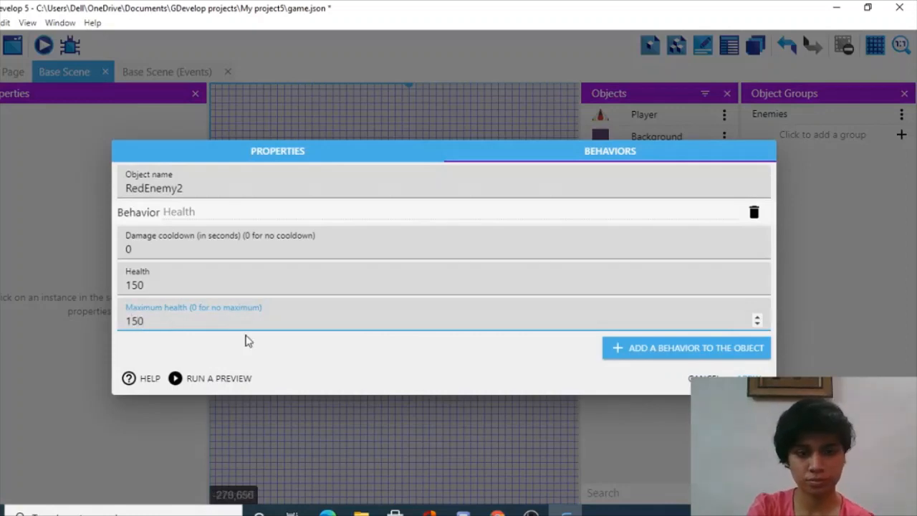
pyautogui.click(749, 378)
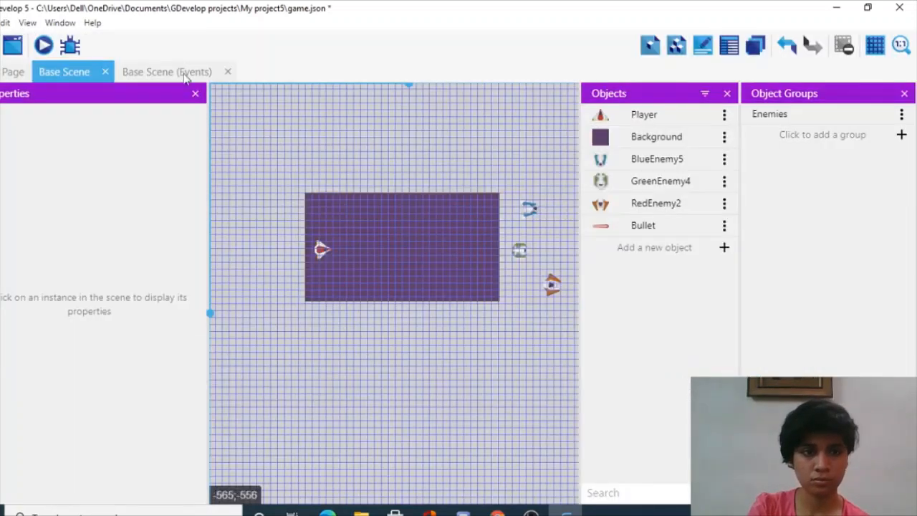
# Preview the game from the scene events and fire bullets while flying the player up to the blue enemy
pyautogui.click(176, 69)
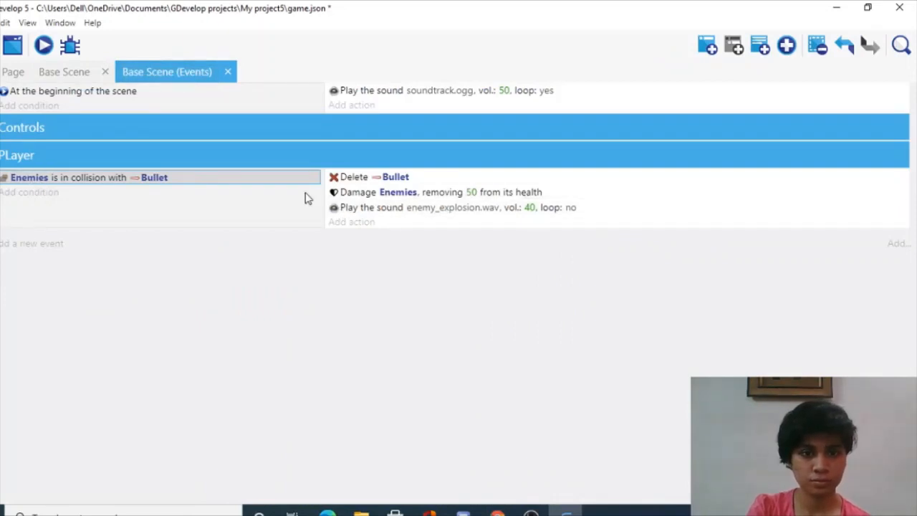
pyautogui.click(43, 45)
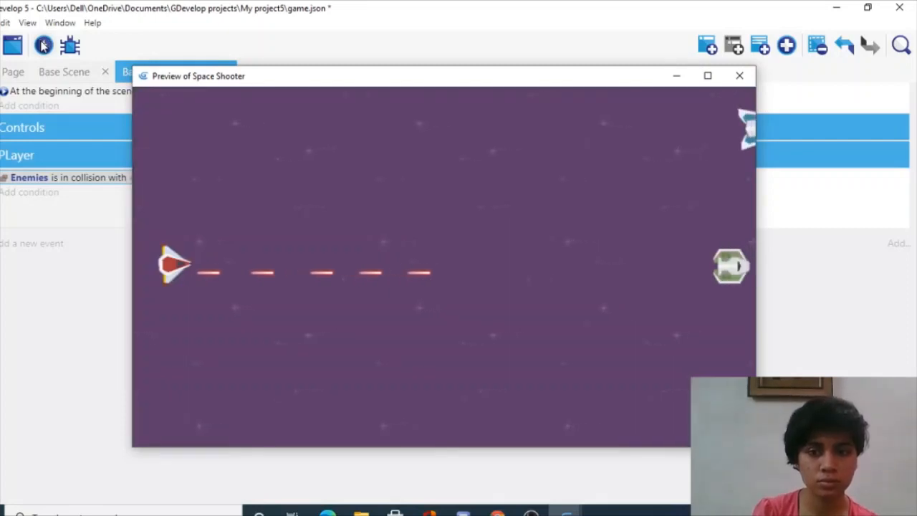
pyautogui.press('space')
pyautogui.press('Up')
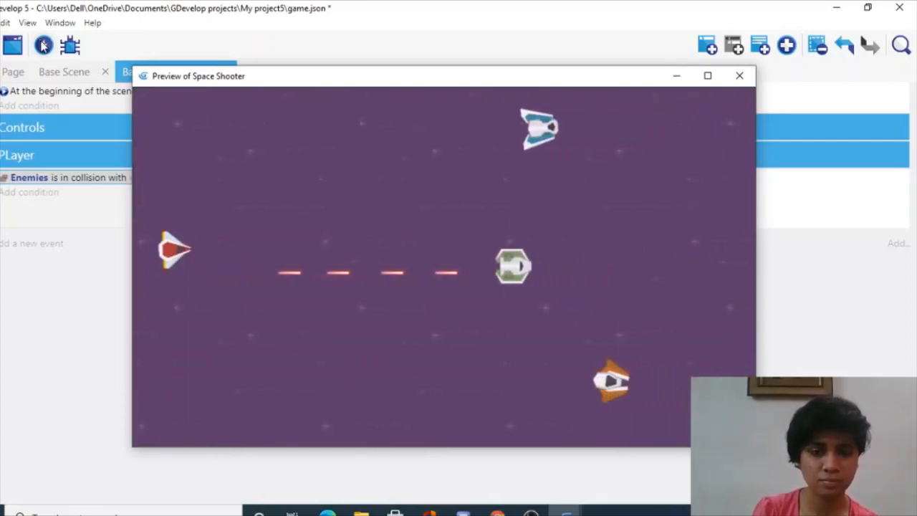
pyautogui.press('Up')
pyautogui.press('space')
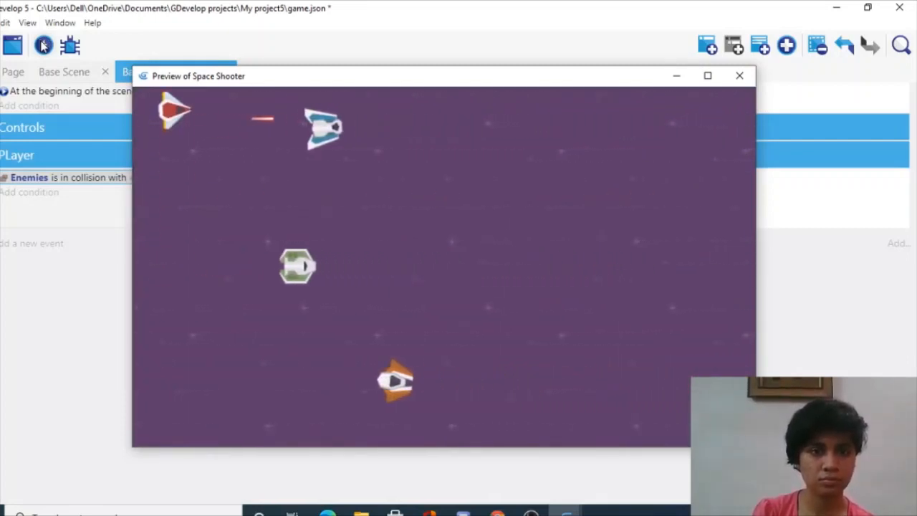
pyautogui.click(740, 76)
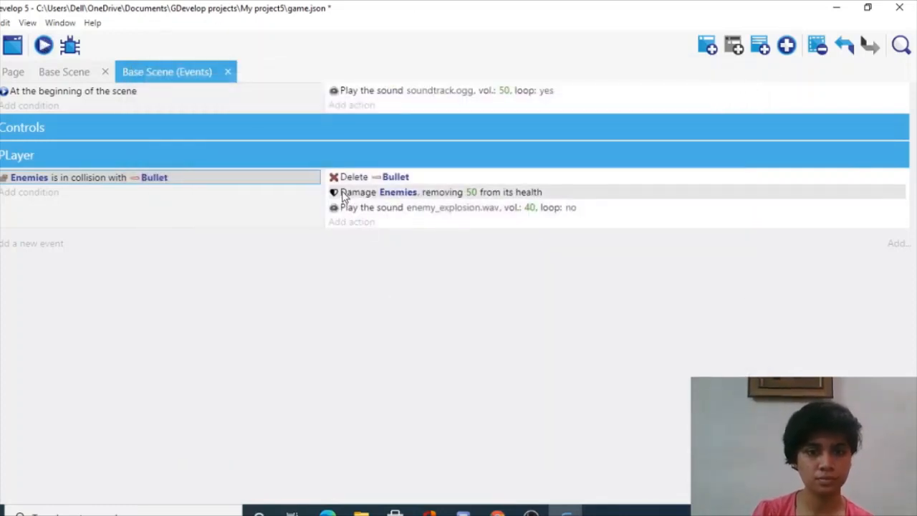
# Check the damage value in the Enemies damage action of the bullet collision event
pyautogui.moveTo(343, 192)
pyautogui.mouseDown()
pyautogui.moveTo(345, 174)
pyautogui.moveTo(347, 194)
pyautogui.mouseUp()
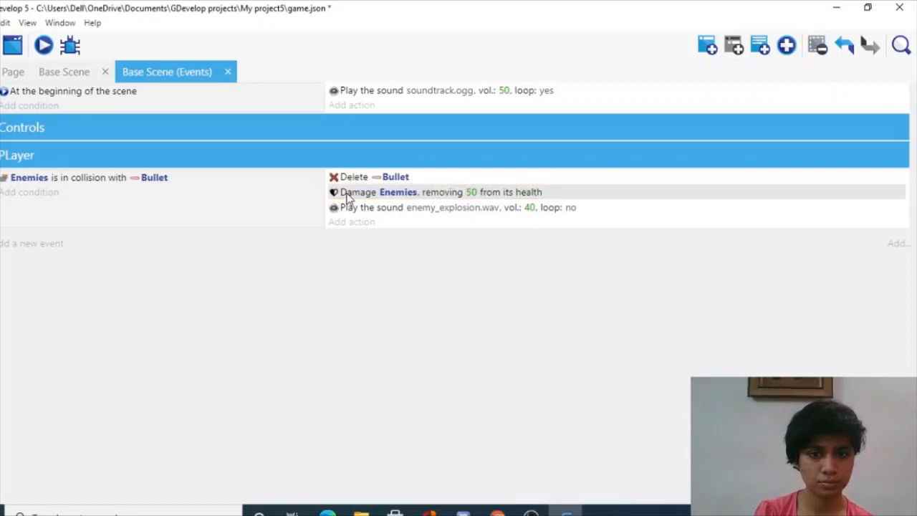
pyautogui.doubleClick(470, 193)
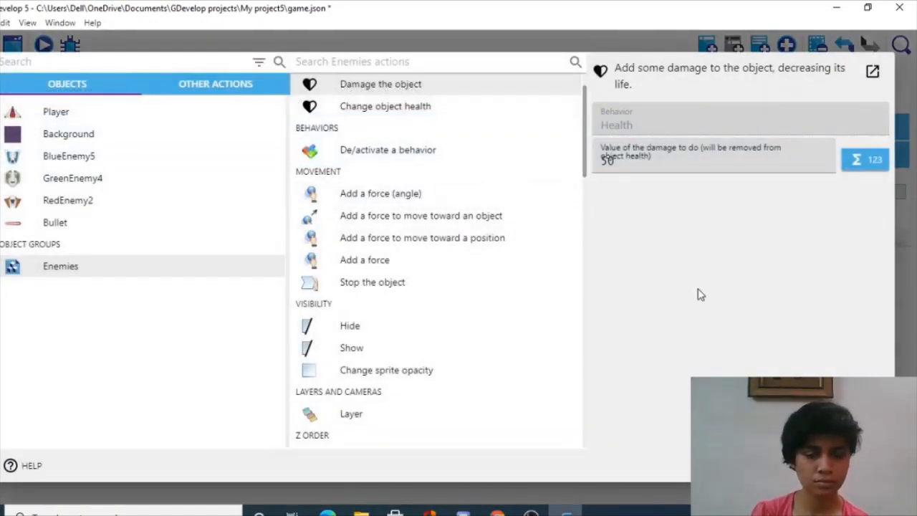
pyautogui.click(675, 161)
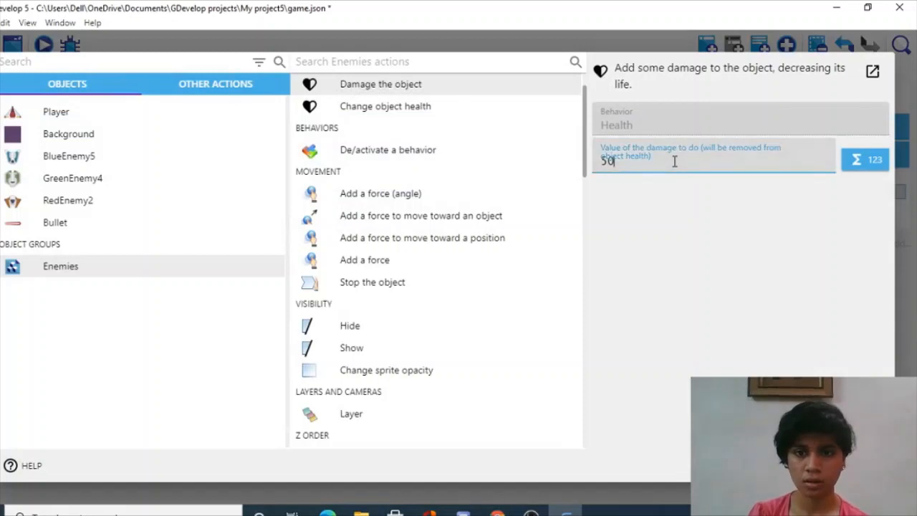
pyautogui.click(742, 275)
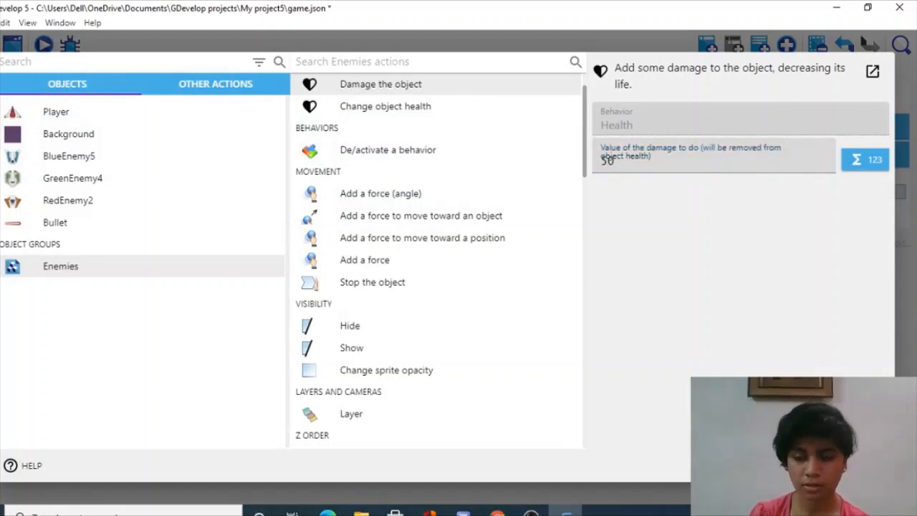
pyautogui.click(864, 466)
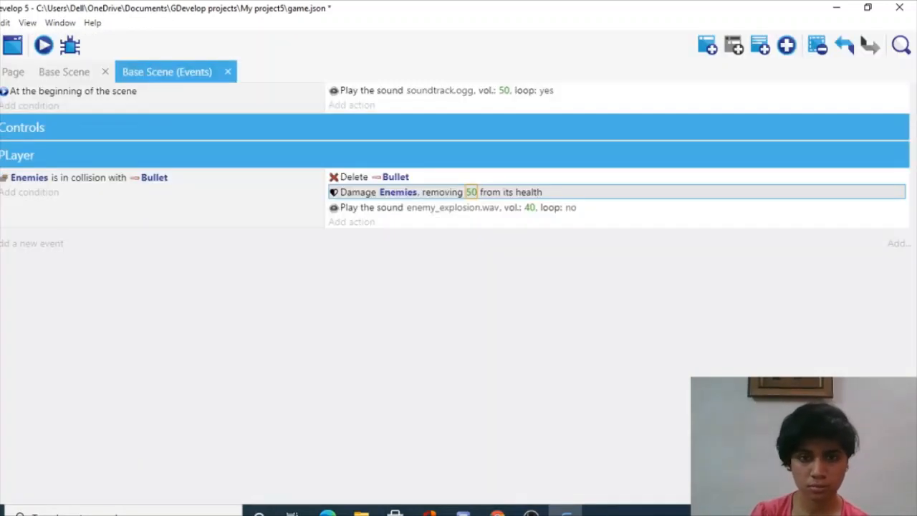
# Set BlueEnemy5's health to 100 in its Health behavior and apply the change
pyautogui.click(65, 73)
pyautogui.click(650, 160)
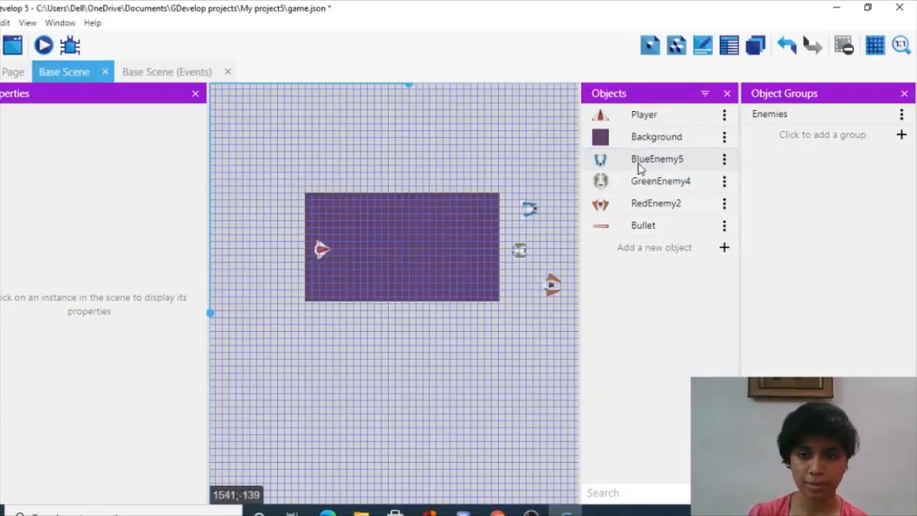
pyautogui.doubleClick(640, 168)
pyautogui.click(617, 161)
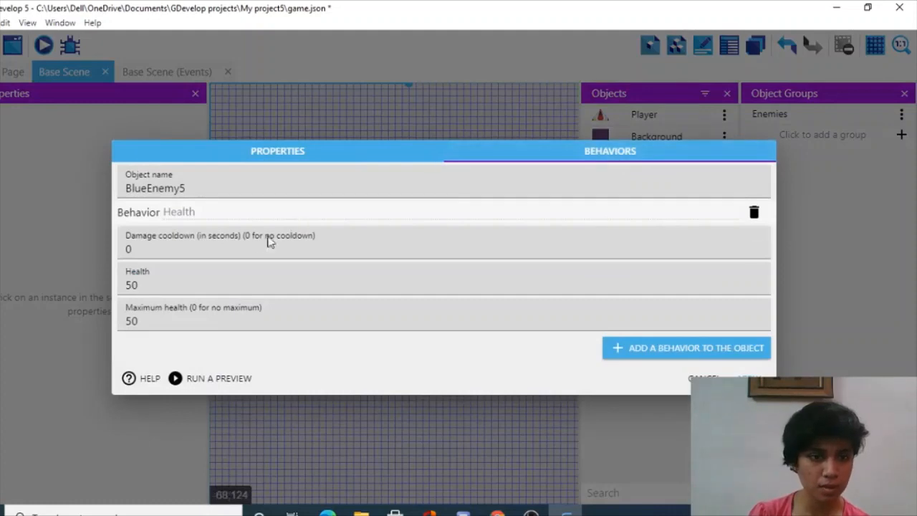
pyautogui.doubleClick(179, 289)
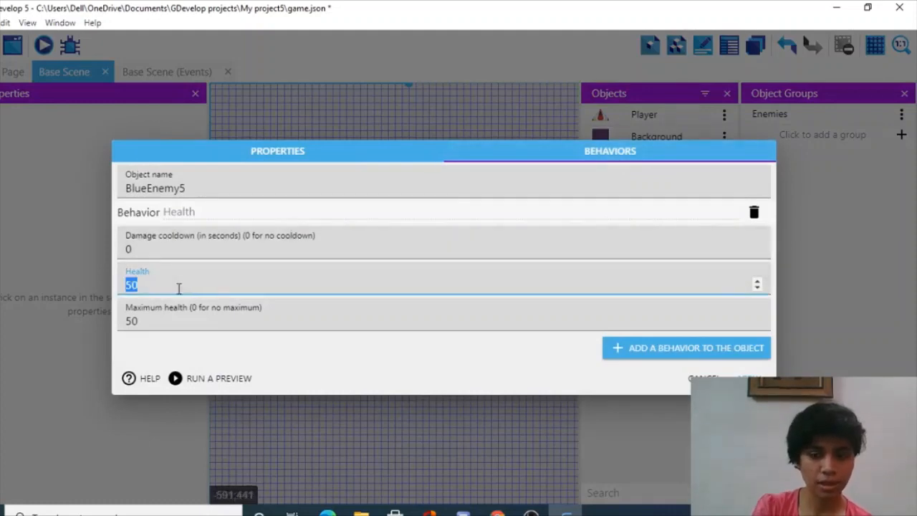
pyautogui.press('BackSpace')
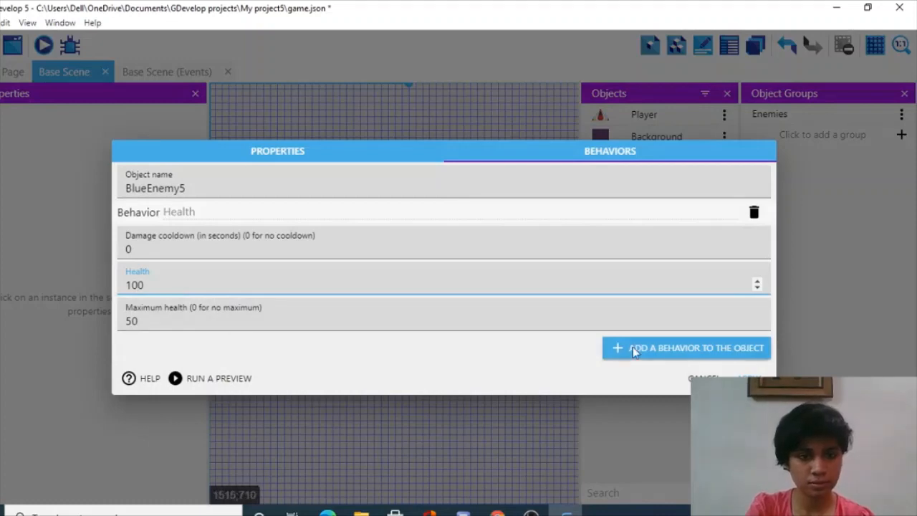
pyautogui.press('BackSpace')
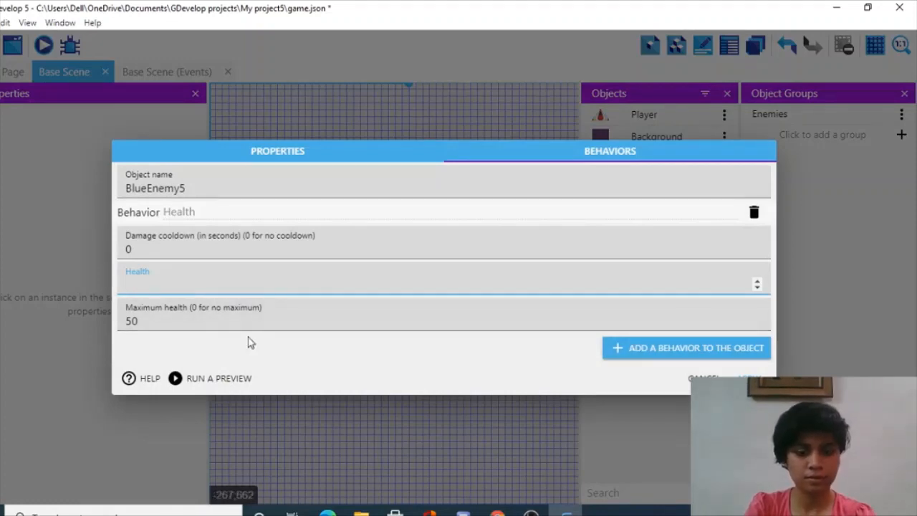
pyautogui.click(185, 312)
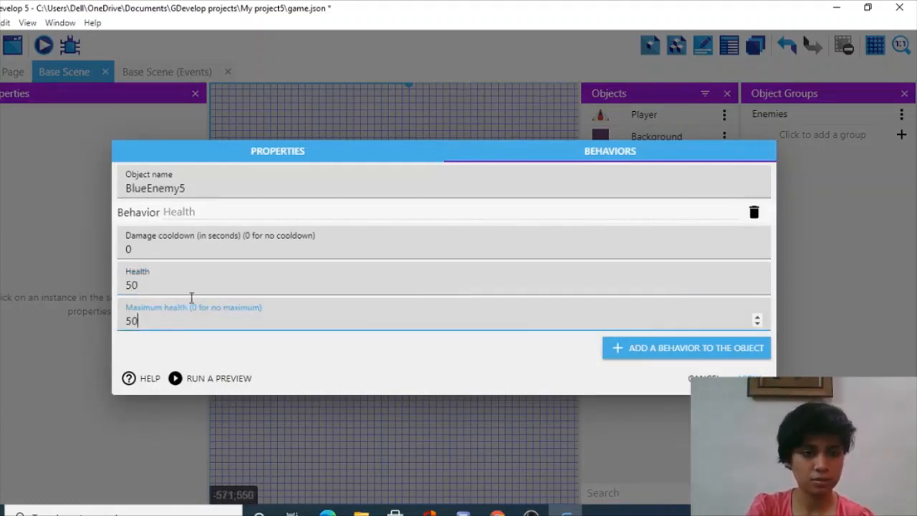
pyautogui.press('BackSpace')
pyautogui.press('BackSpace')
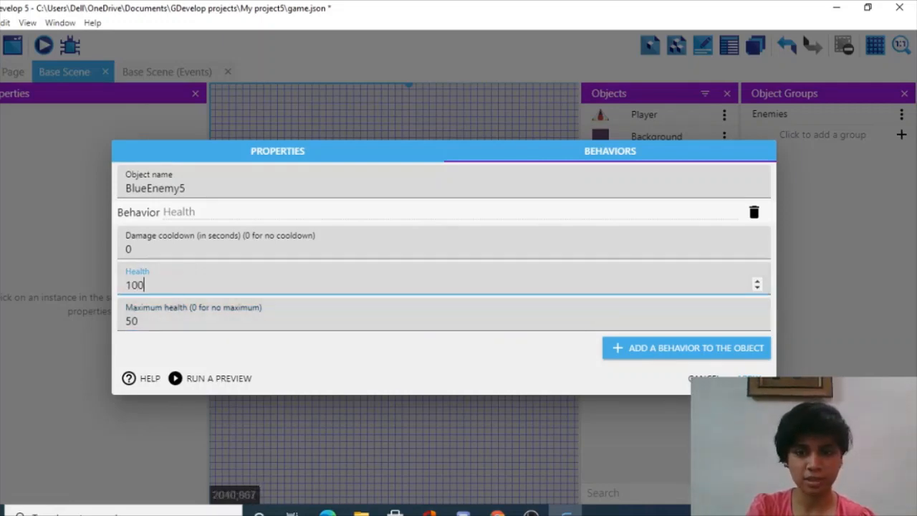
pyautogui.click(749, 377)
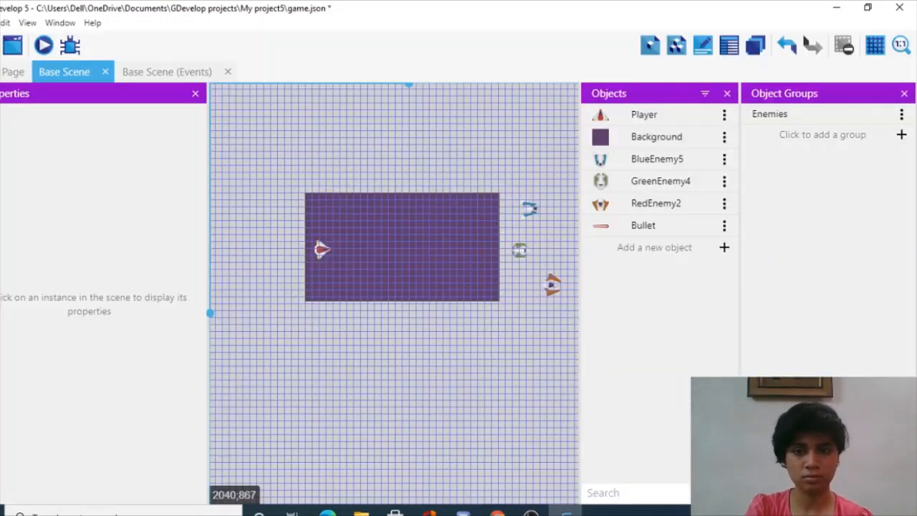
# Preview the game again and test bullet hits with the player moved up to the blue enemy's row
pyautogui.click(178, 71)
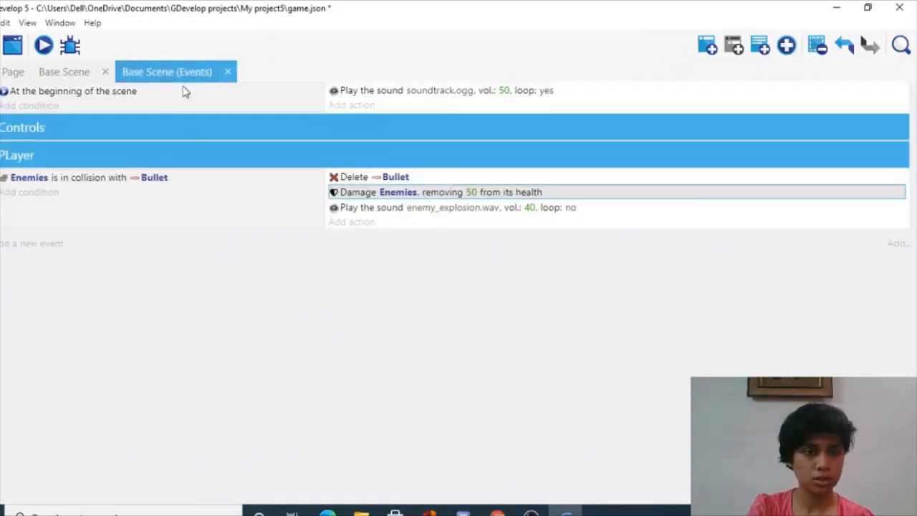
pyautogui.click(43, 46)
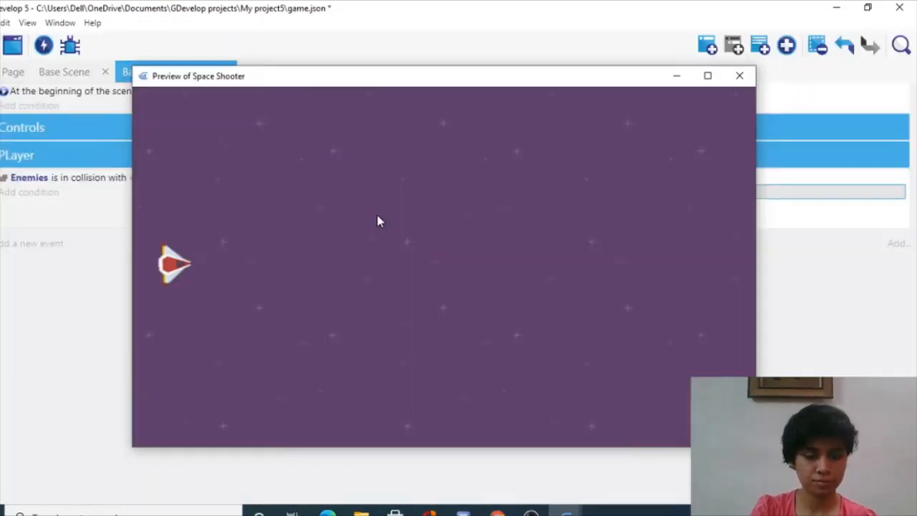
pyautogui.press('space')
pyautogui.press('Up')
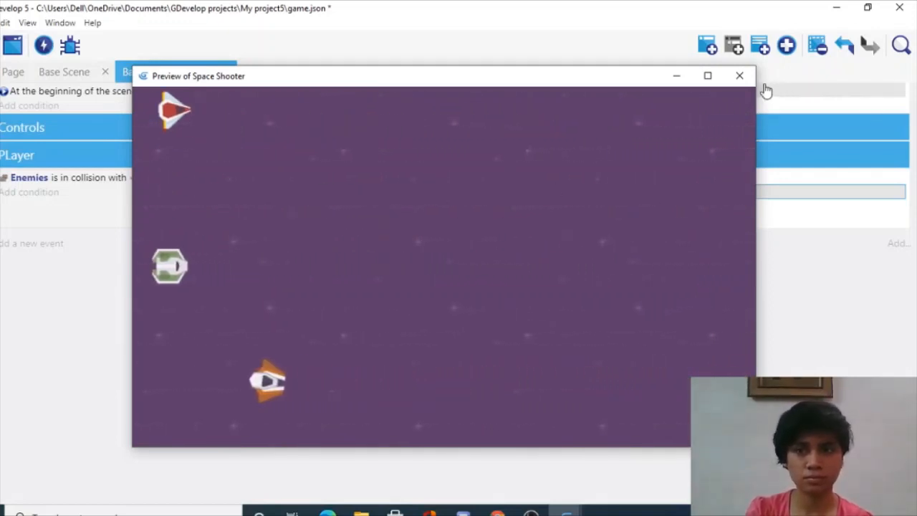
pyautogui.click(740, 75)
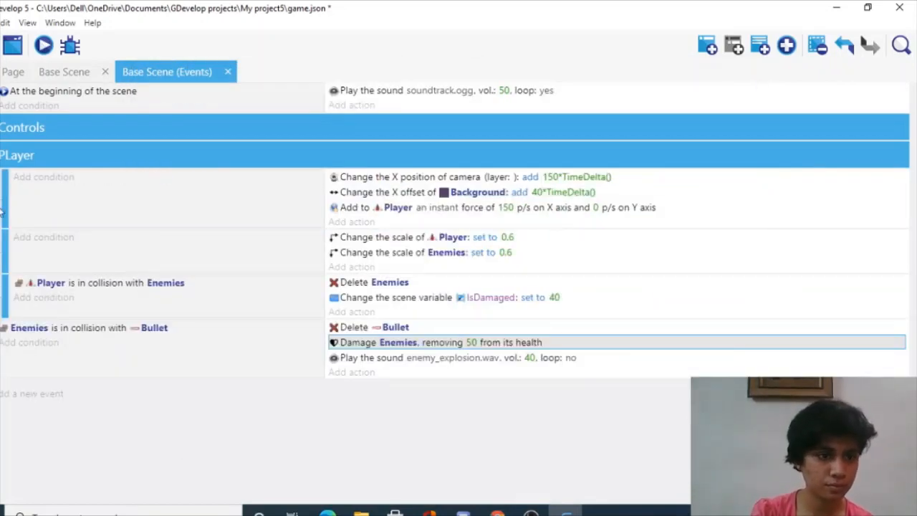
# Move the Enemies and Bullet collision event into the PLayer group, directly above the Player and Enemies collision event
pyautogui.moveTo(2, 336); pyautogui.dragTo(4, 246)
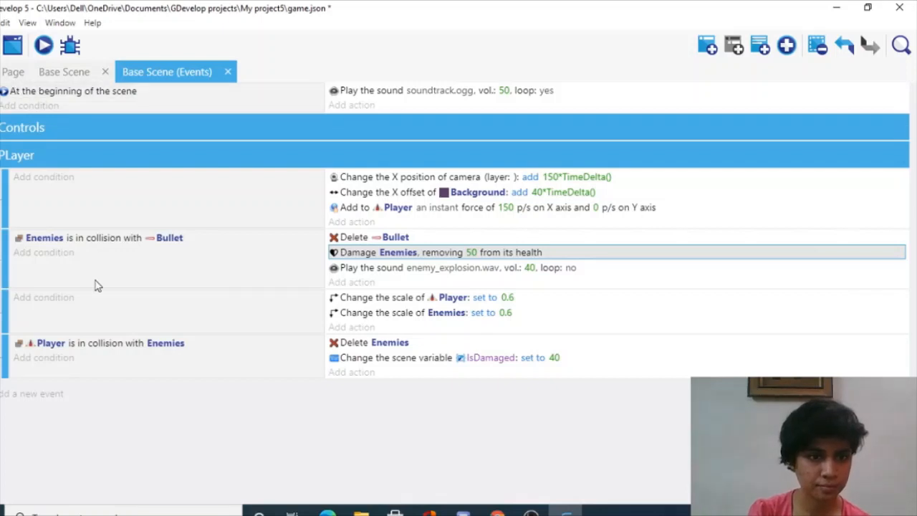
pyautogui.moveTo(4, 301); pyautogui.dragTo(4, 256)
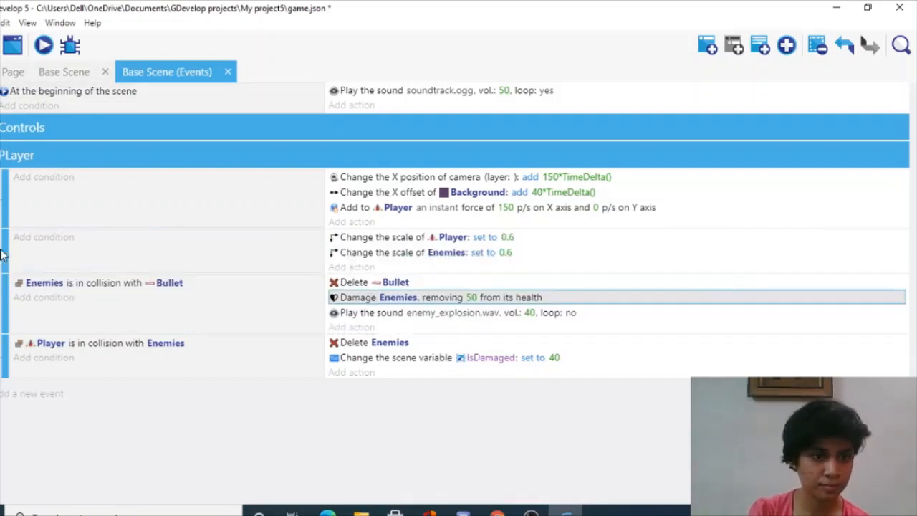
# Preview the scene with the rearranged events and fire at the enemies while flying down toward the red one
pyautogui.click(60, 71)
pyautogui.click(40, 45)
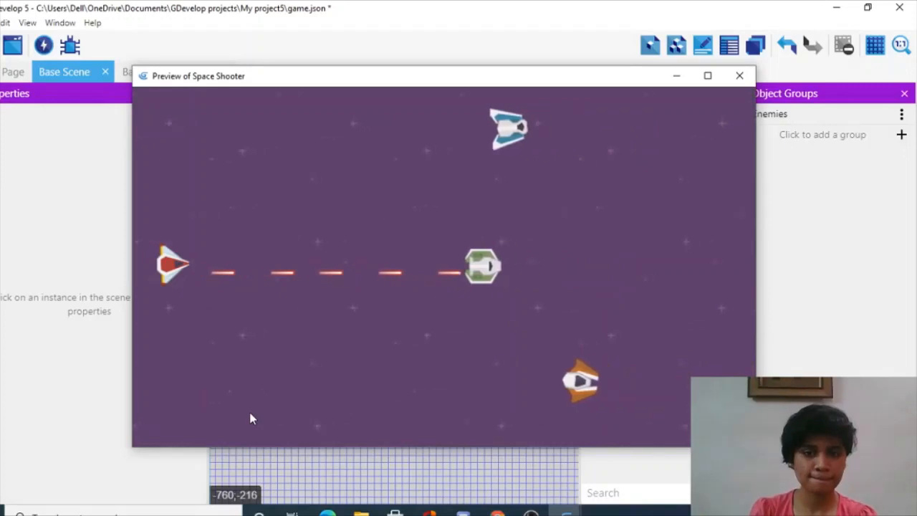
pyautogui.press('Down')
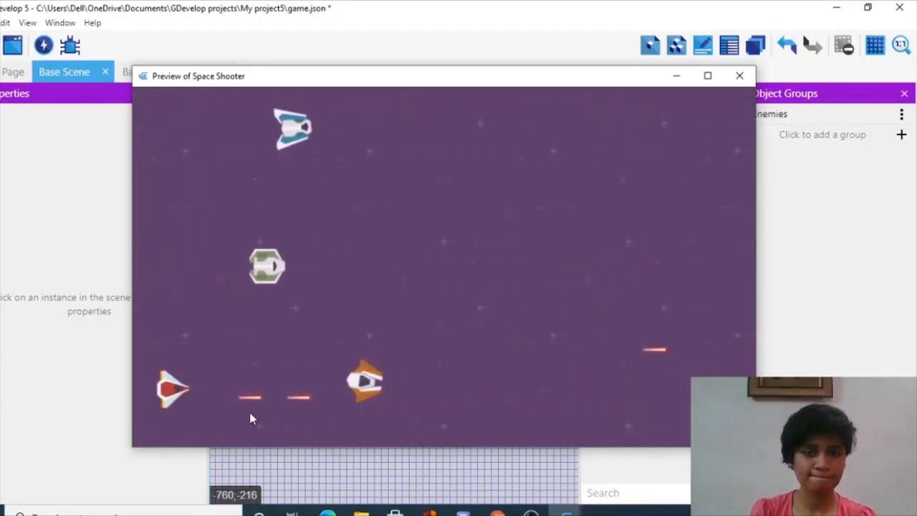
pyautogui.click(738, 76)
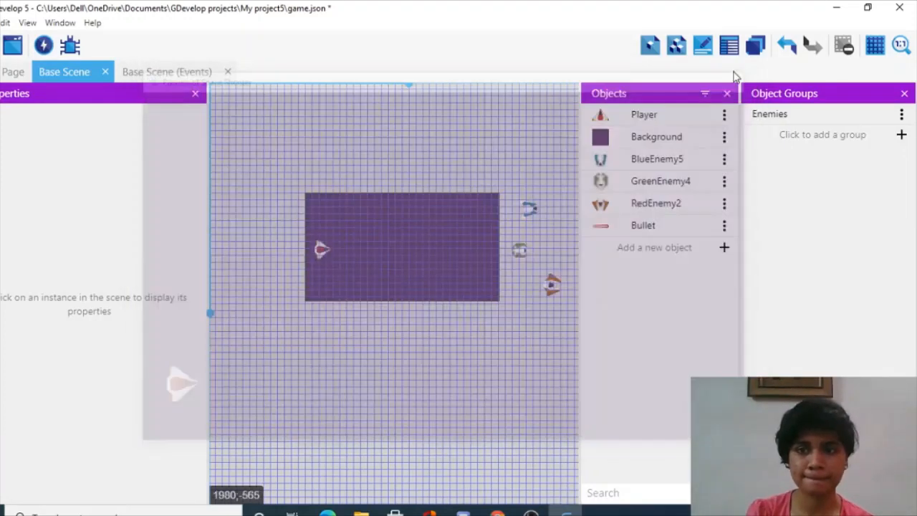
# Add a new event below the PLayer group with the condition that Enemies is dead
pyautogui.click(154, 72)
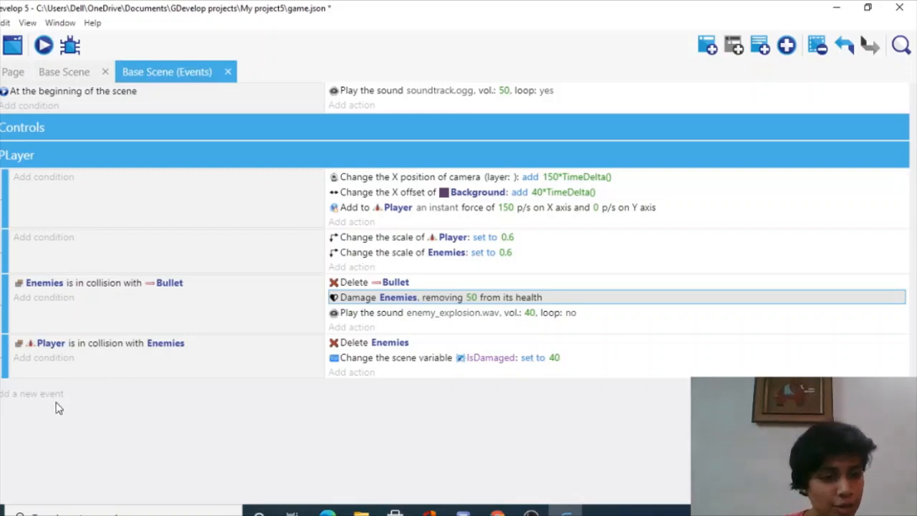
pyautogui.click(29, 395)
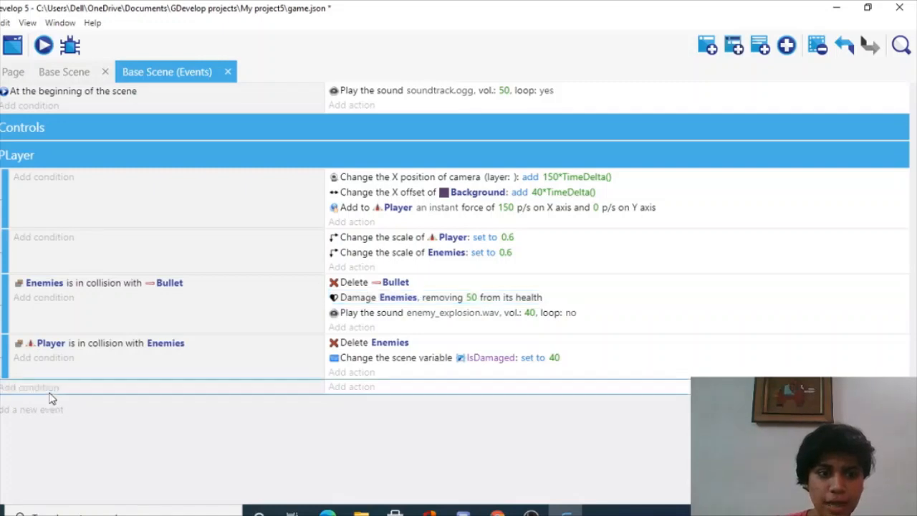
pyautogui.click(50, 393)
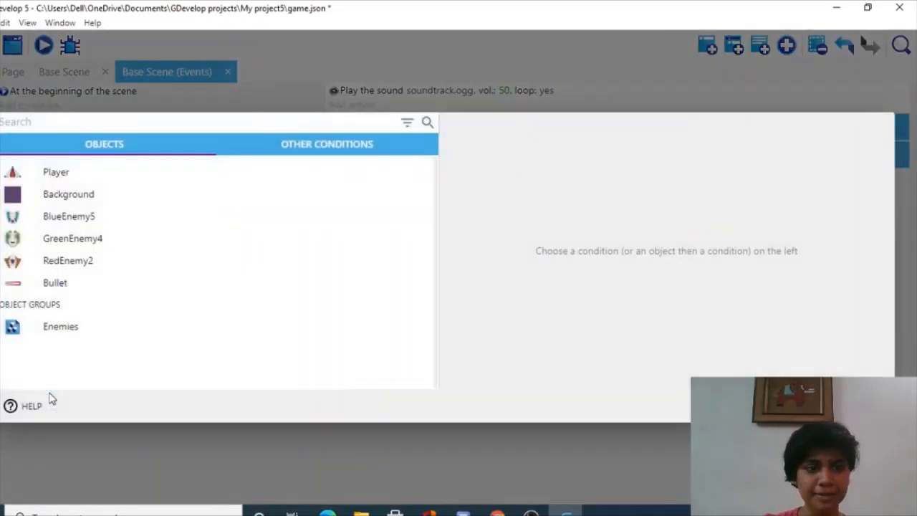
pyautogui.click(61, 336)
pyautogui.click(365, 112)
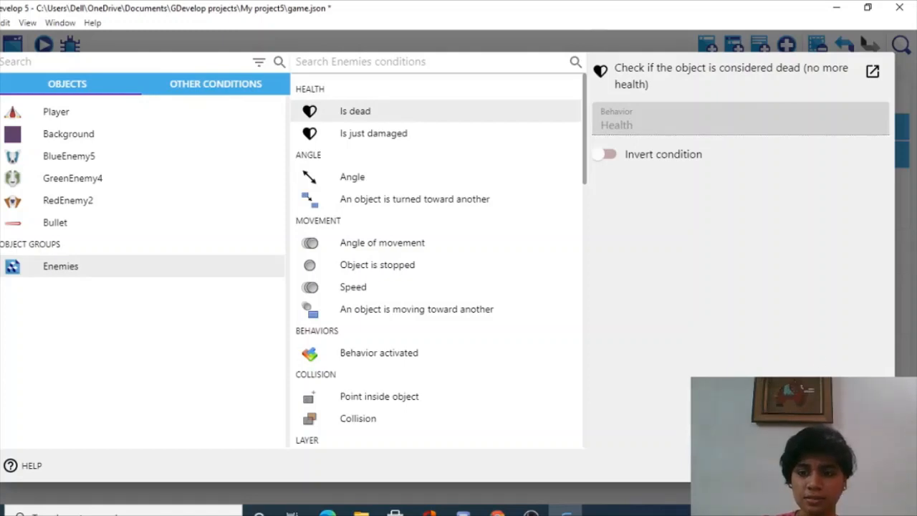
pyautogui.click(868, 466)
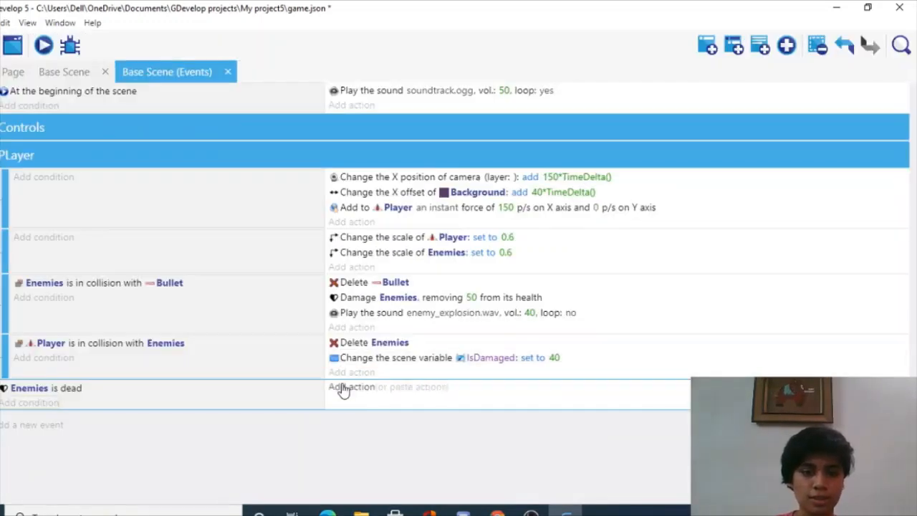
# Make the Enemies is dead event delete Enemies, and move the Enemies and Bullet collision event out of the PLayer group, directly above it
pyautogui.click(343, 387)
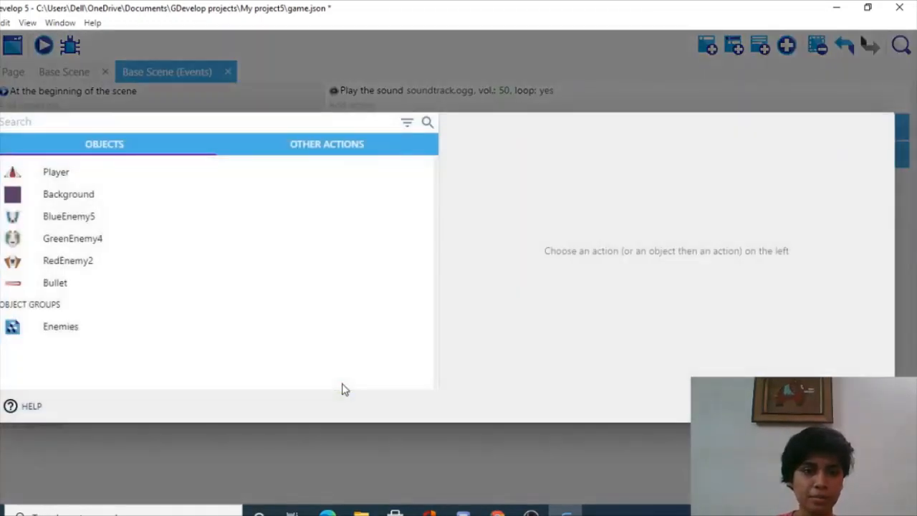
pyautogui.click(162, 340)
pyautogui.scroll(-10, 451, 358)
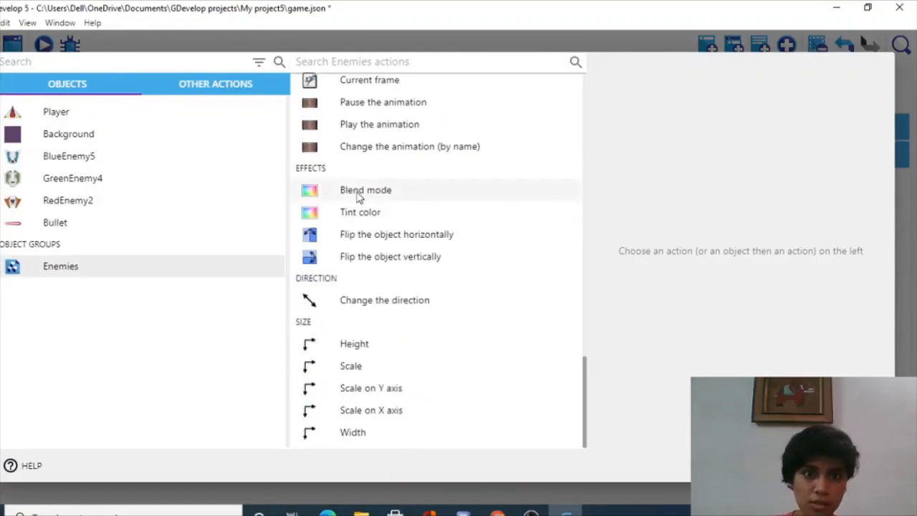
pyautogui.scroll(1, 362, 204)
pyautogui.scroll(5, 359, 198)
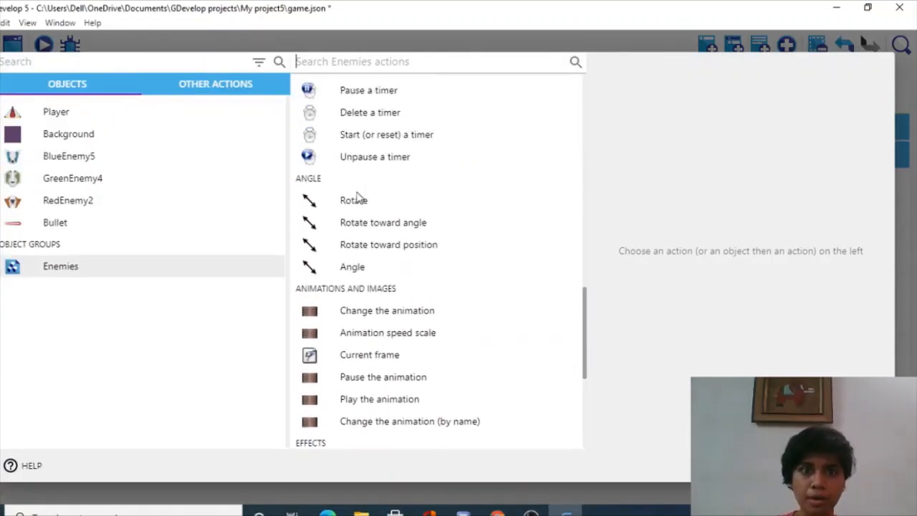
pyautogui.scroll(2, 366, 161)
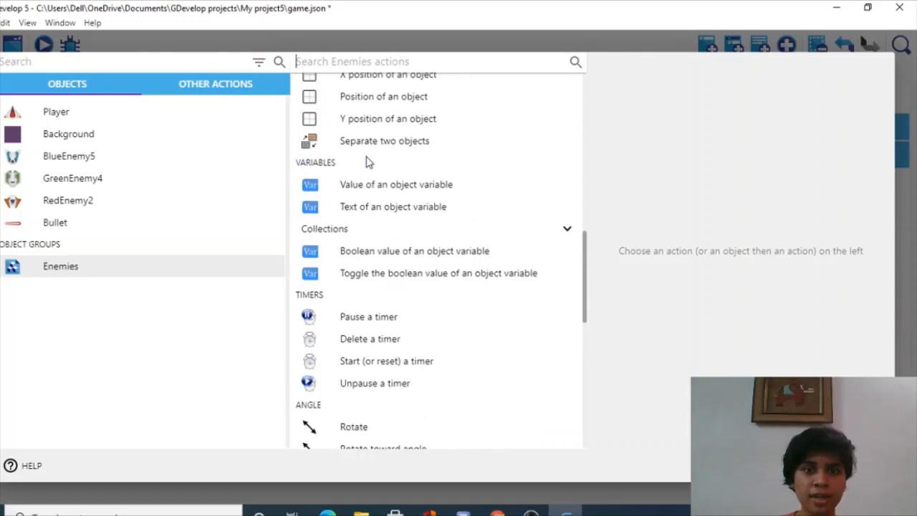
pyautogui.scroll(3, 367, 162)
pyautogui.click(364, 125)
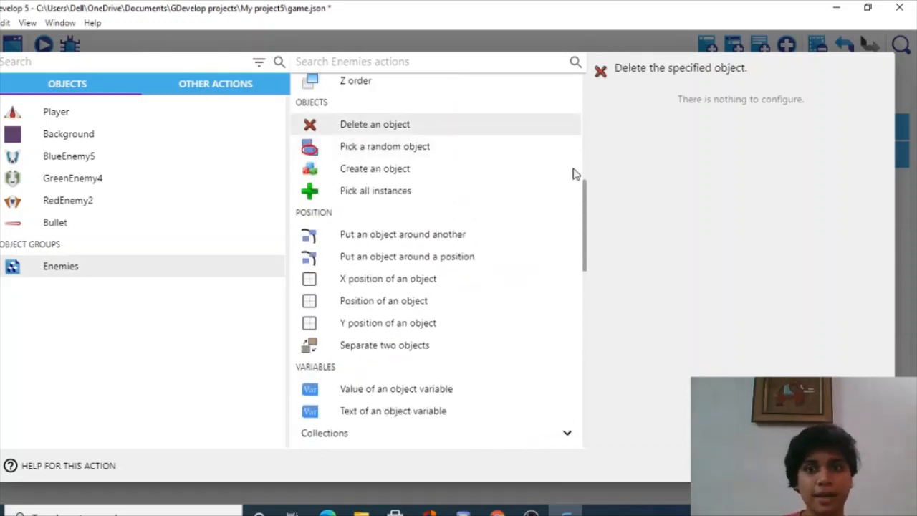
pyautogui.click(869, 466)
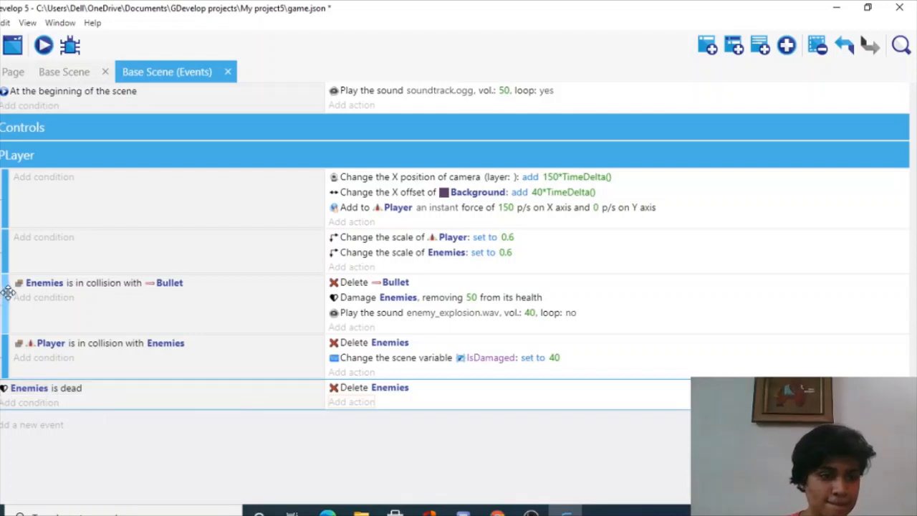
pyautogui.moveTo(7, 292); pyautogui.dragTo(4, 363)
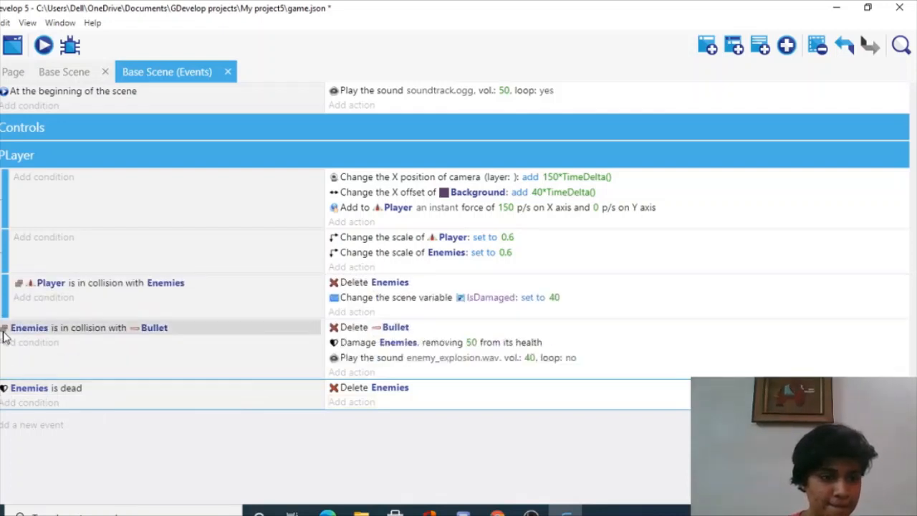
# Preview the scene and keep firing bullets while flying the player up to the blue enemy's row
pyautogui.click(43, 48)
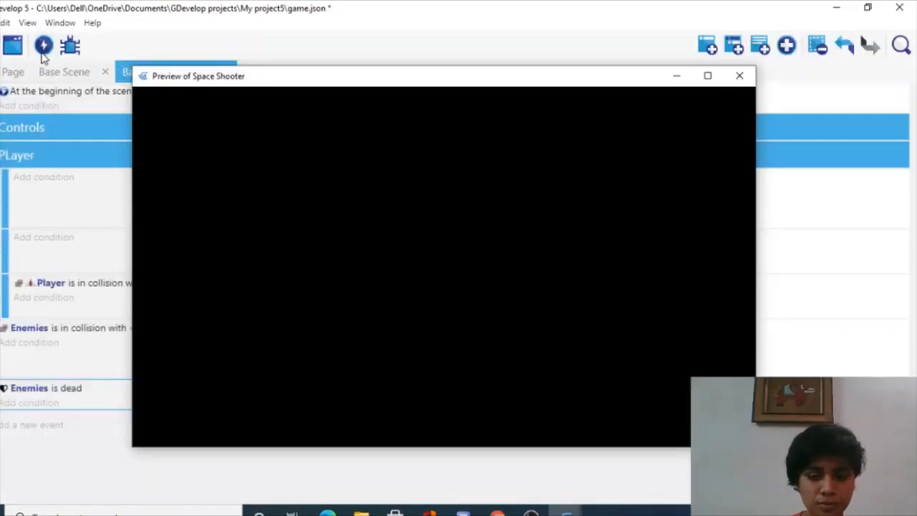
pyautogui.press('space')
pyautogui.press('space')
pyautogui.press('Up')
pyautogui.press('space')
pyautogui.press('space')
pyautogui.press('space')
pyautogui.press('Up')
pyautogui.press('space')
pyautogui.press('space')
pyautogui.press('space')
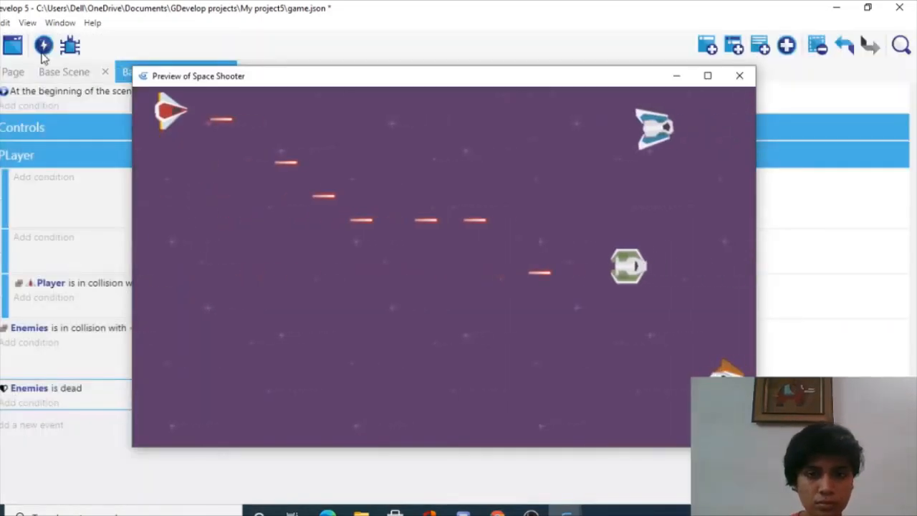
pyautogui.press('space')
pyautogui.press('space')
pyautogui.press('space')
pyautogui.press('space')
pyautogui.press('space')
pyautogui.press('space')
pyautogui.press('space')
pyautogui.press('space')
pyautogui.press('space')
pyautogui.press('space')
pyautogui.press('space')
# Fly the player down to the red enemy's row while firing at it, and close the preview
pyautogui.press('Down')
pyautogui.press('space')
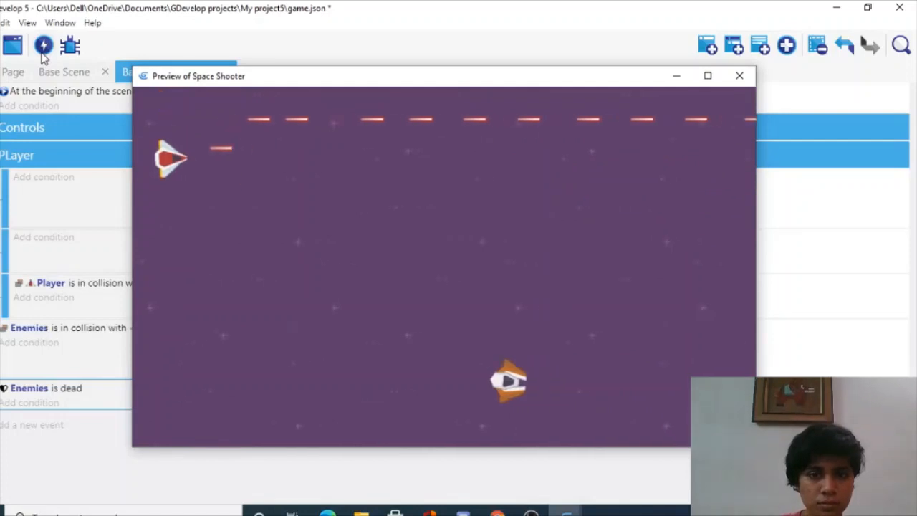
pyautogui.press('Down')
pyautogui.press('space')
pyautogui.press('space')
pyautogui.press('space')
pyautogui.press('space')
pyautogui.press('space')
pyautogui.press('space')
pyautogui.press('space')
pyautogui.press('space')
pyautogui.press('space')
pyautogui.press('space')
pyautogui.press('space')
pyautogui.press('space')
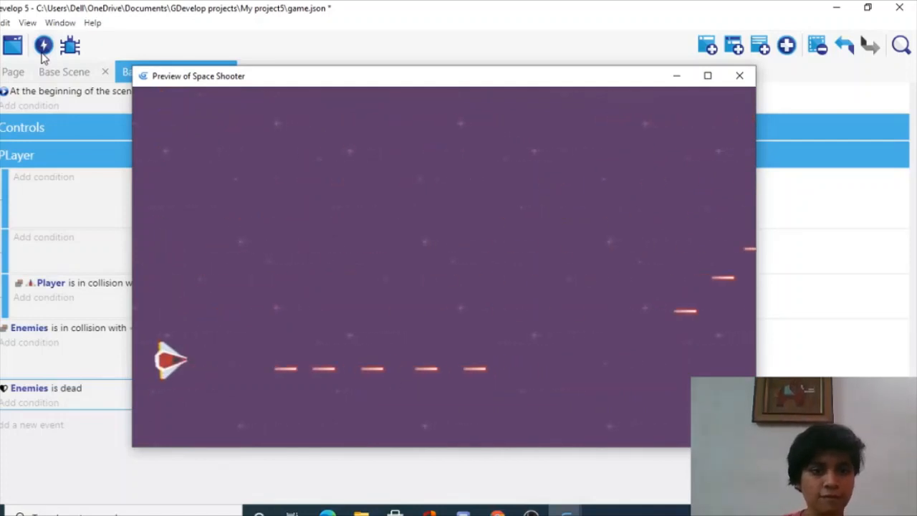
pyautogui.click(739, 76)
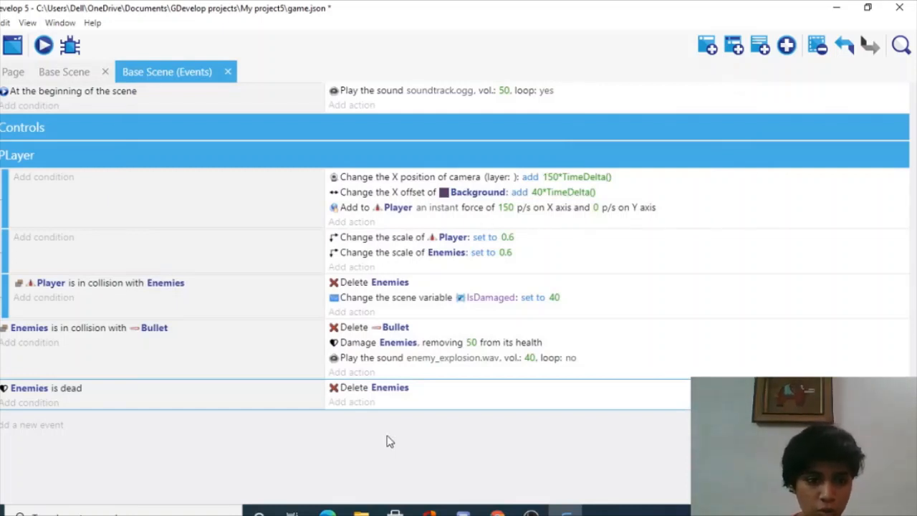
# Add a new event below the Enemies is dead event with the condition that Player is dead
pyautogui.click(22, 425)
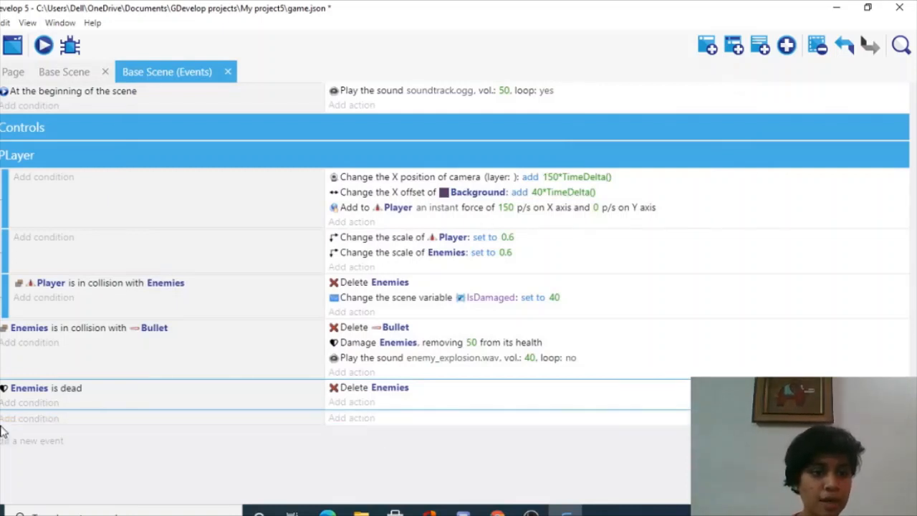
pyautogui.click(11, 422)
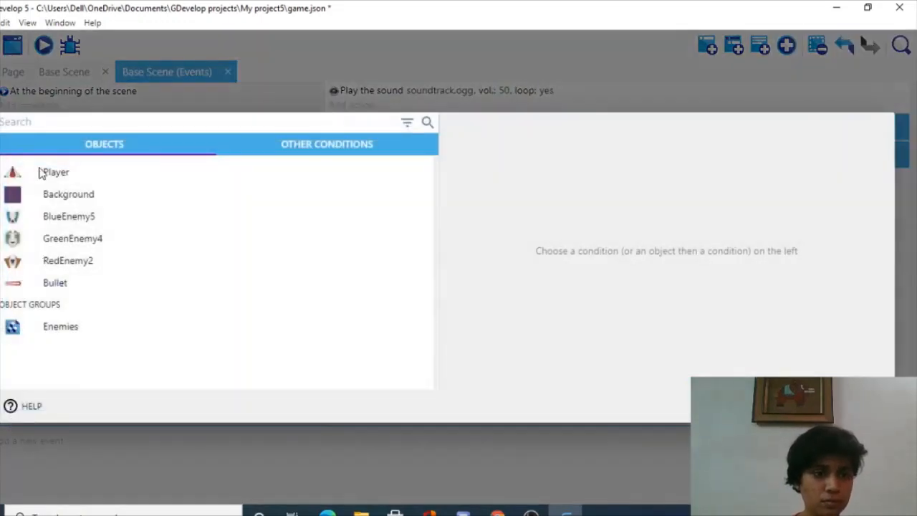
pyautogui.click(61, 173)
pyautogui.click(389, 117)
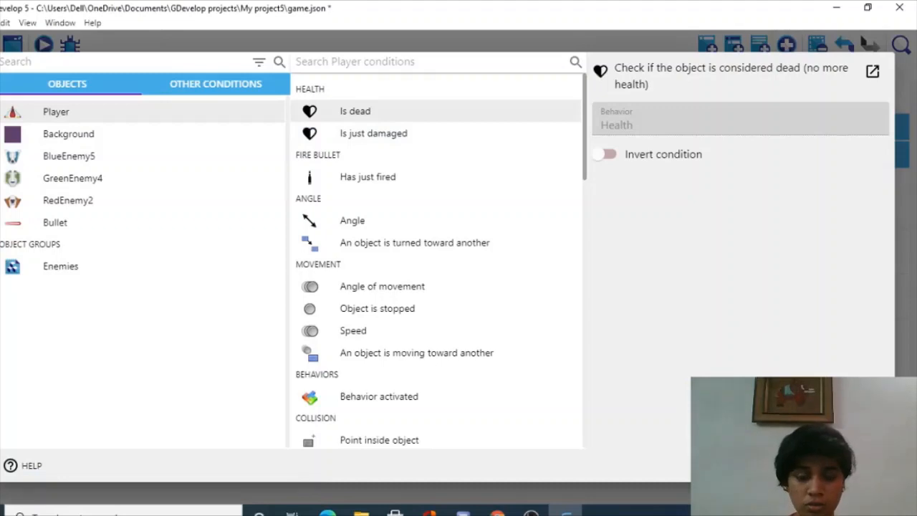
pyautogui.click(869, 465)
# Give the Player is dead event an action that changes the scene to "Base Scene"
pyautogui.click(347, 418)
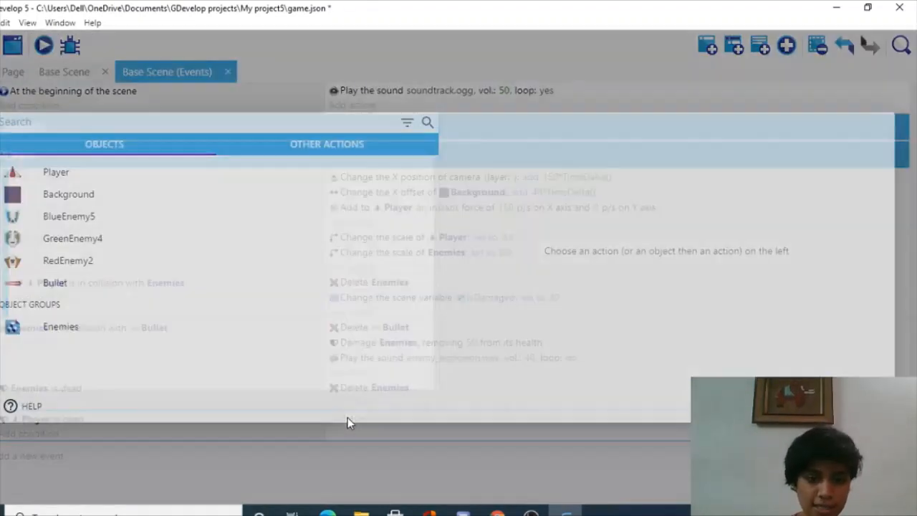
pyautogui.write('scen')
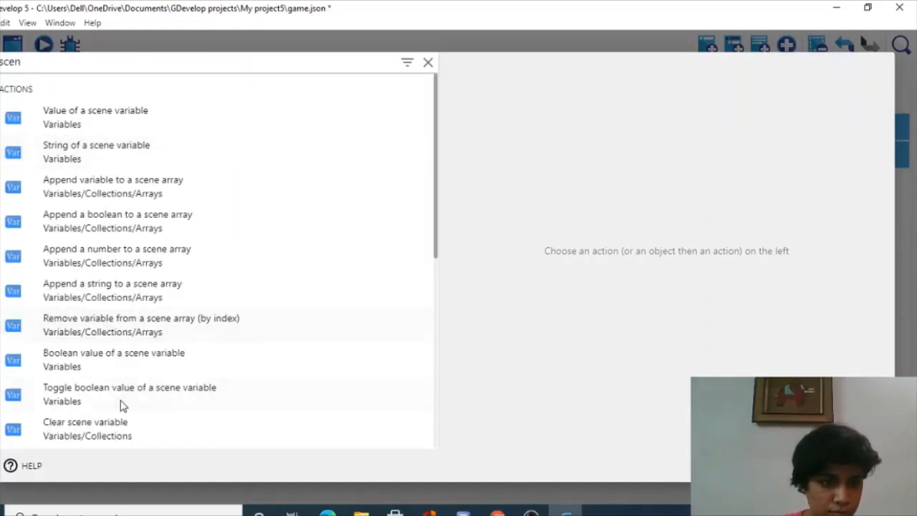
pyautogui.scroll(-5, 123, 406)
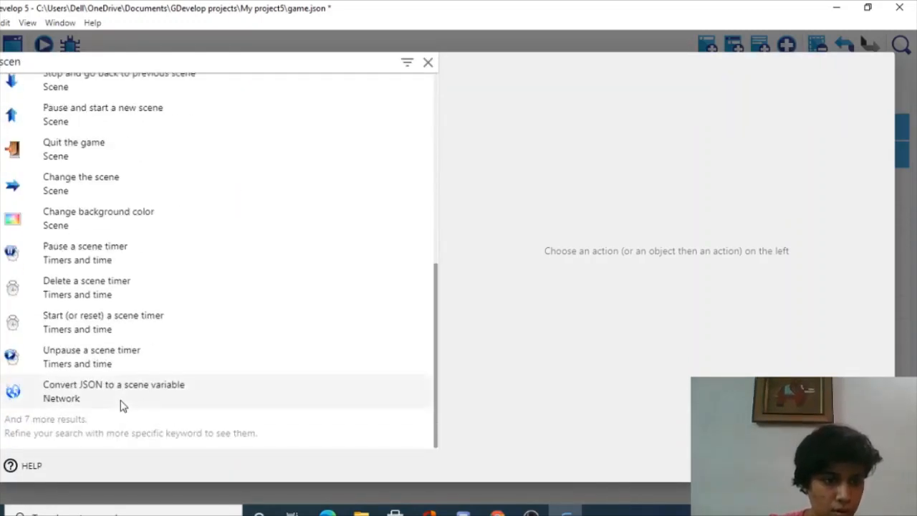
pyautogui.click(92, 191)
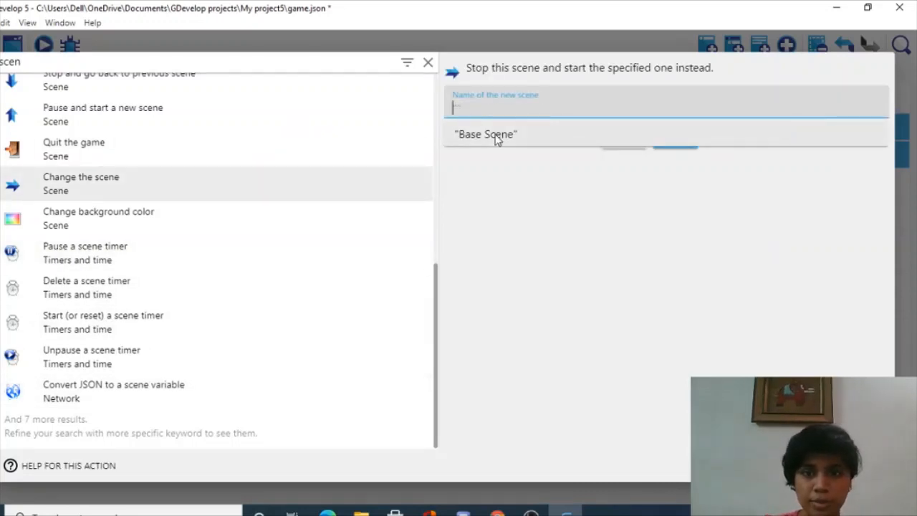
pyautogui.click(487, 134)
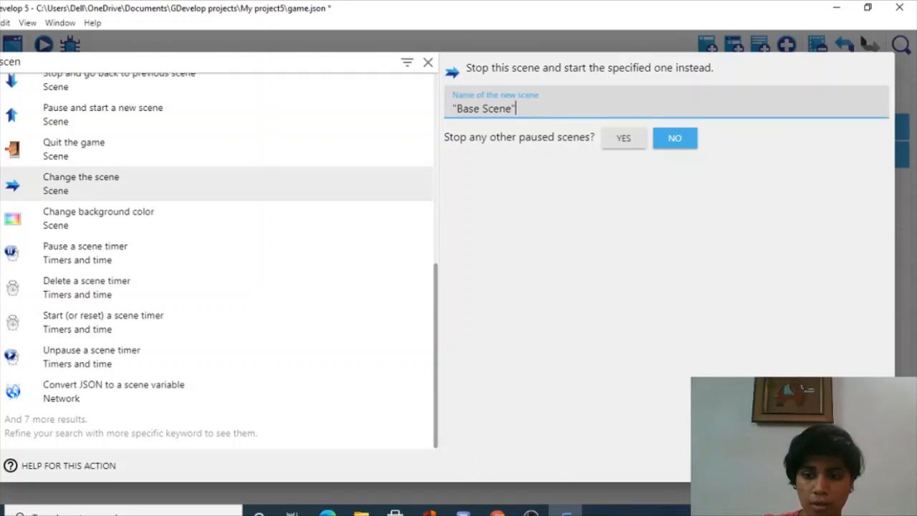
pyautogui.press('Return')
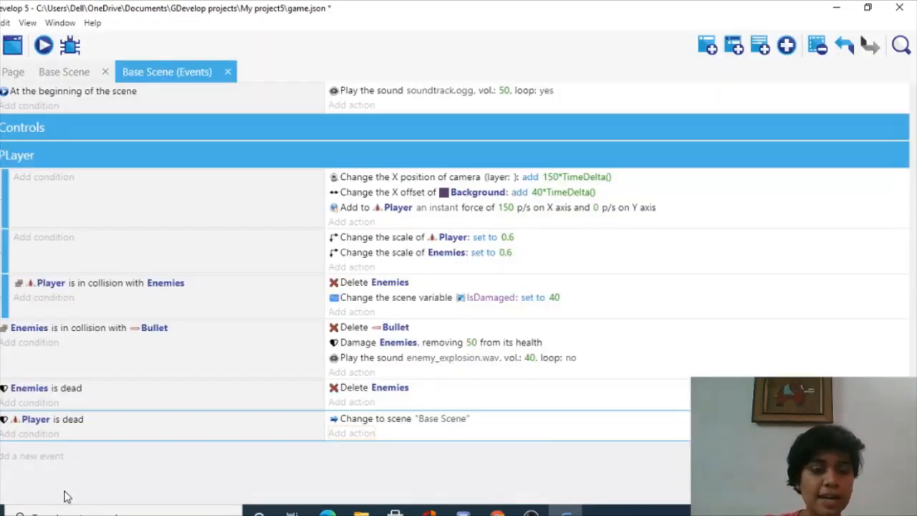
# Add a new event at the end with the condition that the scene variable IsDamaged is greater than or equal to 1
pyautogui.click(19, 456)
pyautogui.click(28, 452)
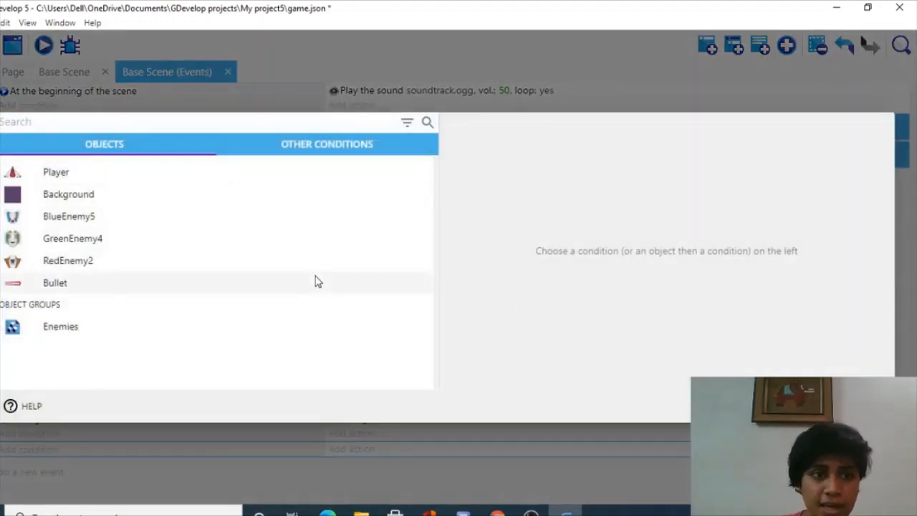
pyautogui.click(294, 147)
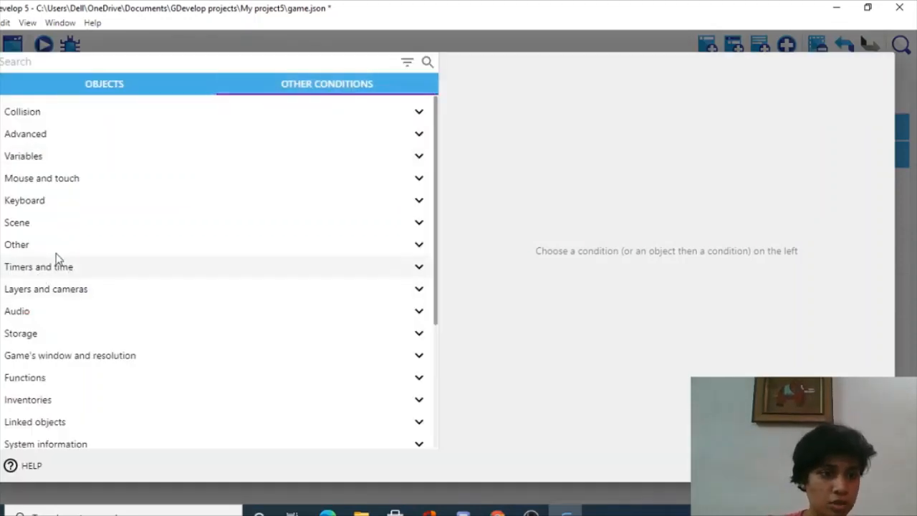
pyautogui.click(34, 226)
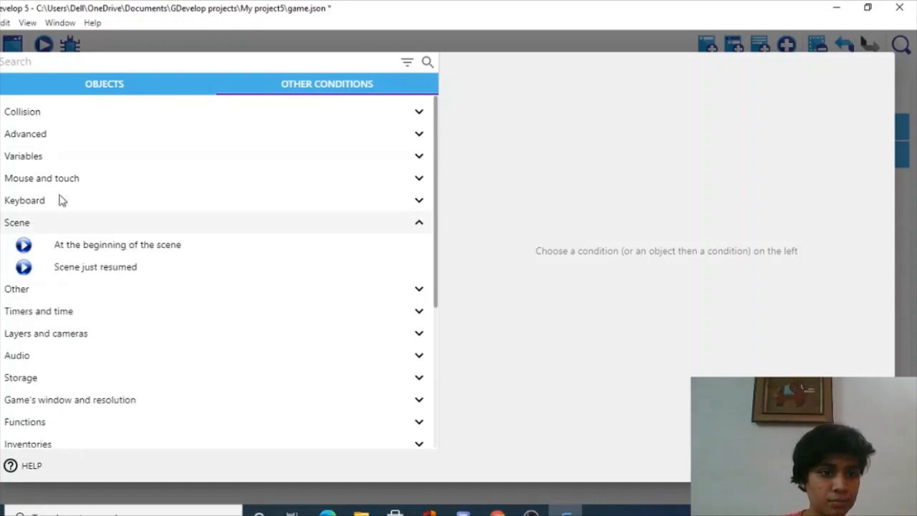
pyautogui.click(32, 159)
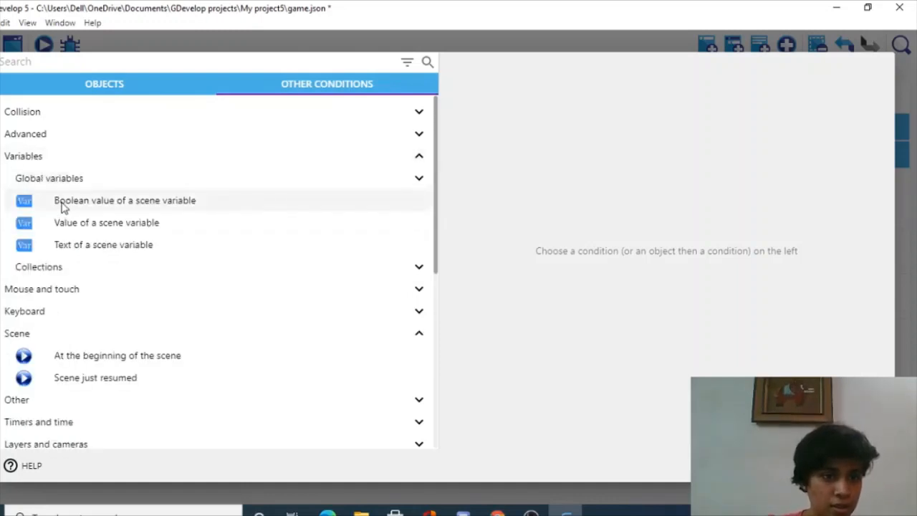
pyautogui.click(80, 232)
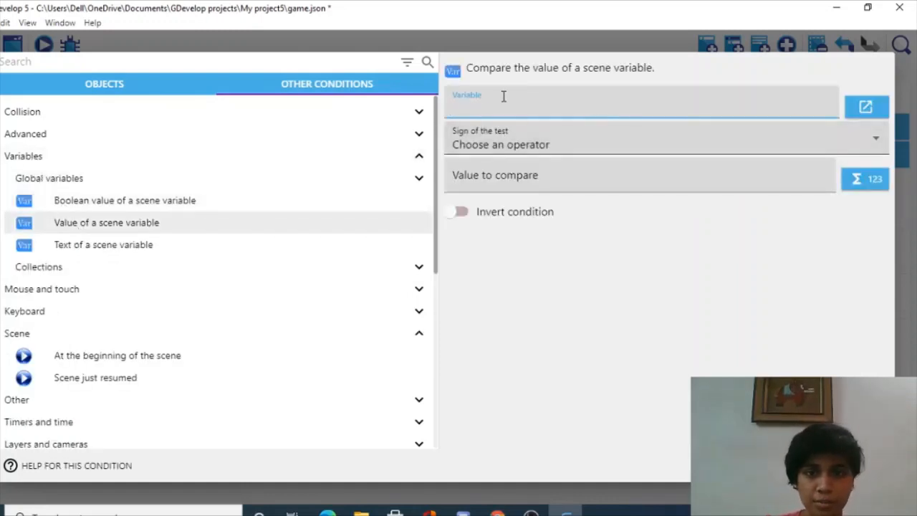
pyautogui.write('Is')
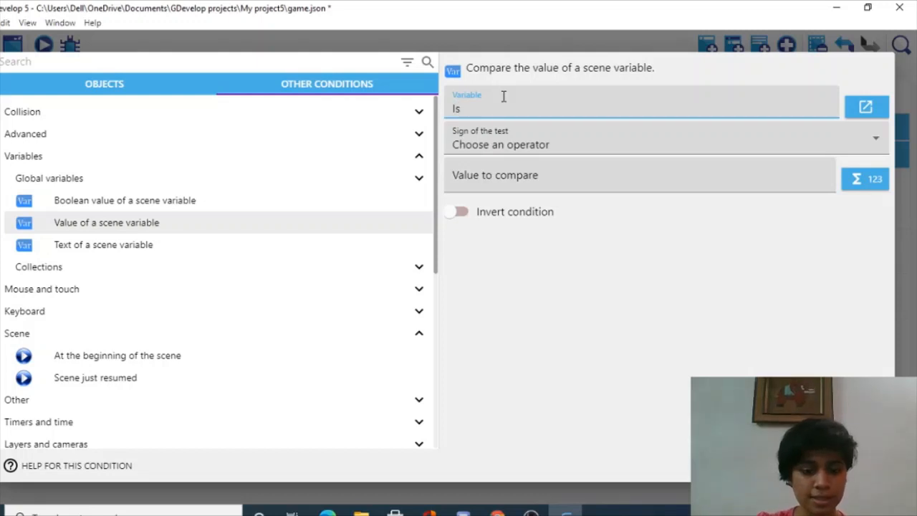
pyautogui.write('Damaged')
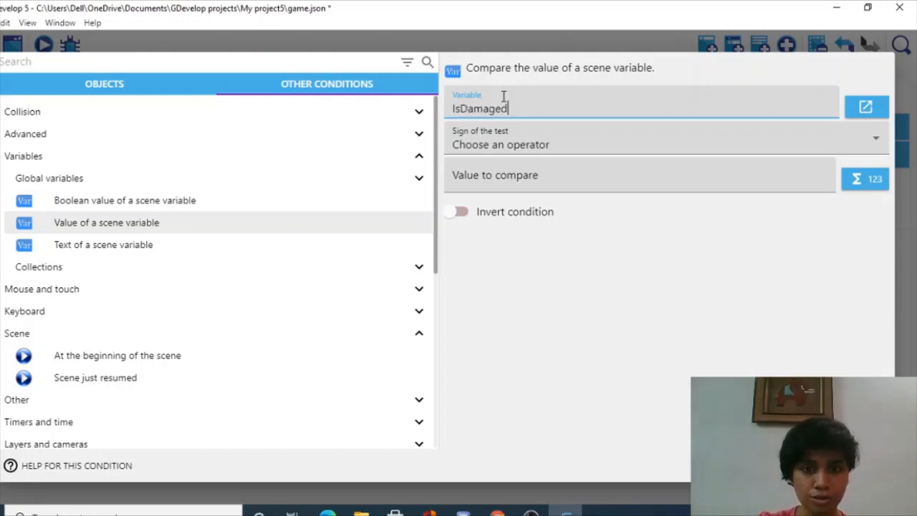
pyautogui.click(492, 149)
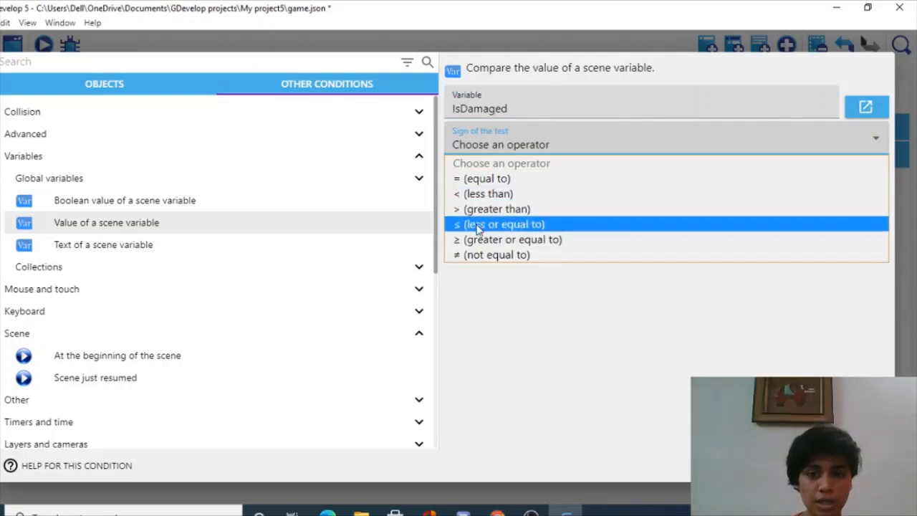
pyautogui.click(493, 240)
pyautogui.click(502, 181)
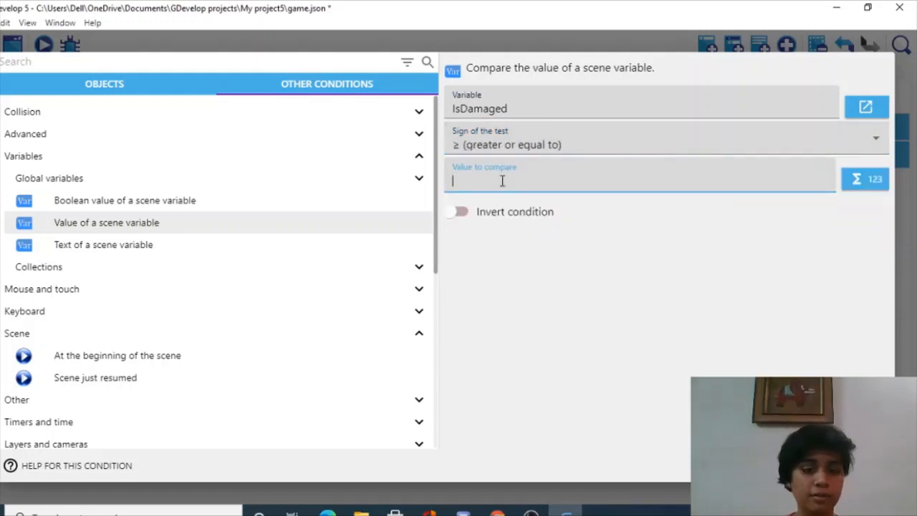
pyautogui.write('1')
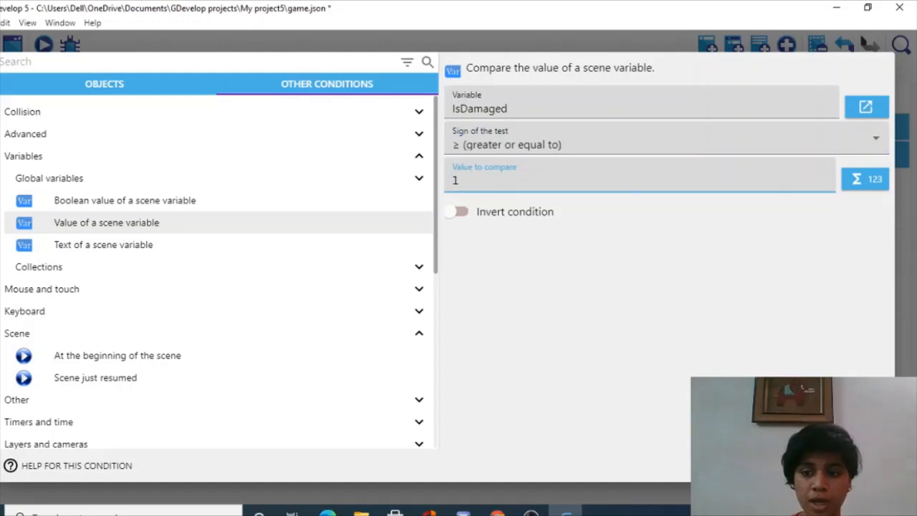
pyautogui.press('Return')
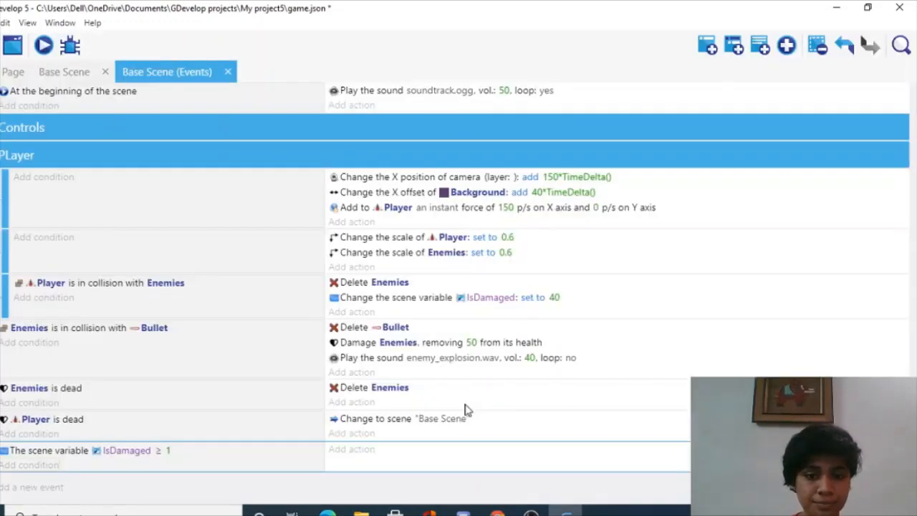
# Give the IsDamaged event an action that damages Player by the value of the scene variable, Variable(IsDamaged)
pyautogui.click(352, 449)
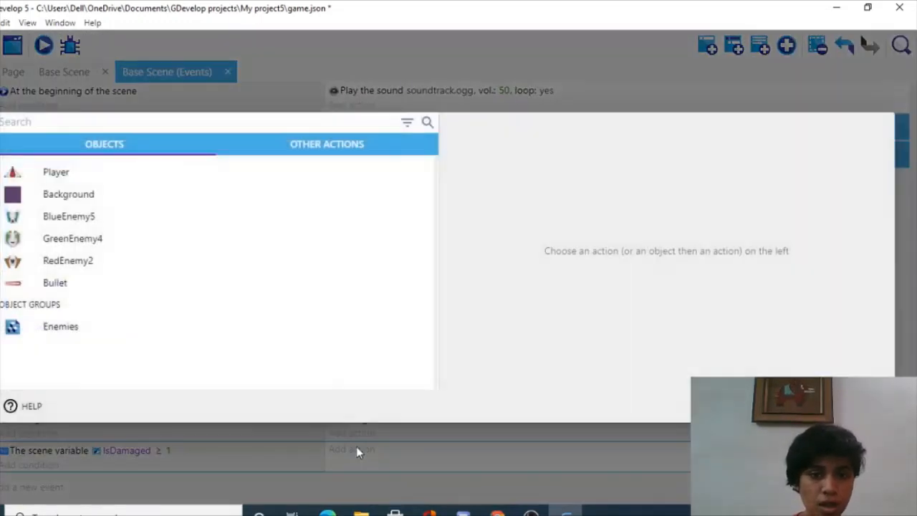
pyautogui.click(100, 172)
pyautogui.click(363, 141)
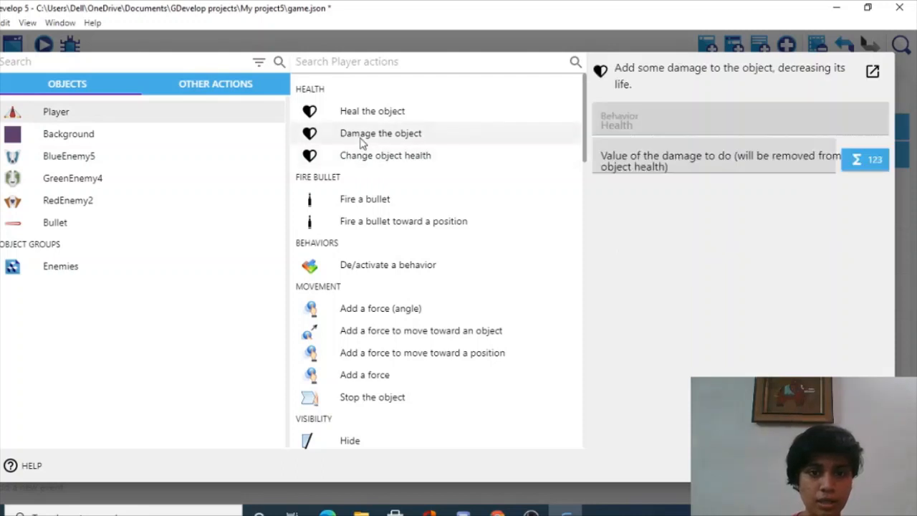
pyautogui.click(653, 162)
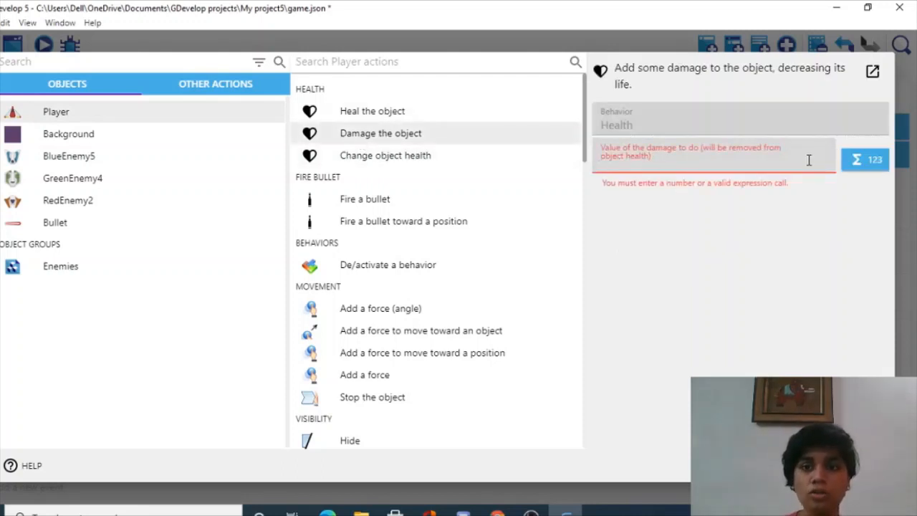
pyautogui.click(861, 164)
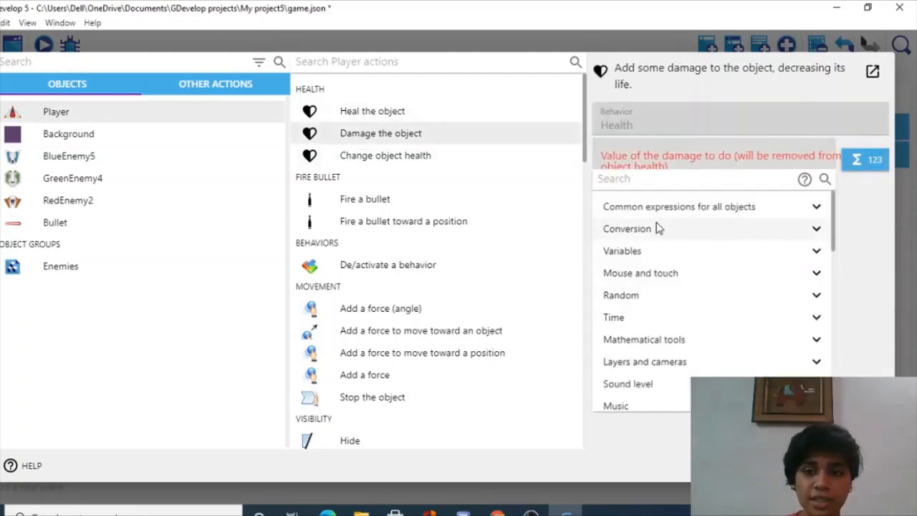
pyautogui.click(649, 251)
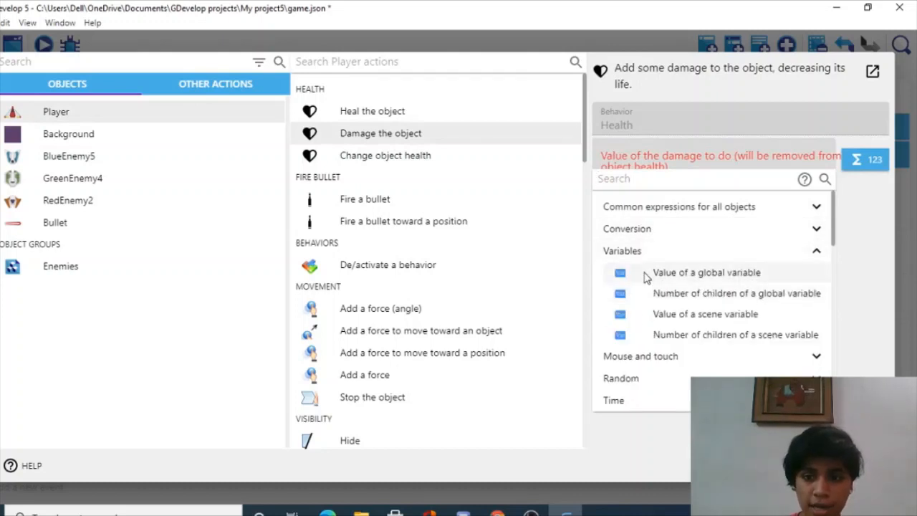
pyautogui.click(644, 316)
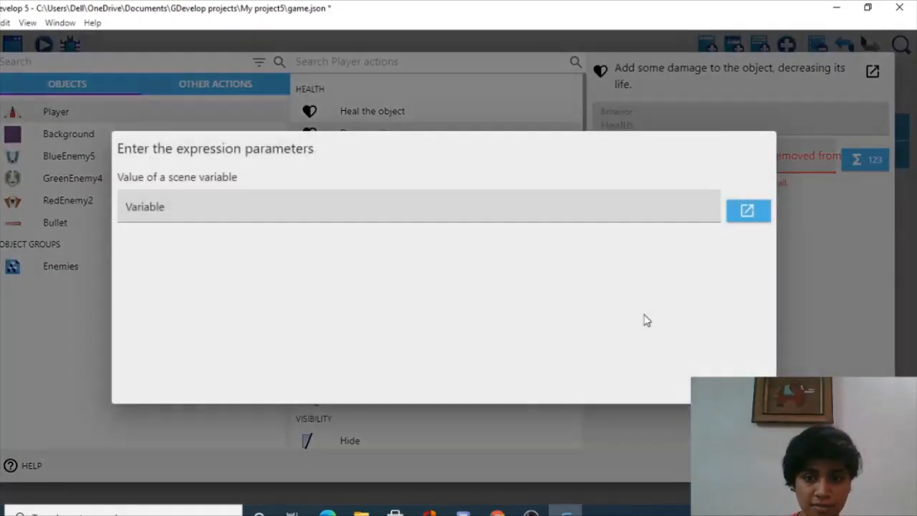
pyautogui.click(124, 213)
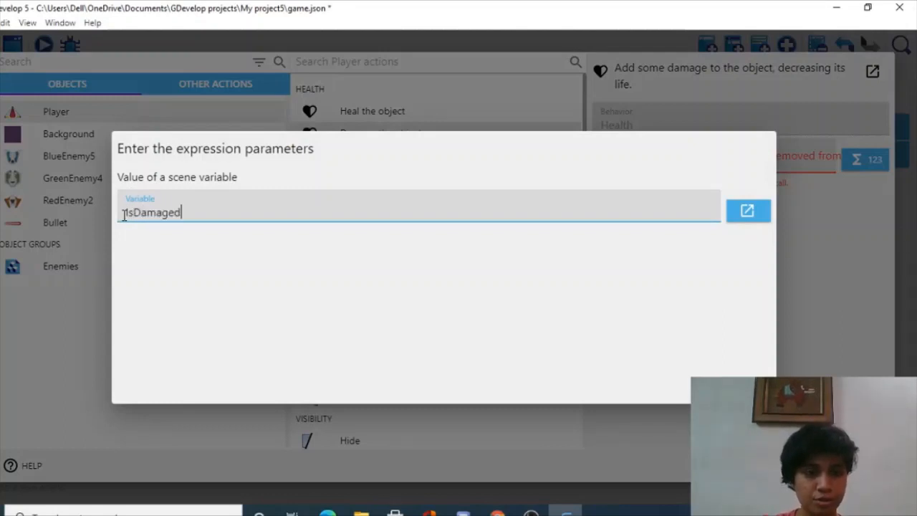
pyautogui.click(748, 210)
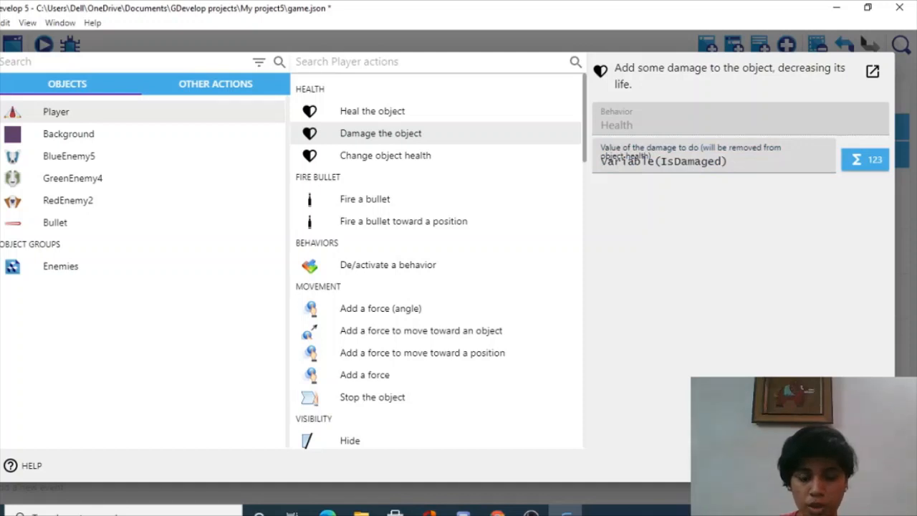
pyautogui.click(866, 466)
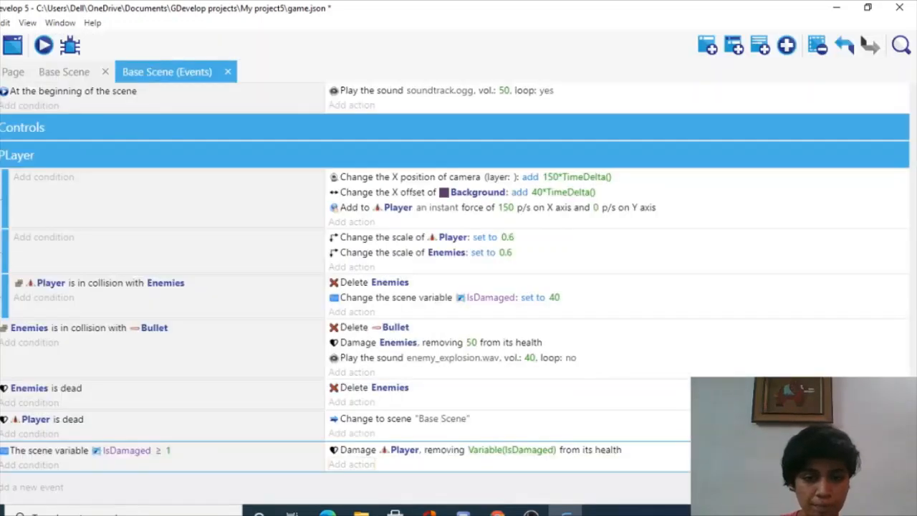
# Add a second action to the IsDamaged event that sets the scene variable IsDamaged to 0
pyautogui.click(350, 465)
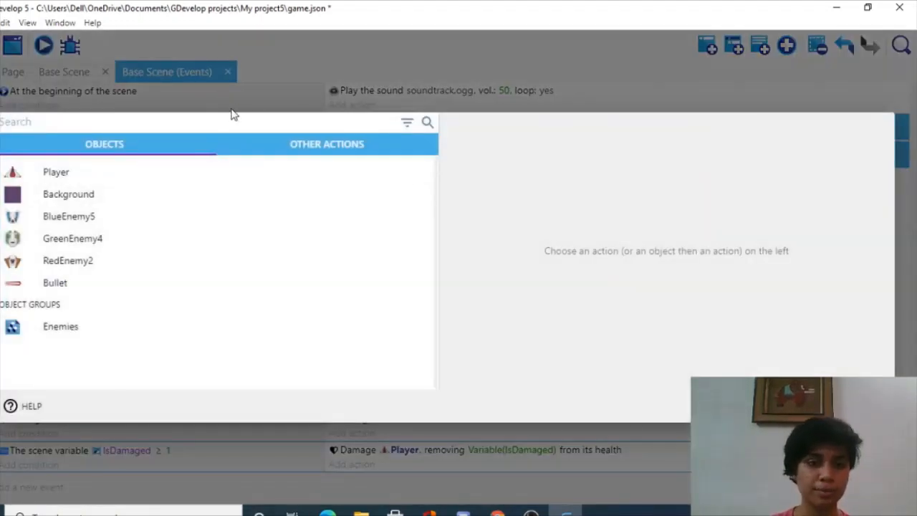
pyautogui.click(298, 146)
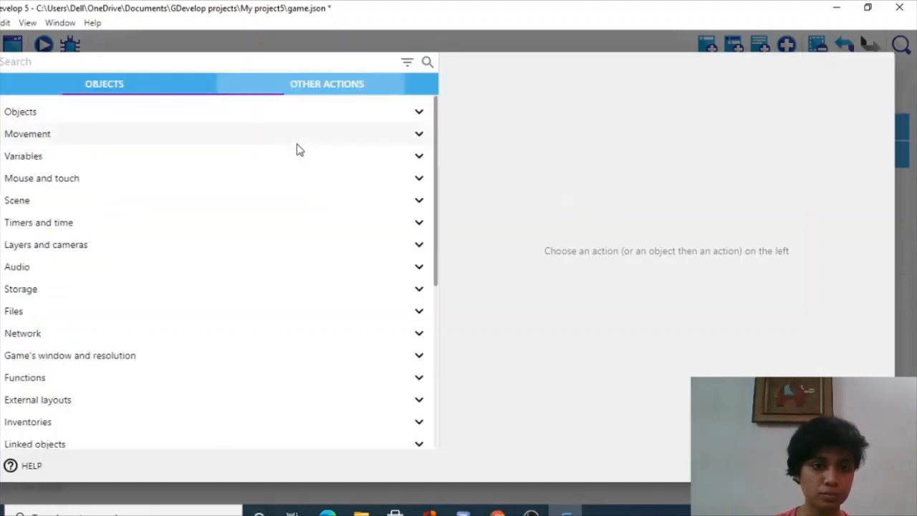
pyautogui.click(10, 163)
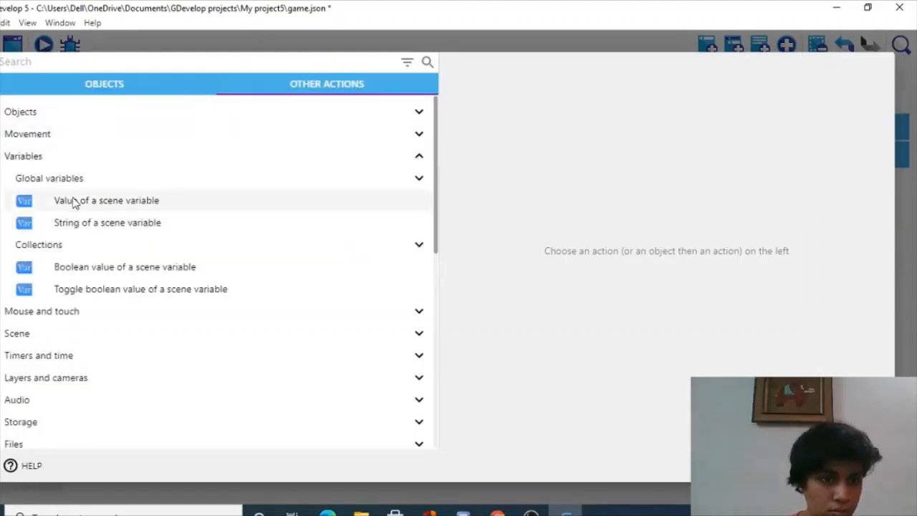
pyautogui.click(74, 203)
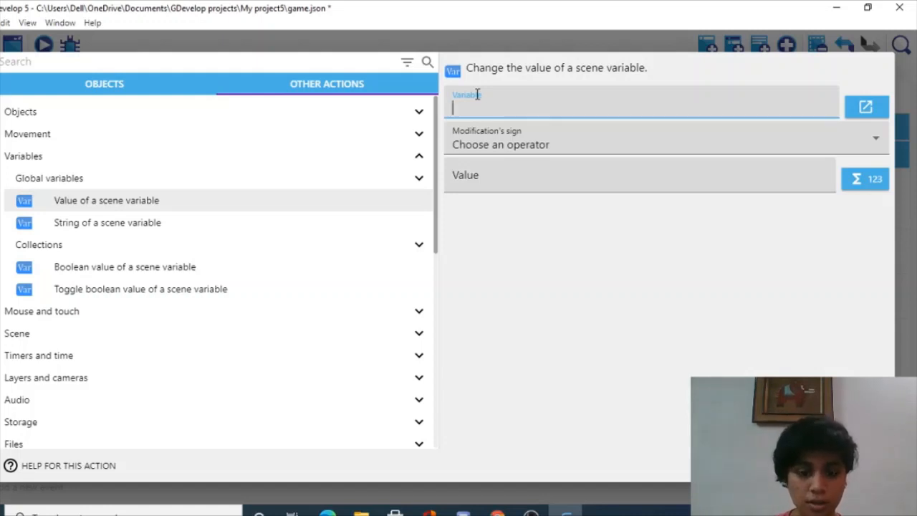
pyautogui.write('lsDamaged')
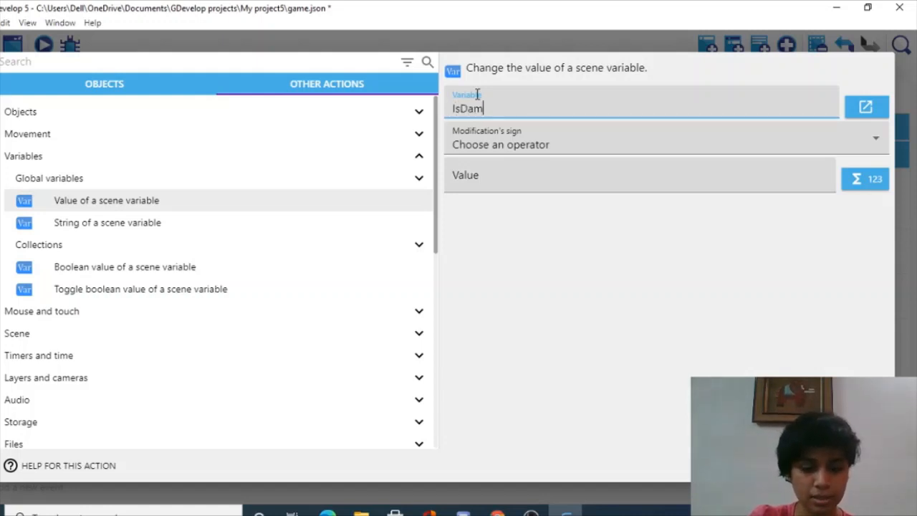
pyautogui.click(483, 148)
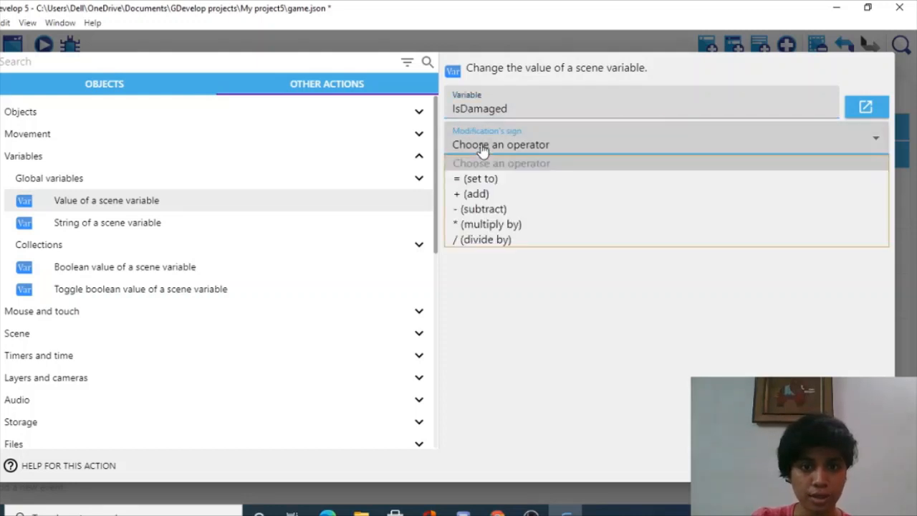
pyautogui.click(468, 178)
pyautogui.click(494, 190)
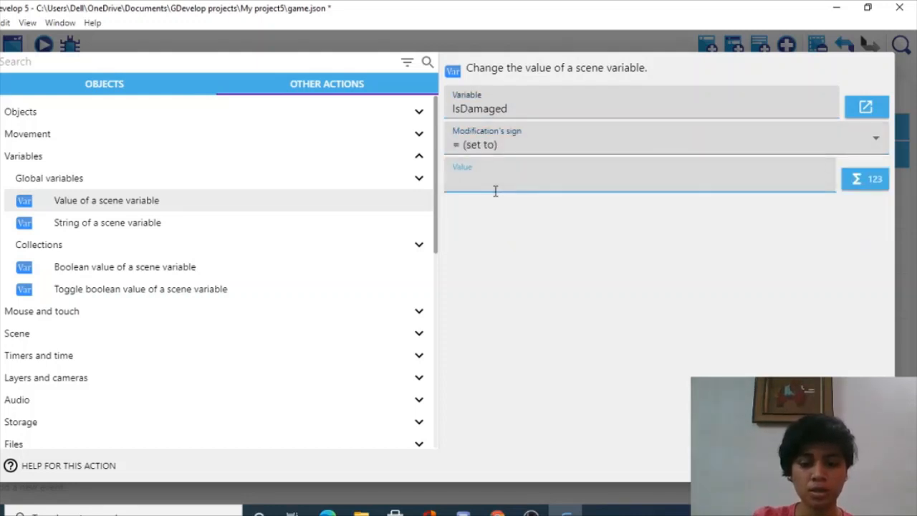
pyautogui.write('0')
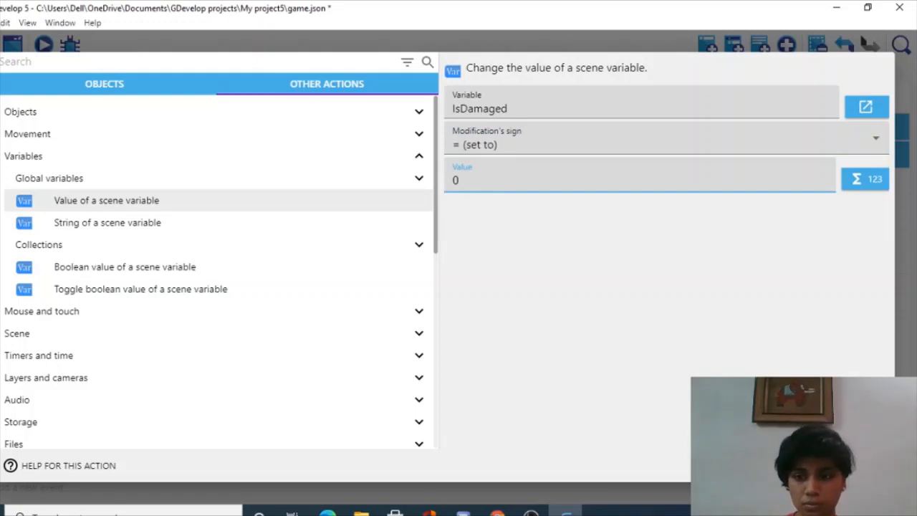
pyautogui.click(868, 466)
# Move the IsDamaged and Player is dead events into the PLayer group below its collision event, and collapse the group
pyautogui.scroll(-1, 614, 459)
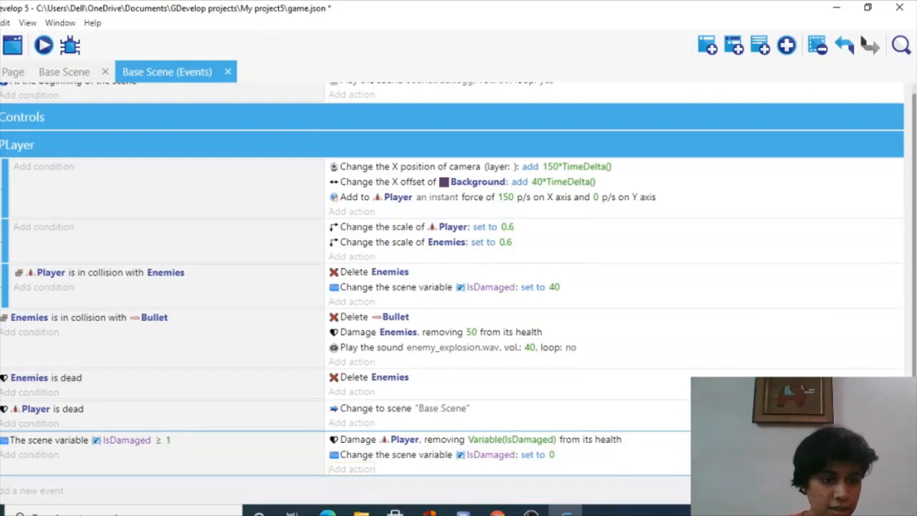
pyautogui.moveTo(1, 452); pyautogui.dragTo(4, 312)
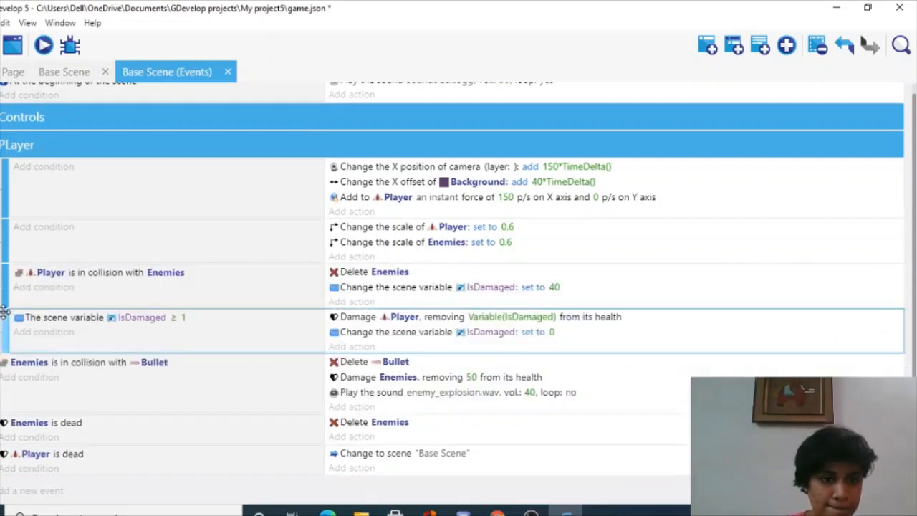
pyautogui.moveTo(2, 458); pyautogui.dragTo(15, 367)
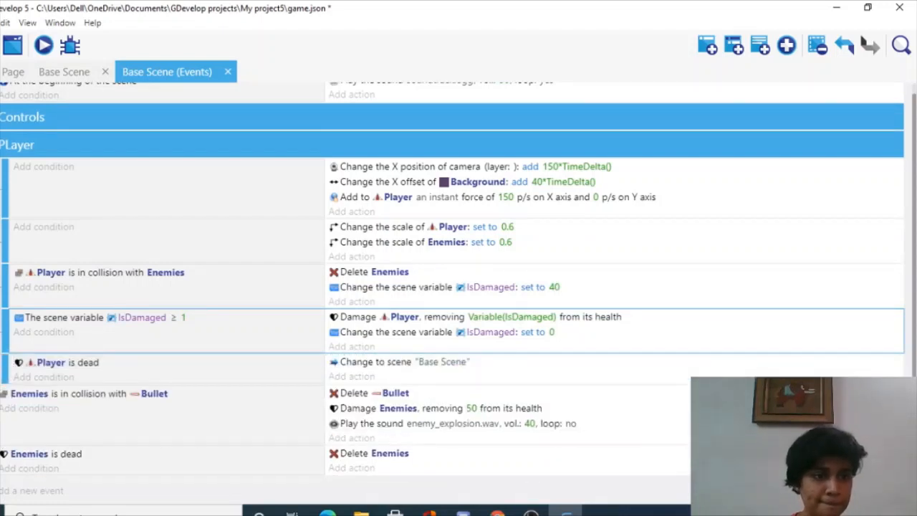
pyautogui.click(0, 145)
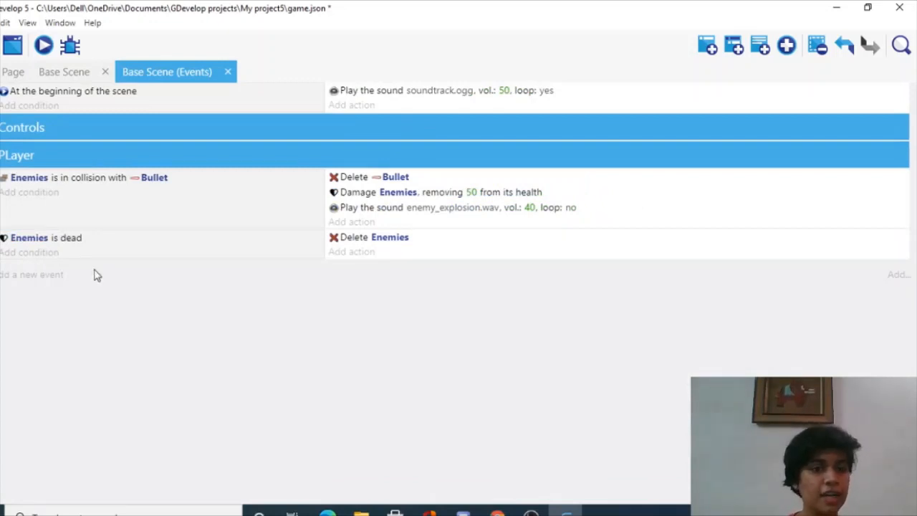
# Preview the game and fly the player up to the blue enemy's row while firing repeatedly
pyautogui.click(41, 52)
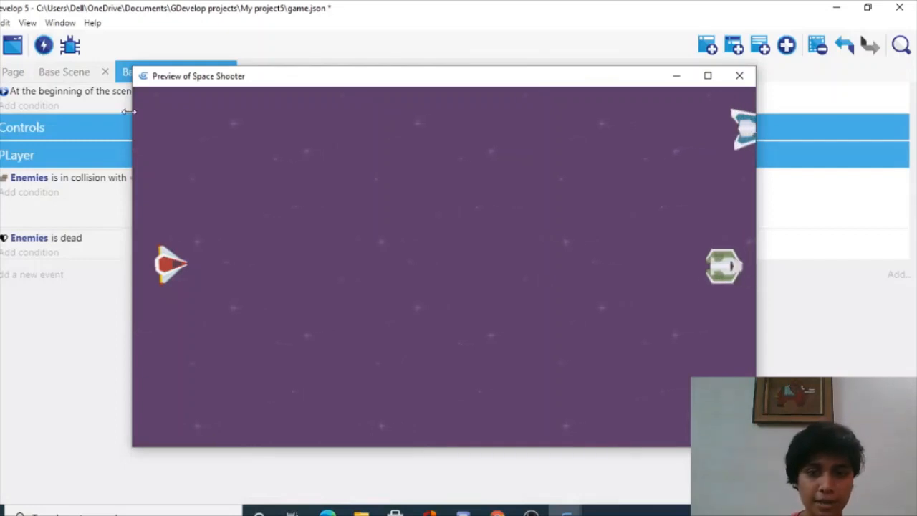
pyautogui.press('Up')
pyautogui.press('space')
pyautogui.press('space')
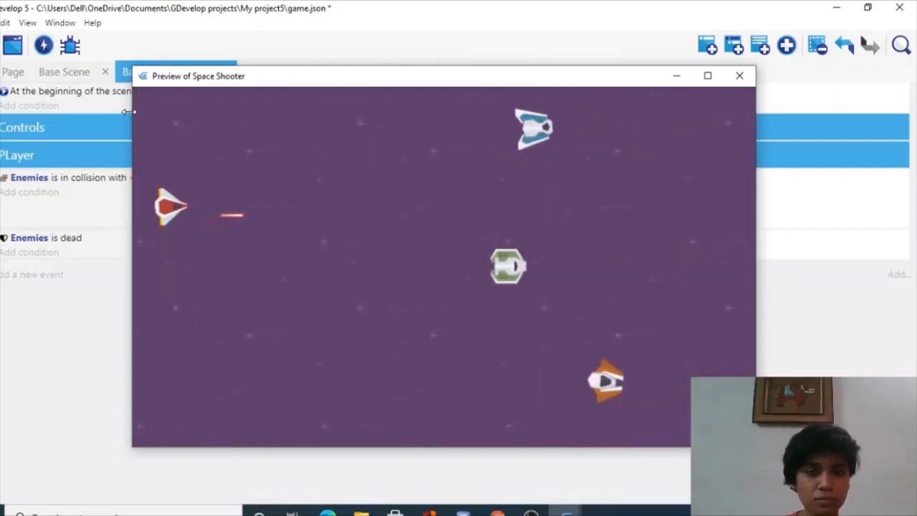
pyautogui.press('Up')
pyautogui.press('space')
pyautogui.press('space')
pyautogui.press('space')
pyautogui.press('space')
pyautogui.press('space')
pyautogui.press('space')
pyautogui.press('space')
pyautogui.press('space')
# Fly the player down to the red enemy's row while firing, move back up, and close the preview
pyautogui.press('Down')
pyautogui.press('Down')
pyautogui.press('space')
pyautogui.press('space')
pyautogui.press('space')
pyautogui.press('space')
pyautogui.press('space')
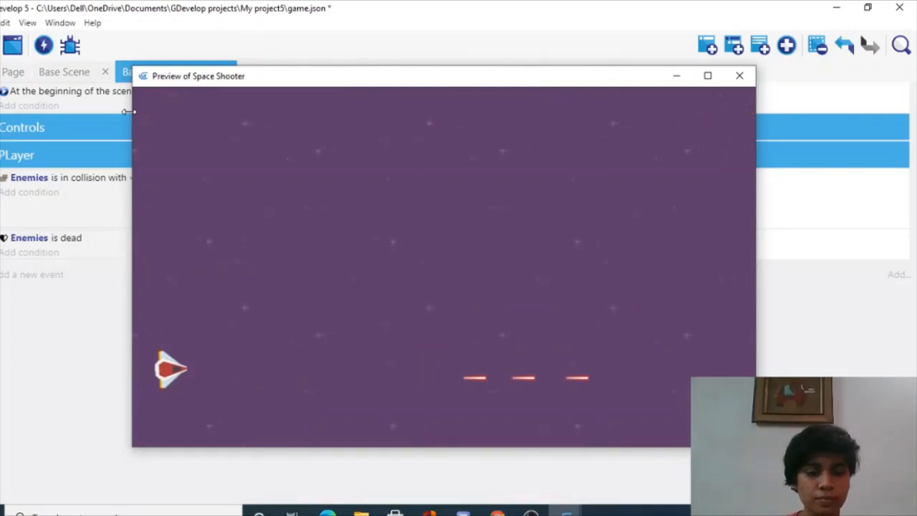
pyautogui.press('Up')
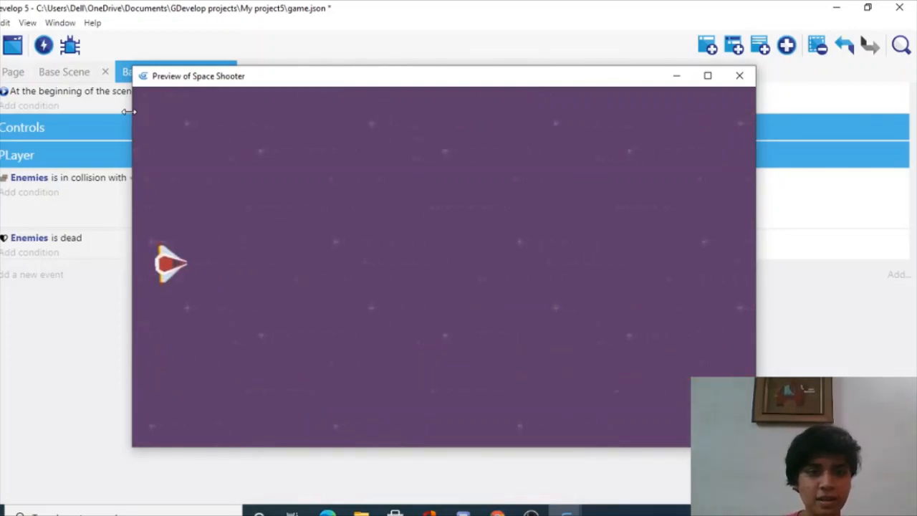
pyautogui.click(741, 78)
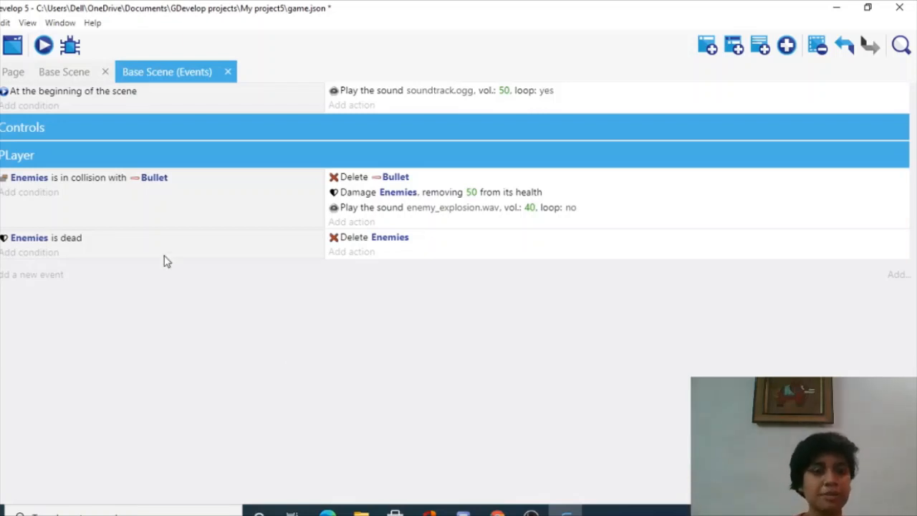
# Look over the Base Scene layout, return to its events, and save the project
pyautogui.click(61, 72)
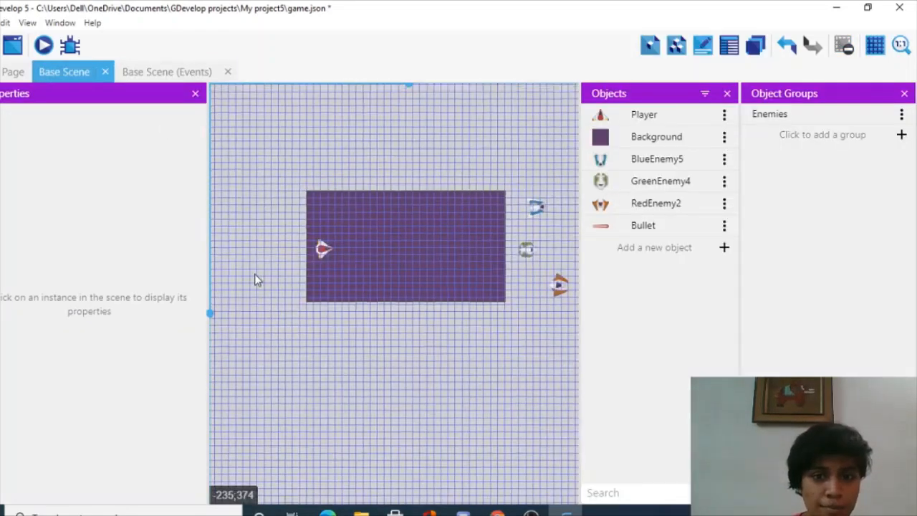
pyautogui.scroll(-5, 254, 273)
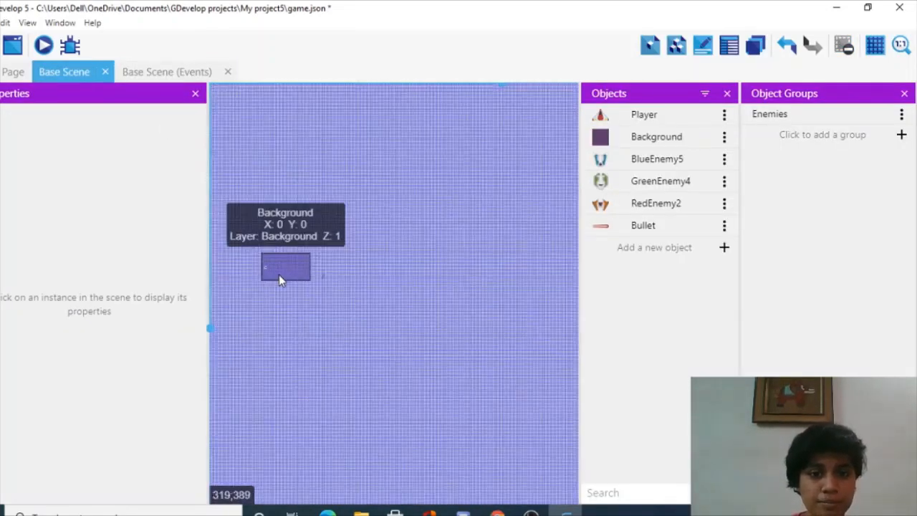
pyautogui.scroll(5, 279, 276)
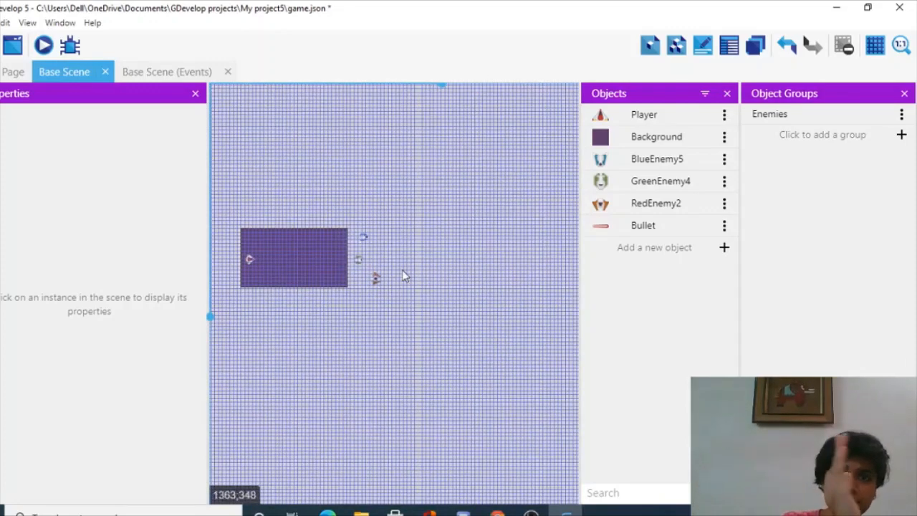
pyautogui.click(170, 69)
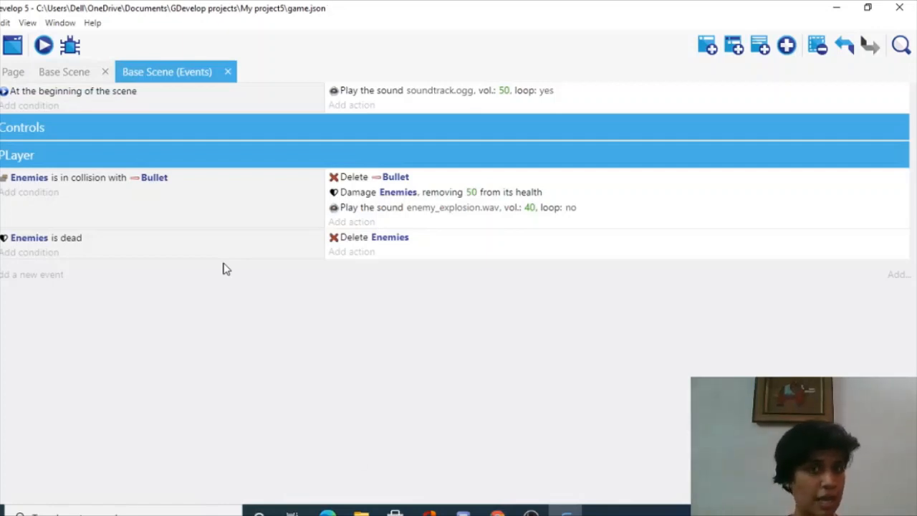
pyautogui.hotkey('ctrl', 's')
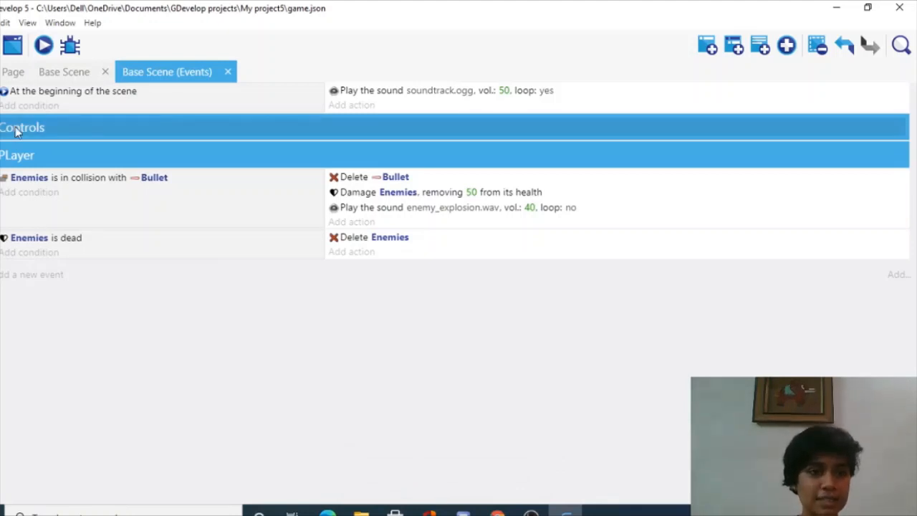
# Add a new sprite object to the Base Scene from scratch and name it Bullet2
pyautogui.click(61, 72)
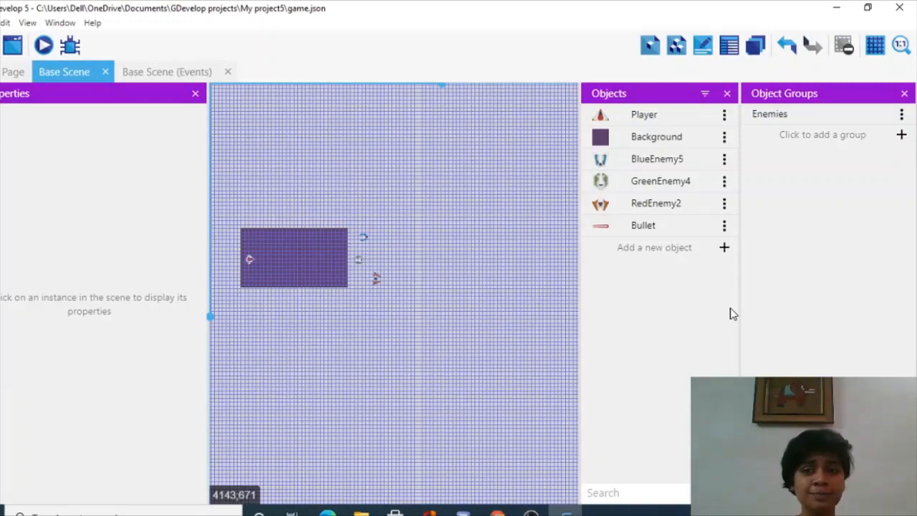
pyautogui.click(674, 248)
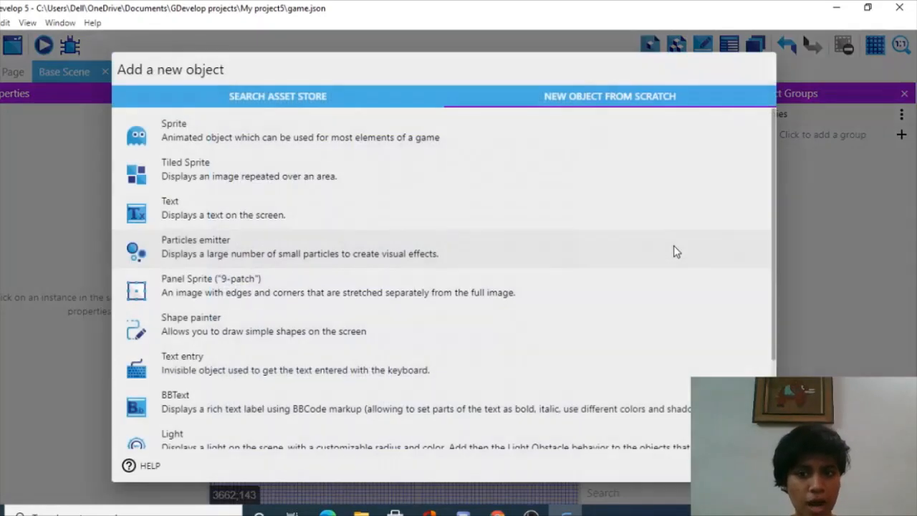
pyautogui.click(263, 123)
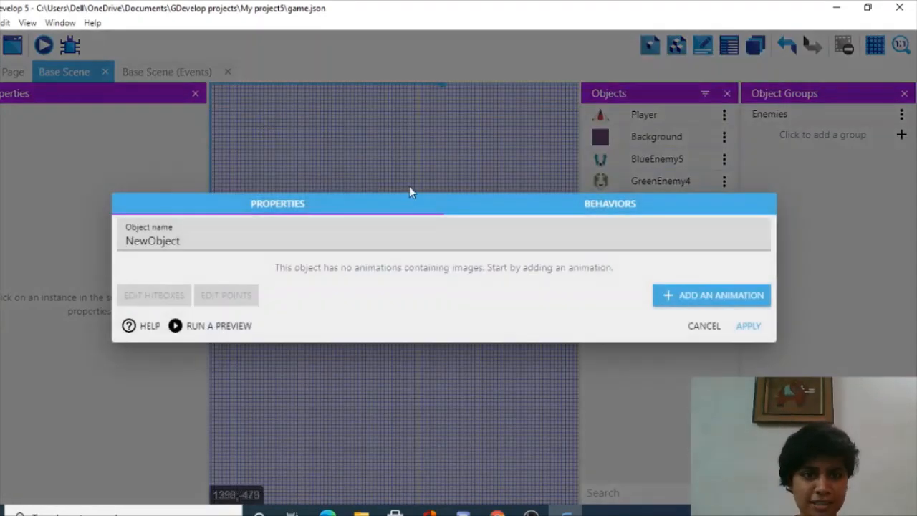
pyautogui.doubleClick(272, 238)
pyautogui.press('BackSpace')
pyautogui.write('Bulle')
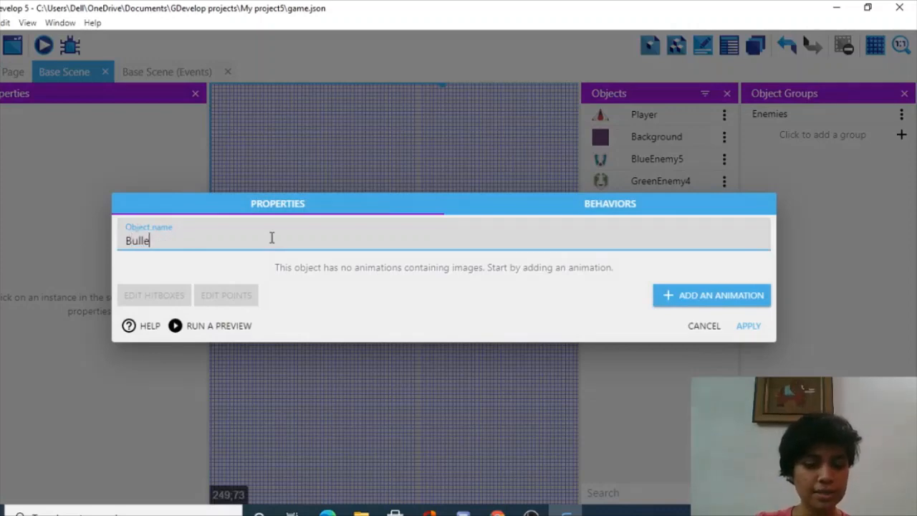
pyautogui.write('t2')
# Give Bullet2 an animation using laser_enemy.png, copy the image into the project folder, and apply the object
pyautogui.click(691, 304)
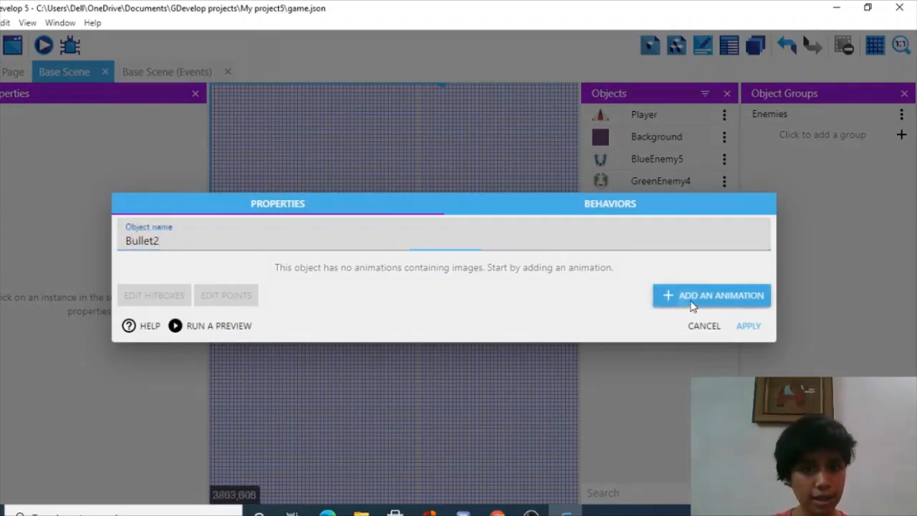
pyautogui.click(147, 292)
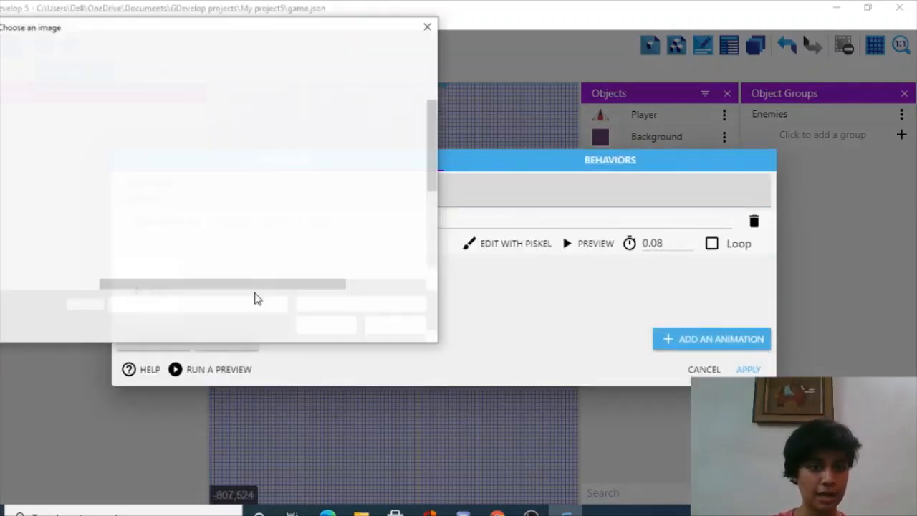
pyautogui.scroll(-5, 183, 181)
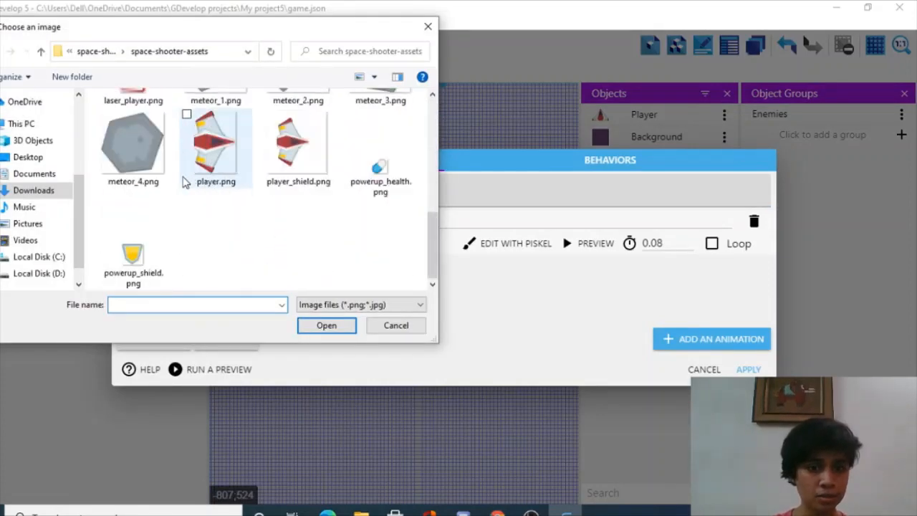
pyautogui.scroll(1, 183, 182)
pyautogui.scroll(2, 183, 182)
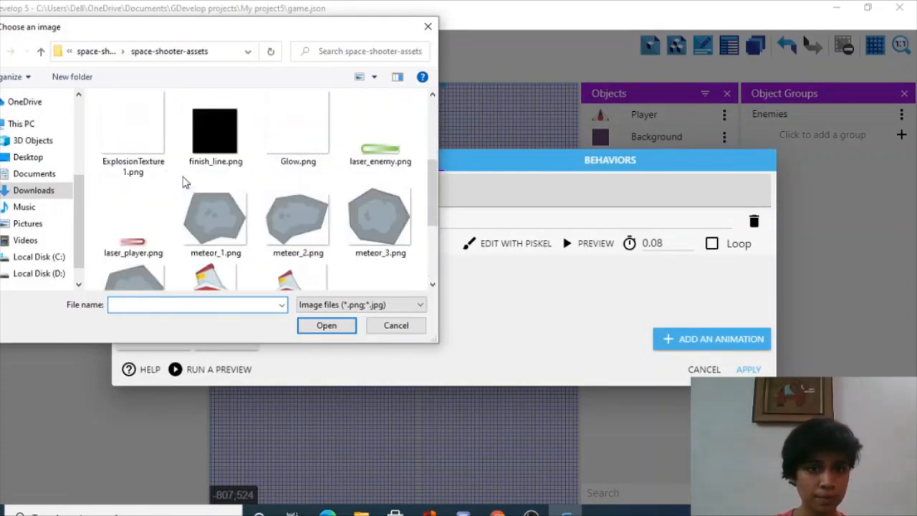
pyautogui.click(369, 134)
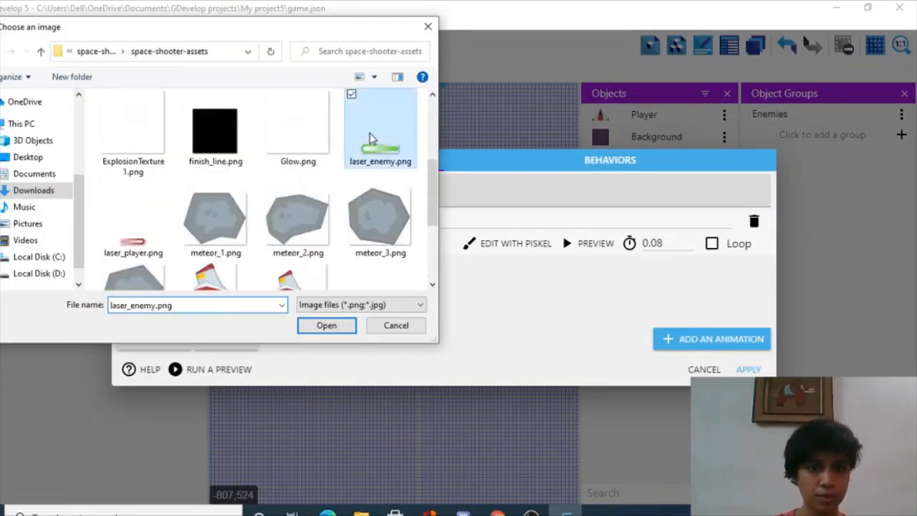
pyautogui.click(326, 331)
pyautogui.click(534, 267)
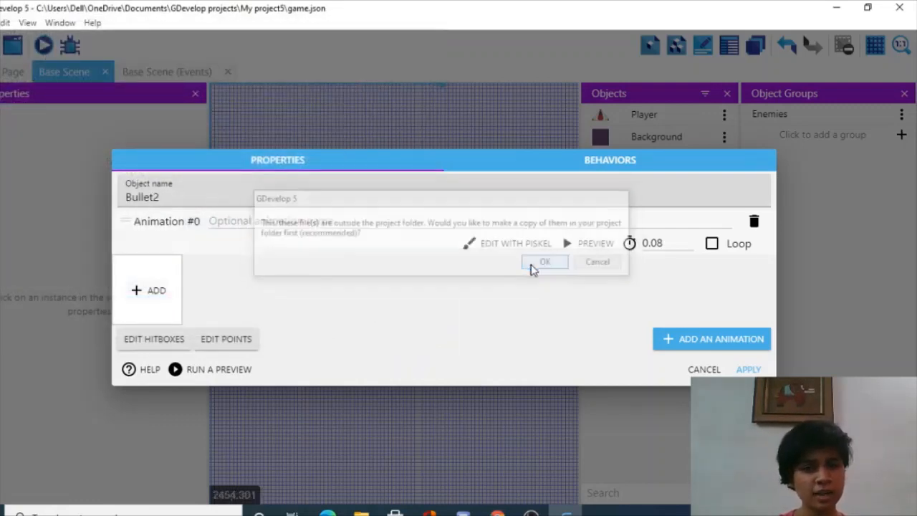
pyautogui.click(749, 369)
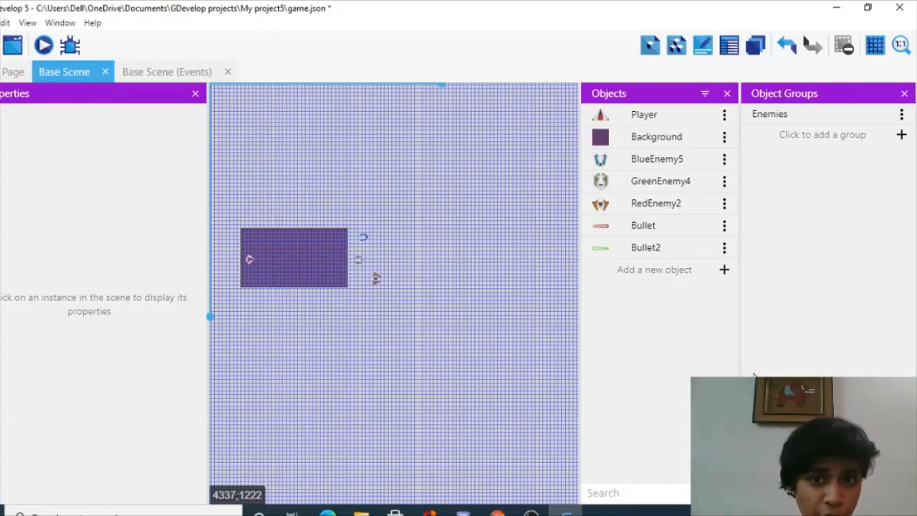
# Save the project from the Base Scene events and return to the scene layout
pyautogui.click(190, 72)
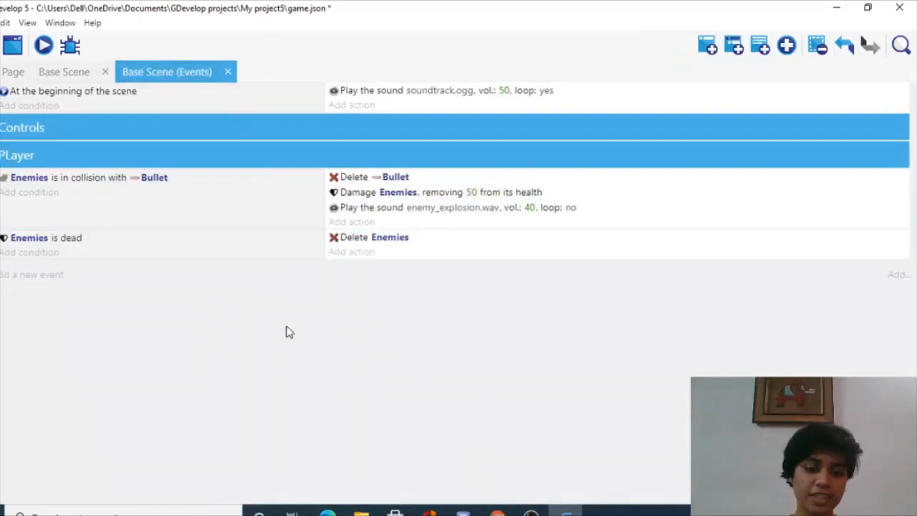
pyautogui.hotkey('ctrl', 's')
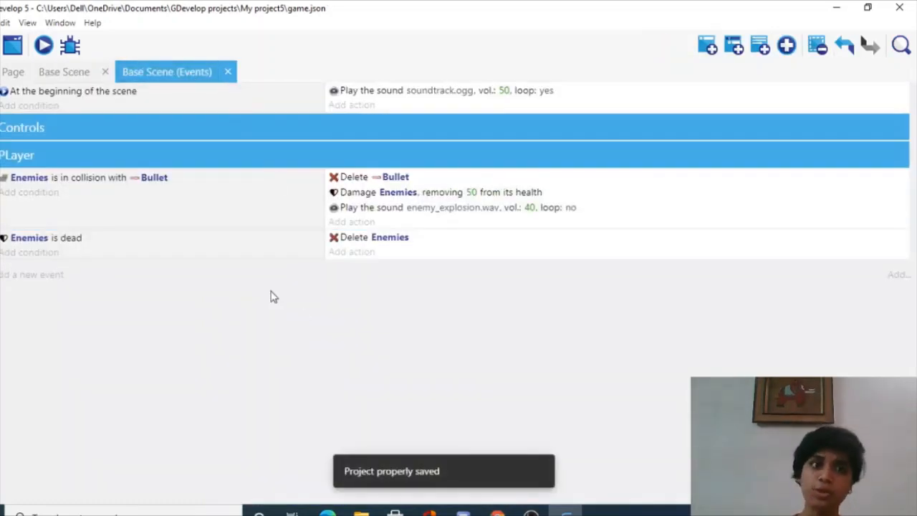
pyautogui.click(63, 71)
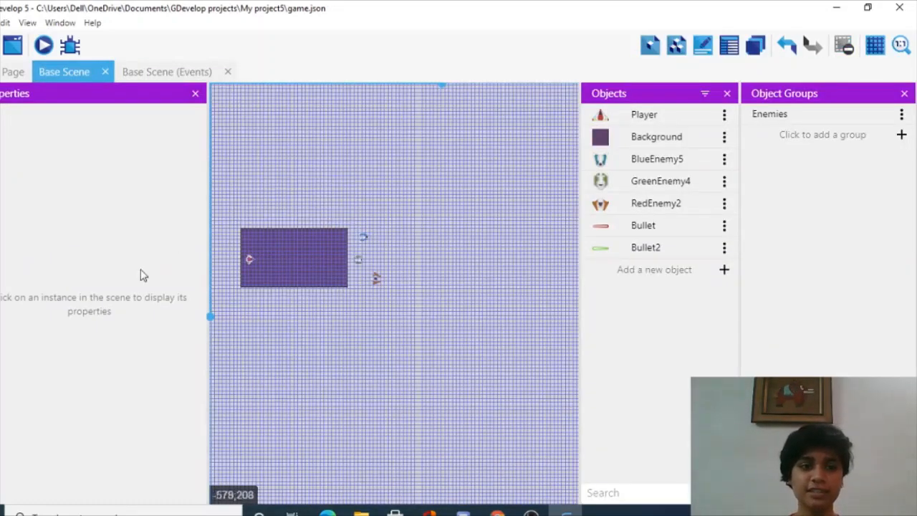